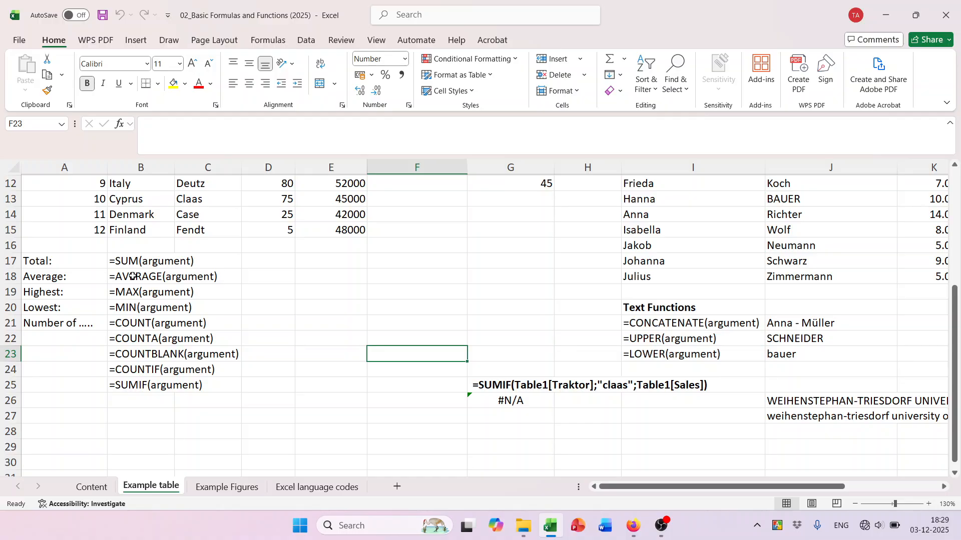
Format the range A3:G15 as a table with headers, using the green Light style with a solid header row.
scroll(414, 315, "up", 4)
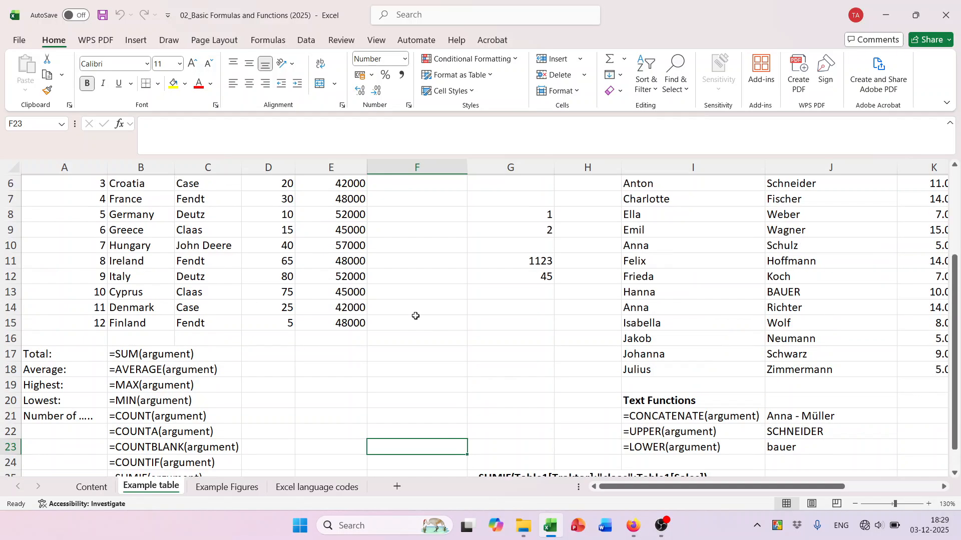
left_click_drag(85, 221, 482, 411)
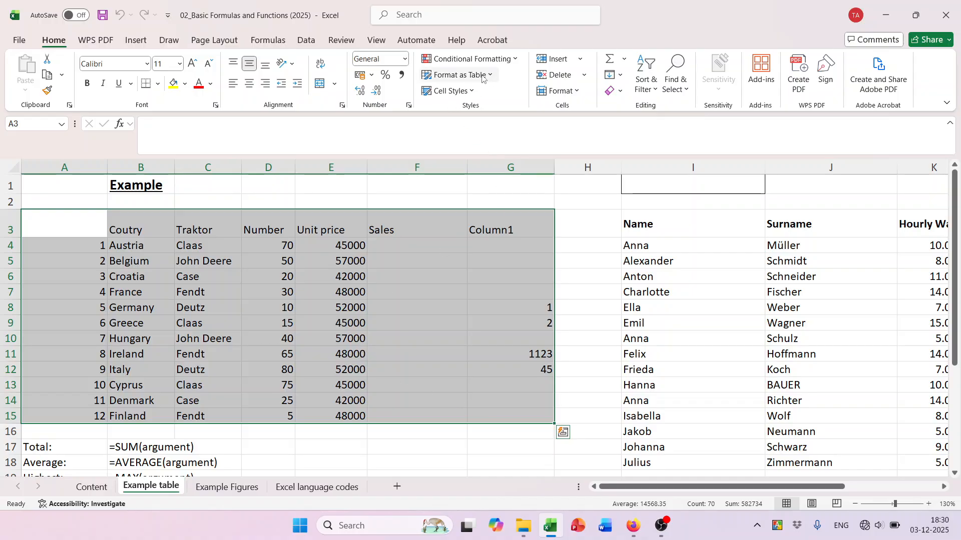
left_click(456, 74)
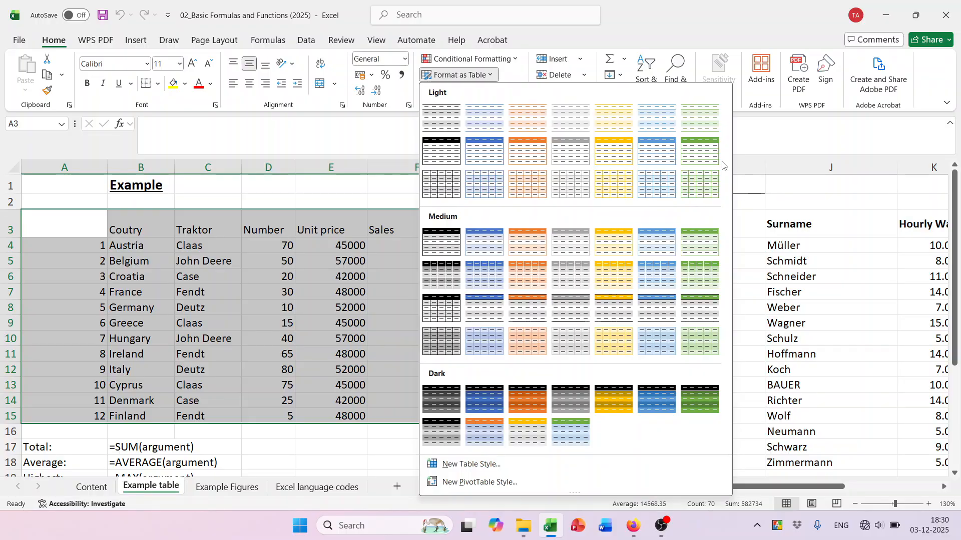
left_click(710, 153)
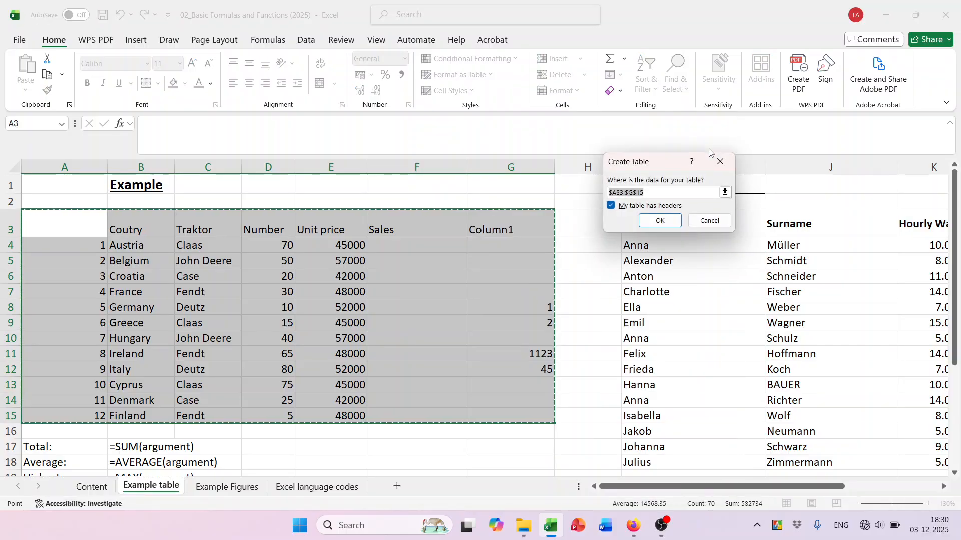
left_click(660, 221)
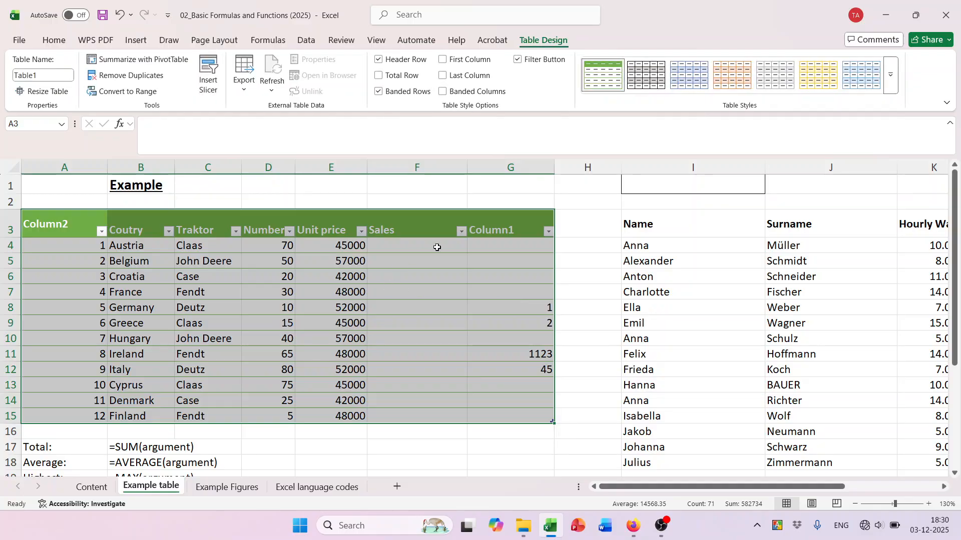
scroll(447, 322, "down", 2)
scroll(442, 298, "up", 2)
left_click(53, 40)
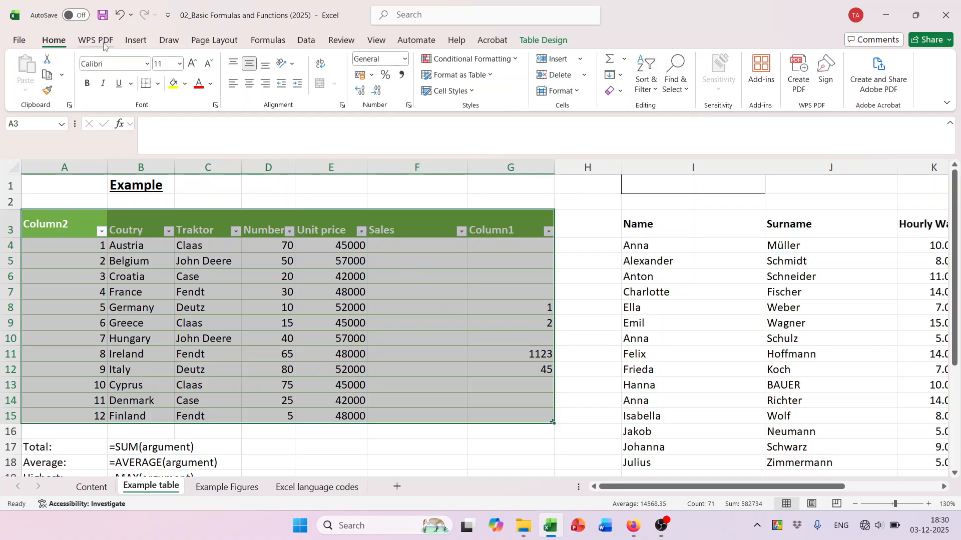
left_click(385, 244)
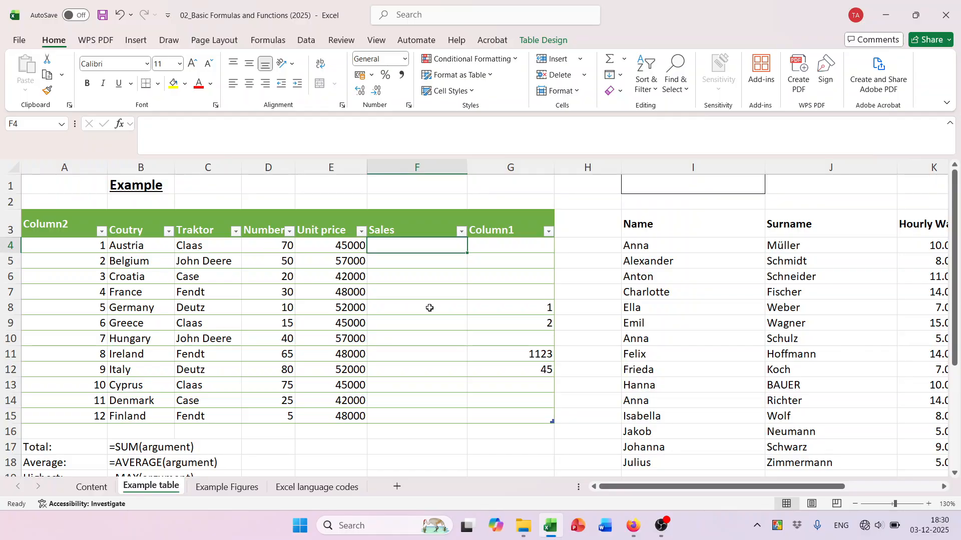
type("=")
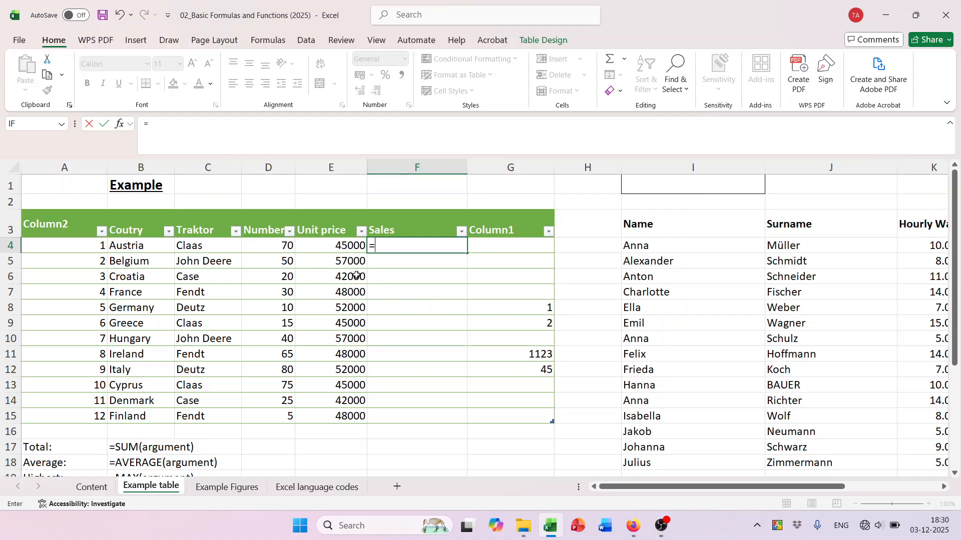
left_click(332, 247)
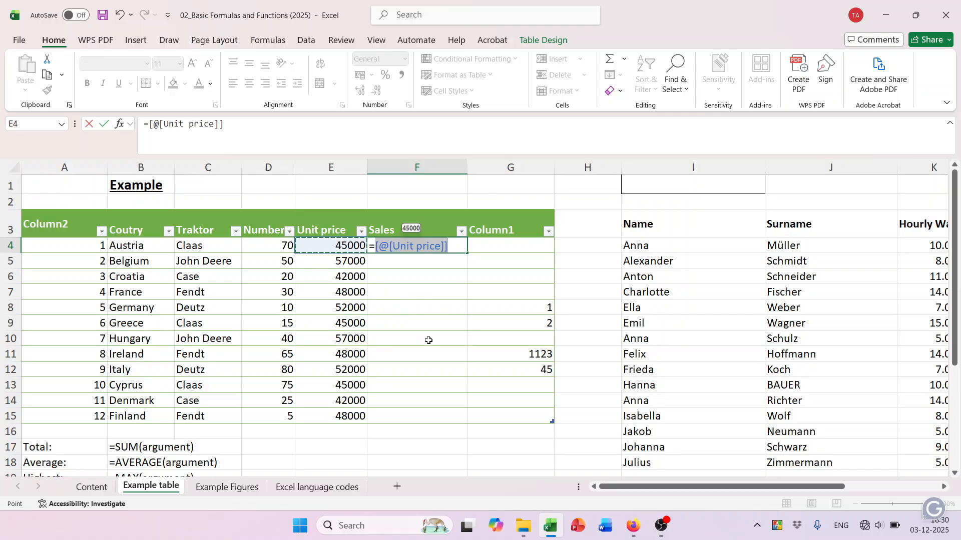
type("*")
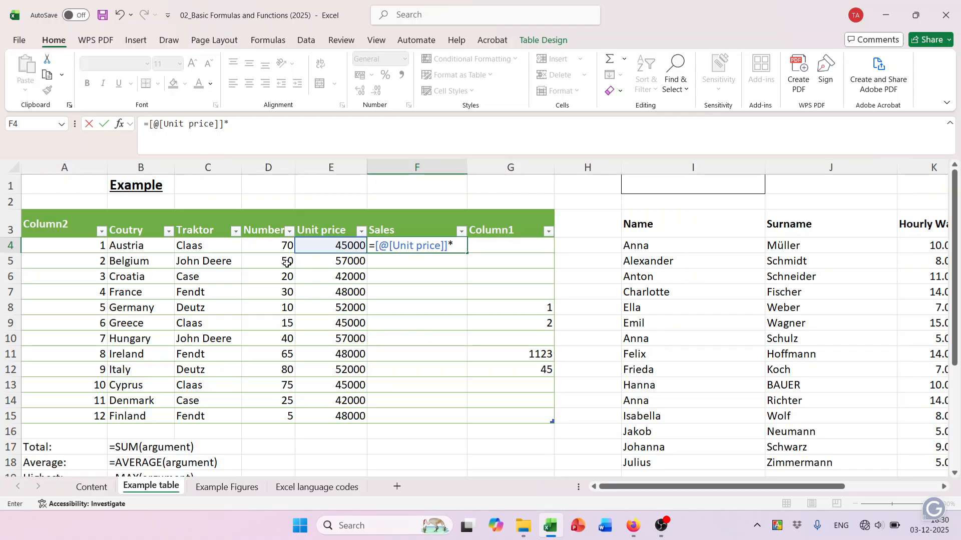
left_click(253, 242)
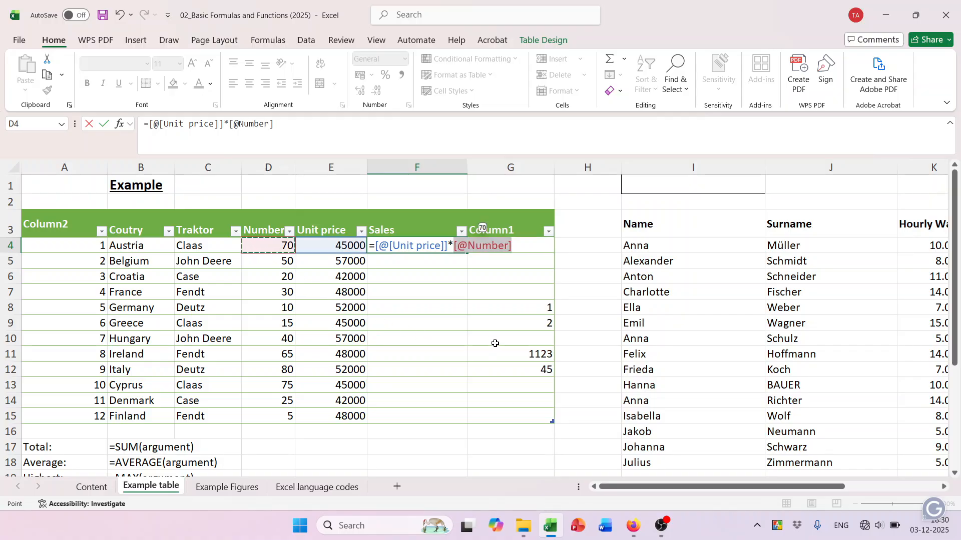
key("Return")
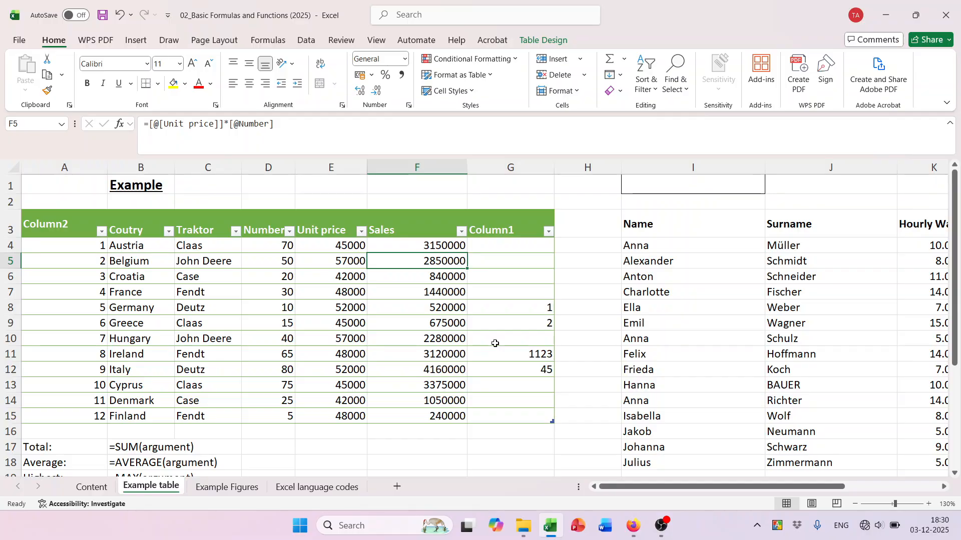
Total the table's Number column in D17 with =SUM(Table1[Number]).
scroll(504, 327, "down", 2)
scroll(500, 320, "up", 2)
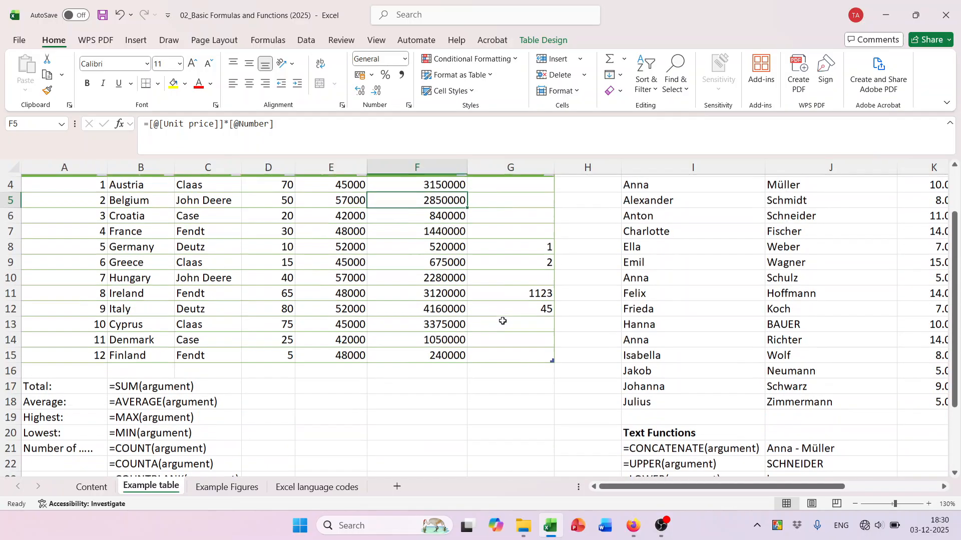
scroll(412, 343, "down", 1)
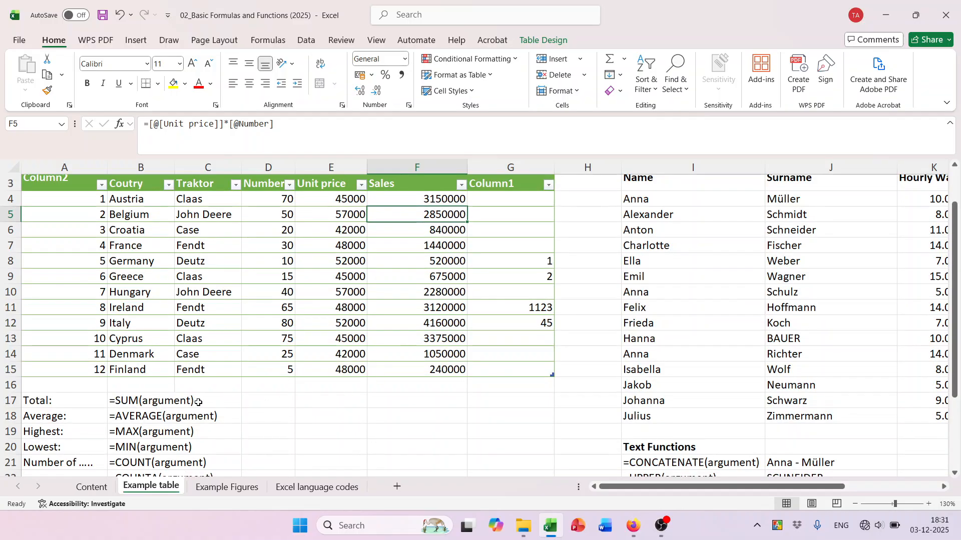
left_click(270, 400)
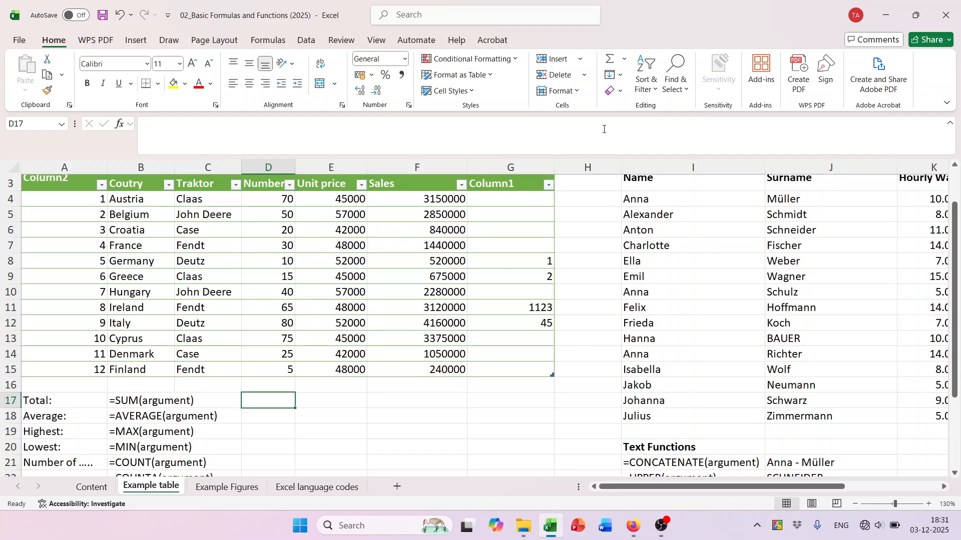
scroll(133, 414, "down", 1)
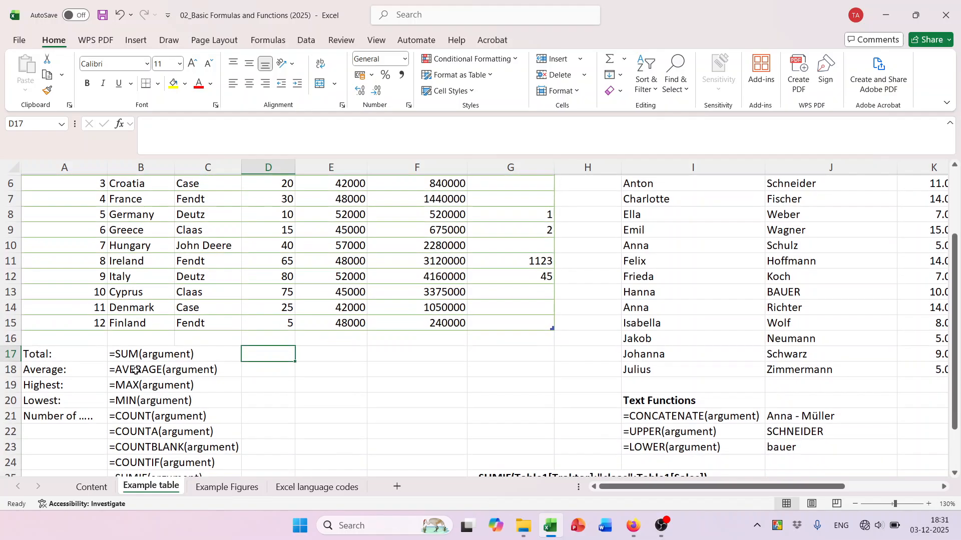
scroll(147, 389, "up", 2)
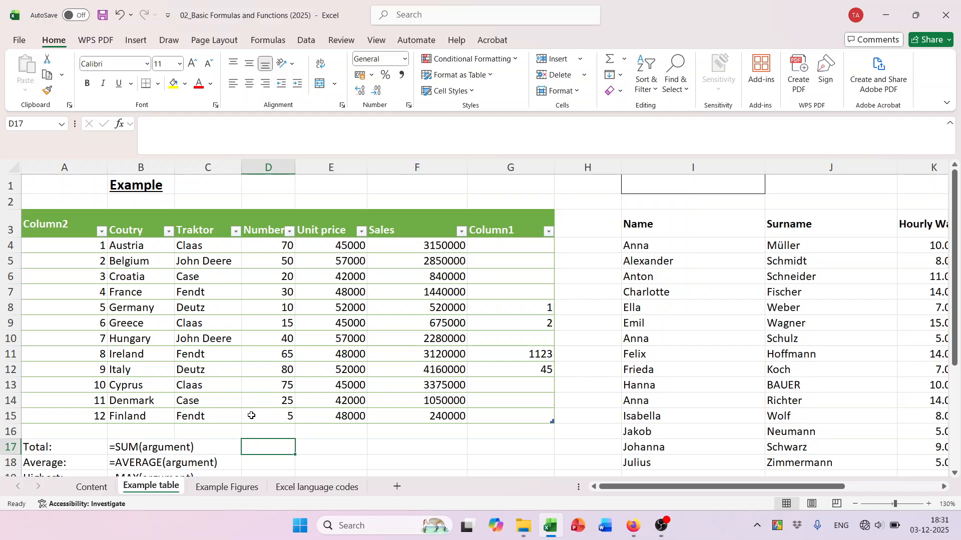
left_click(625, 60)
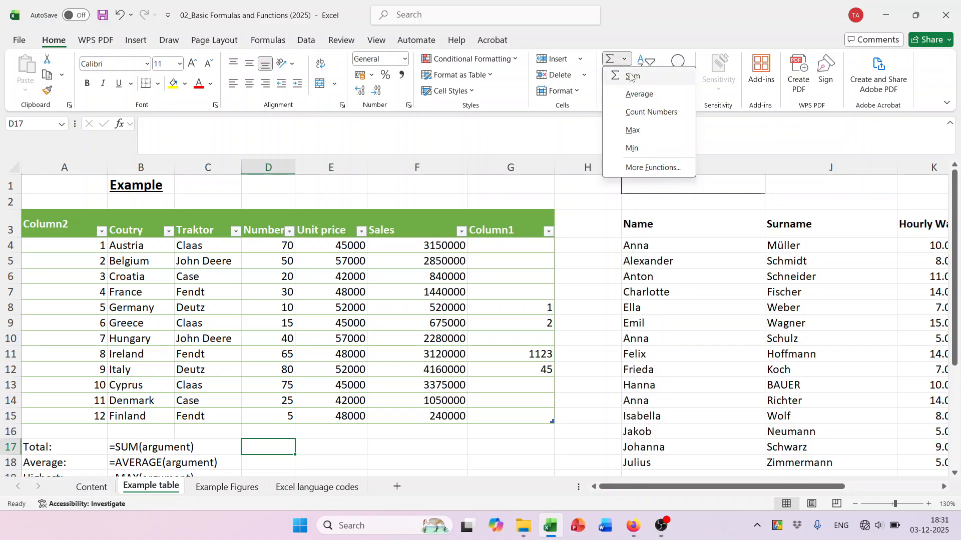
left_click(630, 76)
left_click(283, 247)
left_click_drag(278, 263, 272, 417)
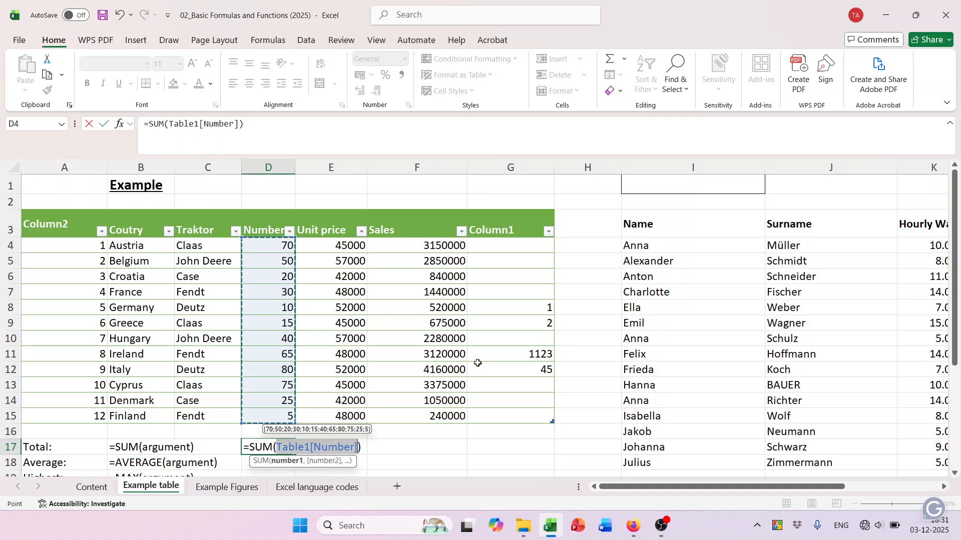
key("Return")
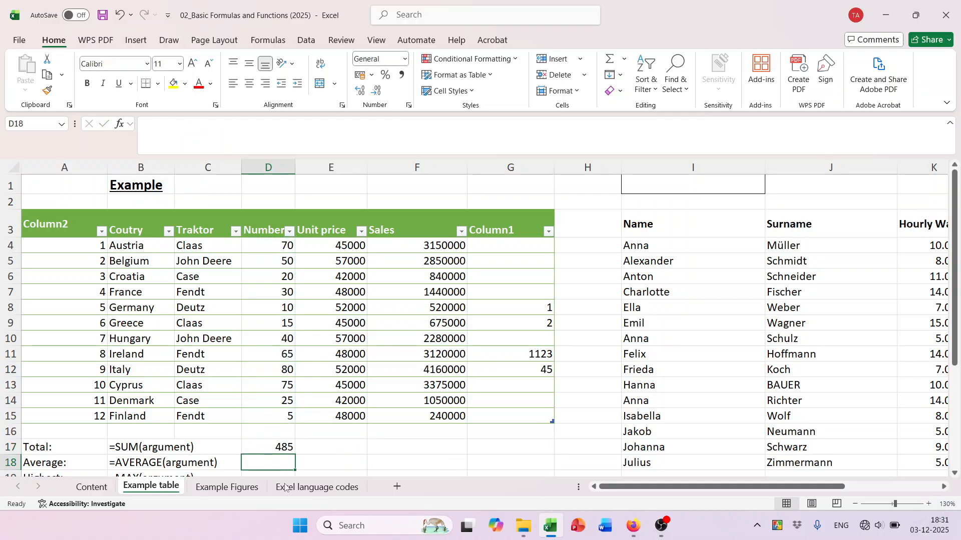
Calculate the average of the Number column in D18 with =AVERAGE(Table1[Number]).
left_click(624, 60)
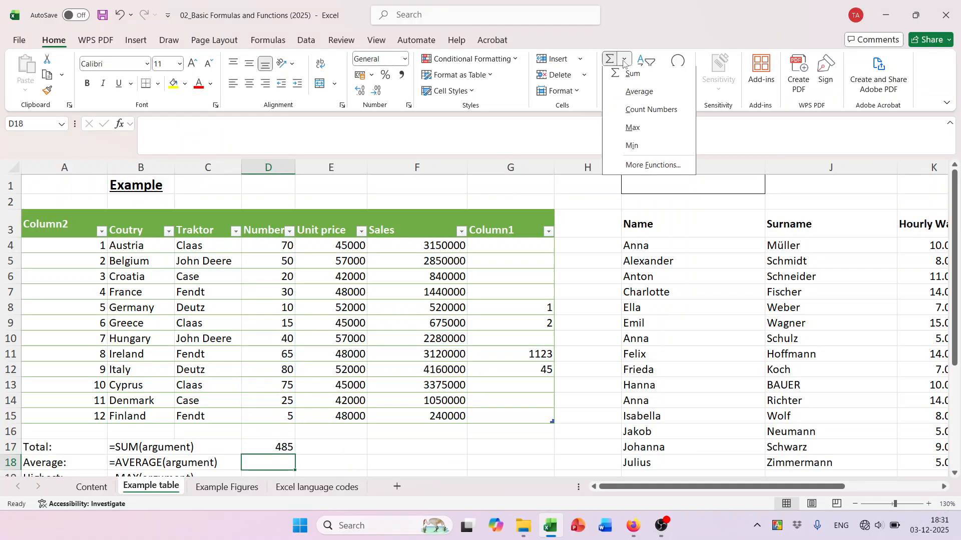
left_click(636, 92)
left_click_drag(278, 247, 267, 418)
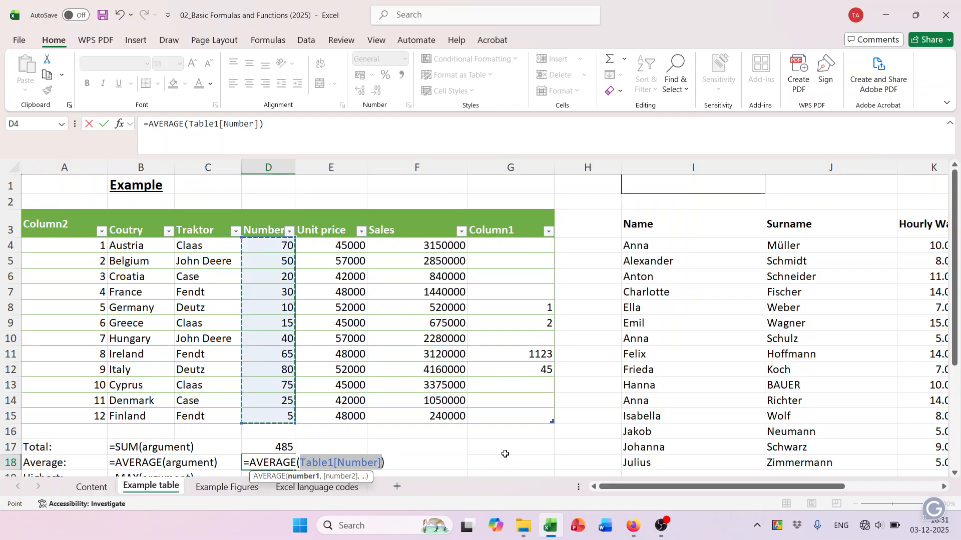
key("Return")
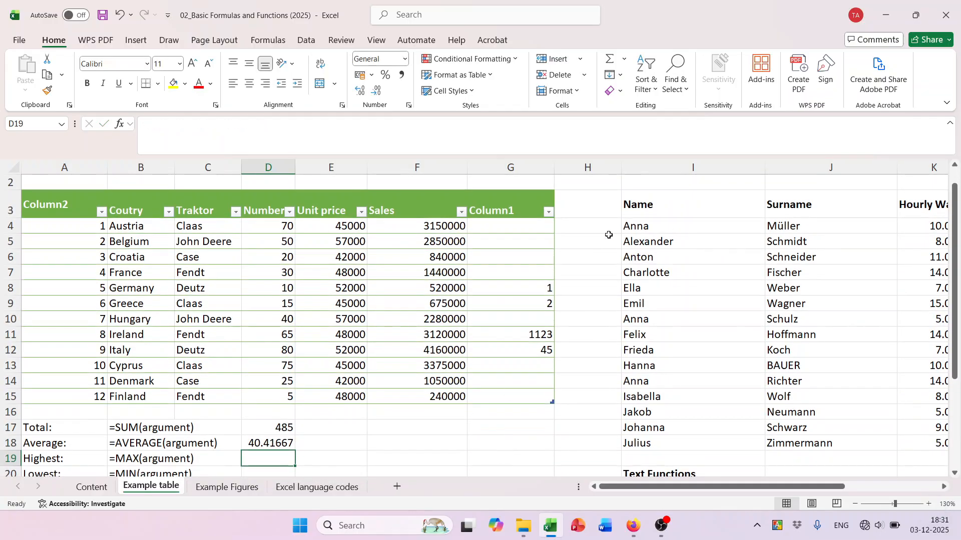
Find the highest value of the Number column in D19 with =MAX(Table1[Number]).
left_click(624, 59)
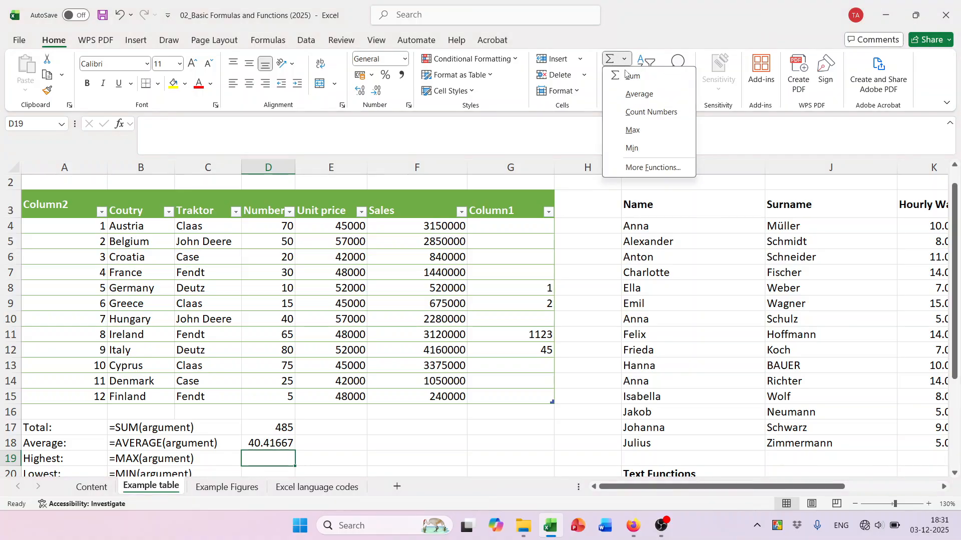
left_click(631, 129)
left_click_drag(265, 227, 272, 398)
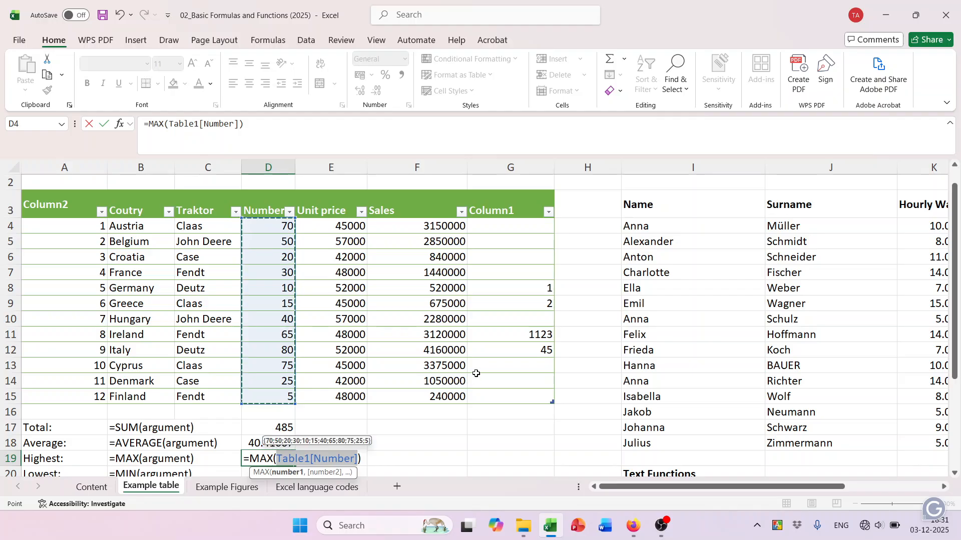
key("Return")
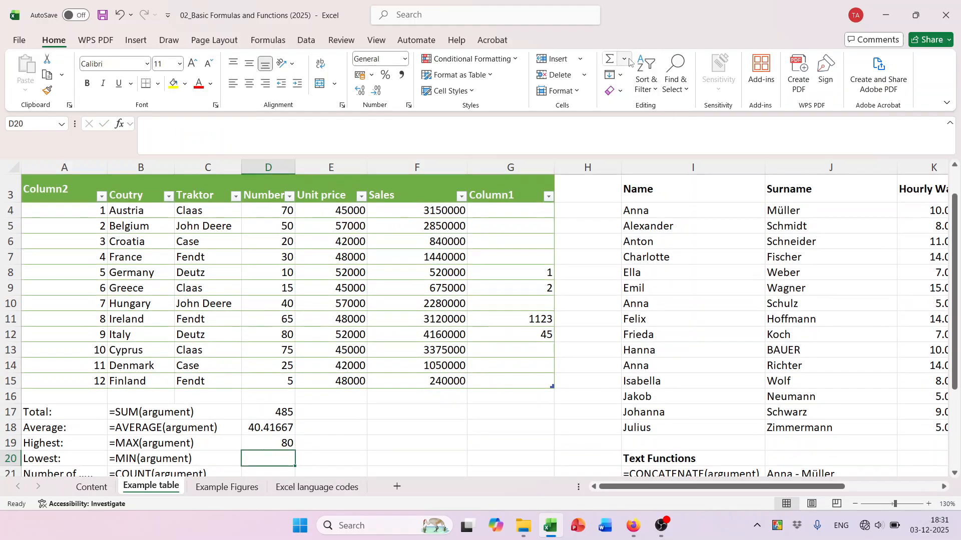
Find the lowest value of the Number column in D20 with the MIN function over D4:D15.
left_click(624, 59)
left_click(632, 148)
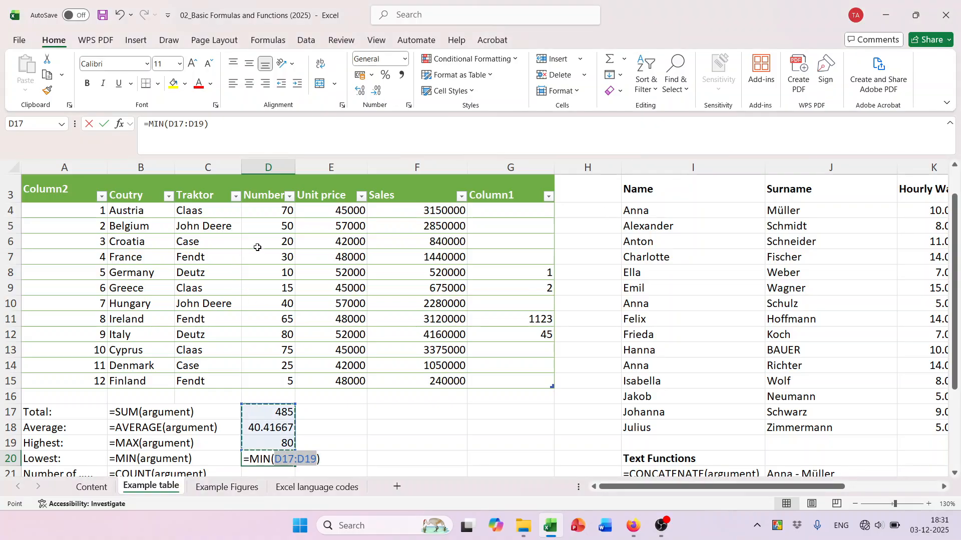
left_click_drag(282, 214, 269, 382)
key("Return")
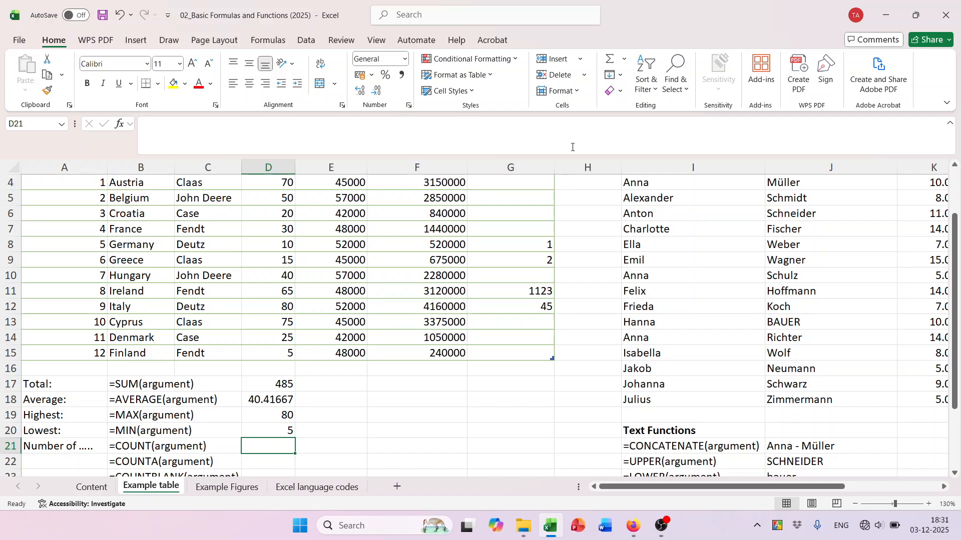
Count the numeric entries of the Number column in D21 with =COUNT(Table1[Number]).
left_click(626, 60)
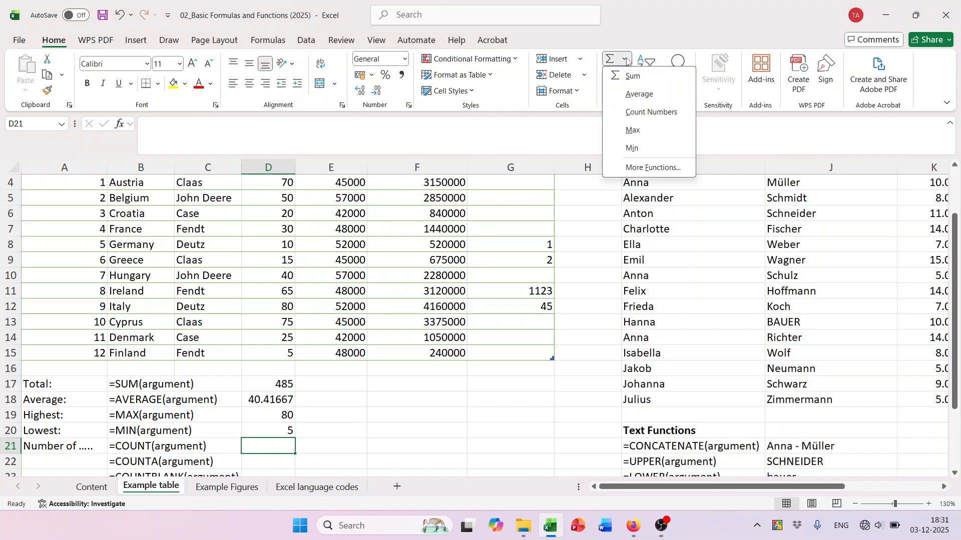
left_click(646, 112)
left_click_drag(279, 184, 277, 347)
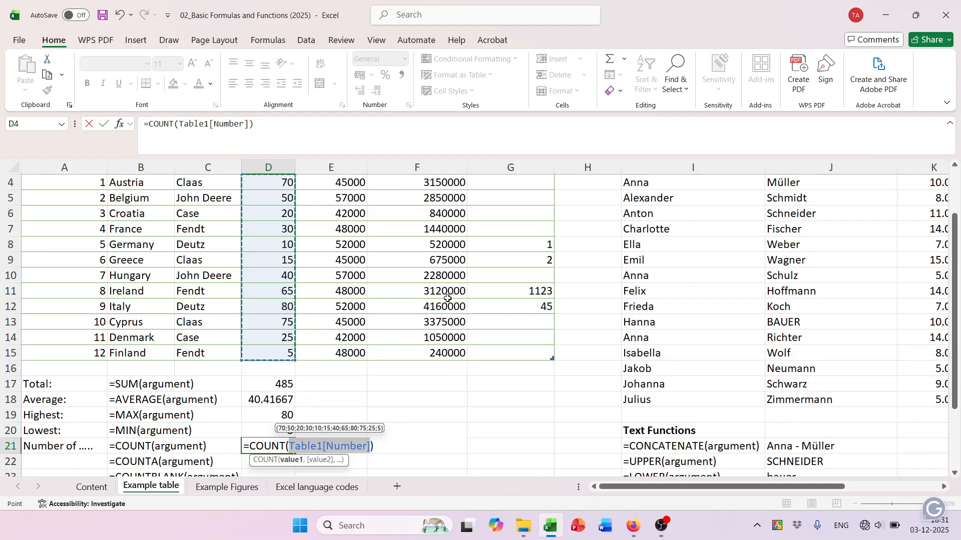
key("Return")
scroll(448, 299, "down", 2)
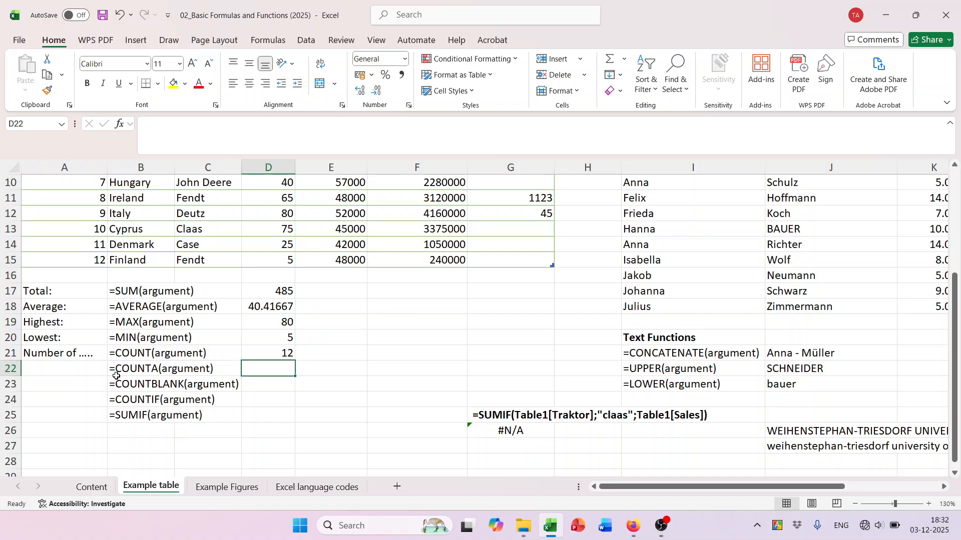
left_click(130, 352)
scroll(205, 363, "up", 1)
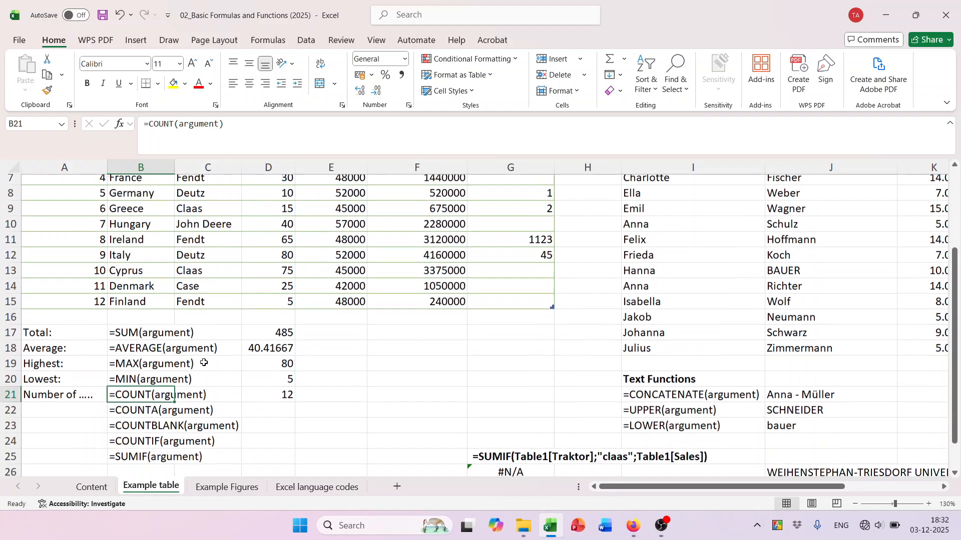
scroll(216, 376, "up", 1)
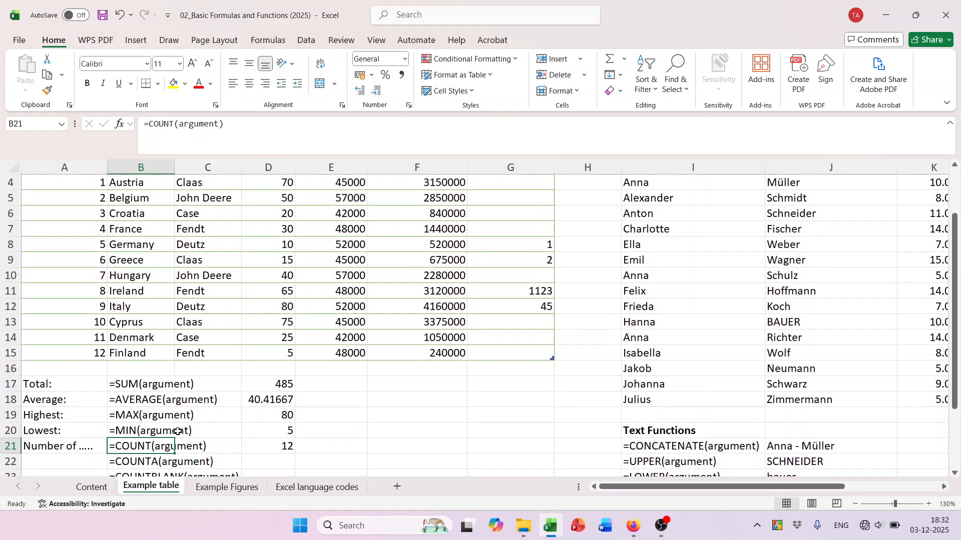
scroll(233, 378, "up", 1)
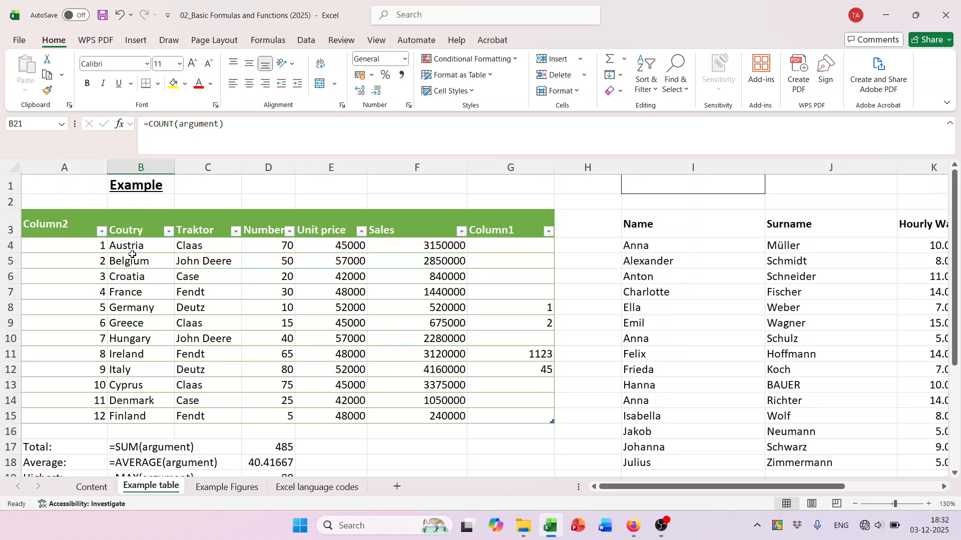
scroll(201, 344, "down", 3)
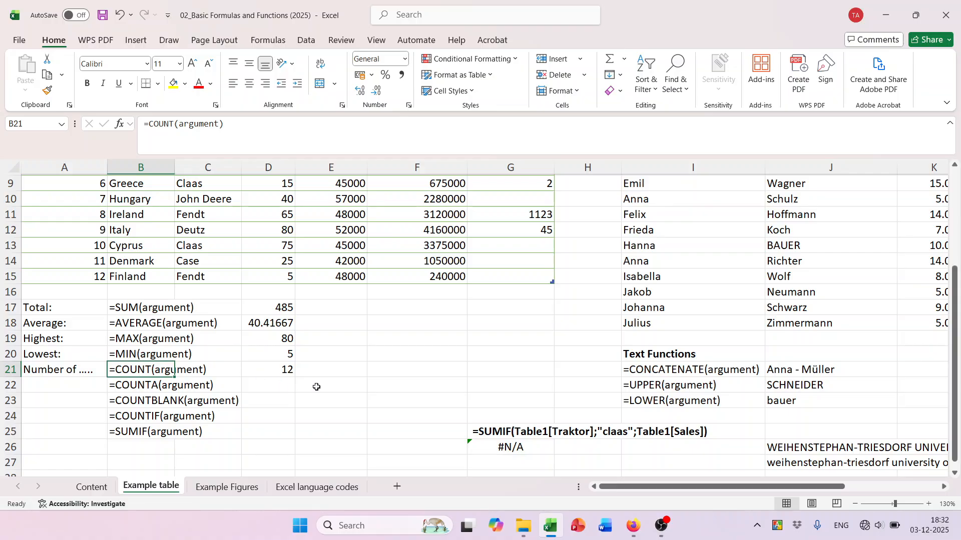
Try counting the Coutry column in E21 with =COUNT(Table1[Coutry]) and clear the cell again.
left_click(331, 370)
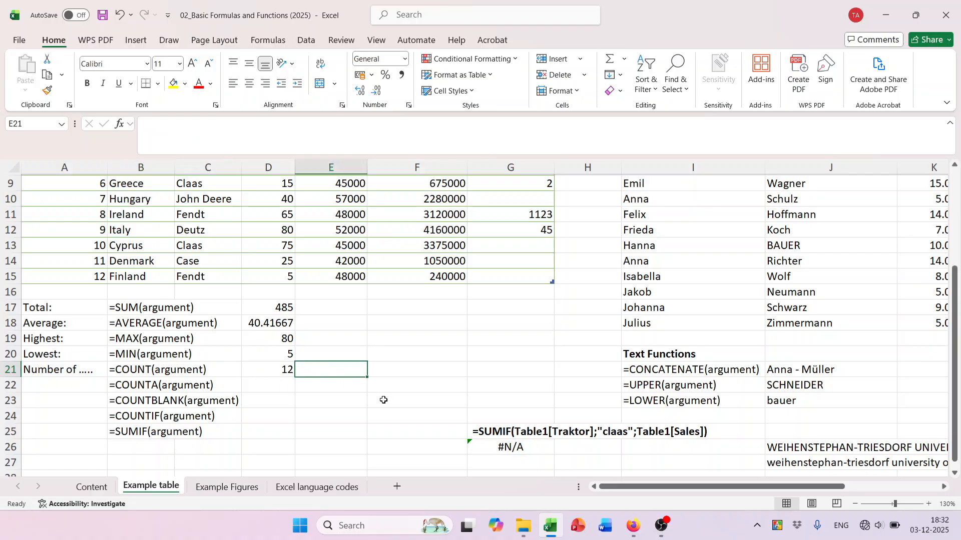
scroll(383, 391, "up", 2)
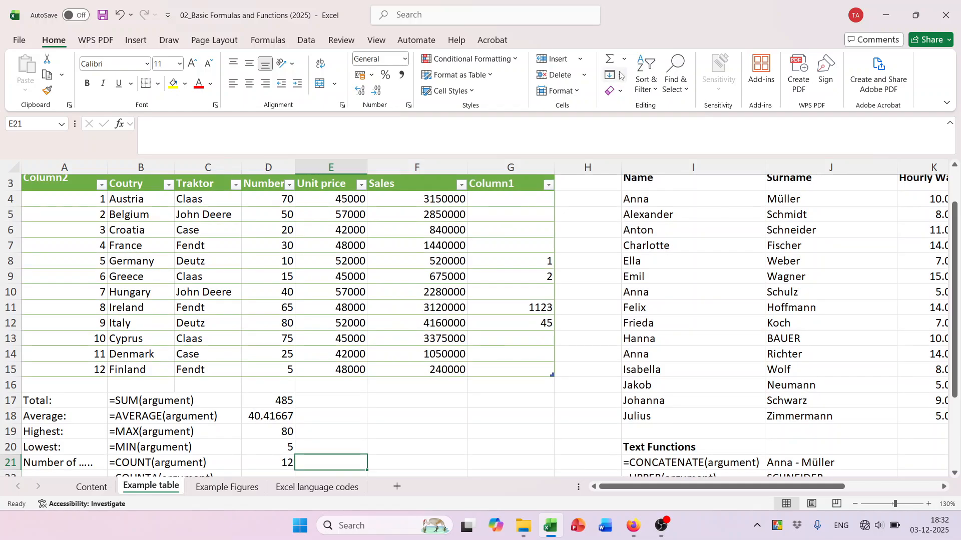
left_click(624, 60)
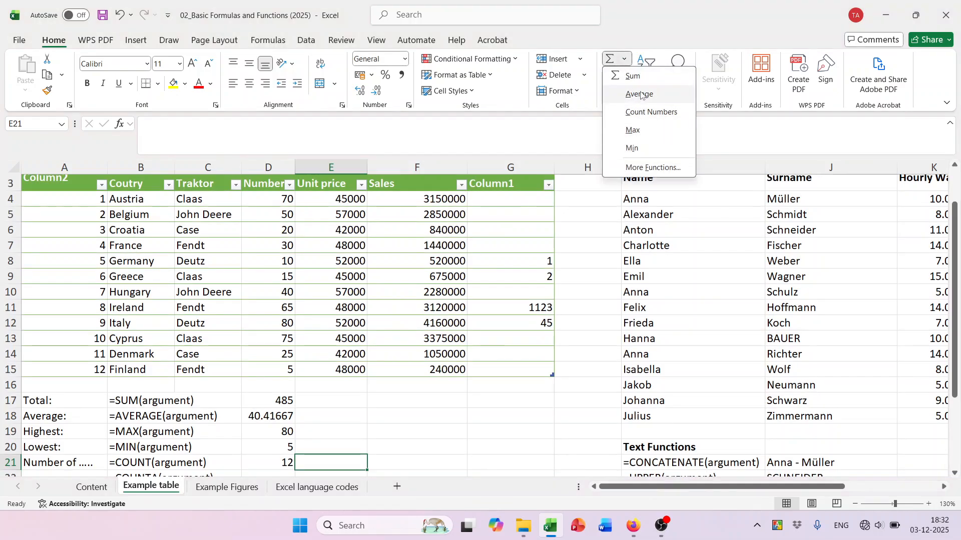
left_click(637, 111)
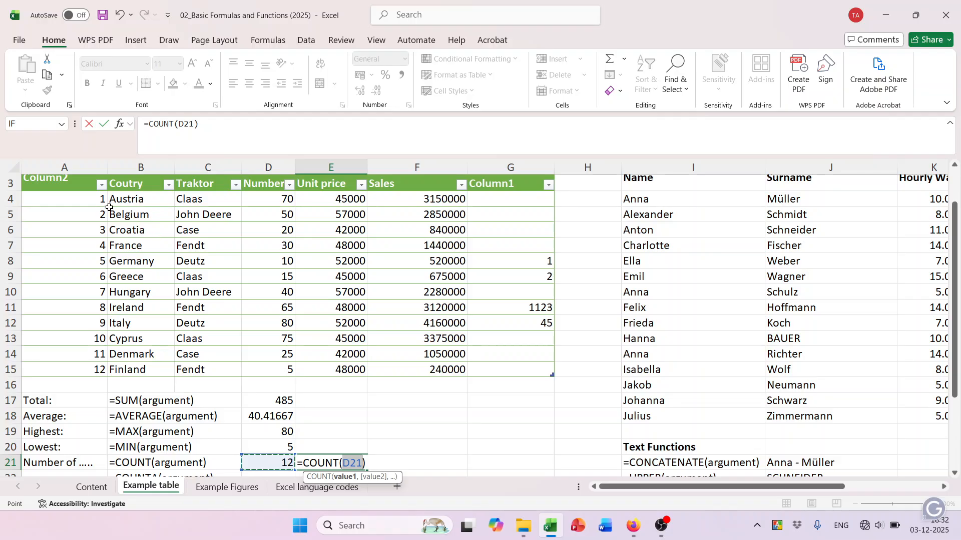
left_click_drag(130, 199, 143, 364)
scroll(549, 403, "down", 1)
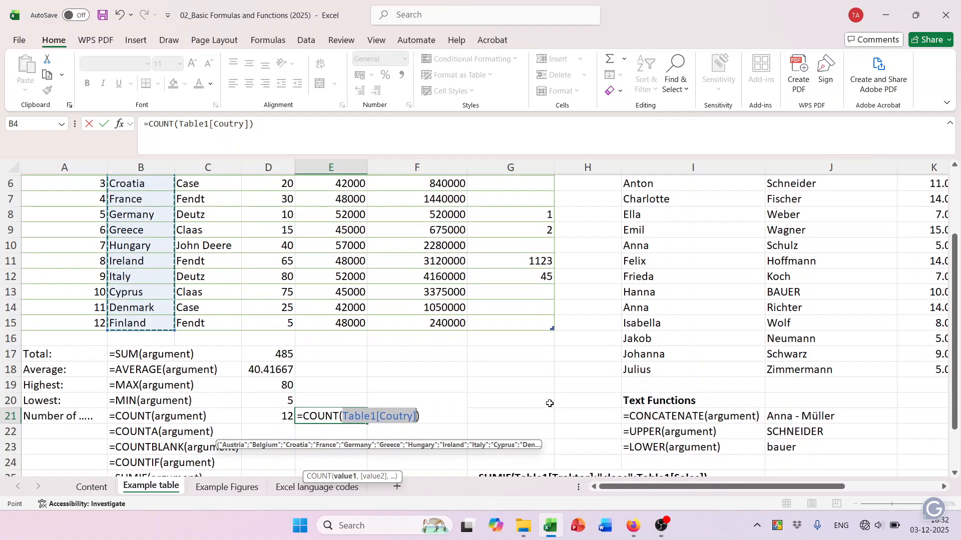
key("Return")
scroll(358, 433, "up", 1)
scroll(352, 440, "down", 1)
scroll(246, 317, "up", 2)
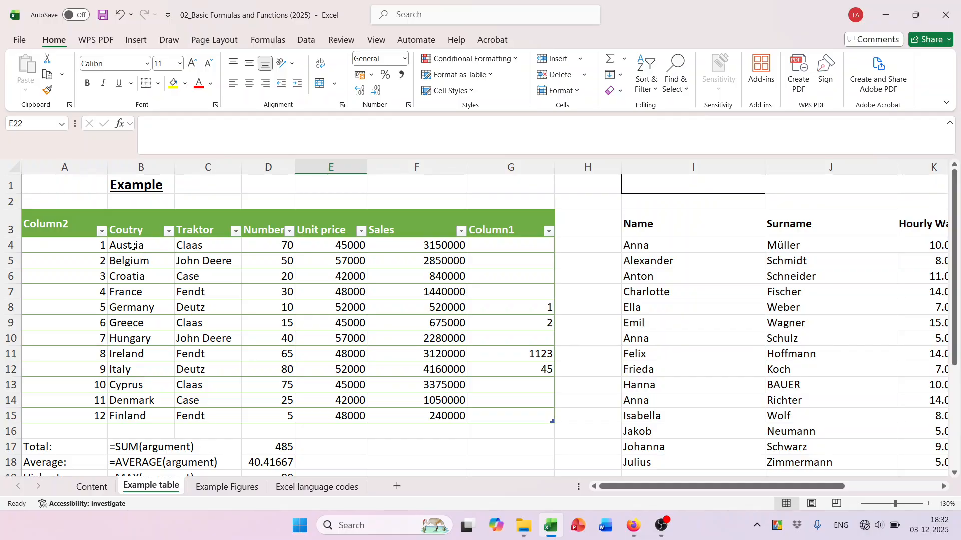
scroll(120, 280, "down", 1)
scroll(158, 308, "down", 2)
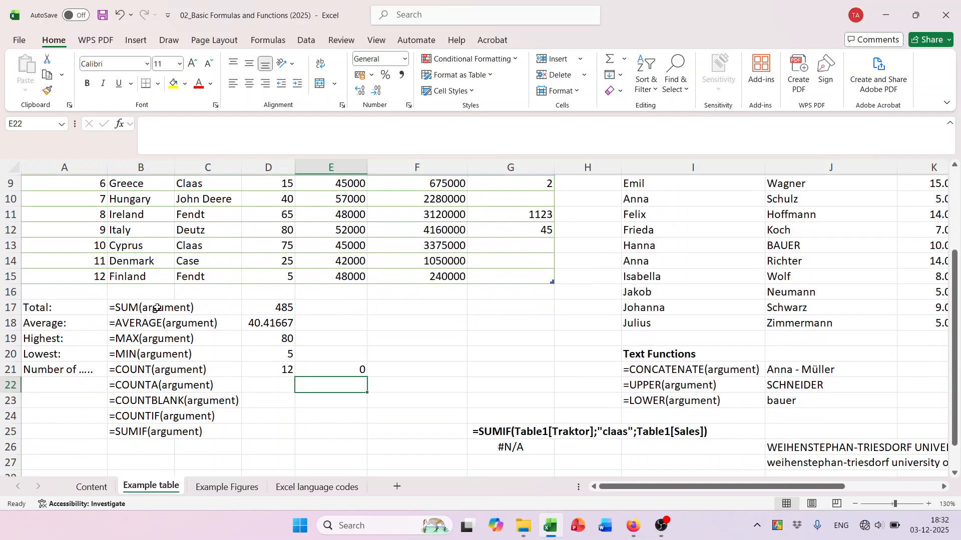
left_click(352, 371)
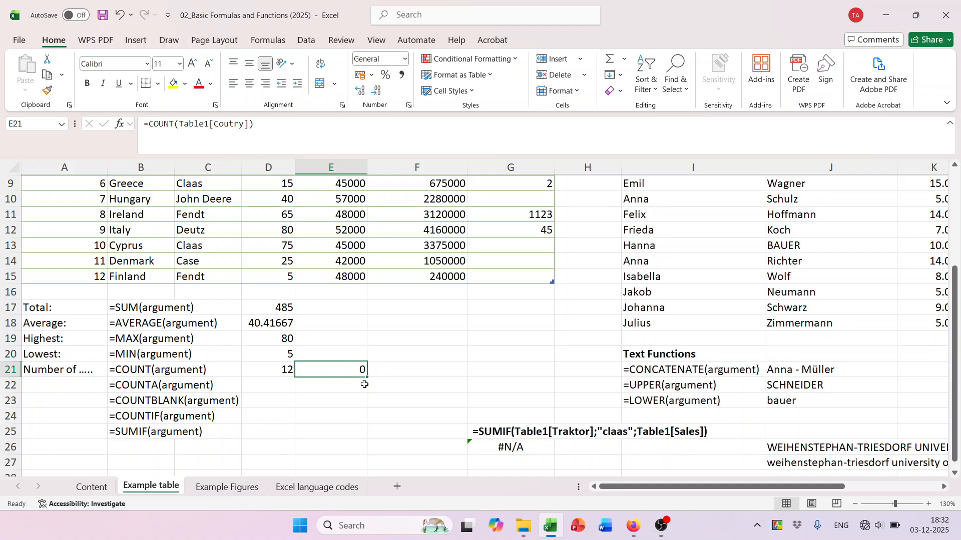
key("Delete")
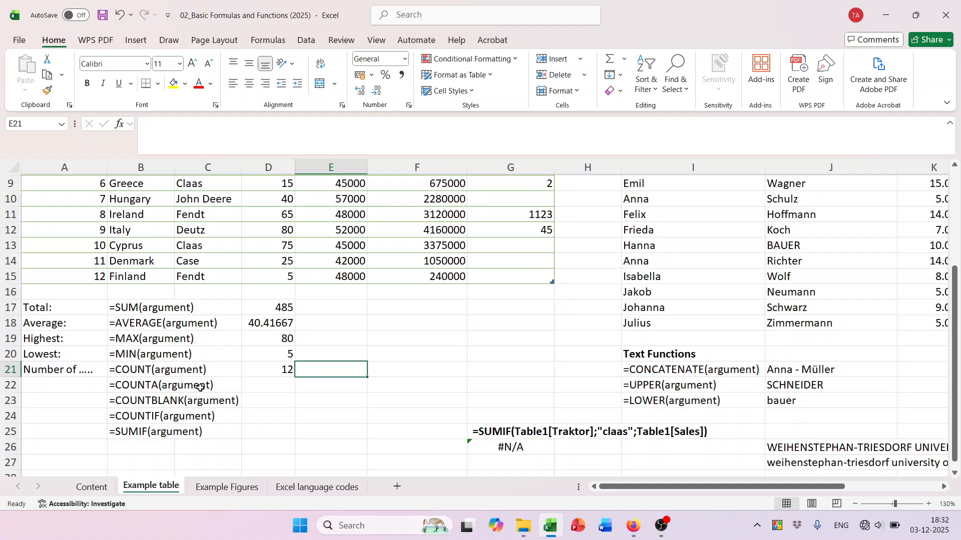
Count the non-empty entries of the Coutry column in D22 with the COUNTA function over Table1[Coutry].
left_click(284, 385)
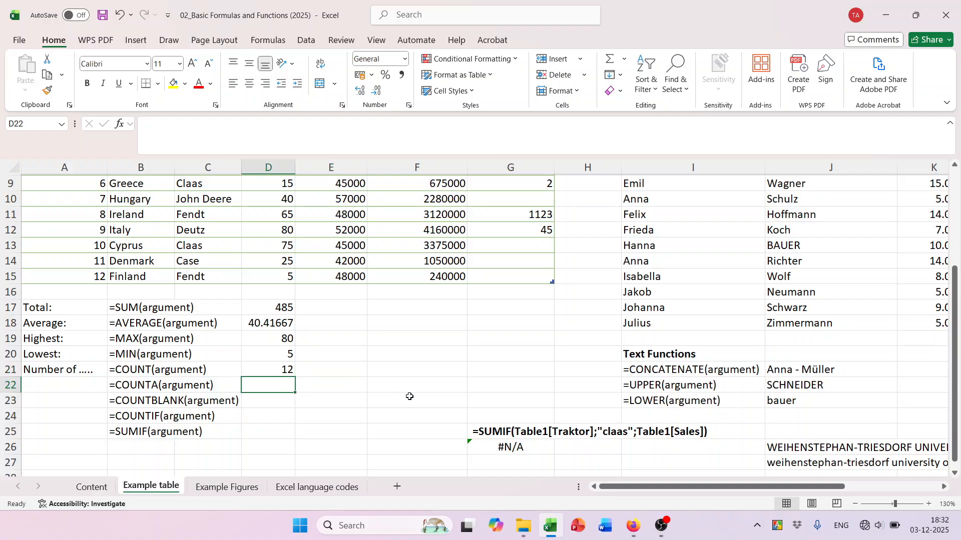
scroll(408, 396, "up", 2)
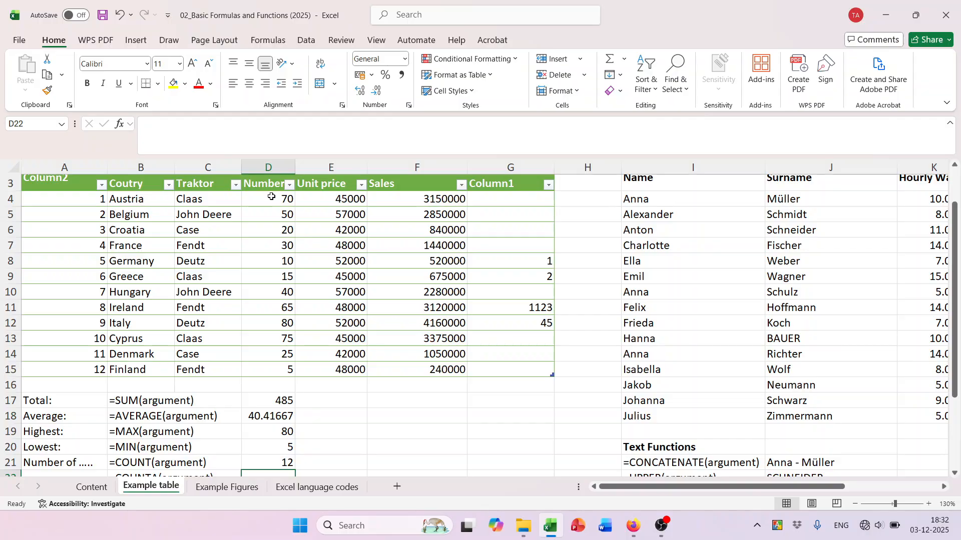
scroll(350, 257, "down", 2)
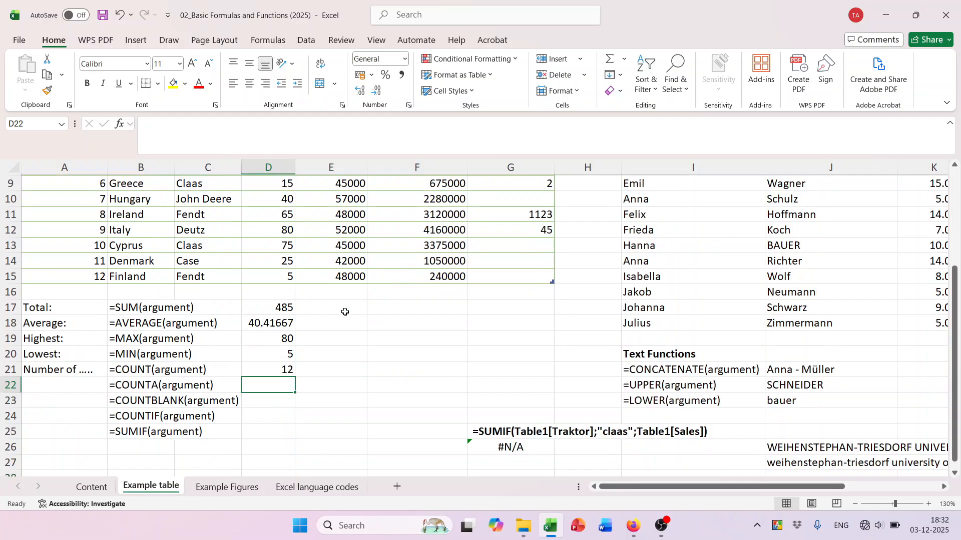
type("=")
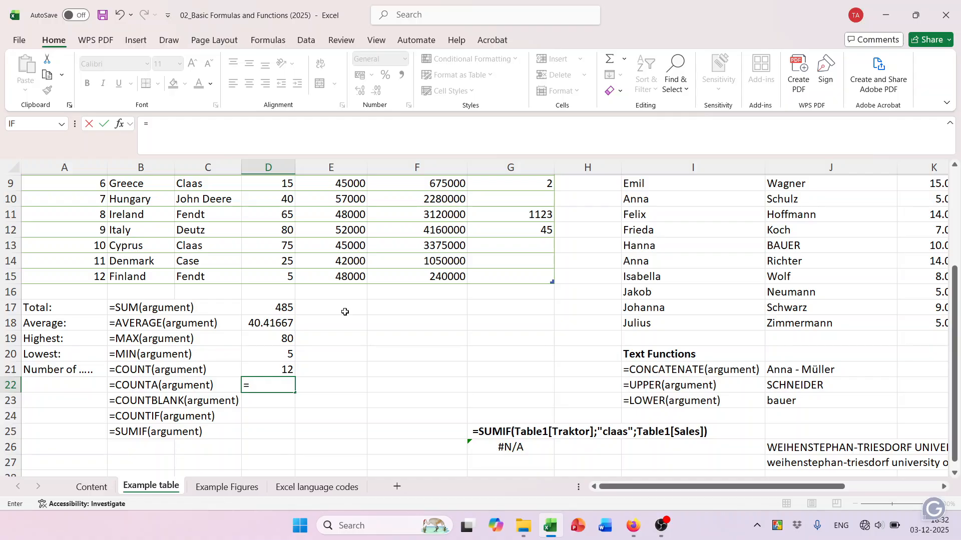
type("coun")
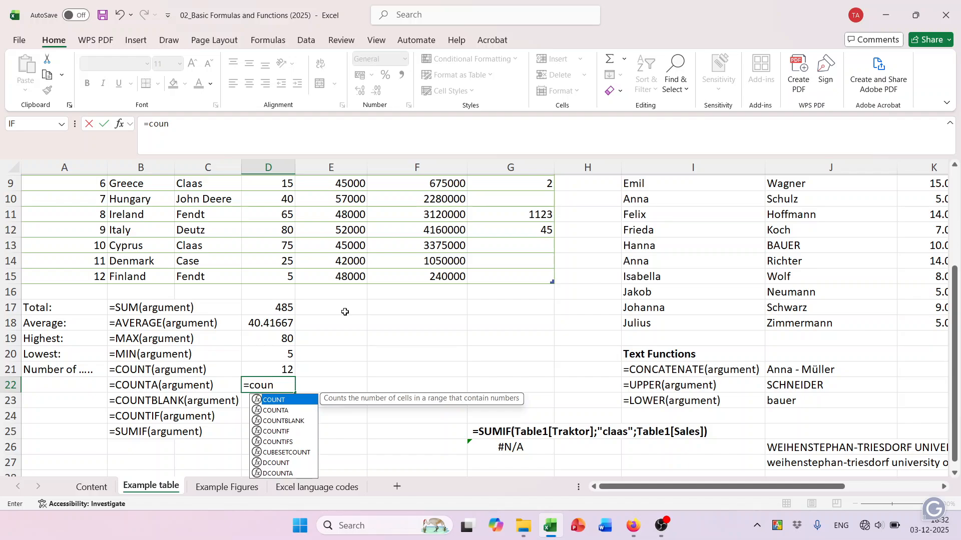
key("Down")
key("Tab")
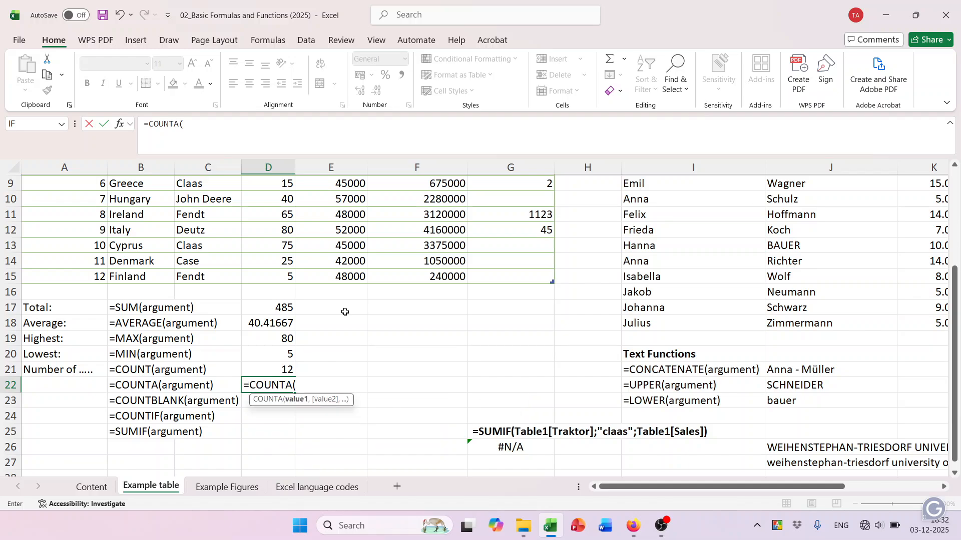
scroll(343, 303, "up", 3)
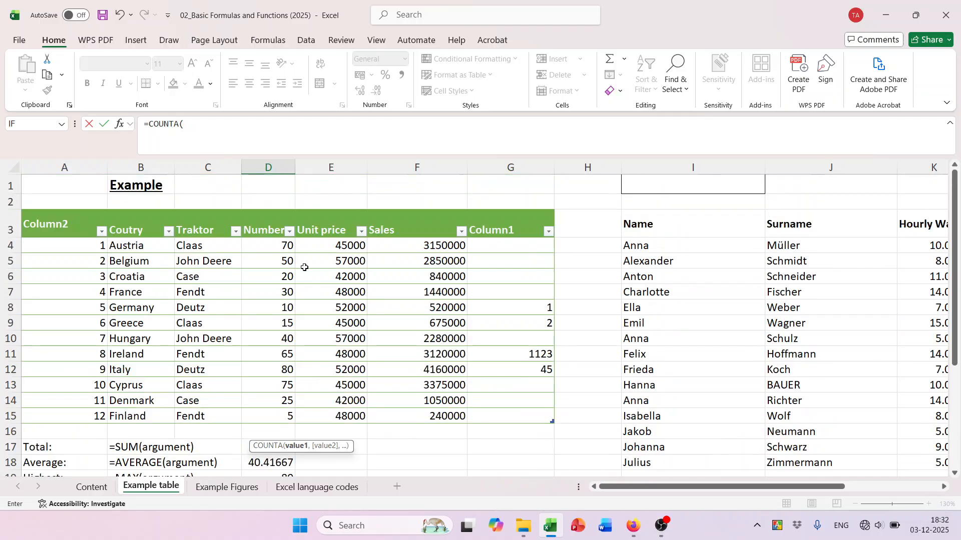
left_click_drag(274, 242, 293, 261)
left_click_drag(145, 246, 140, 416)
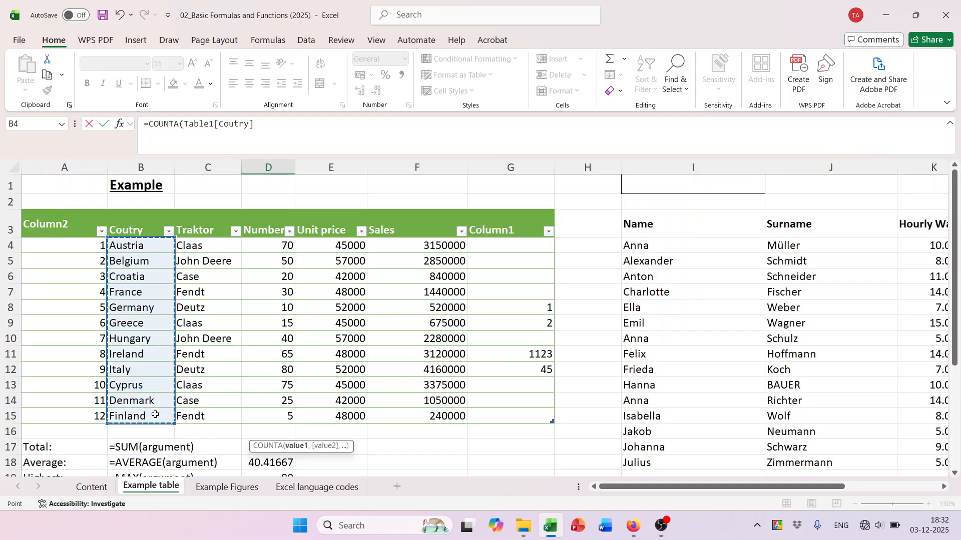
scroll(541, 379, "down", 2)
scroll(473, 373, "down", 1)
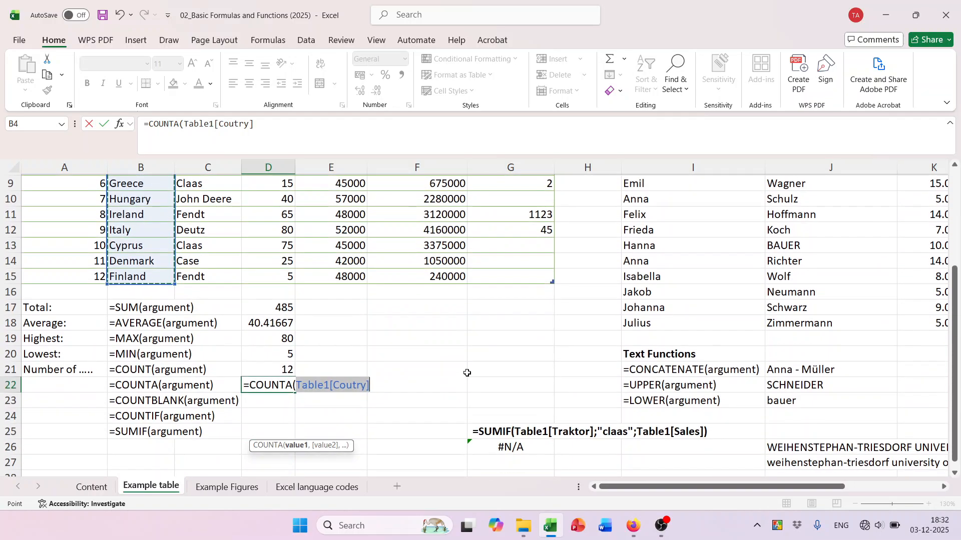
key("Return")
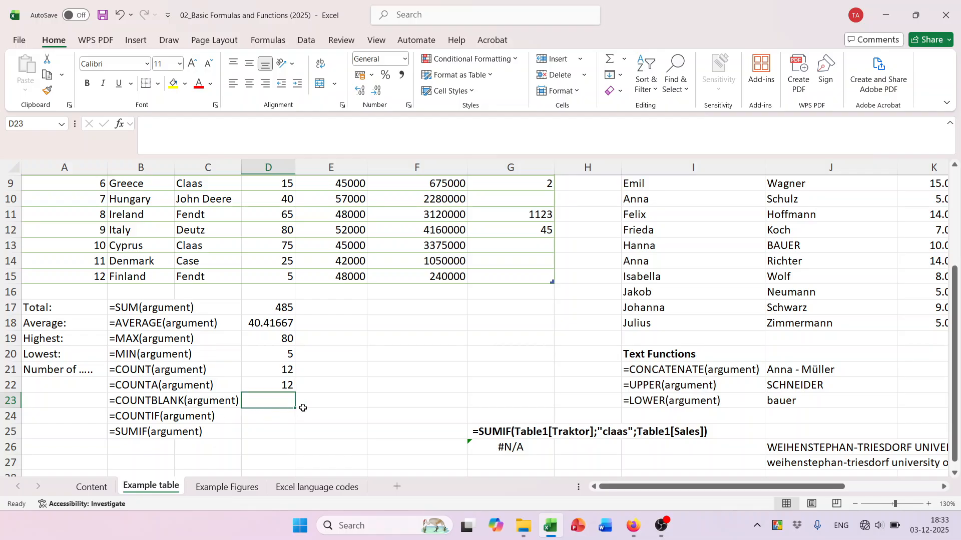
Count the empty cells of the Number column in D23 with =COUNTBLANK(Table1[Number]).
scroll(335, 373, "up", 2)
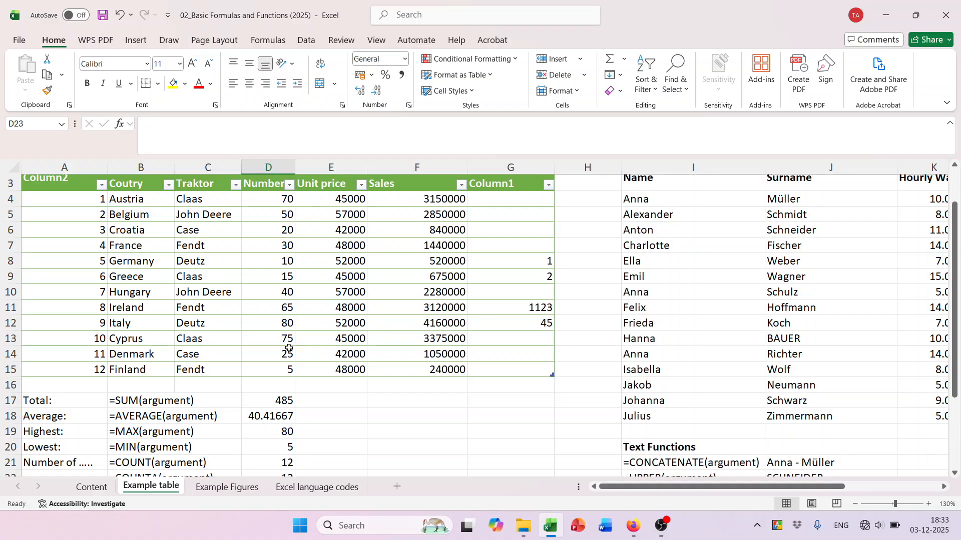
scroll(336, 298, "down", 2)
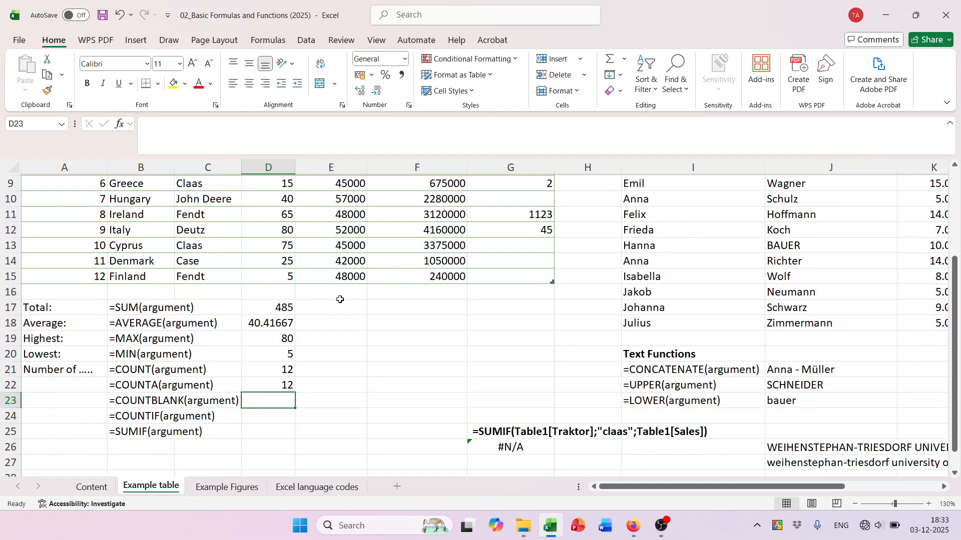
type("=")
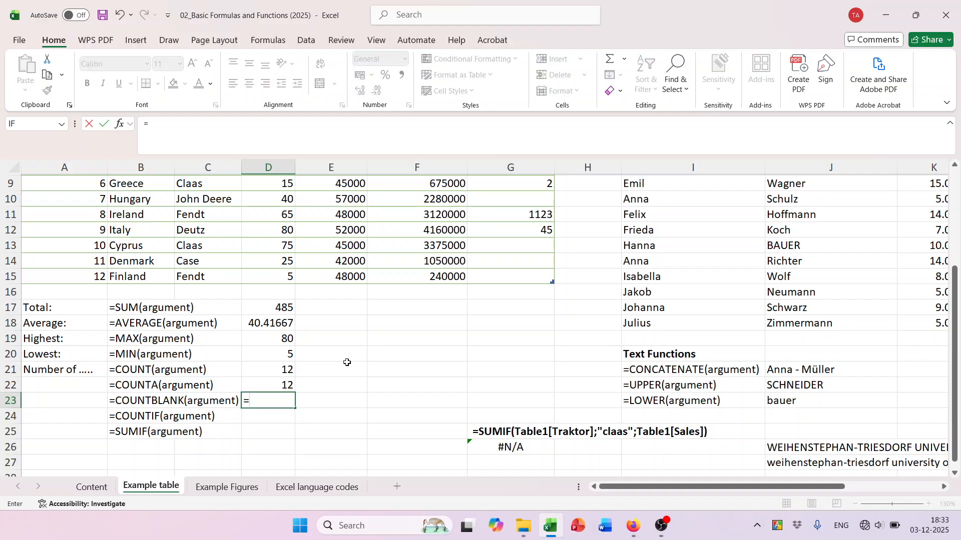
type("count")
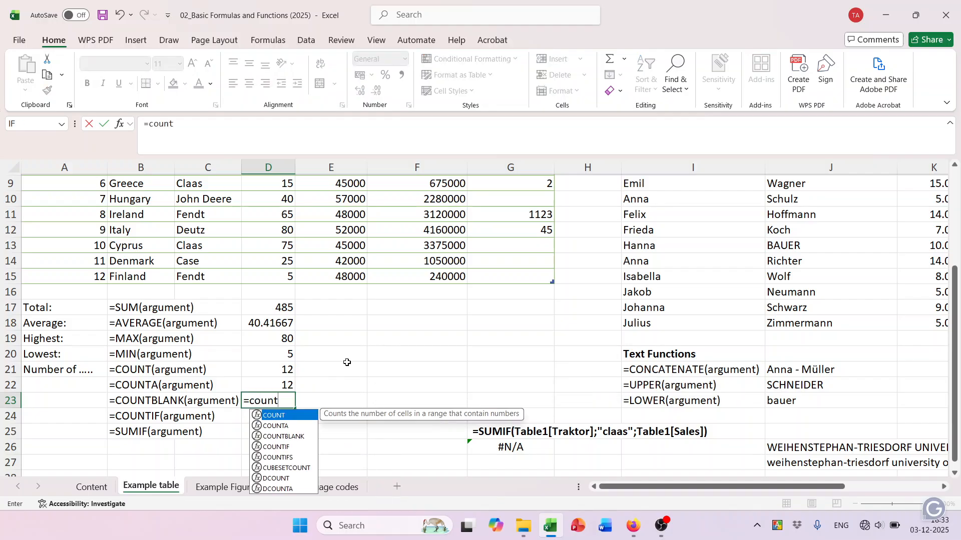
type("b")
key("Tab")
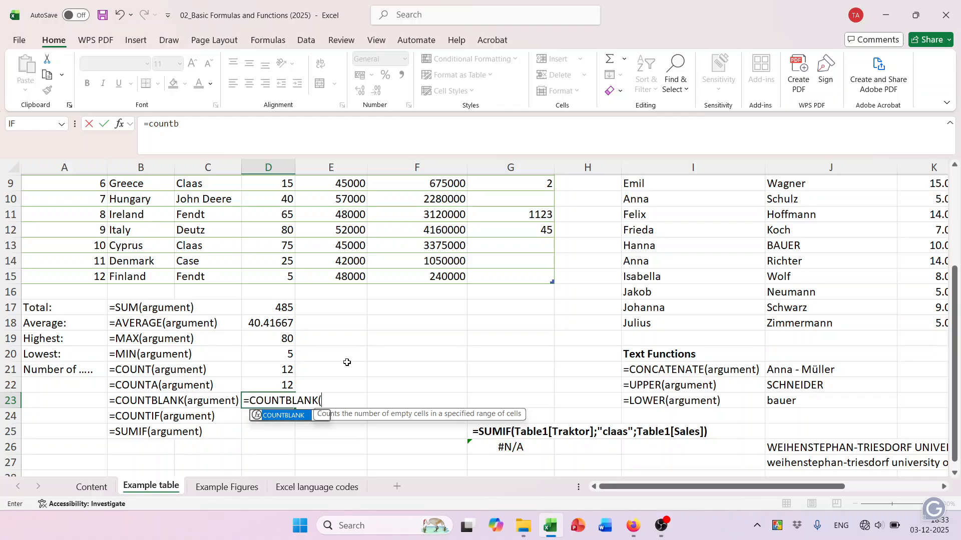
scroll(394, 343, "up", 1)
scroll(394, 343, "up", 2)
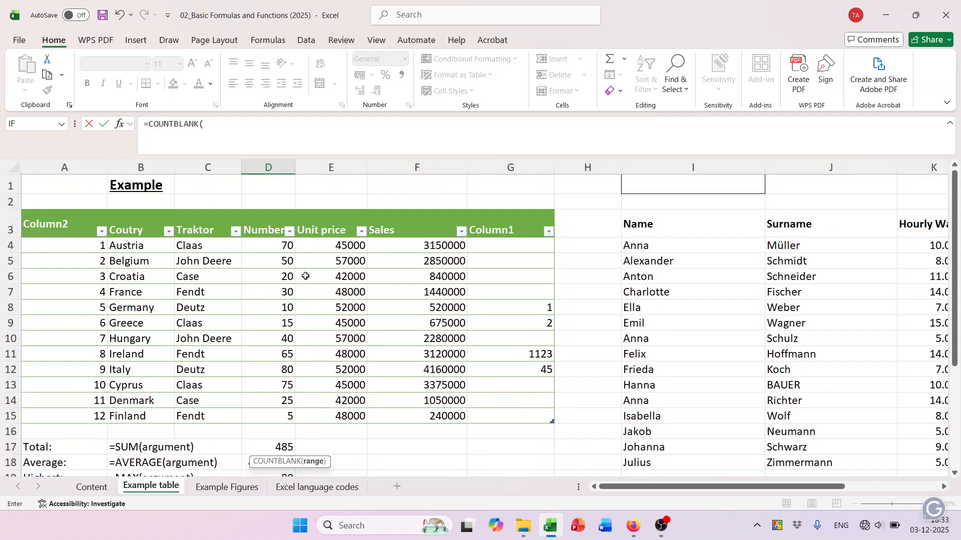
left_click_drag(284, 245, 276, 415)
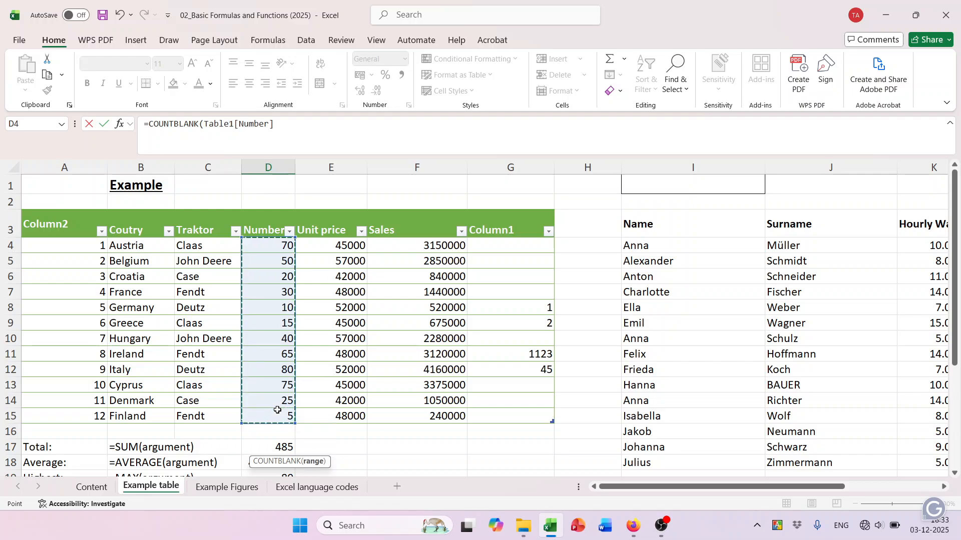
scroll(375, 382, "down", 3)
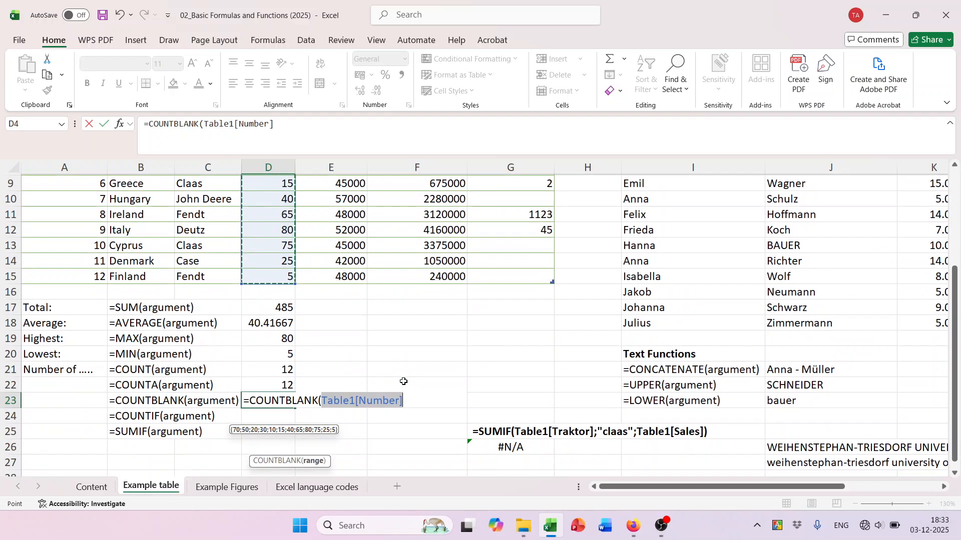
type(")")
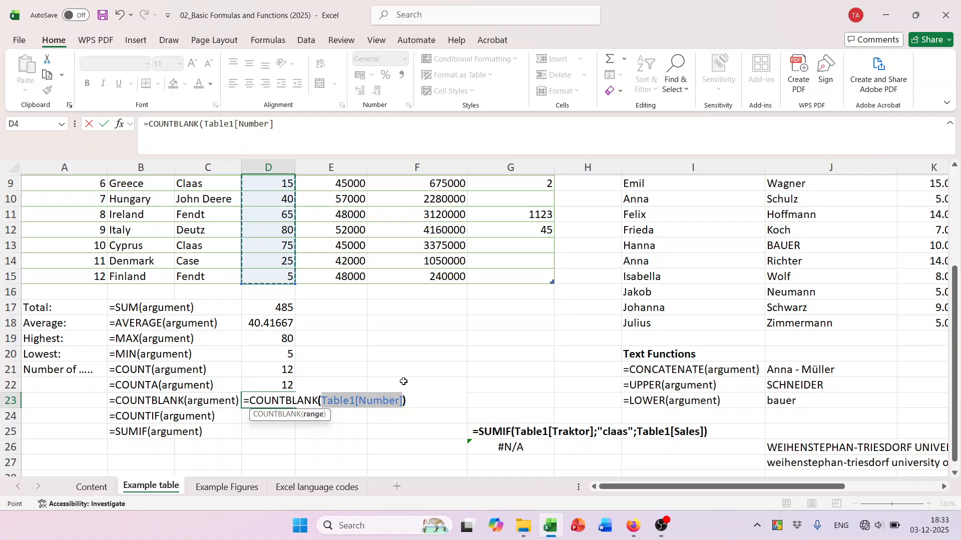
key("Return")
Fill the COUNTBLANK formula from D23 across to G23.
scroll(407, 379, "up", 2)
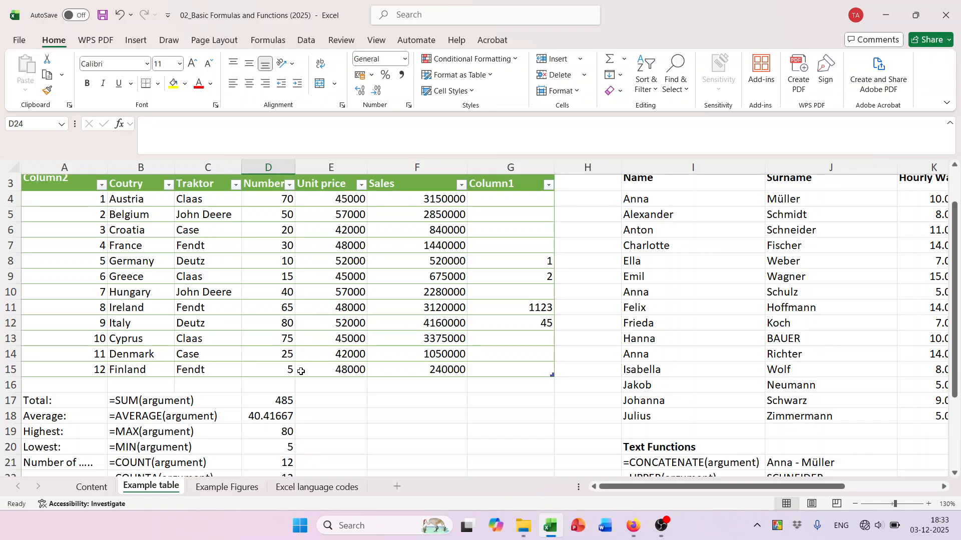
scroll(296, 423, "down", 1)
scroll(288, 444, "down", 2)
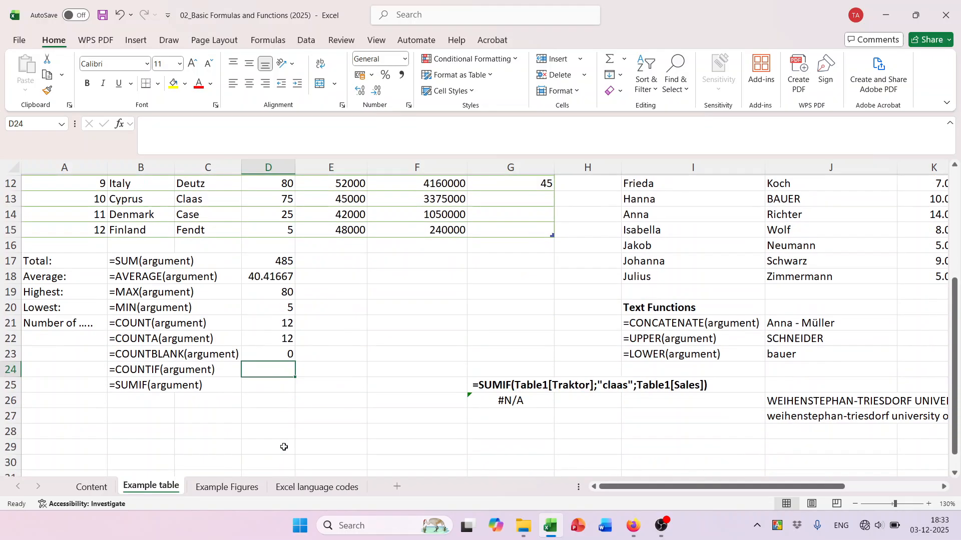
left_click(290, 355)
left_click_drag(297, 364, 530, 358)
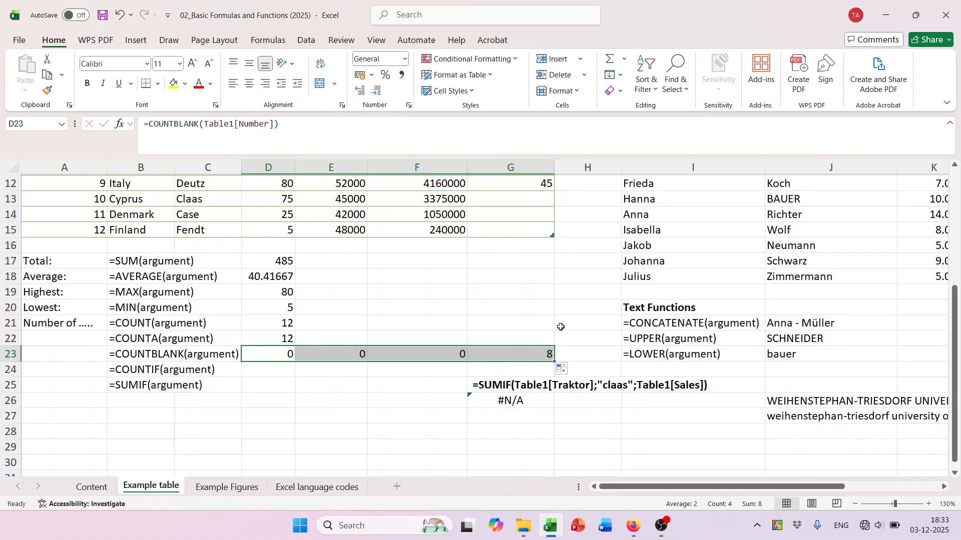
Check the empty cells of Column1 in G4:G15 against the copied COUNTBLANK formula in G23.
scroll(534, 257, "up", 4)
left_click_drag(532, 250, 525, 416)
scroll(536, 289, "down", 4)
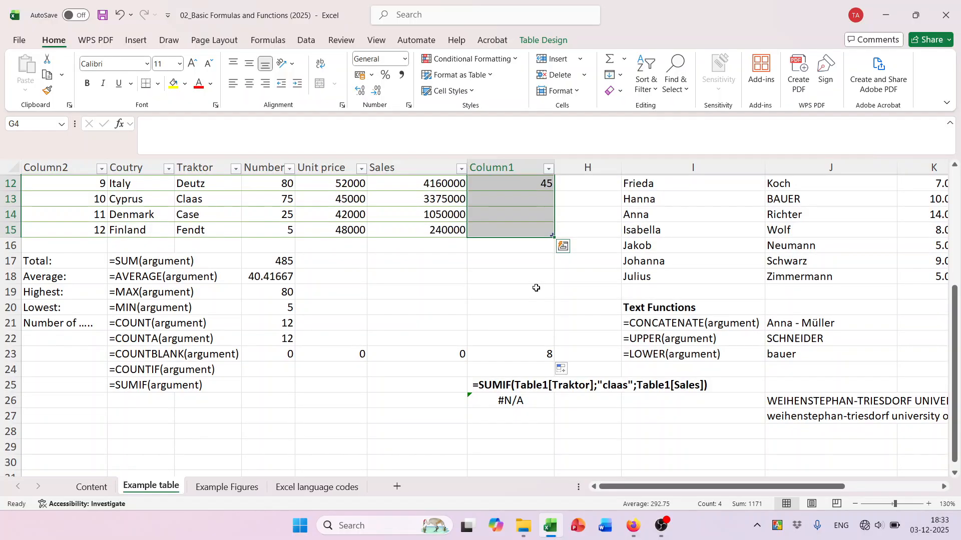
left_click(547, 356)
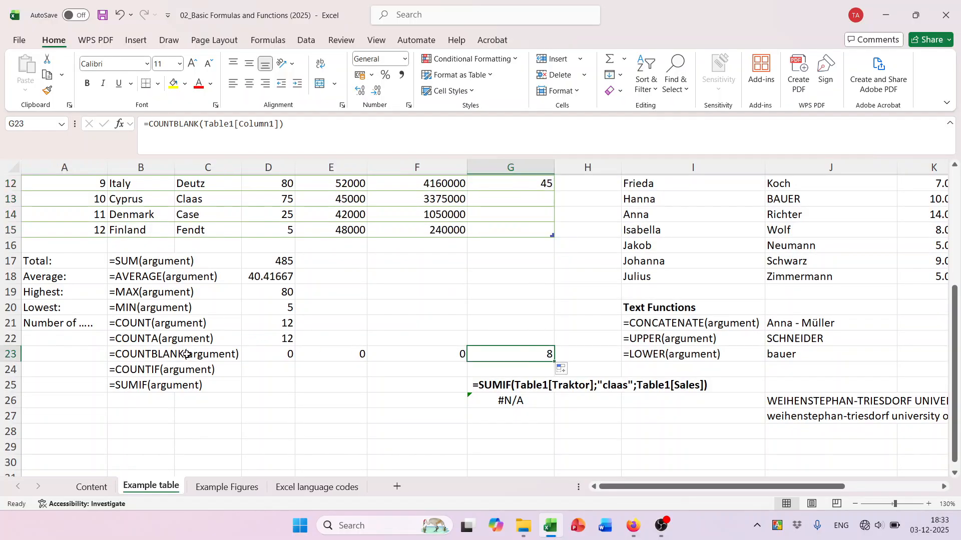
Examine the Claas entries in the Traktor column together with their countries and numbers as the basis for the COUNTIF example.
scroll(561, 368, "down", 1)
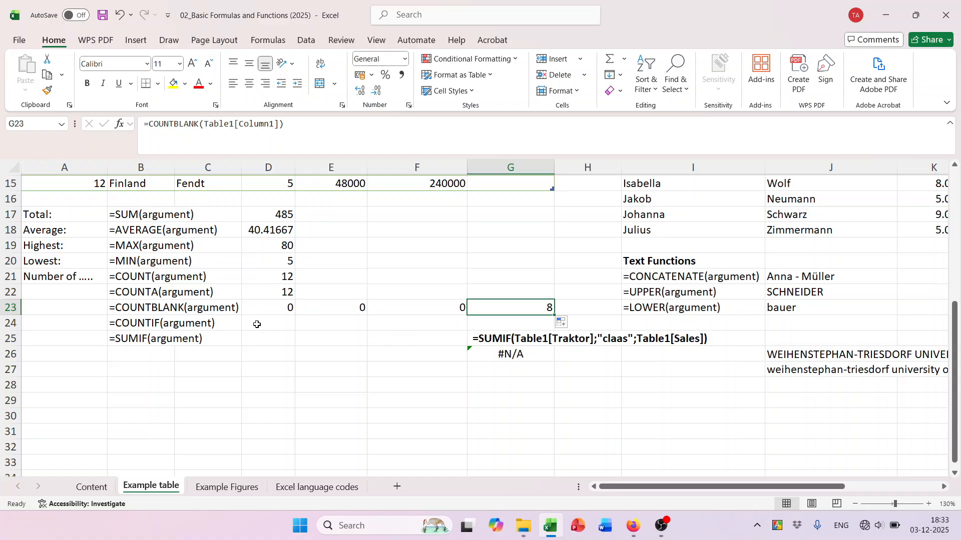
left_click(257, 323)
scroll(366, 354, "up", 1)
scroll(368, 348, "up", 2)
scroll(393, 341, "down", 1)
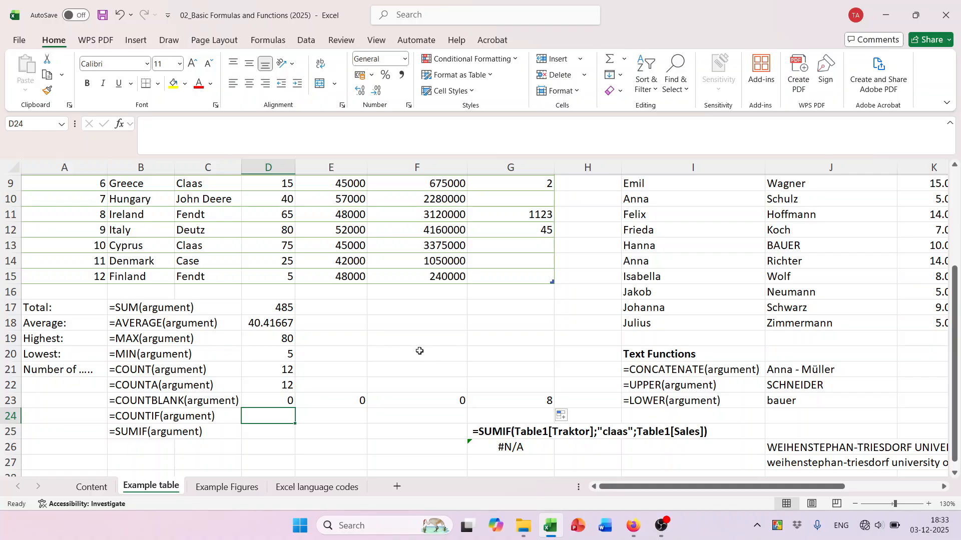
scroll(416, 348, "up", 3)
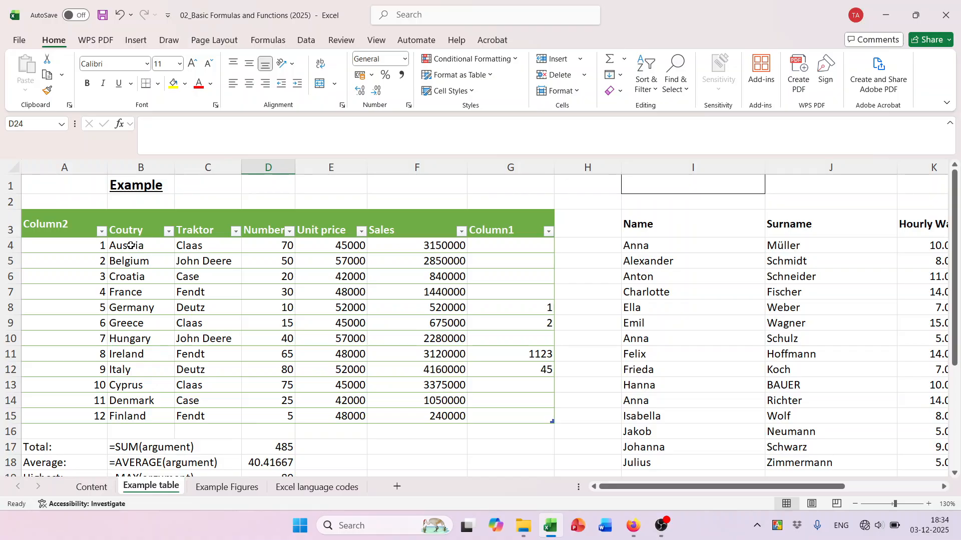
left_click(194, 248)
left_click(140, 249)
left_click(183, 324)
left_click(142, 323)
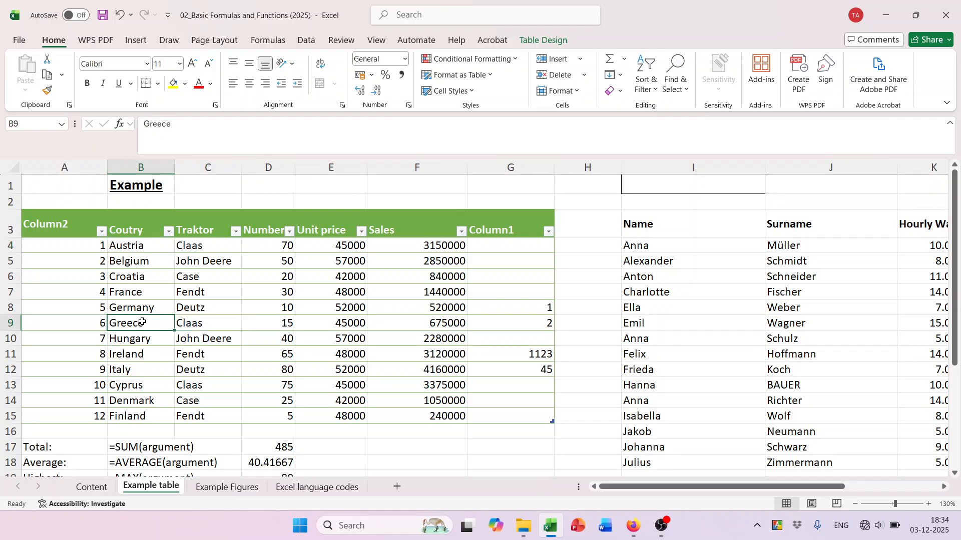
left_click(198, 386)
left_click(133, 386)
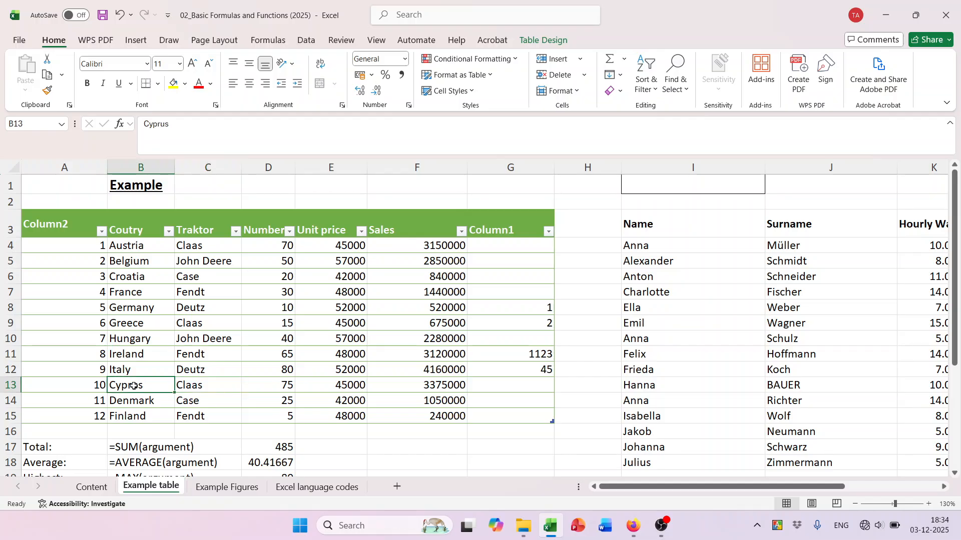
left_click(276, 389)
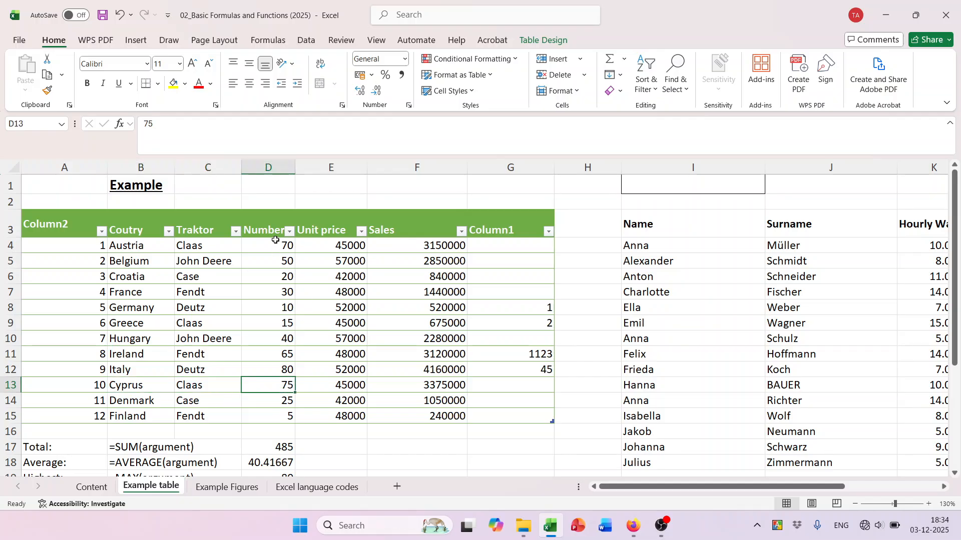
left_click(189, 261)
scroll(207, 311, "down", 4)
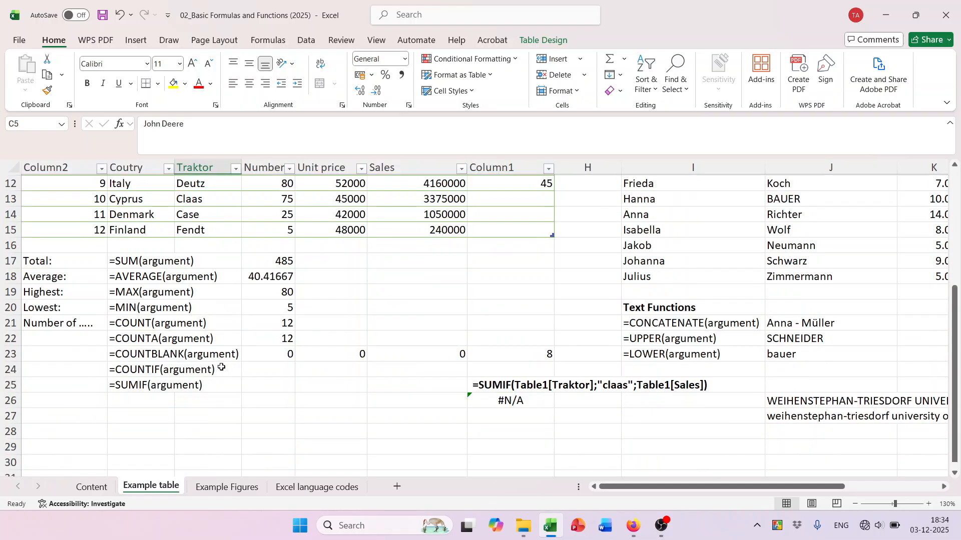
scroll(226, 358, "up", 4)
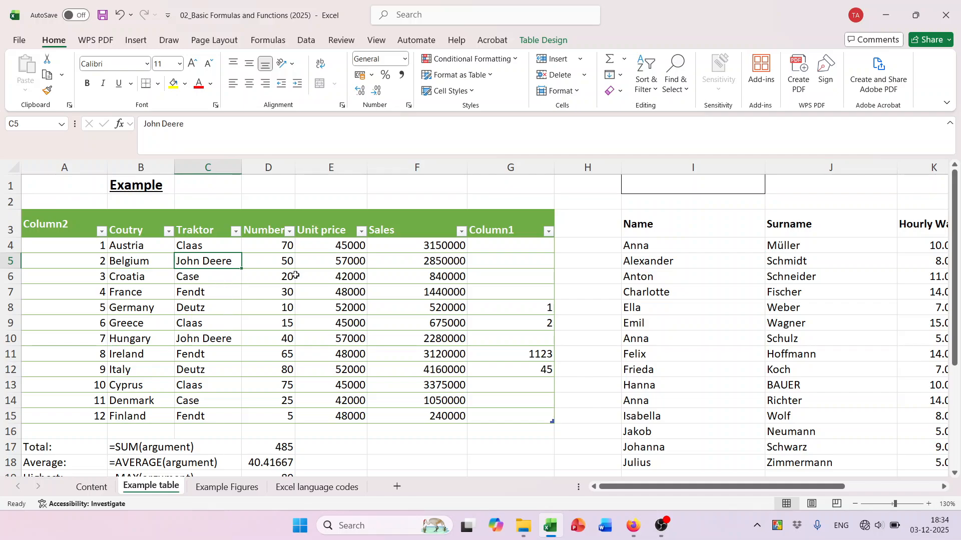
scroll(293, 261, "down", 2)
scroll(269, 324, "down", 2)
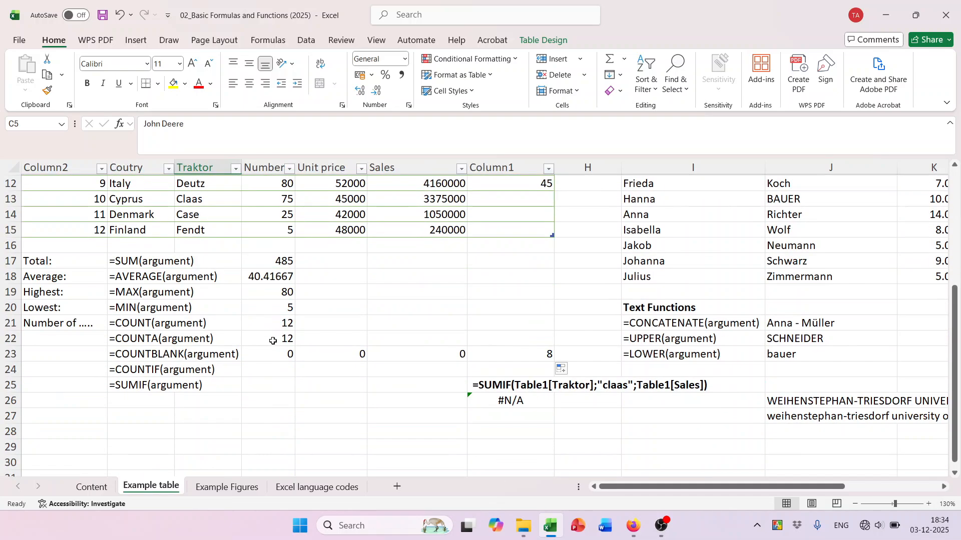
scroll(227, 369, "up", 3)
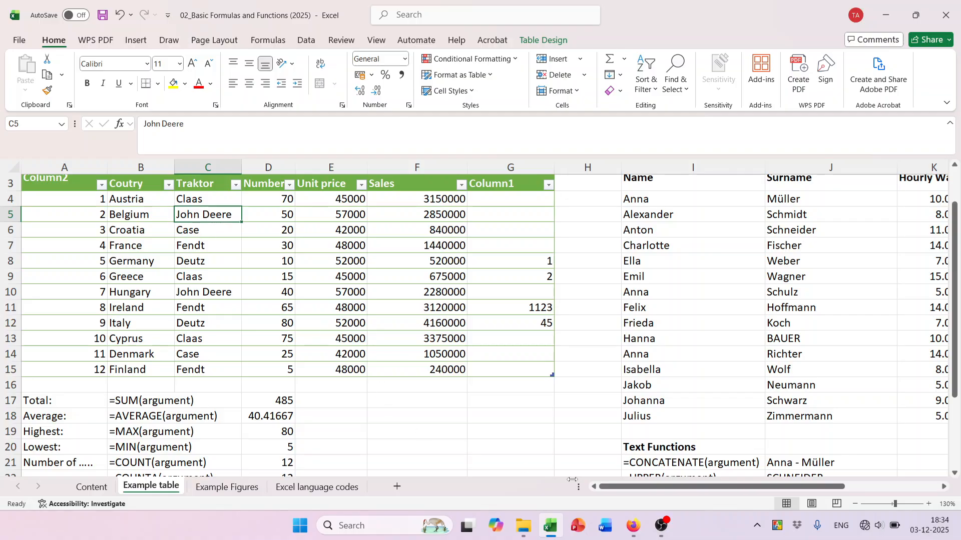
left_click(662, 525)
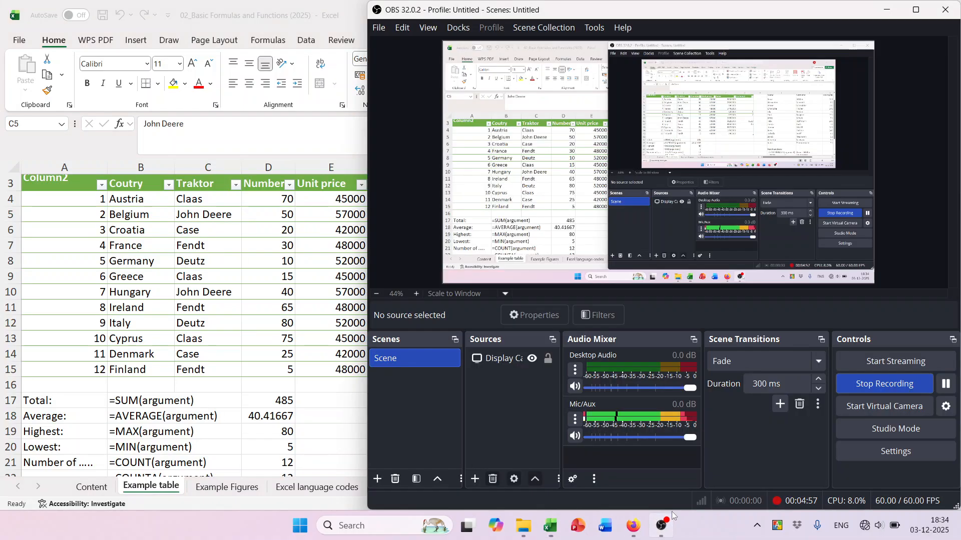
left_click(945, 384)
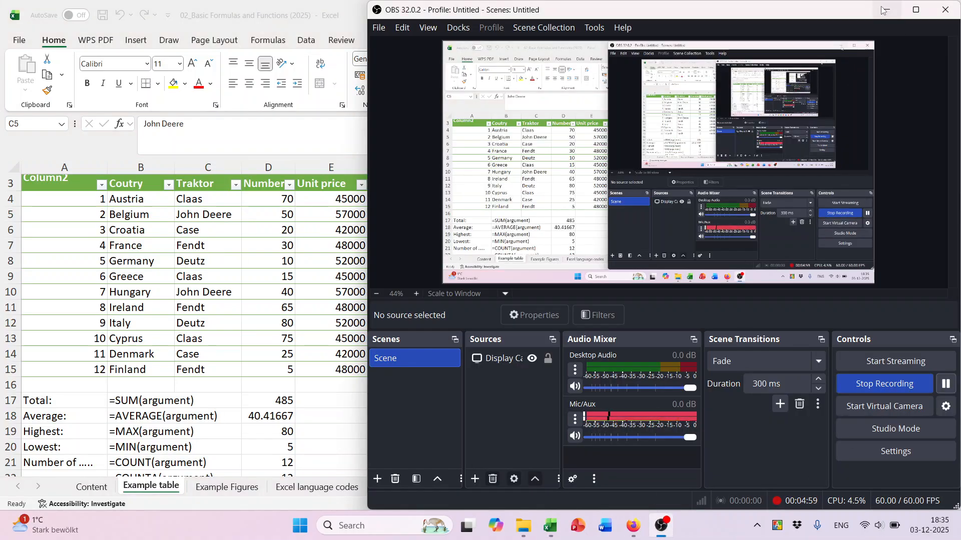
left_click(886, 10)
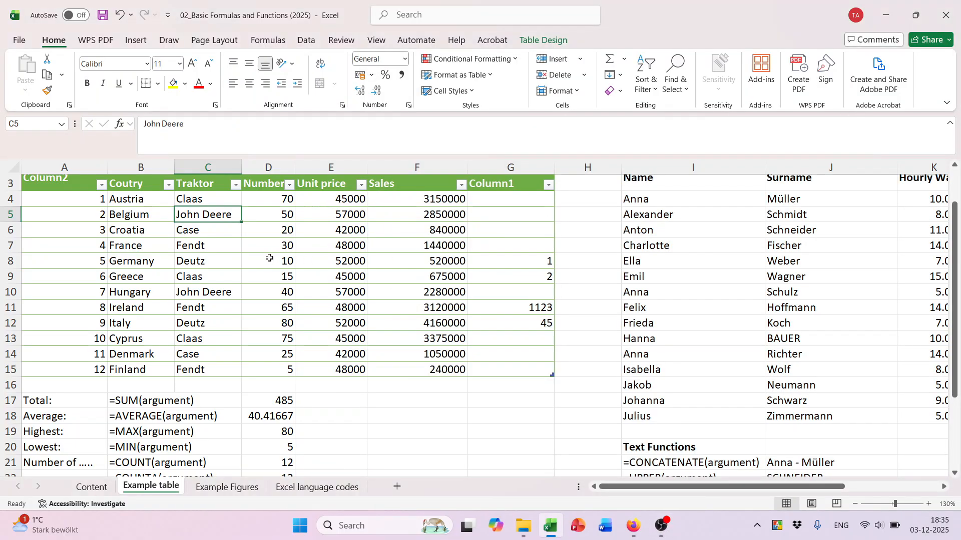
Start a COUNTIF formula in D24 with the Traktor column, Table1[Traktor], as its range.
scroll(288, 230, "down", 2)
scroll(274, 239, "up", 3)
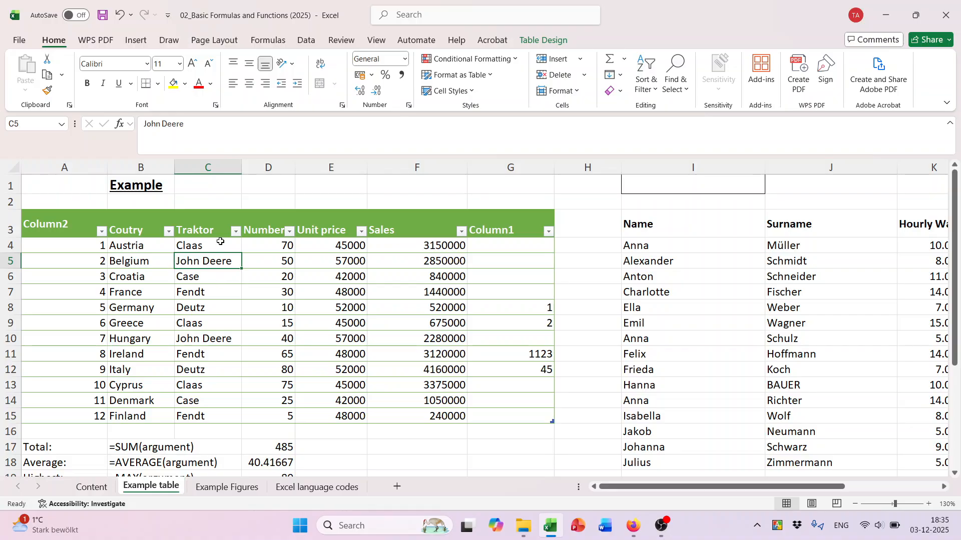
scroll(236, 307, "down", 4)
left_click(260, 370)
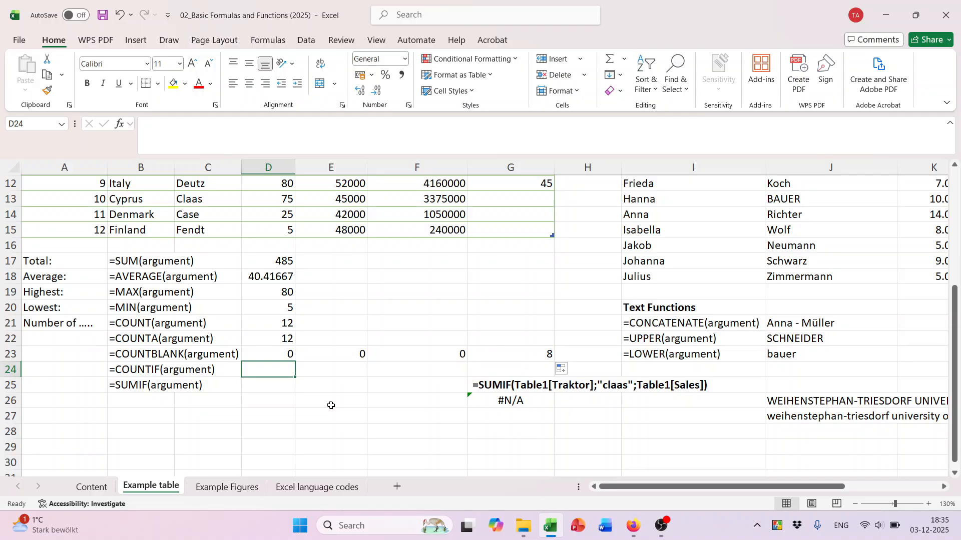
type("=c")
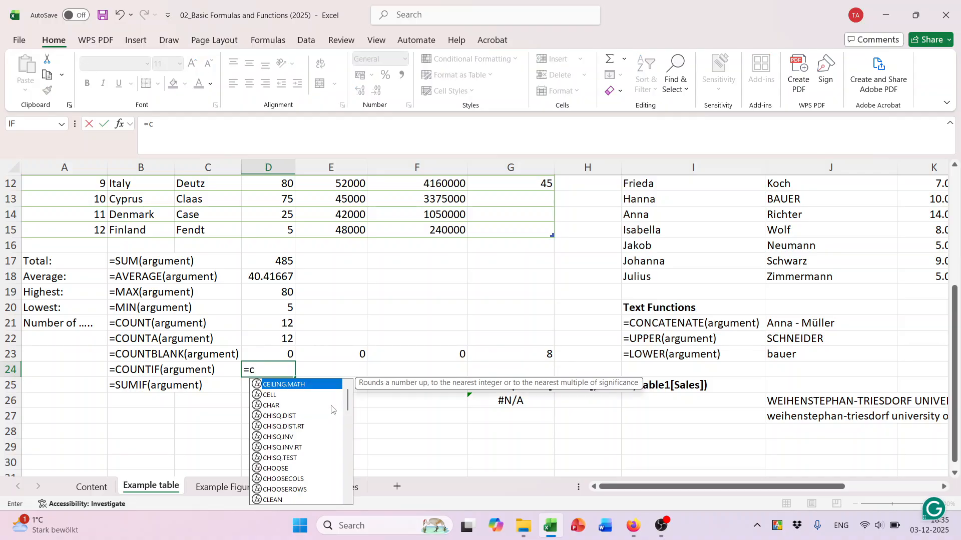
type("oun")
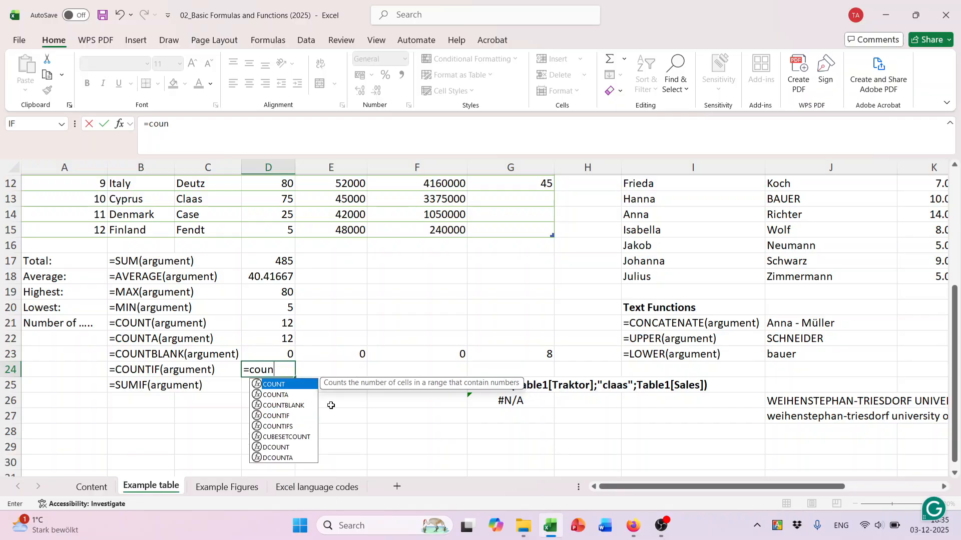
type("tif")
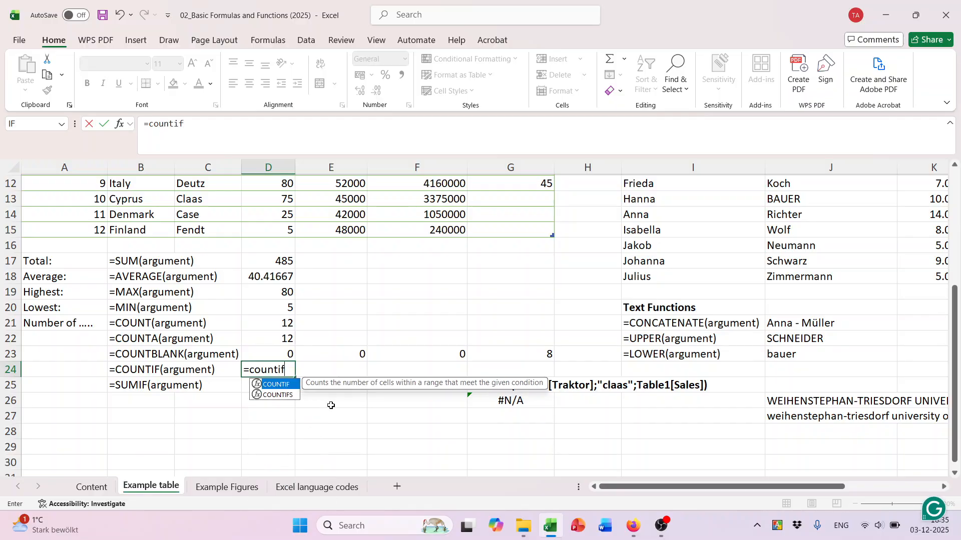
key("Tab")
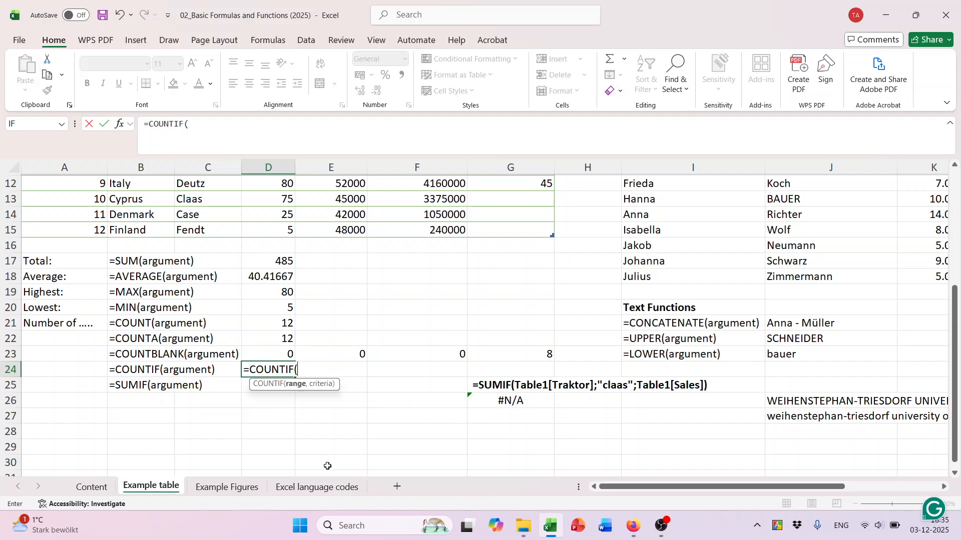
scroll(310, 410, "up", 4)
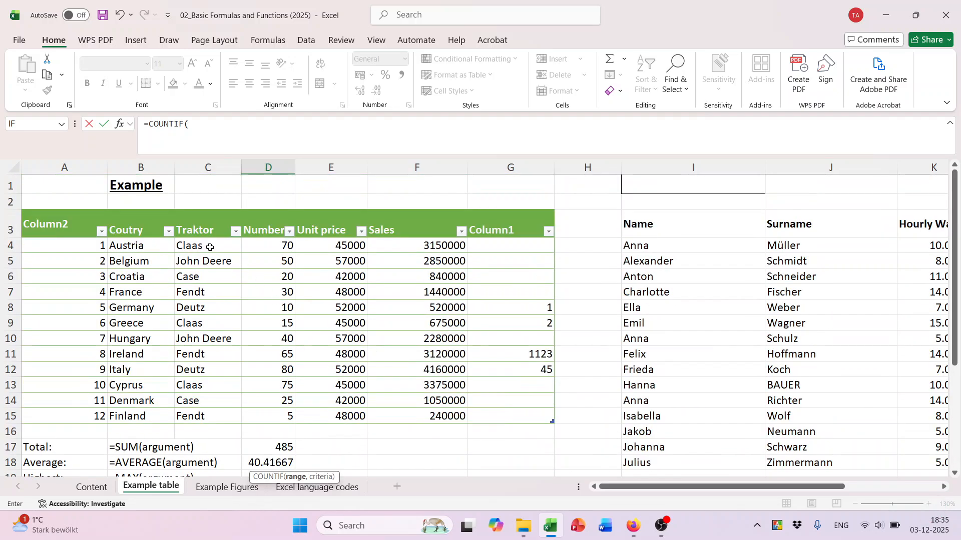
left_click_drag(209, 247, 205, 422)
scroll(437, 378, "down", 3)
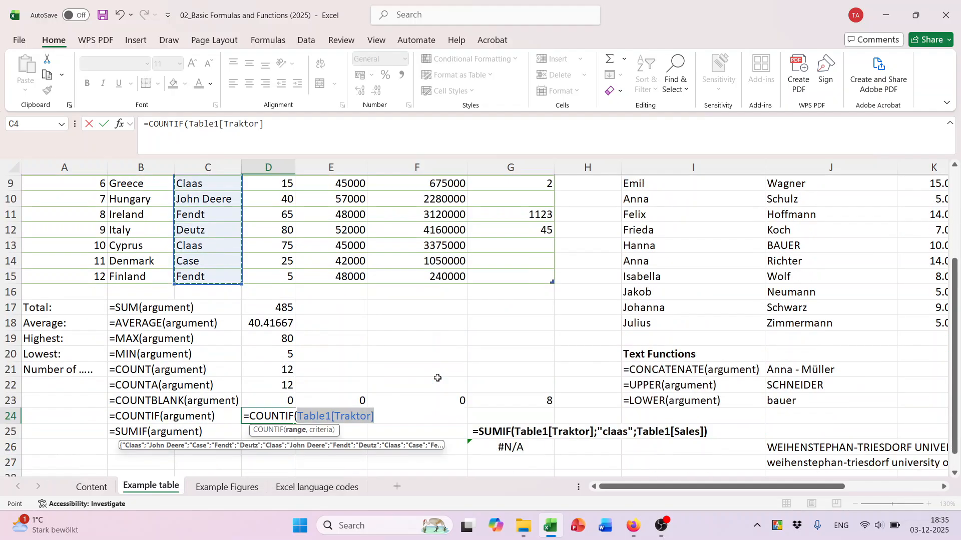
scroll(240, 270, "up", 2)
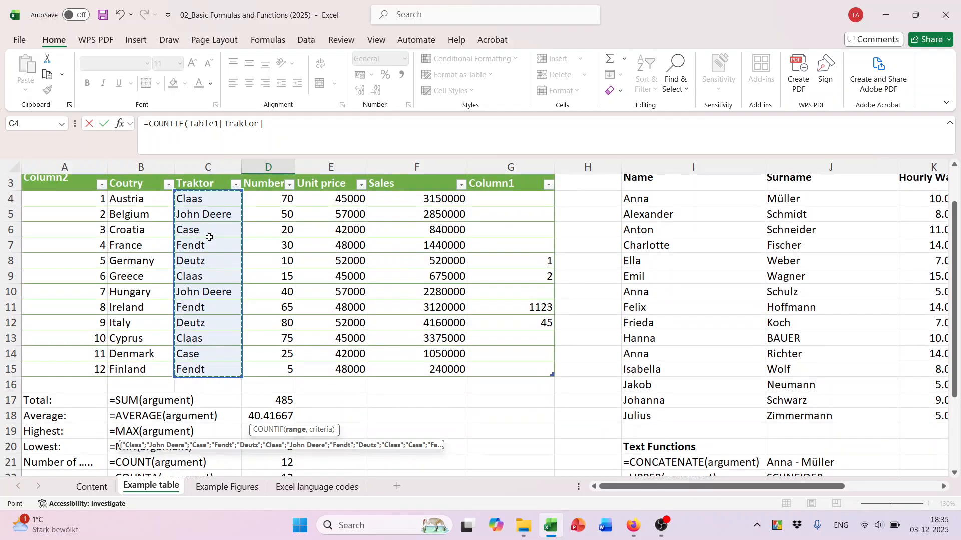
scroll(214, 253, "down", 2)
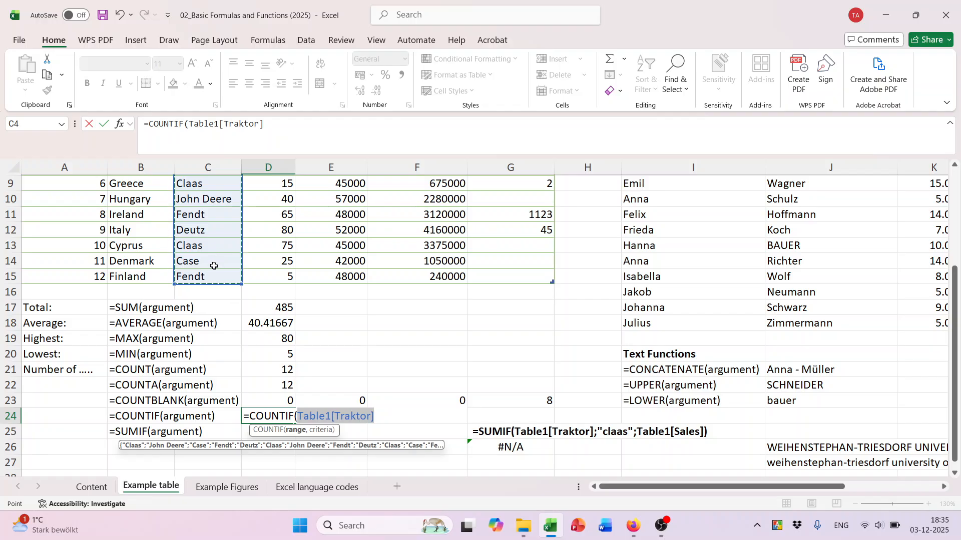
scroll(215, 261, "down", 1)
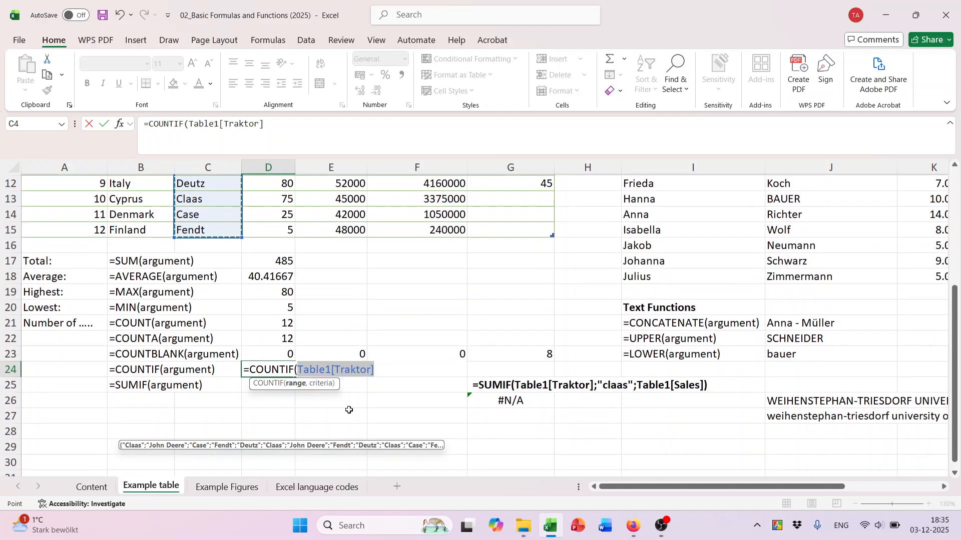
Complete the COUNTIF formula in D24 with the criterion "claas" as =COUNTIF(Table1[Traktor],"claas").
type(",")
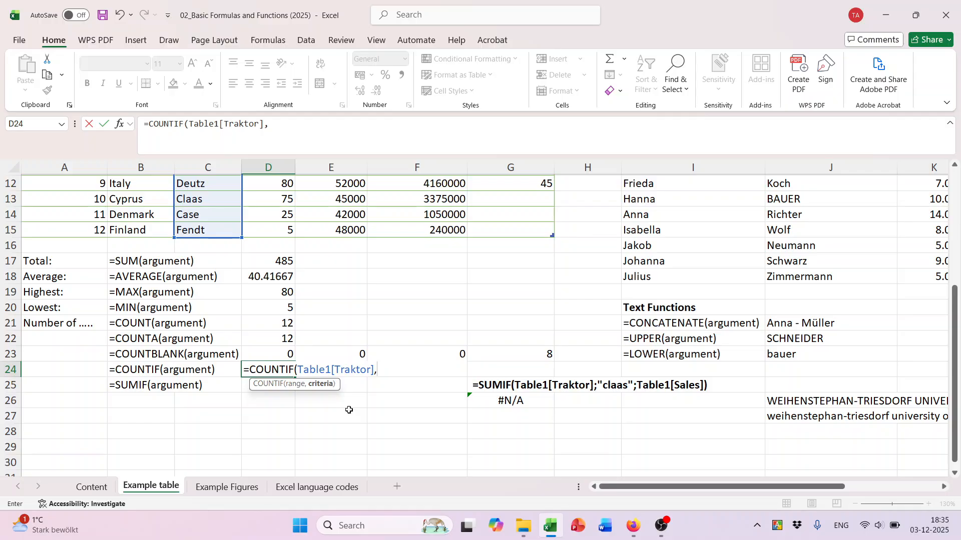
scroll(349, 410, "up", 4)
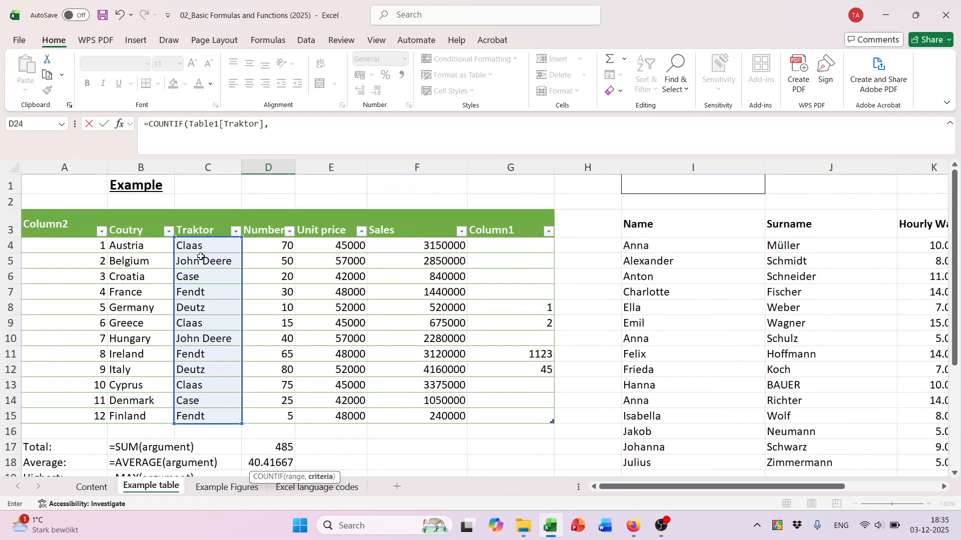
scroll(354, 326, "down", 4)
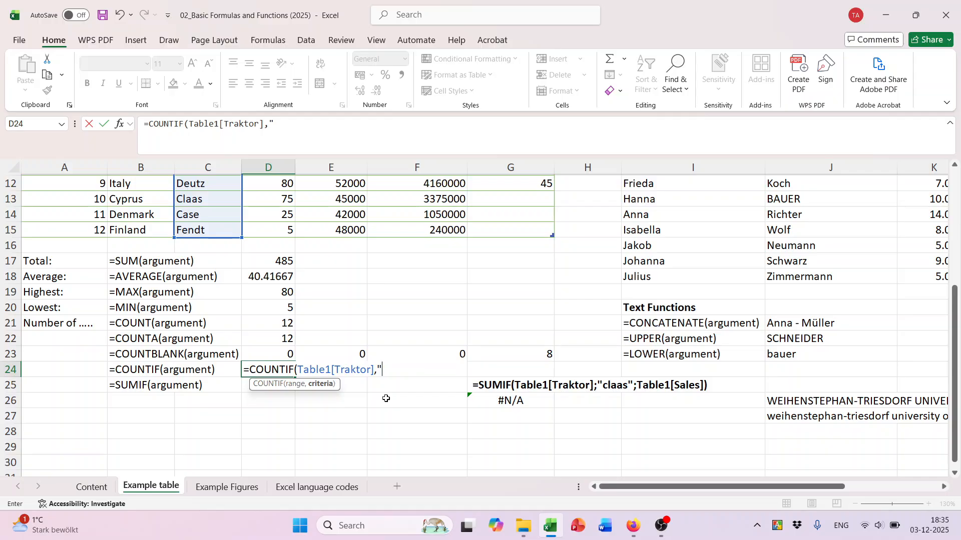
type("aas\"")
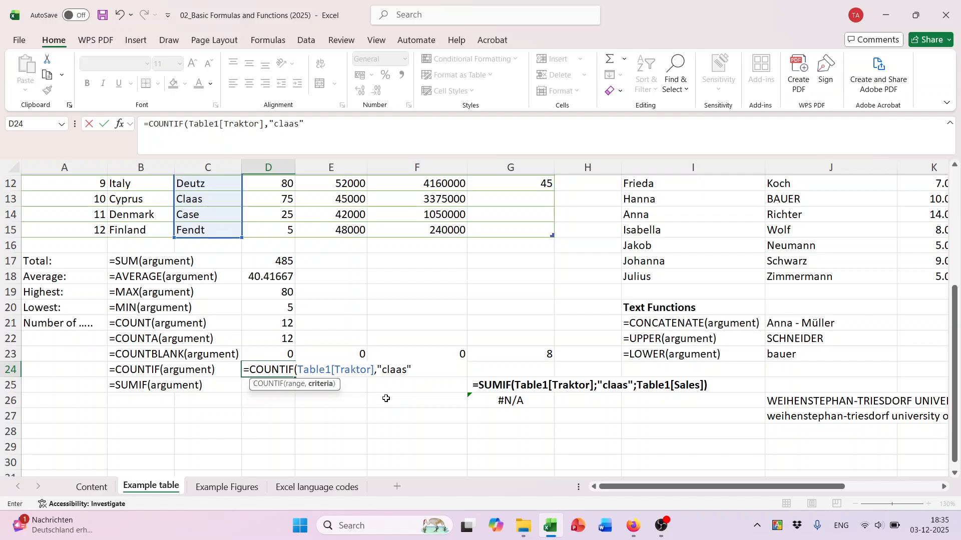
type(")")
key("Return")
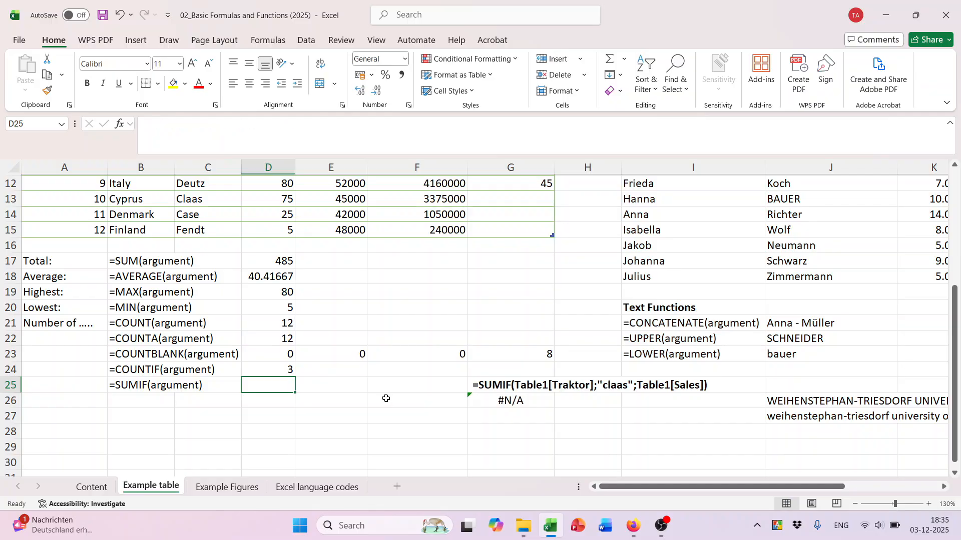
Review the range, separator and quoted criterion of the COUNTIF formula in D24, leaving the formula as it is.
double_click(284, 371)
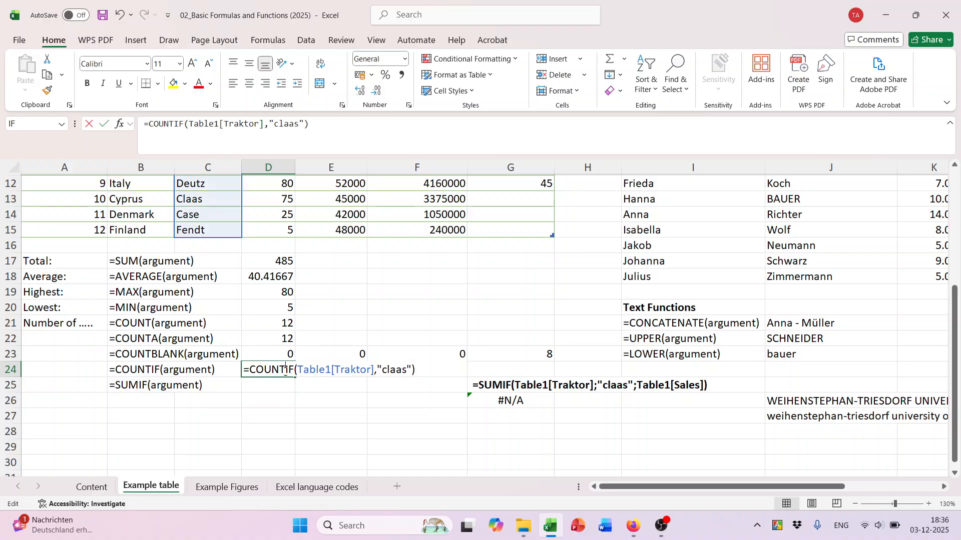
left_click(377, 369)
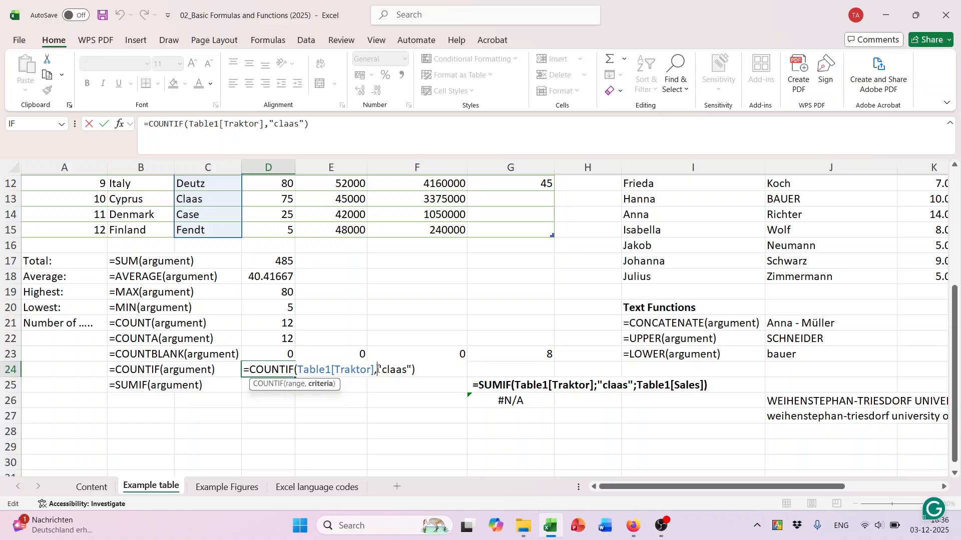
left_click(375, 370)
left_click(391, 370)
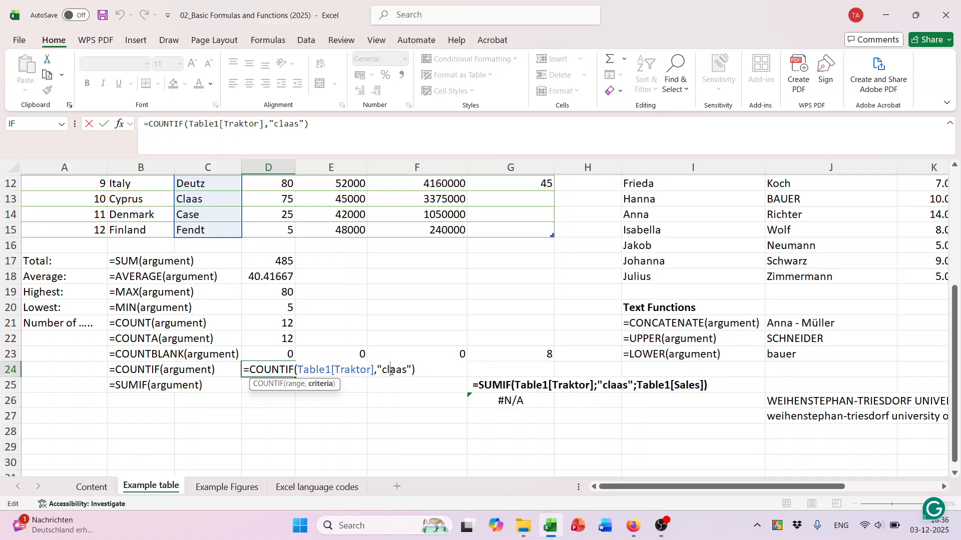
left_click(374, 371)
left_click(378, 371)
key("Return")
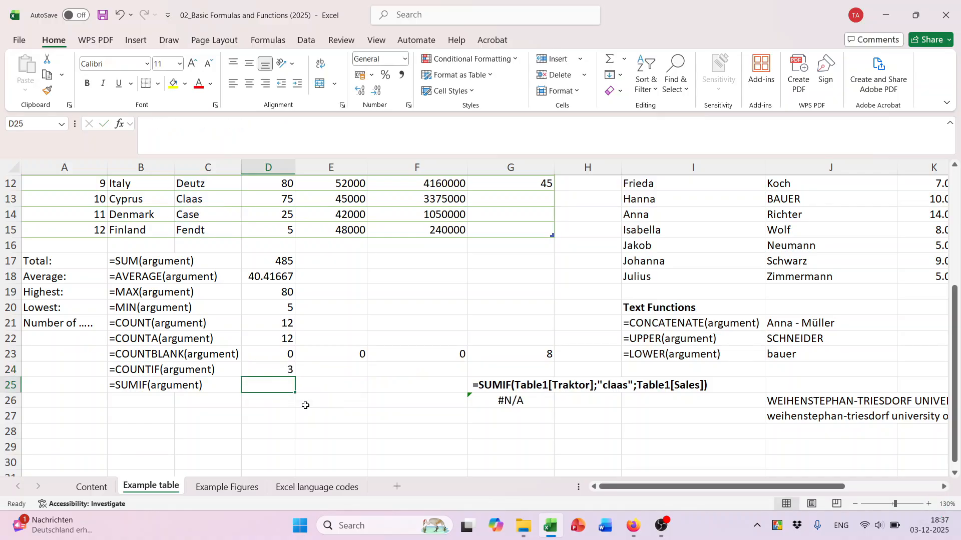
scroll(306, 403, "up", 2)
scroll(307, 403, "down", 2)
scroll(261, 395, "up", 1)
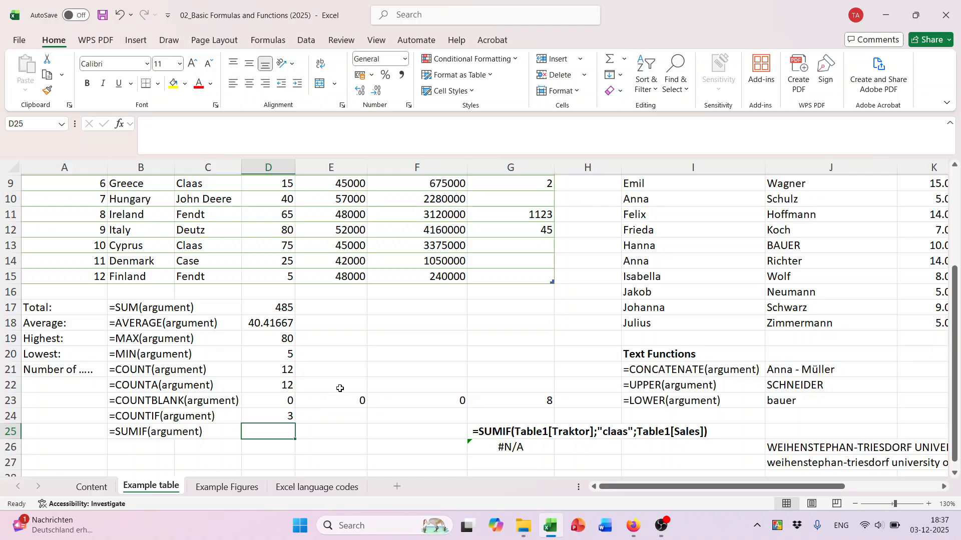
scroll(323, 374, "up", 3)
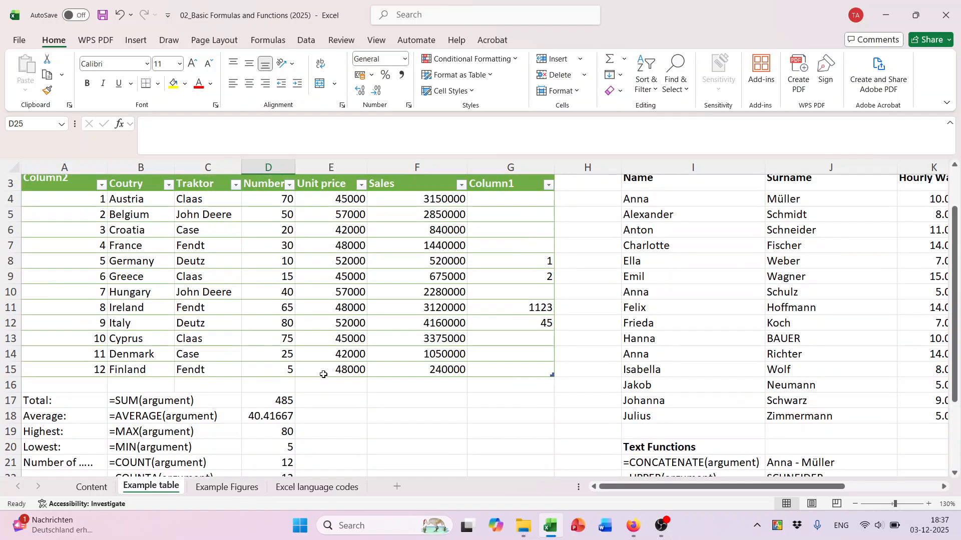
Examine the Claas entries in the Traktor column and their values in the Number column as the basis for the SUMIF example.
scroll(234, 350, "down", 4)
scroll(233, 350, "up", 2)
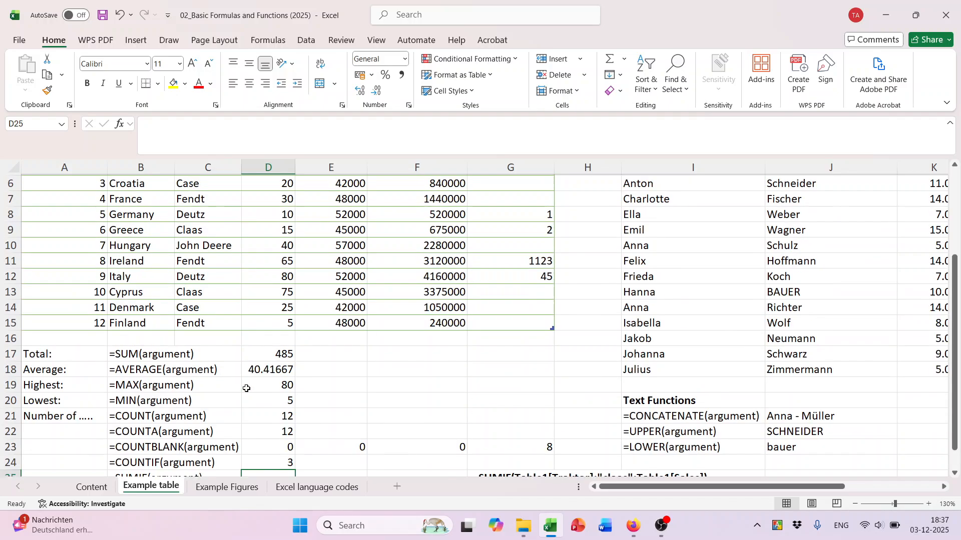
scroll(240, 344, "down", 2)
scroll(240, 337, "up", 4)
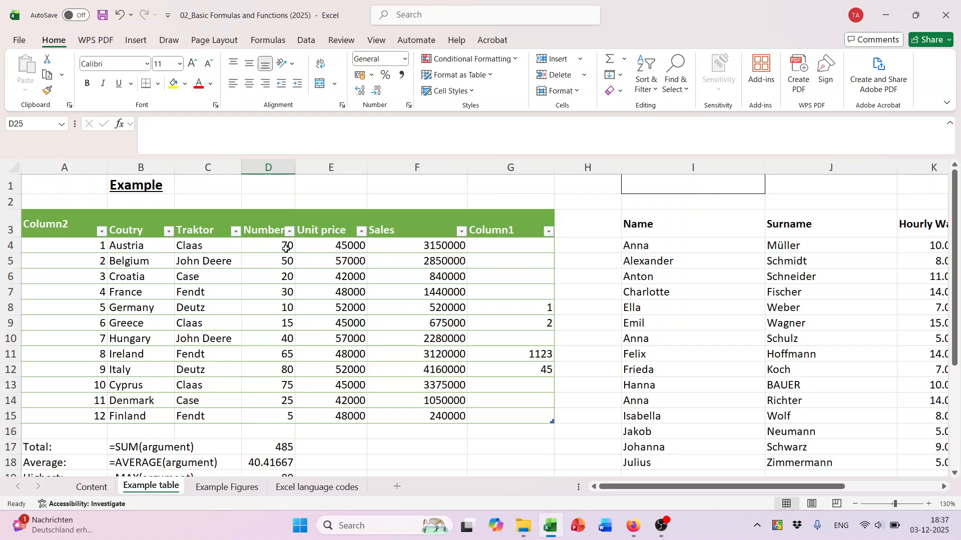
left_click(203, 247)
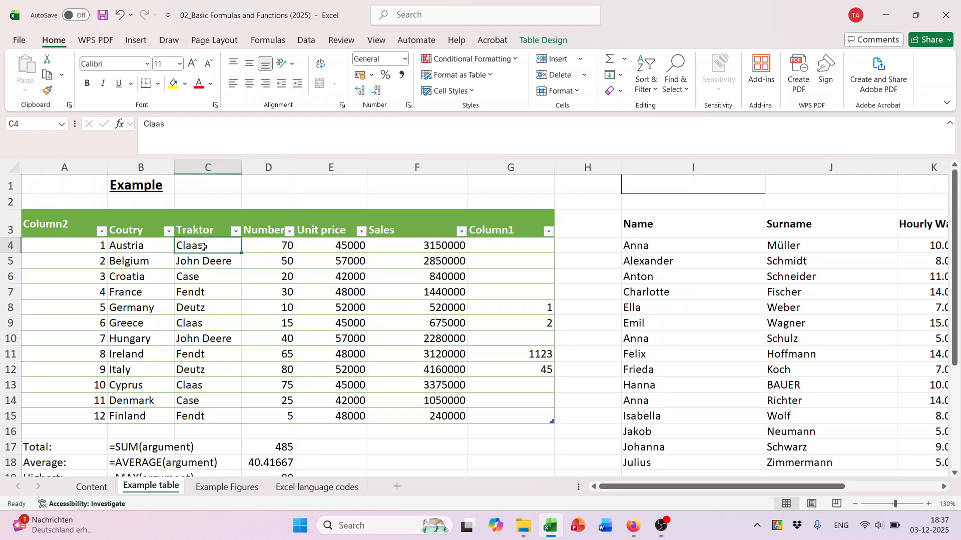
left_click(205, 326)
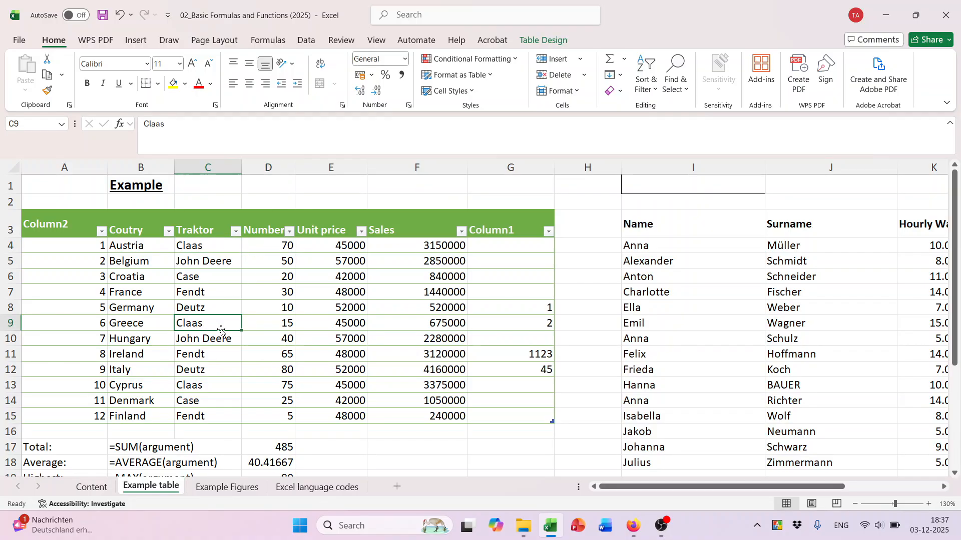
left_click(277, 323)
left_click(284, 386)
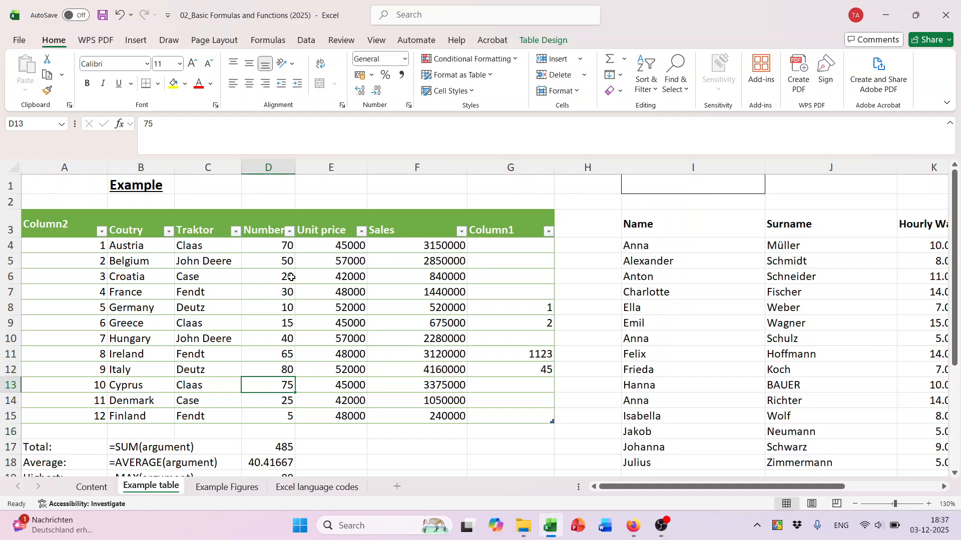
Start a SUMIF formula in D25 with the Traktor column, Table1[Traktor], as its range.
scroll(284, 323, "down", 1)
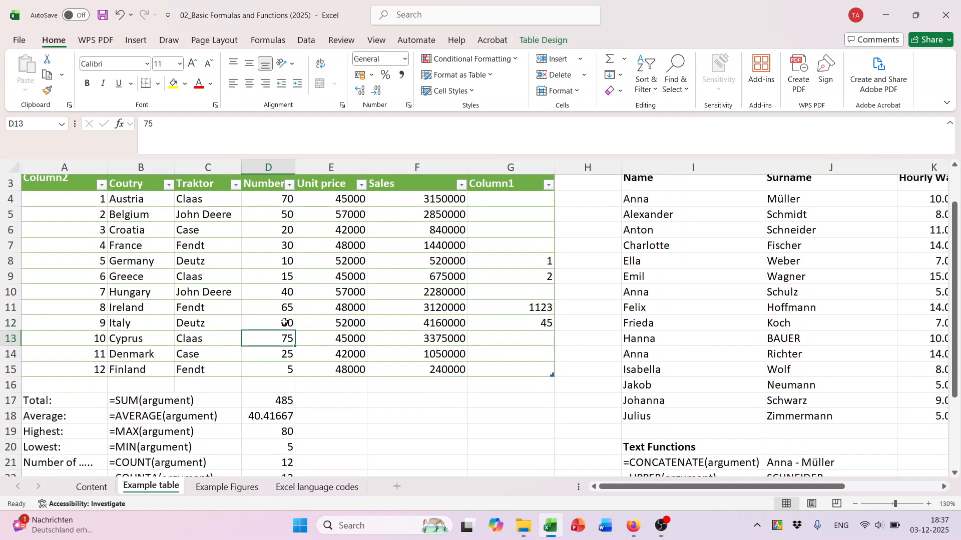
scroll(284, 323, "down", 2)
left_click(278, 432)
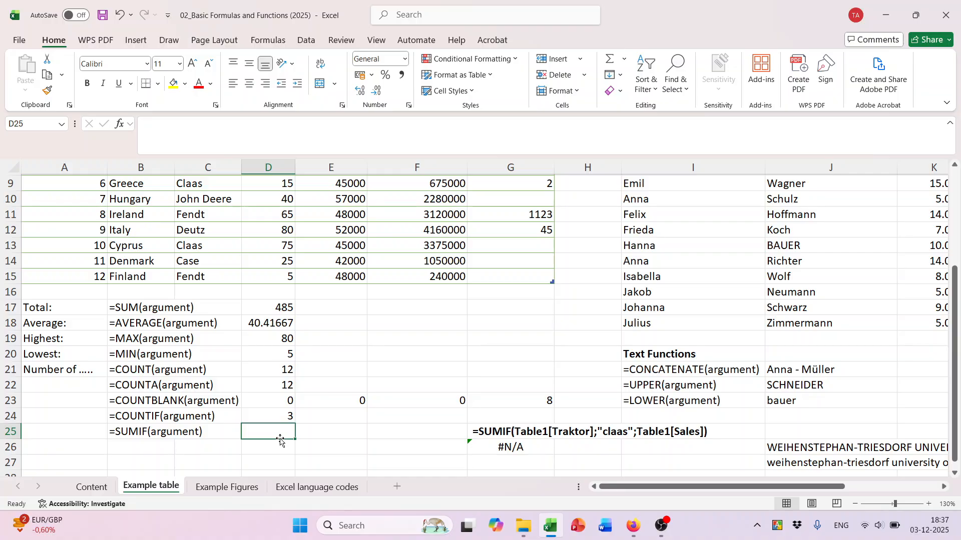
type("=sum")
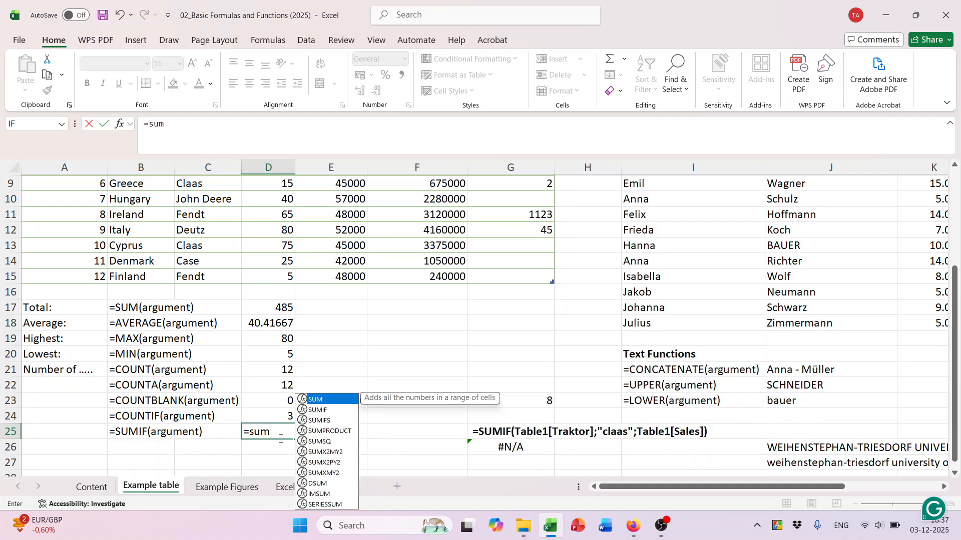
type("if")
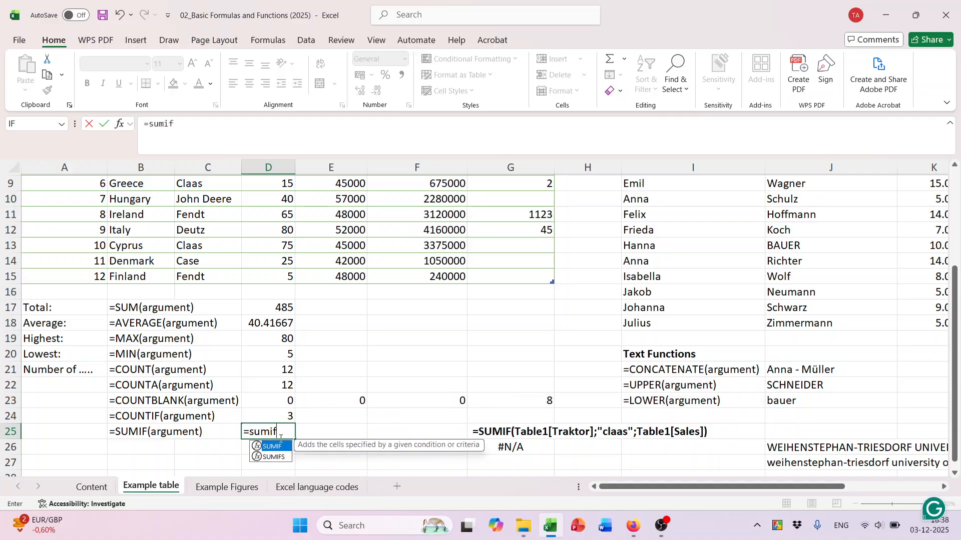
key("Tab")
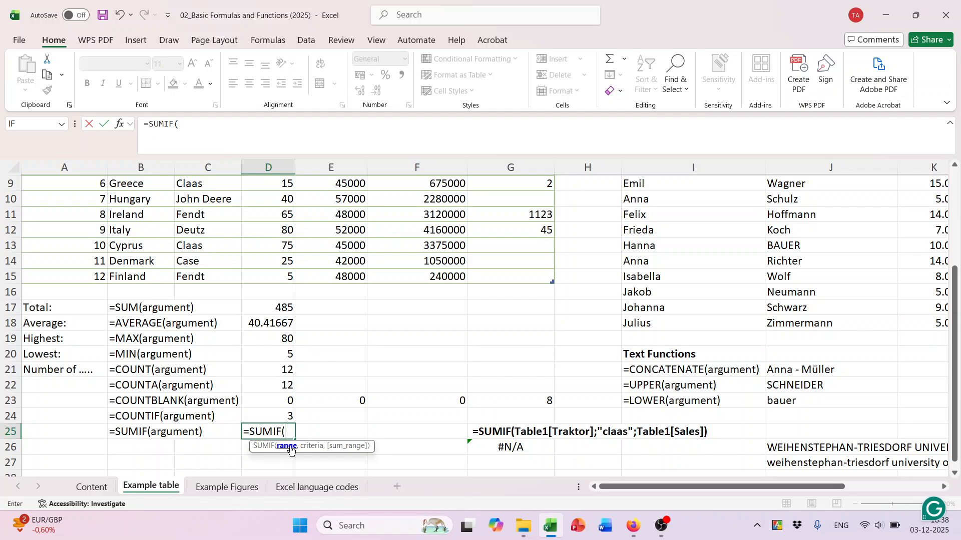
scroll(359, 400, "up", 3)
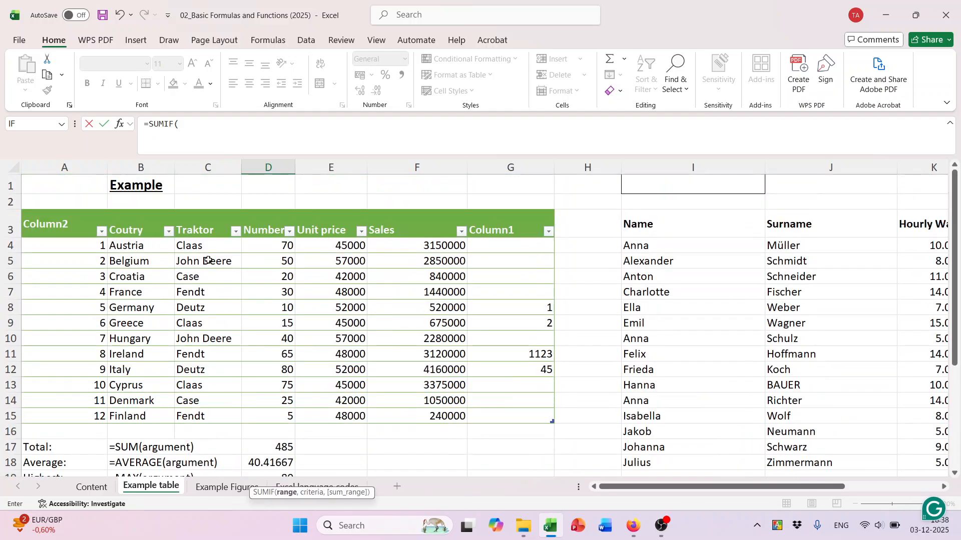
left_click_drag(204, 244, 206, 418)
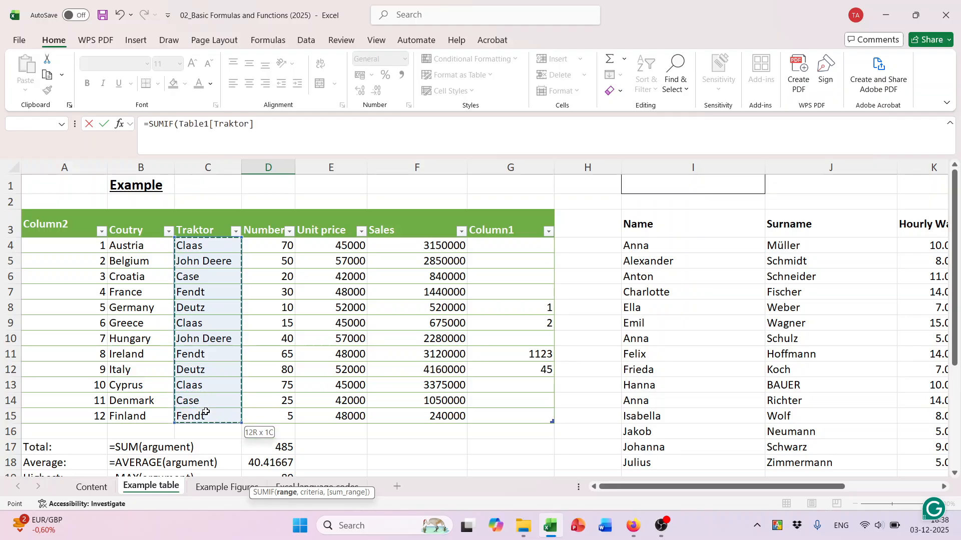
scroll(392, 399, "down", 4)
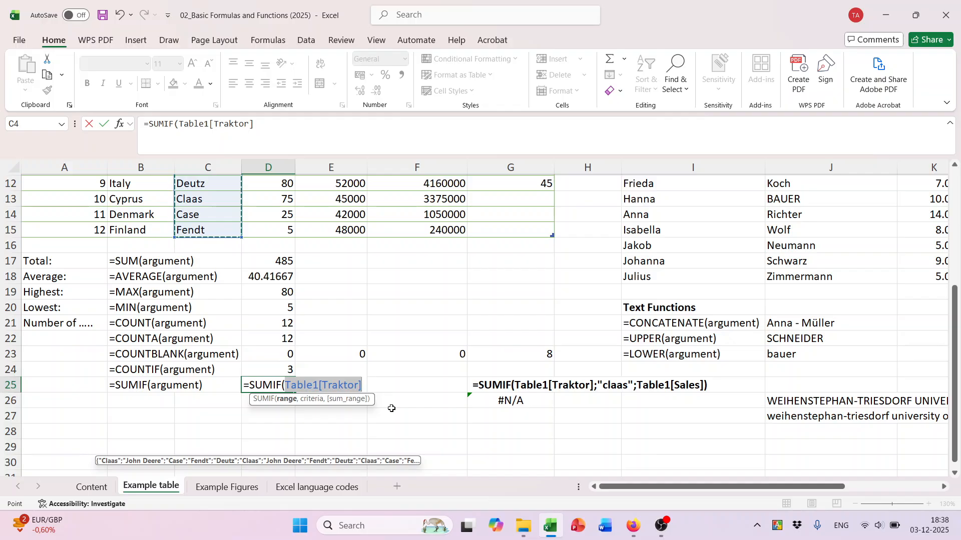
type(",")
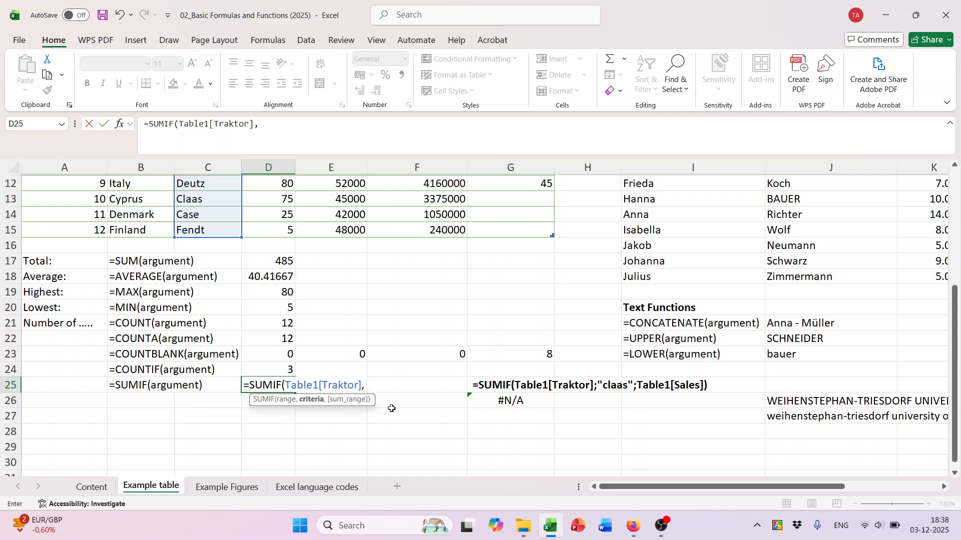
Add "claas" as the criterion of the SUMIF formula in D25, followed by the separator for the sum range.
scroll(242, 266, "up", 3)
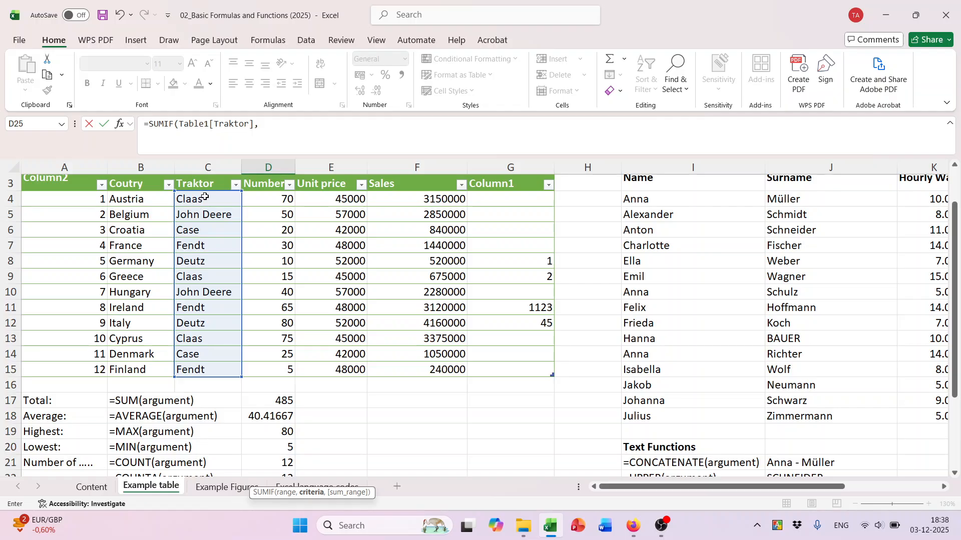
scroll(209, 214, "down", 4)
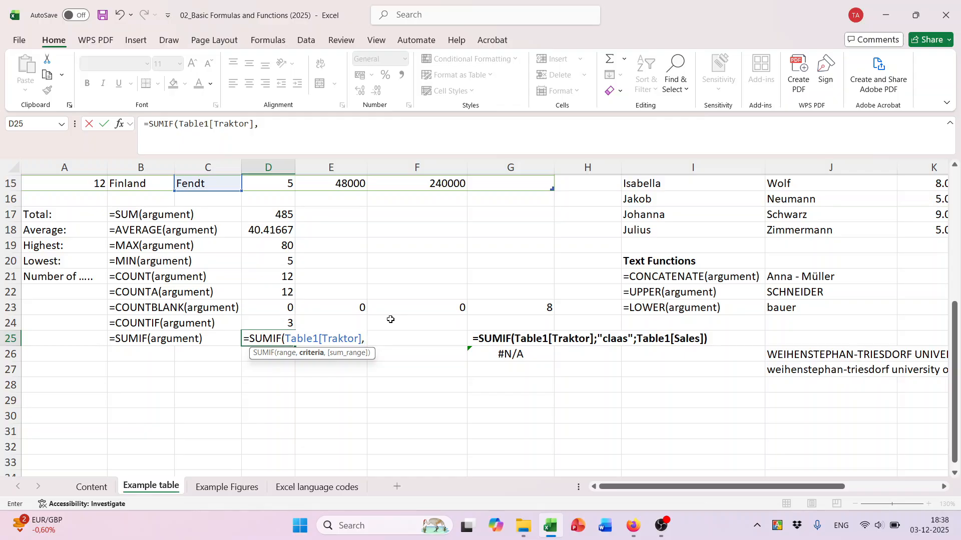
type("\"")
type("claas\",")
scroll(391, 320, "up", 2)
scroll(392, 359, "down", 2)
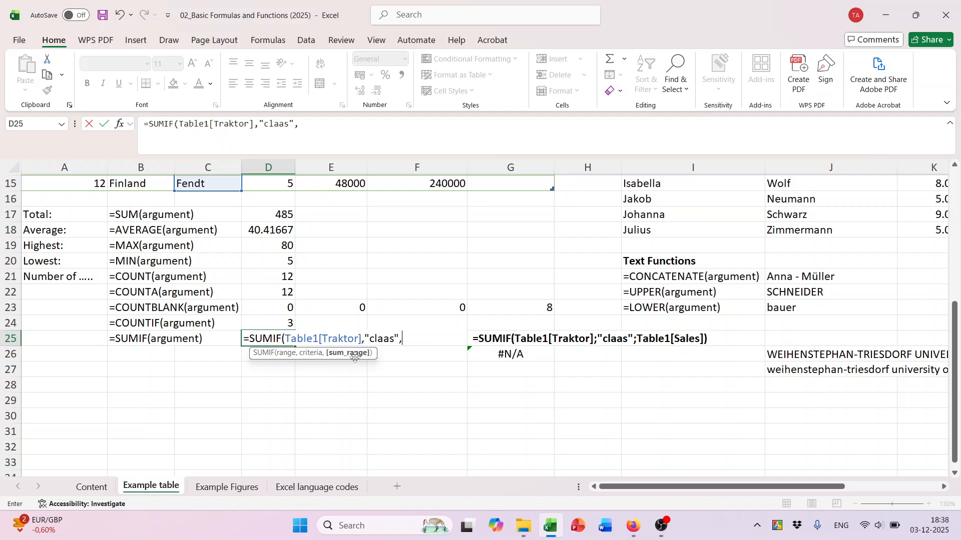
Complete the SUMIF formula in D25 with the Number column as sum range: =SUMIF(Table1[Traktor],"claas",Table1[Number]).
scroll(330, 325, "up", 4)
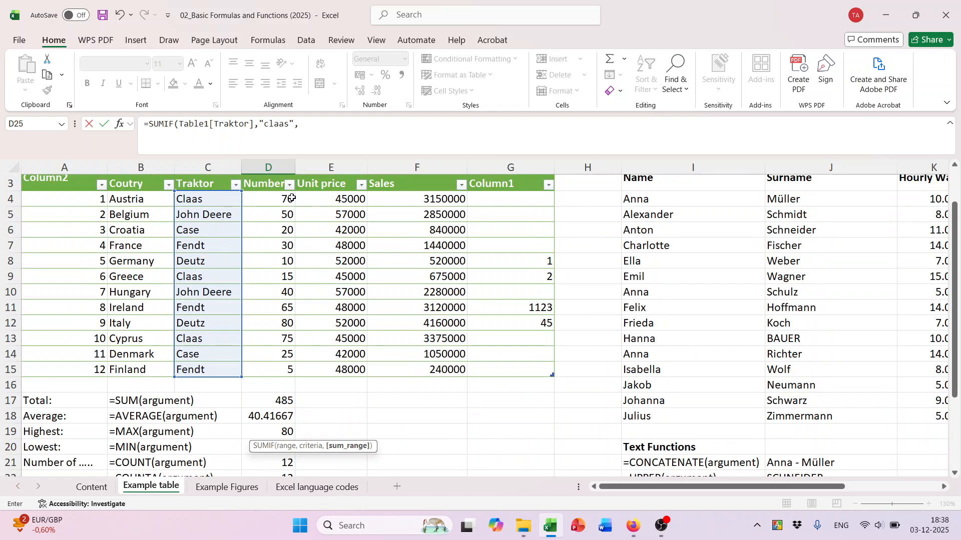
left_click_drag(283, 199, 289, 373)
scroll(449, 372, "down", 2)
scroll(449, 373, "down", 1)
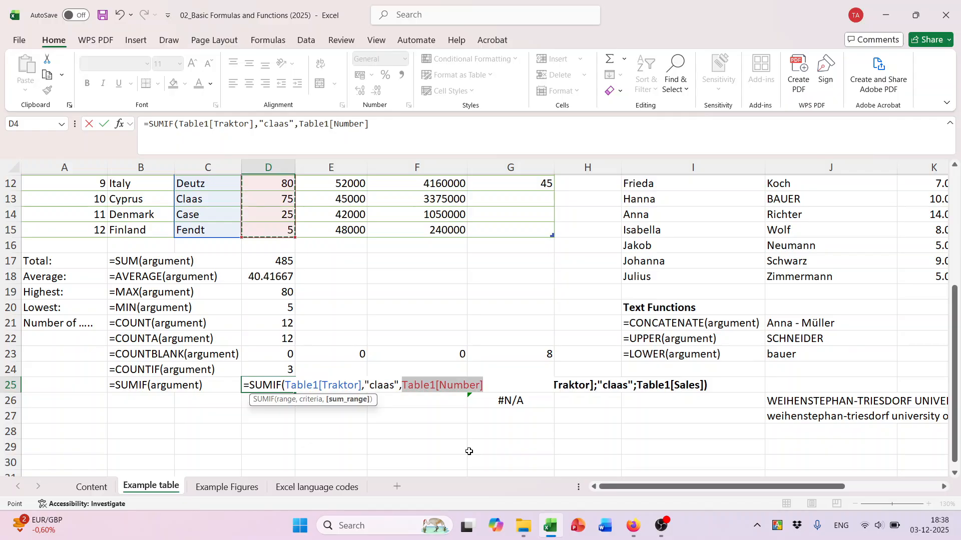
type(")")
key("Return")
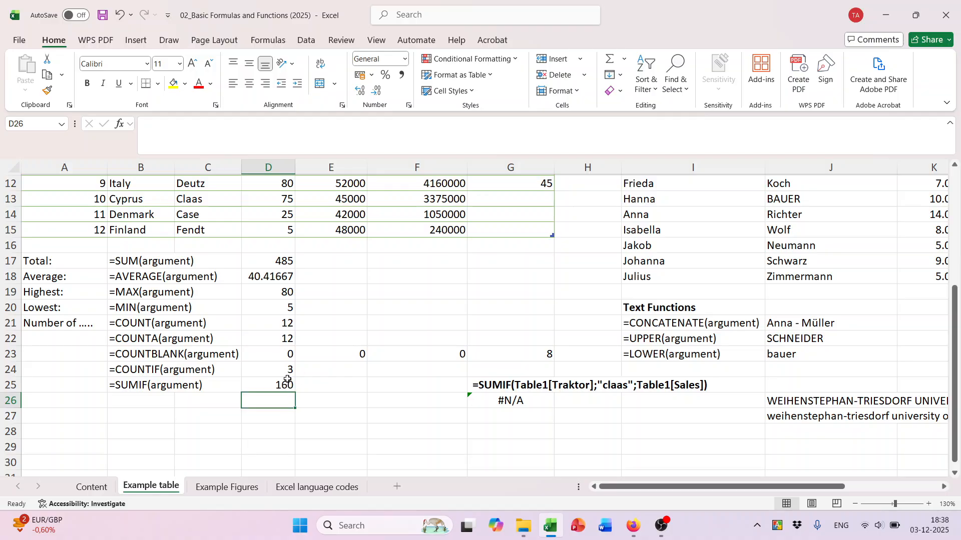
Copy the SUM formula from D17 across to E17:F17 to total the Unit price and Sales columns.
scroll(278, 294, "up", 4)
scroll(193, 306, "down", 5)
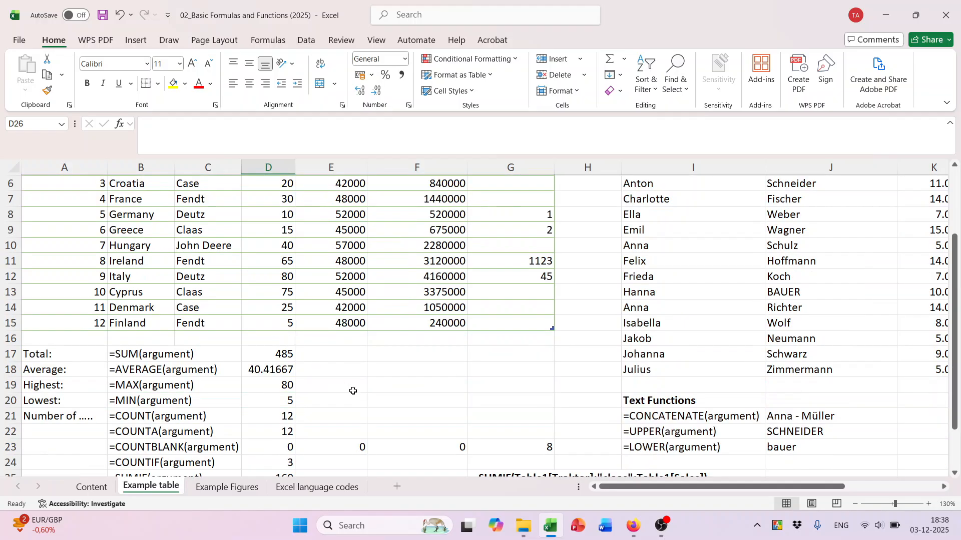
scroll(342, 394, "up", 2)
scroll(339, 385, "up", 3)
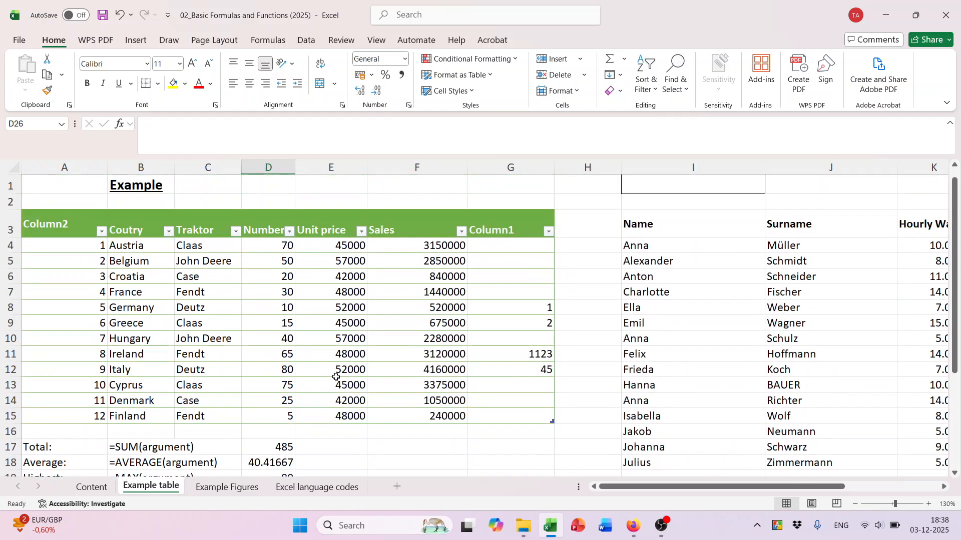
scroll(409, 330, "down", 2)
scroll(298, 318, "down", 1)
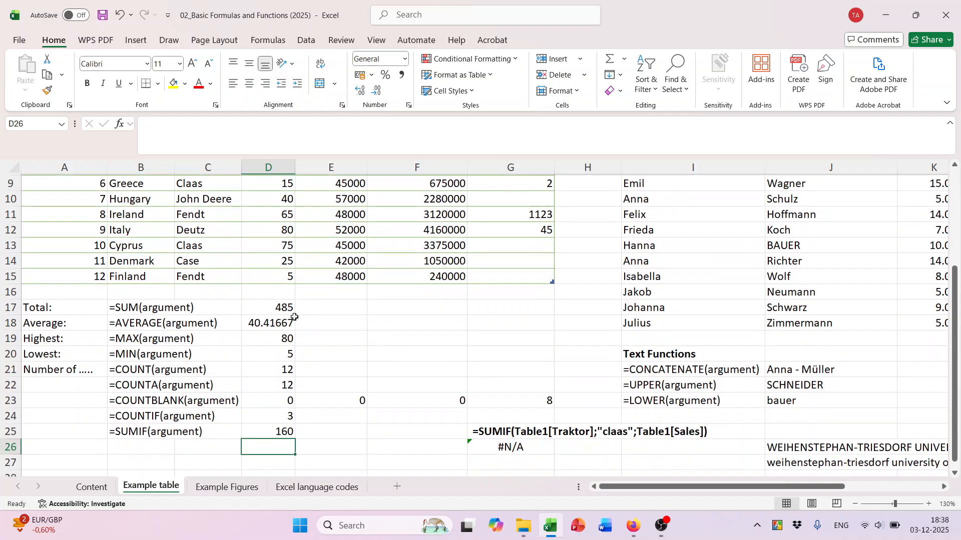
left_click(275, 308)
left_click_drag(297, 317, 423, 321)
scroll(425, 350, "up", 3)
scroll(370, 318, "down", 1)
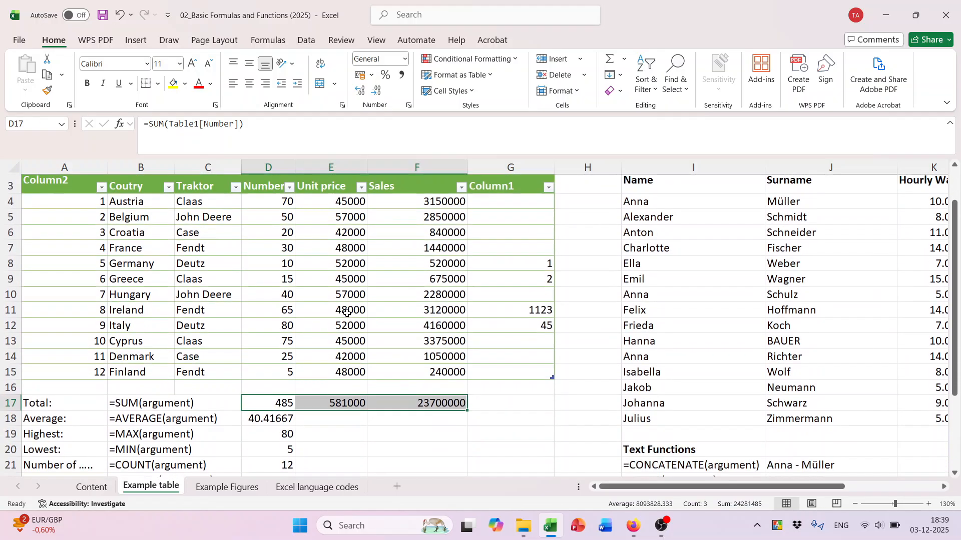
scroll(321, 350, "down", 1)
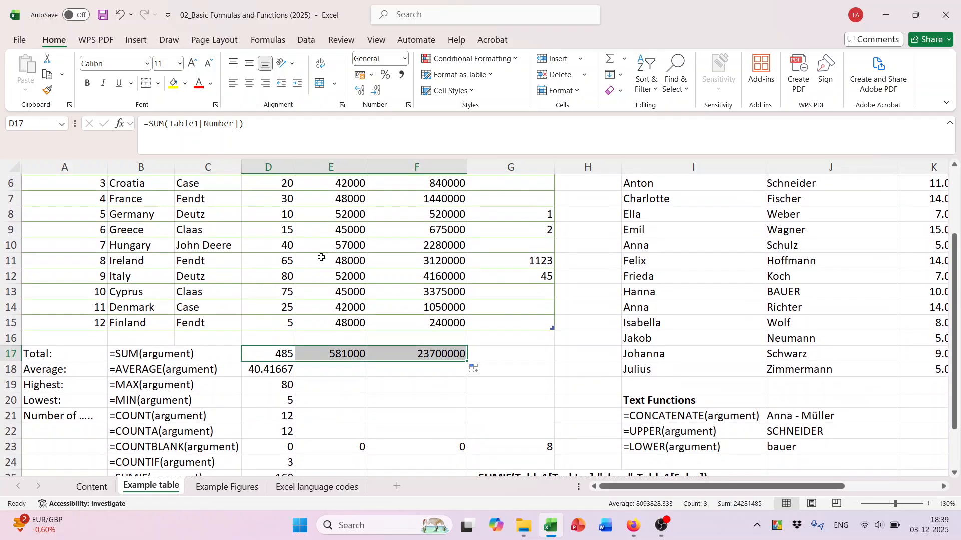
Copy the AVERAGE formula in D18 and the MAX formula in D19 across to columns E and F.
left_click(273, 372)
left_click_drag(297, 378, 430, 383)
left_click(289, 384)
left_click_drag(298, 393, 441, 388)
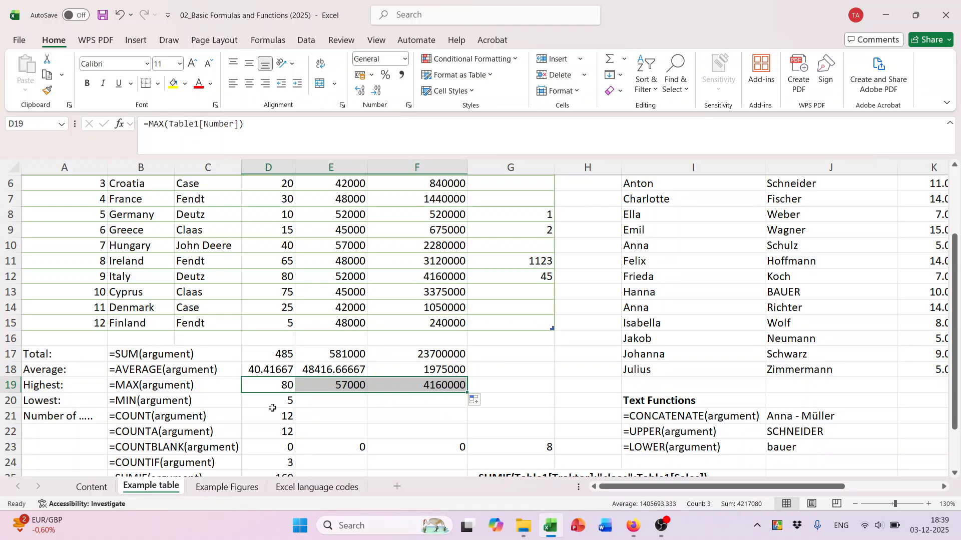
Copy the MIN, COUNT and COUNTA formulas in D20:D22 across to columns E and F.
left_click(275, 403)
left_click_drag(295, 410, 436, 405)
left_click(289, 417)
left_click_drag(294, 424, 440, 425)
left_click(294, 433)
left_click_drag(294, 440, 429, 431)
Examine the employee table and the CONCATENATE, UPPER and LOWER entries in I21:I23 under Text Functions.
scroll(512, 369, "down", 3)
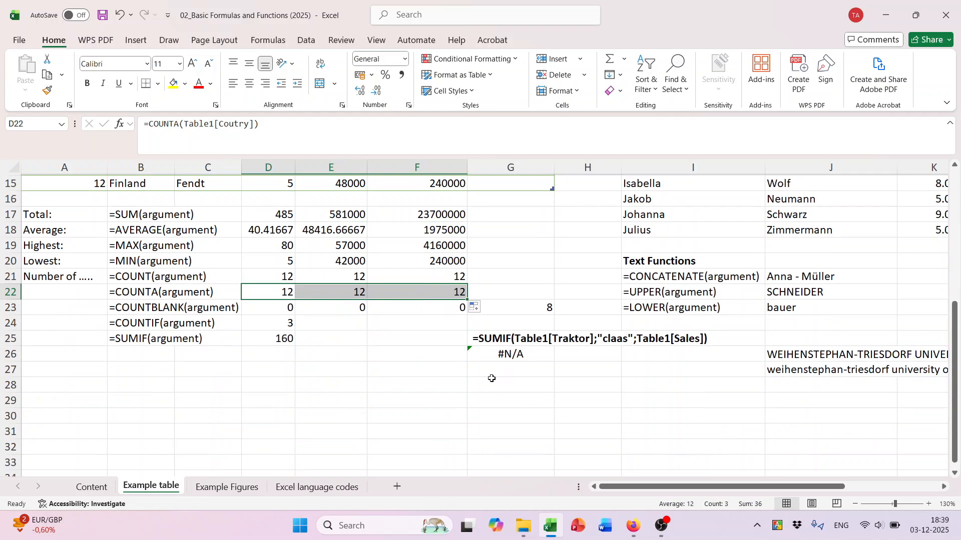
scroll(490, 379, "up", 5)
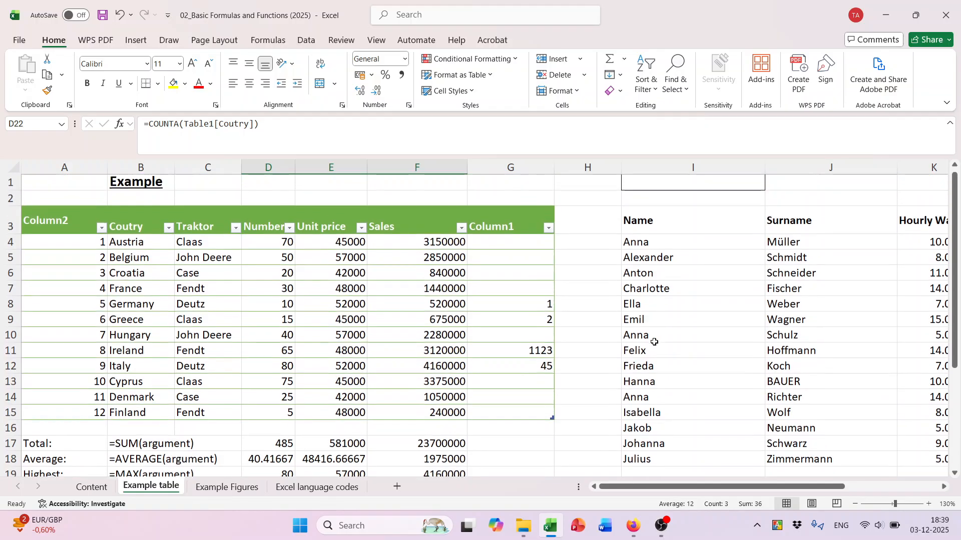
left_click_drag(723, 486, 818, 486)
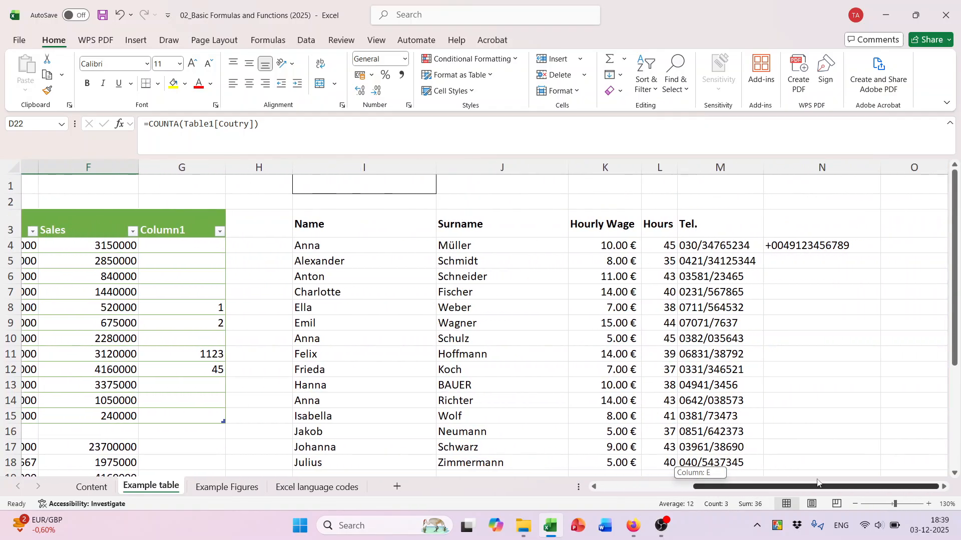
scroll(591, 344, "down", 4)
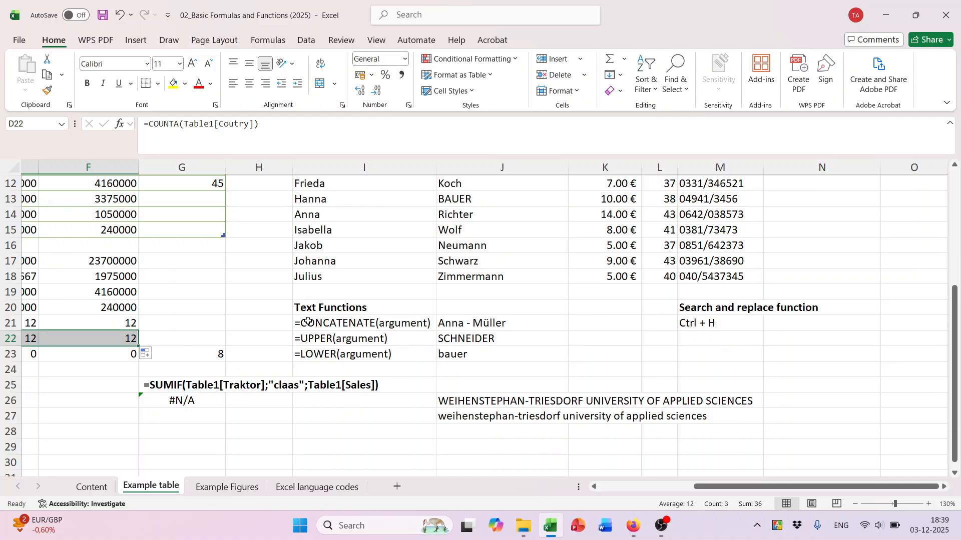
left_click_drag(307, 322, 351, 353)
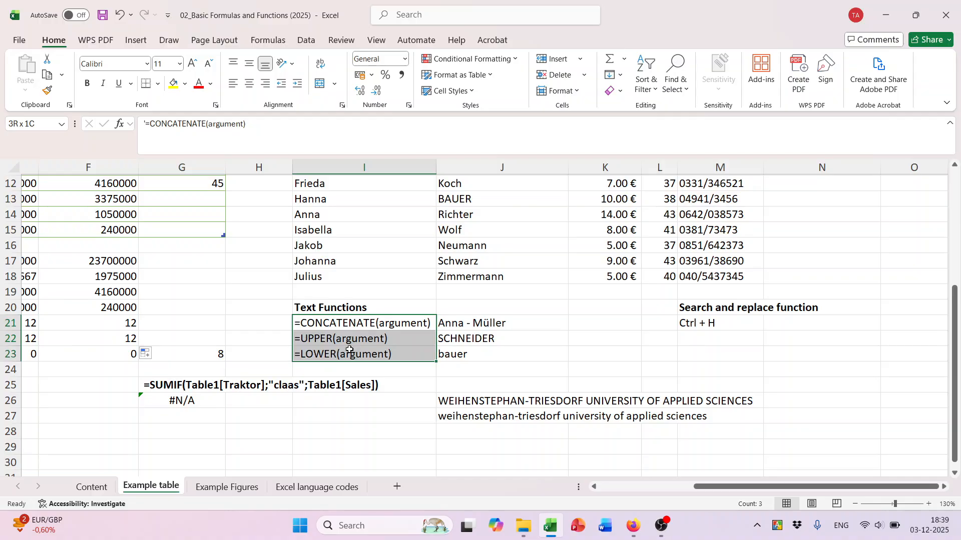
scroll(451, 322, "up", 4)
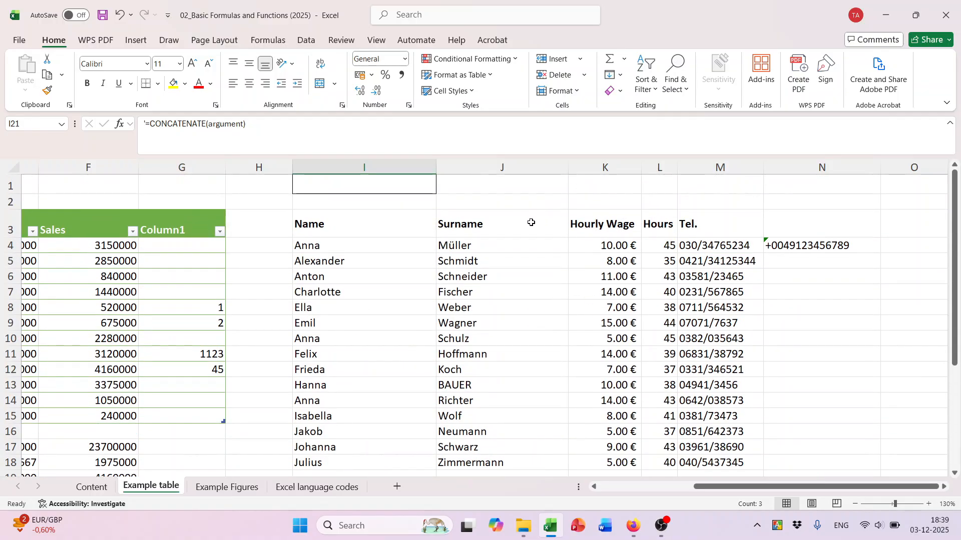
Insert an empty column K between the Surname and Hourly Wage columns.
left_click(491, 257)
left_click(514, 250)
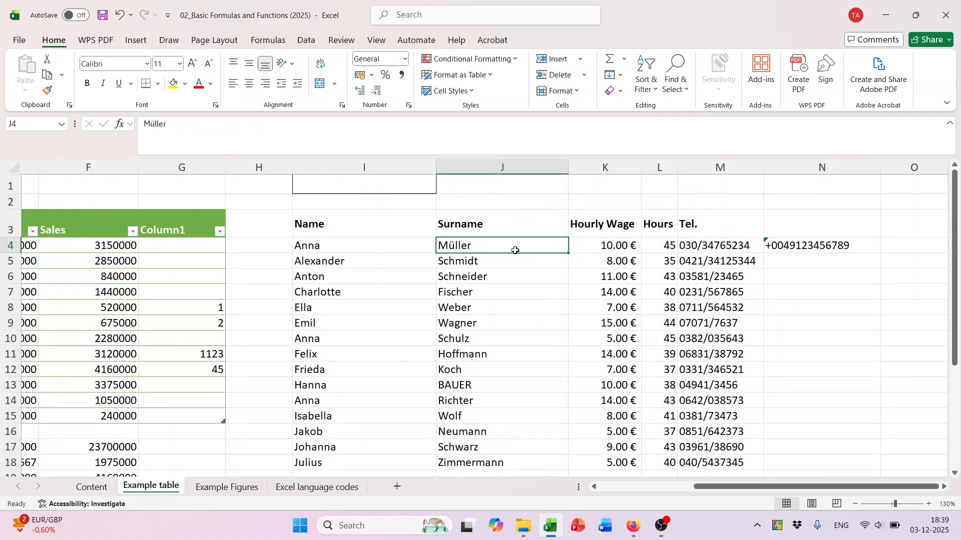
left_click(617, 161)
scroll(615, 210, "down", 4)
scroll(614, 212, "up", 4)
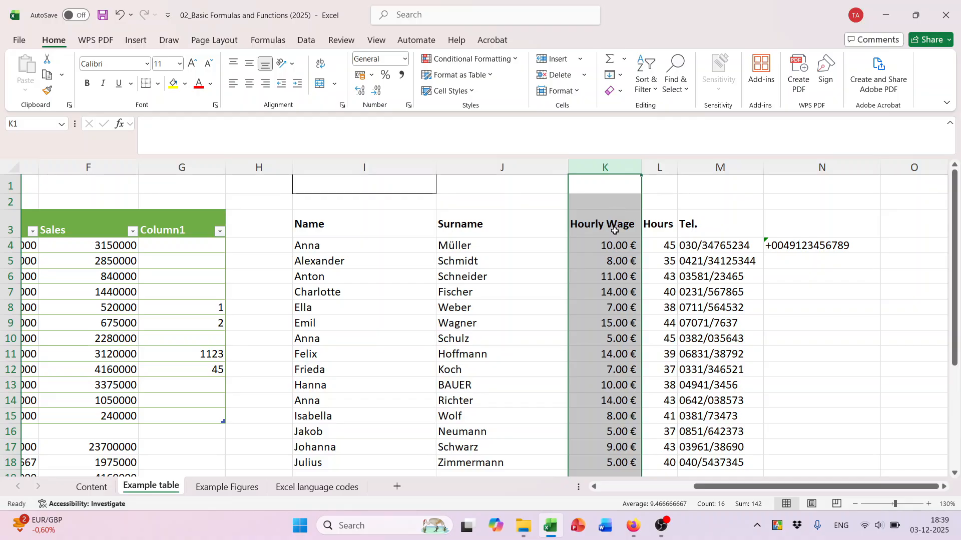
left_click(710, 181)
left_click(602, 160)
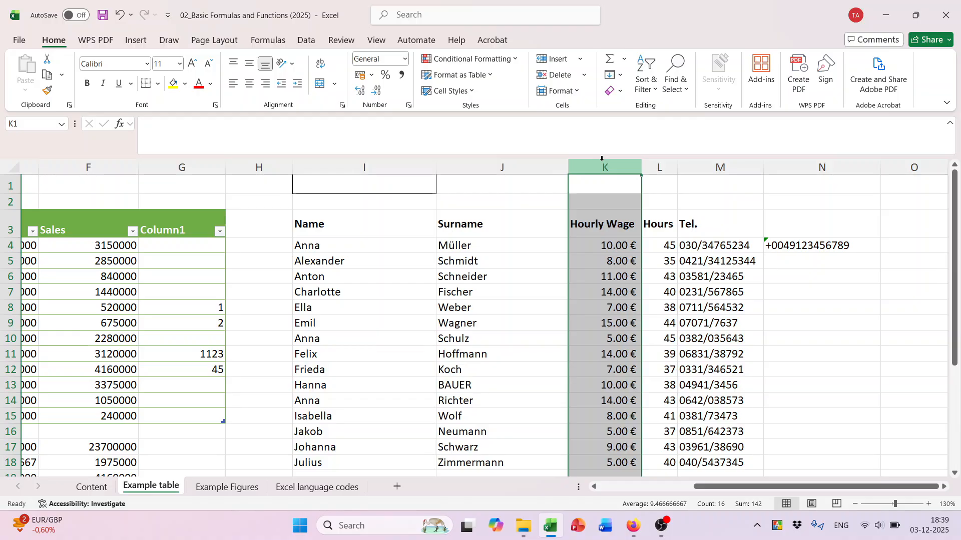
key("ctrl+plus")
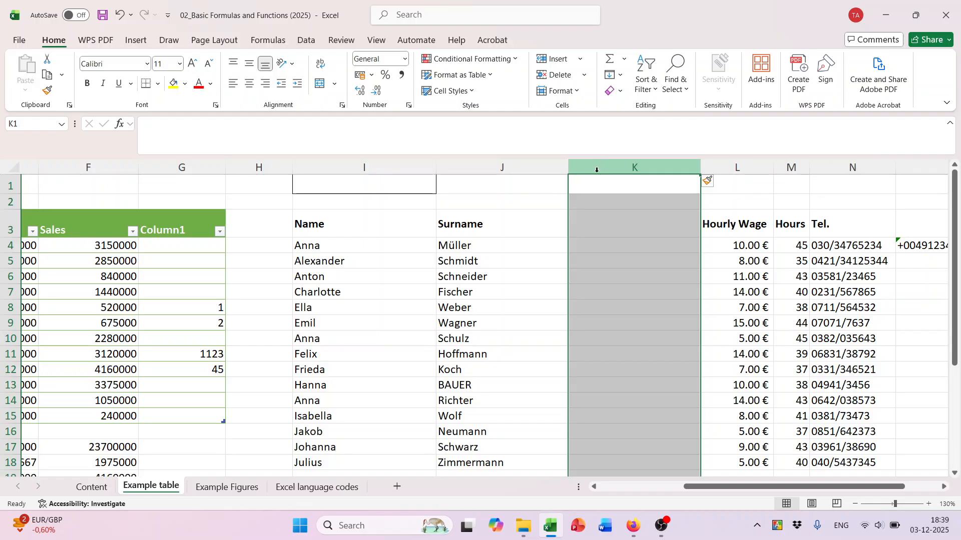
scroll(607, 221, "down", 2)
scroll(607, 220, "up", 2)
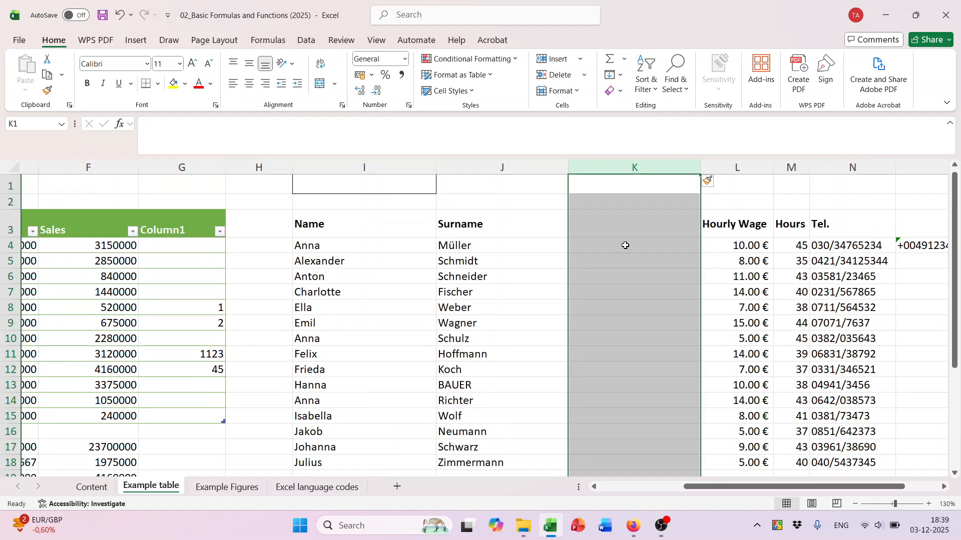
scroll(623, 241, "down", 8)
scroll(621, 240, "up", 8)
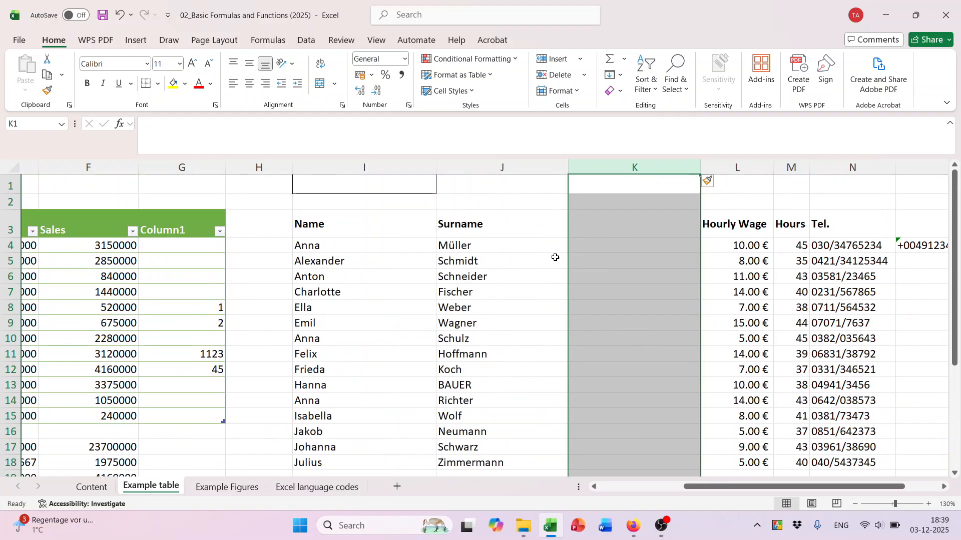
Enter the formula =CONCATENATE(I4:J4) in K4 to try joining the first employee's name and surname as a range.
left_click(592, 245)
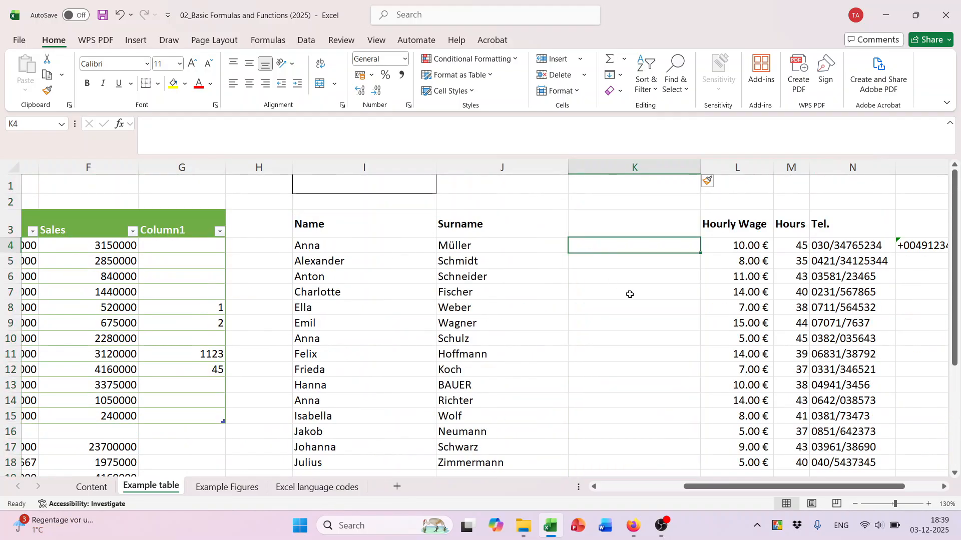
left_click(326, 245)
left_click(454, 249)
left_click(335, 246)
left_click(481, 253)
left_click(356, 246)
left_click(631, 247)
type("=")
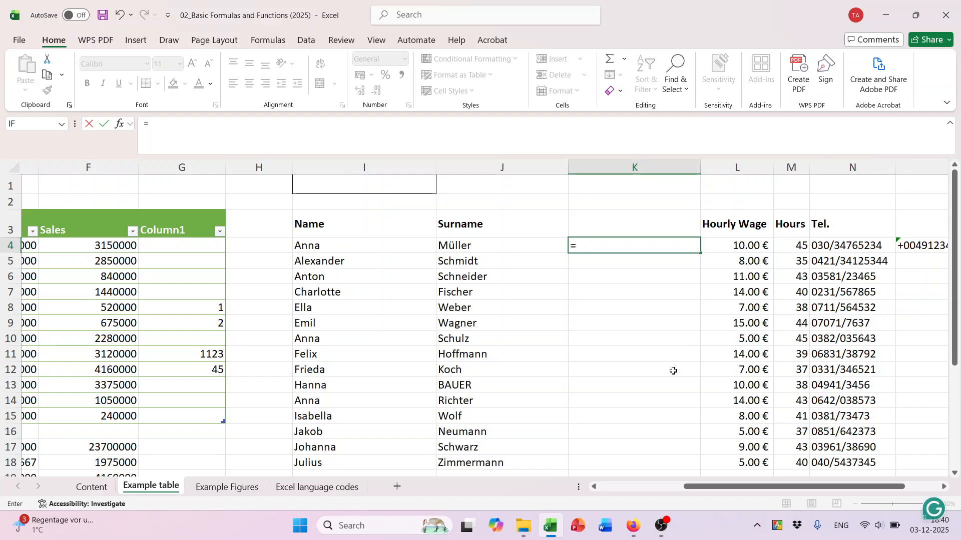
type("conc")
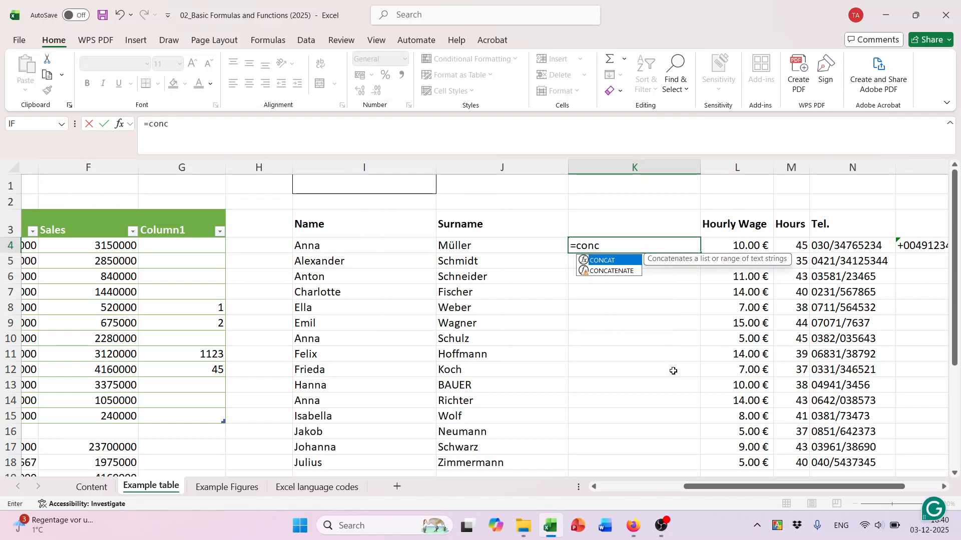
key("Down")
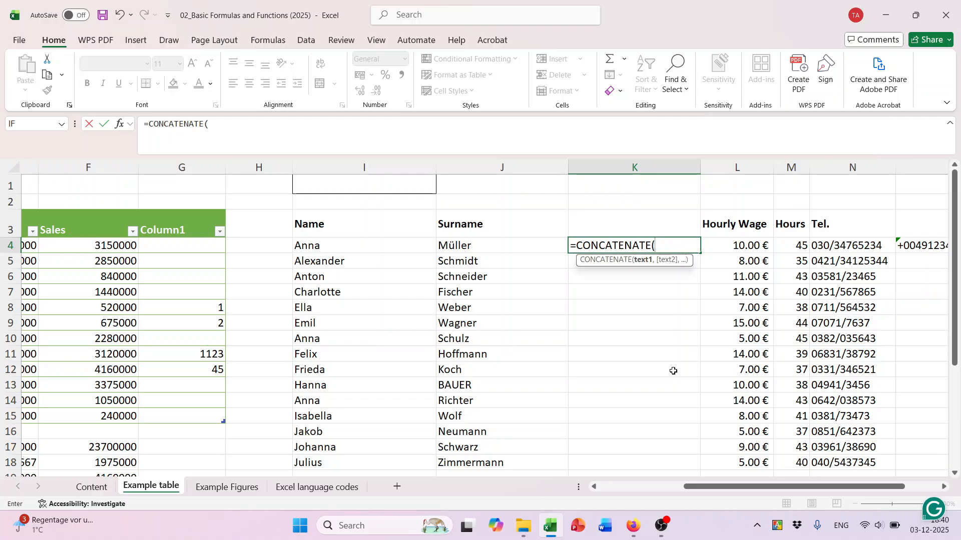
left_click(340, 250)
left_click_drag(413, 251, 462, 252)
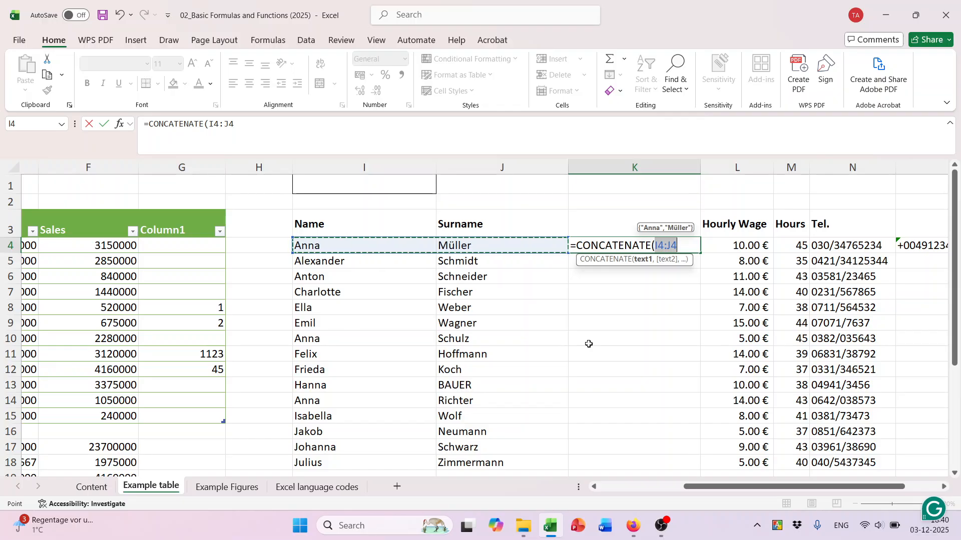
type(")")
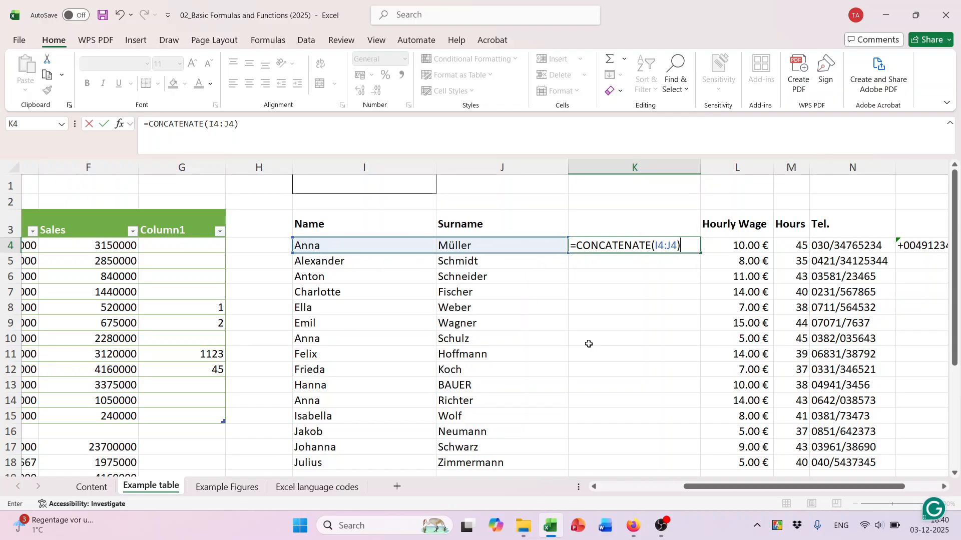
key("Return")
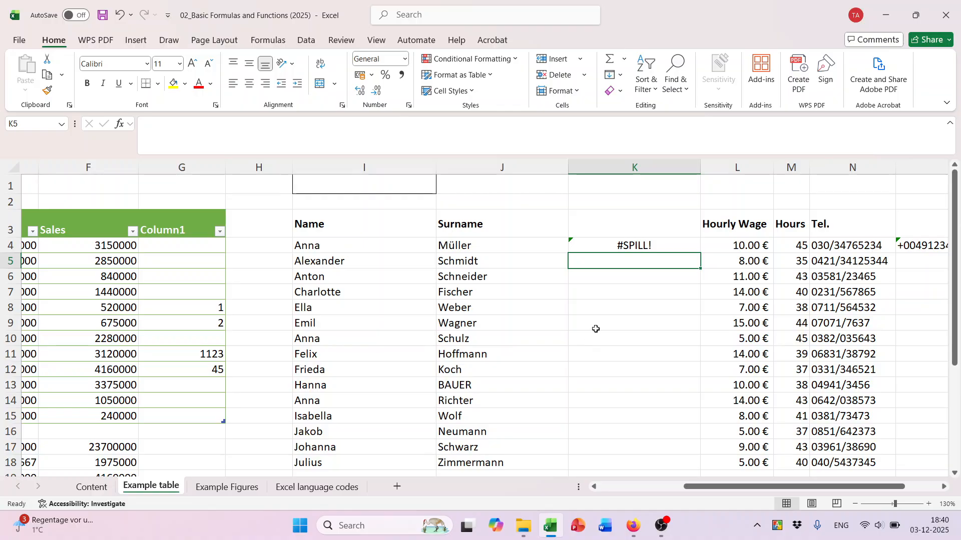
Replace the colon in the K4 formula with a comma so it reads =CONCATENATE(I4,J4).
double_click(633, 247)
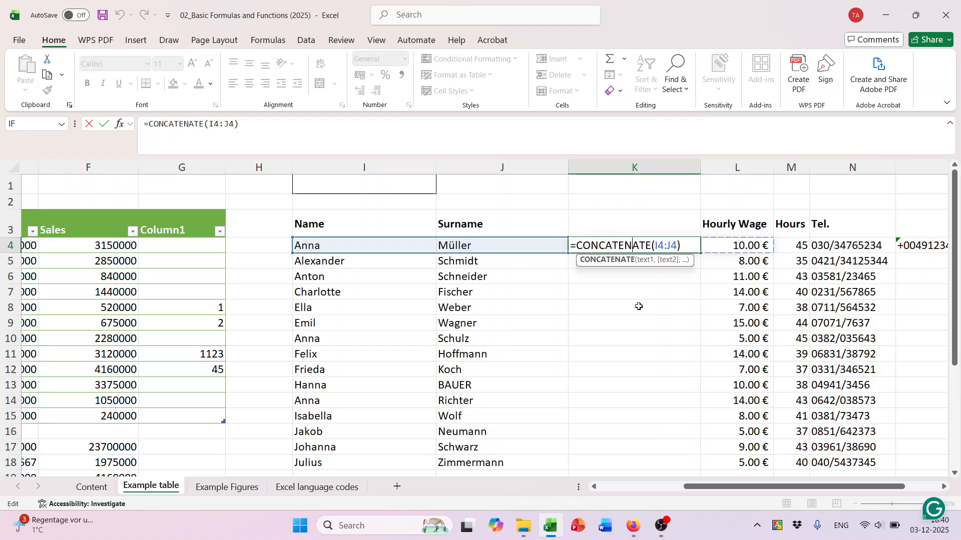
left_click(670, 243)
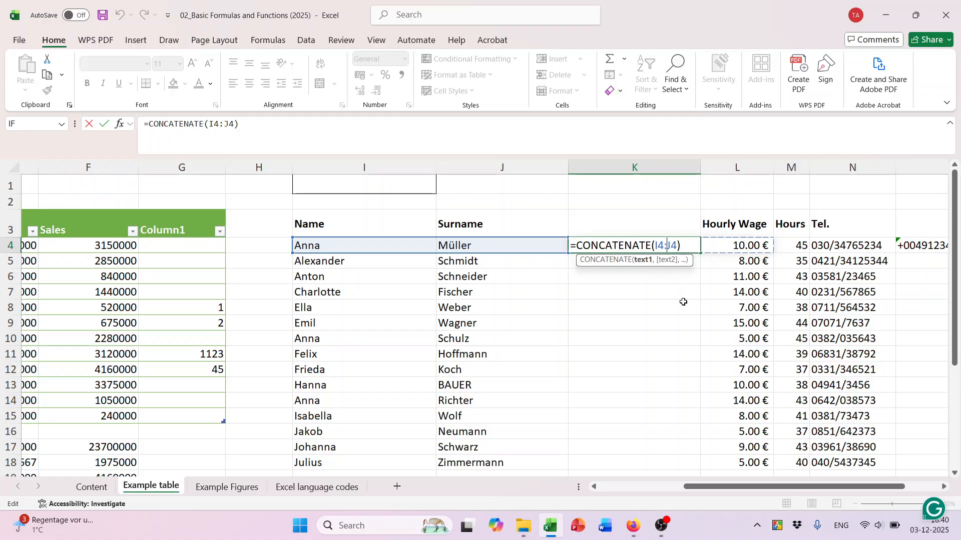
key("BackSpace")
type(",")
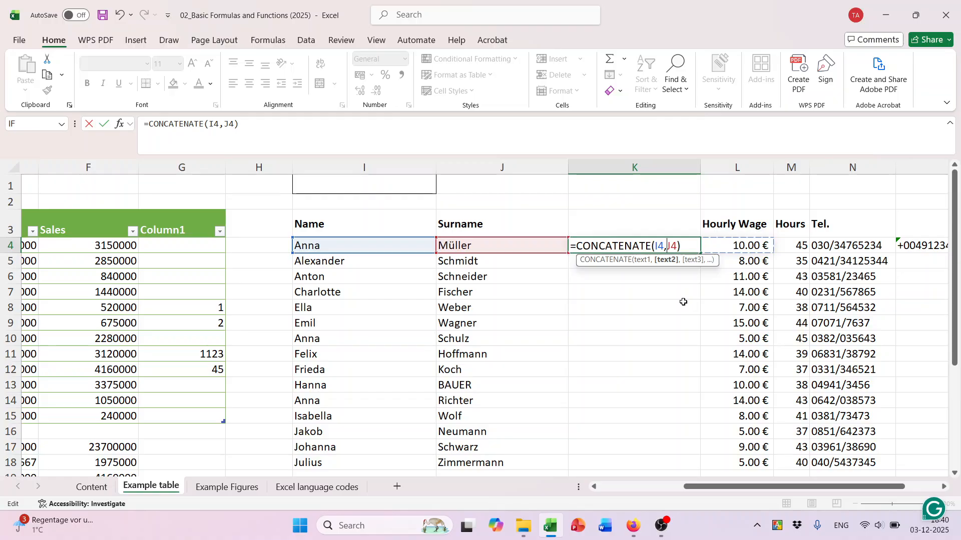
key("Return")
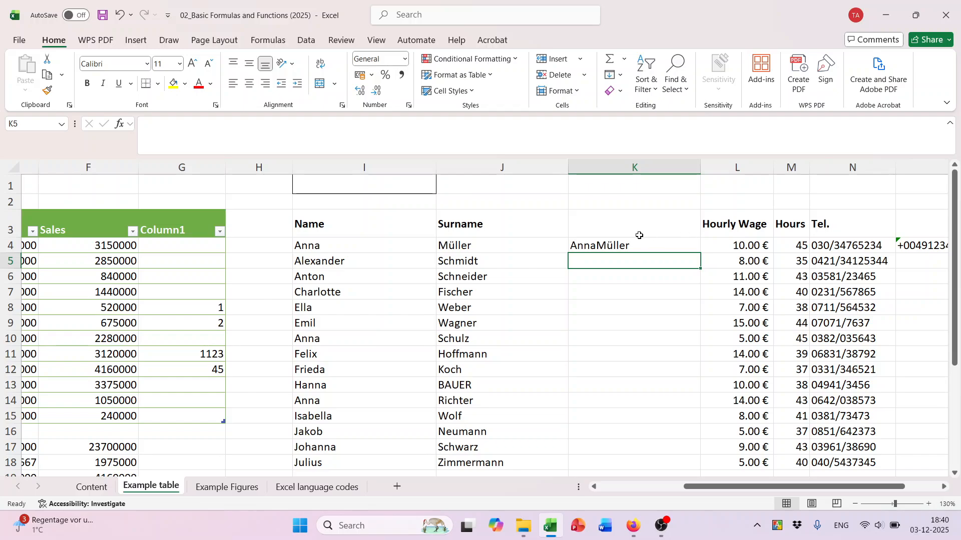
Add a space between the name and surname in K4 by changing the formula to =CONCATENATE(I4," ",J4).
double_click(604, 245)
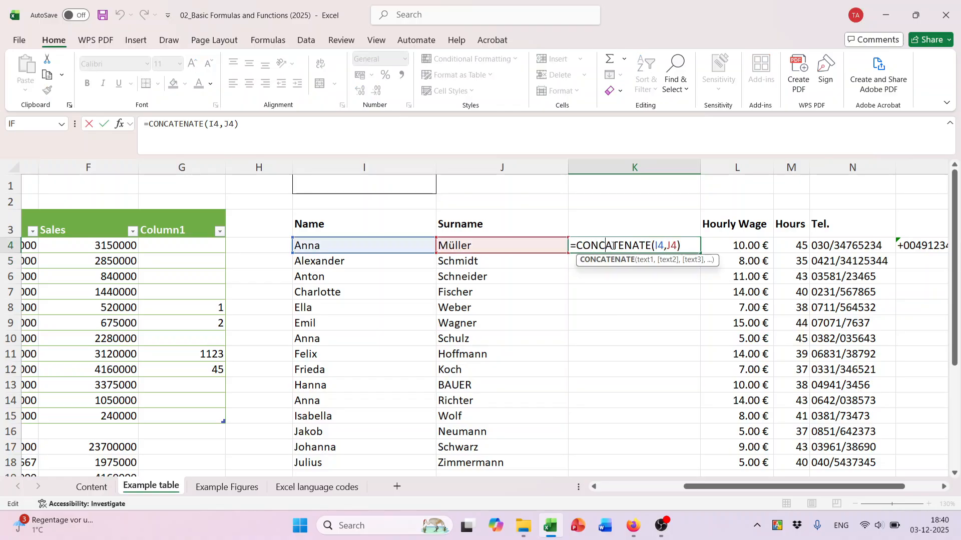
left_click(667, 245)
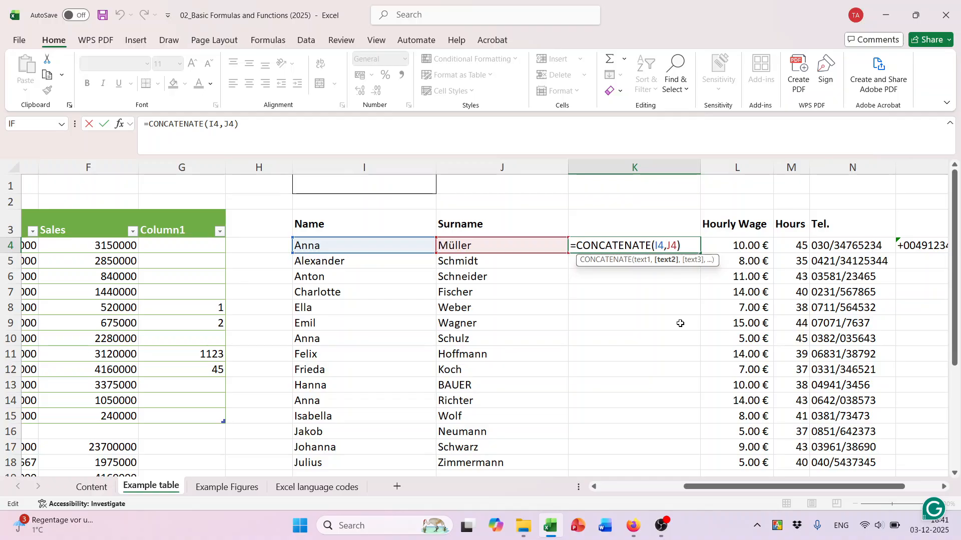
type("\"")
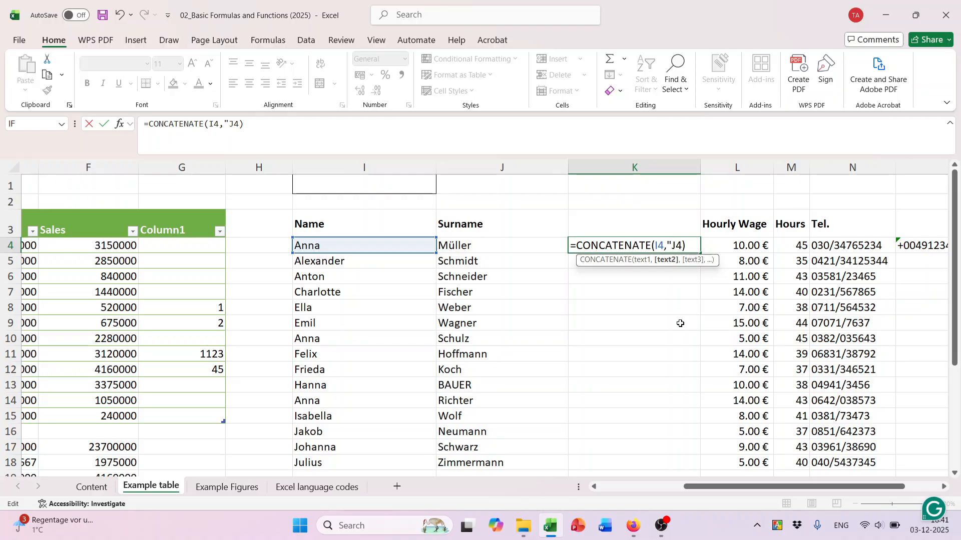
type(" \",")
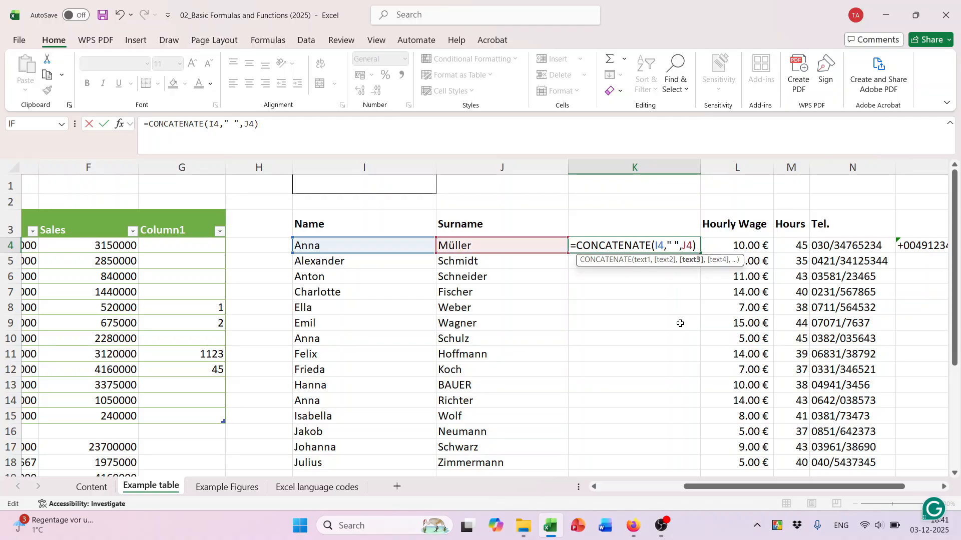
key("Return")
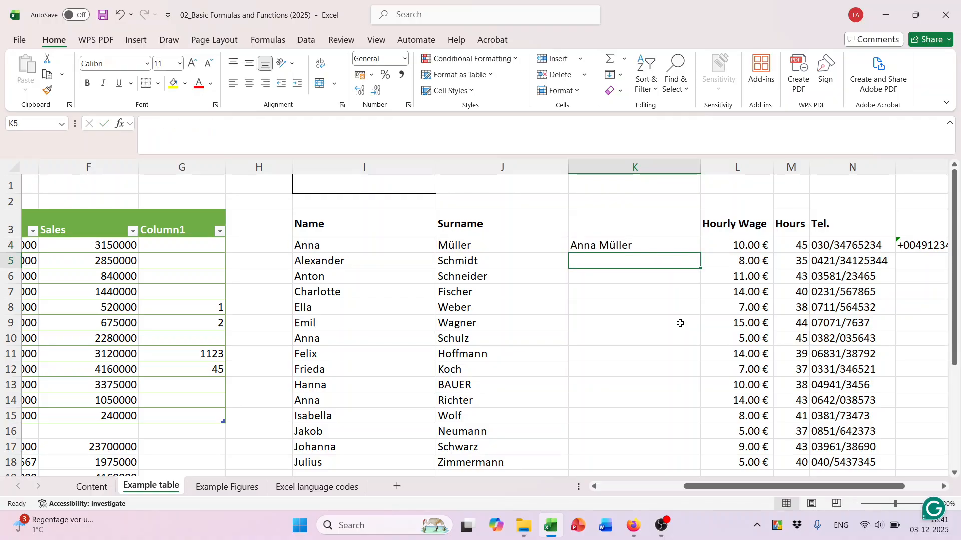
Copy the CONCATENATE formula from K4 down to K18 and check the combined names.
left_click(637, 242)
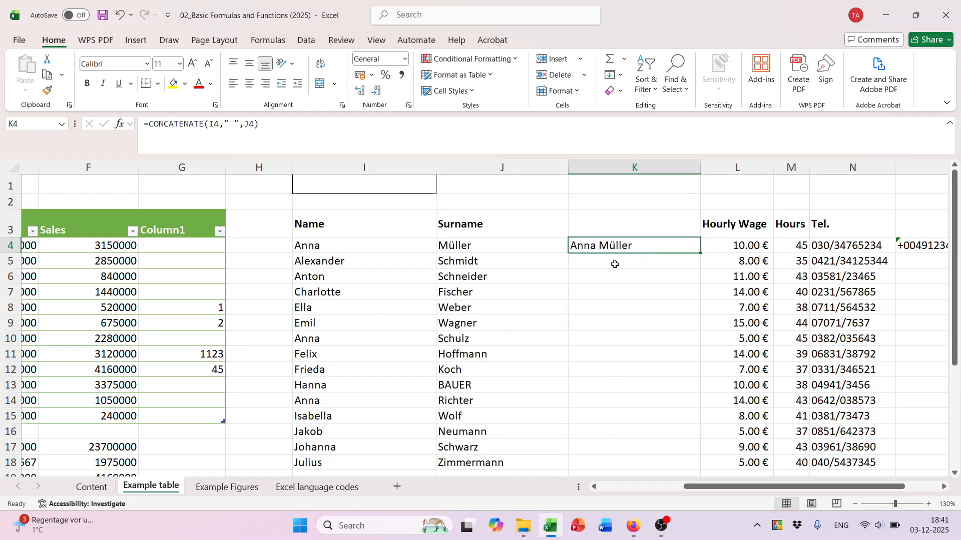
left_click_drag(702, 253, 692, 373)
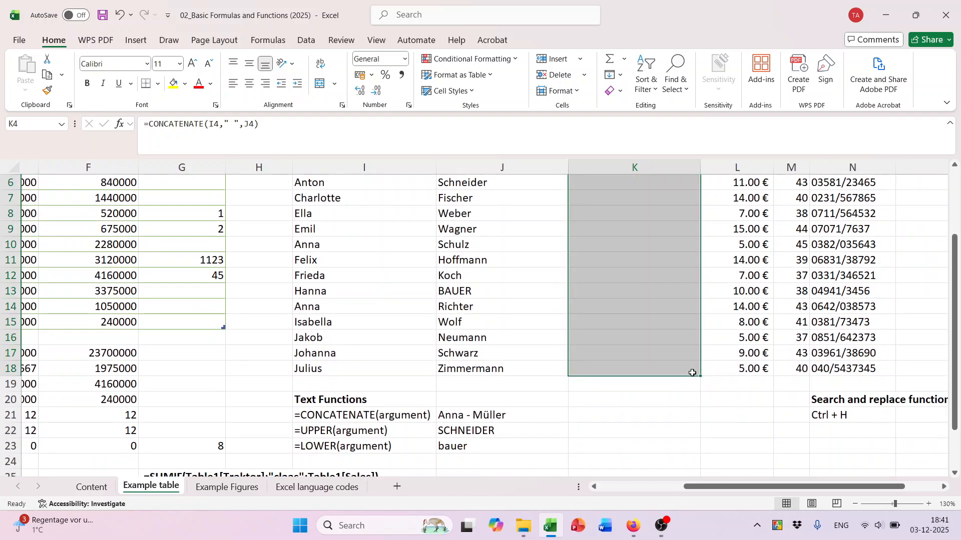
scroll(674, 250, "up", 2)
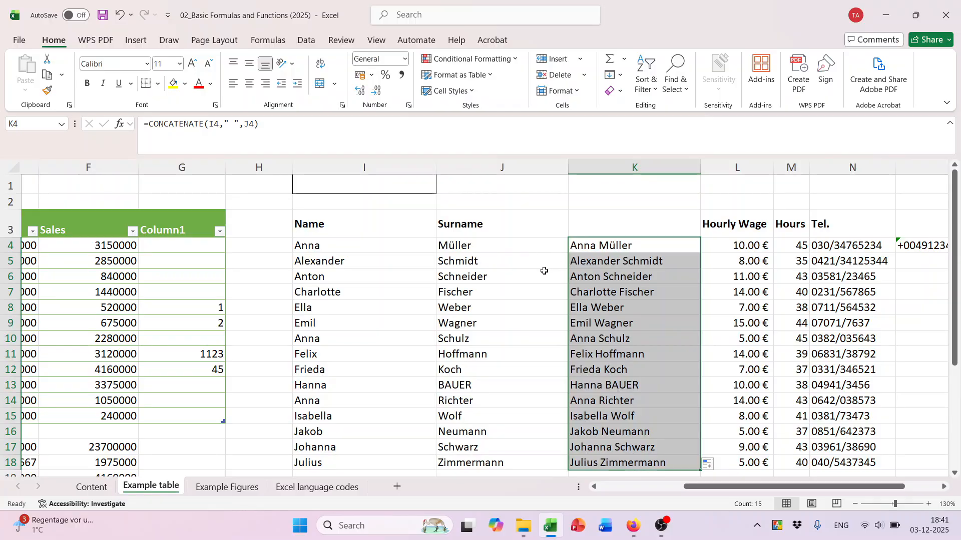
scroll(674, 311, "down", 3)
scroll(673, 310, "up", 3)
scroll(653, 303, "down", 4)
scroll(727, 289, "up", 3)
scroll(728, 289, "up", 1)
Insert an empty column L between the combined names and the Hourly Wage column.
left_click(738, 168)
scroll(743, 295, "down", 2)
scroll(742, 295, "up", 2)
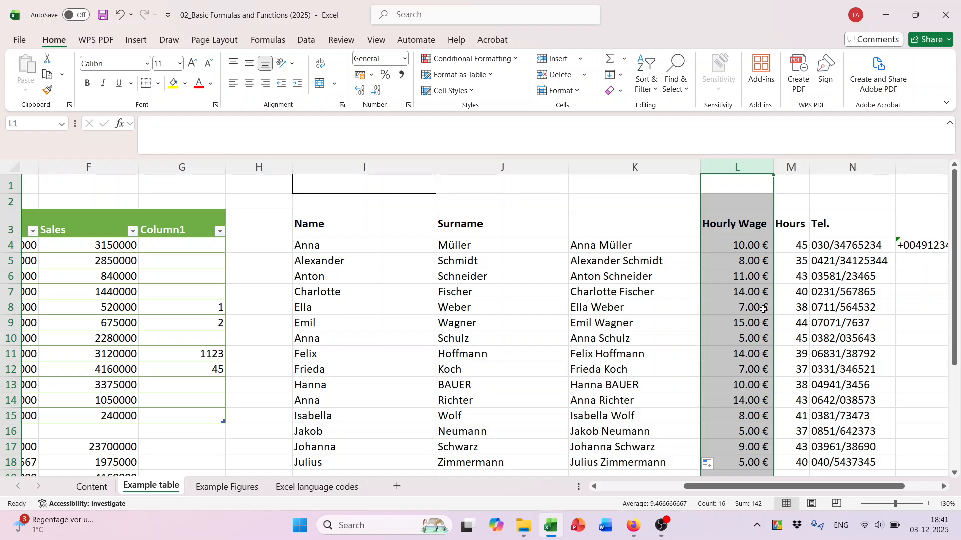
key("ctrl+plus")
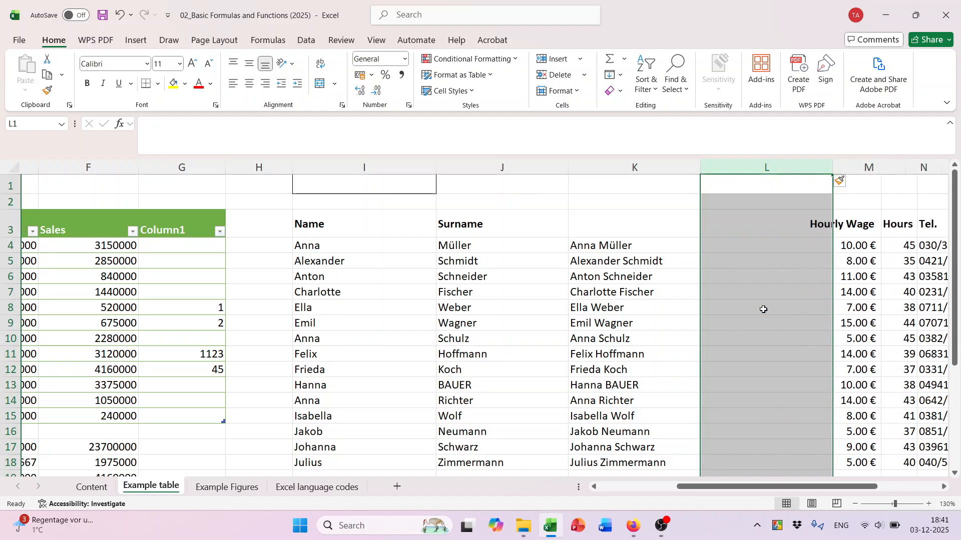
Enter the formula =UPPER(K4) in L4 to convert the combined name to uppercase.
left_click(728, 241)
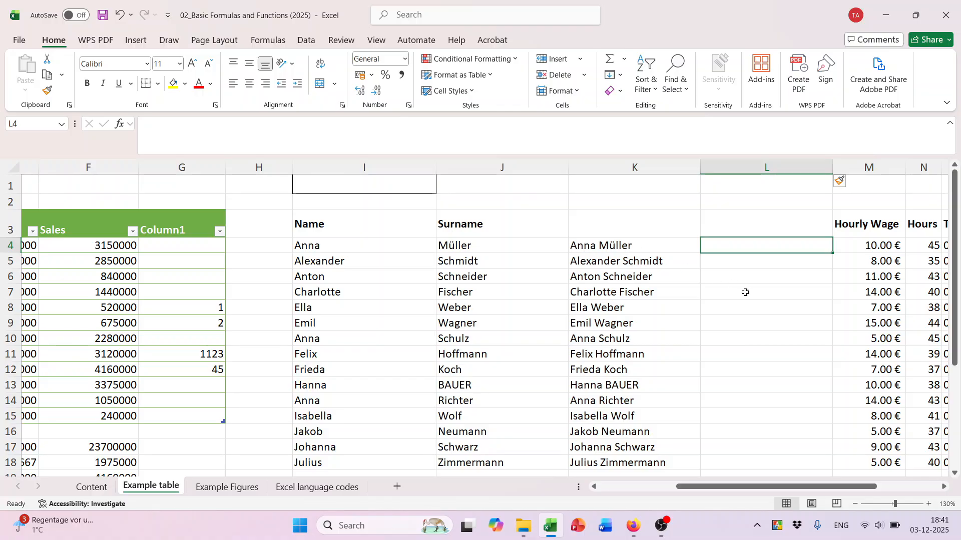
type("=upp")
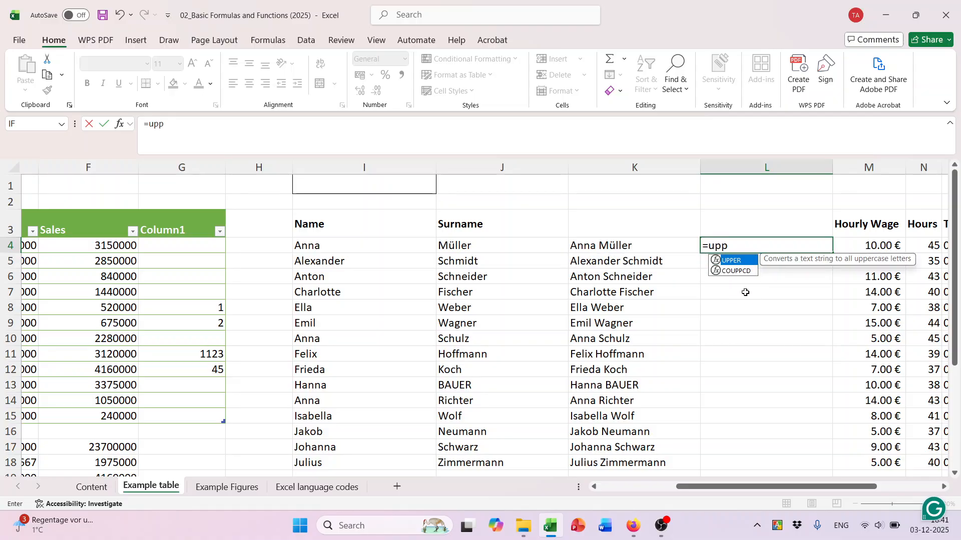
key("Tab")
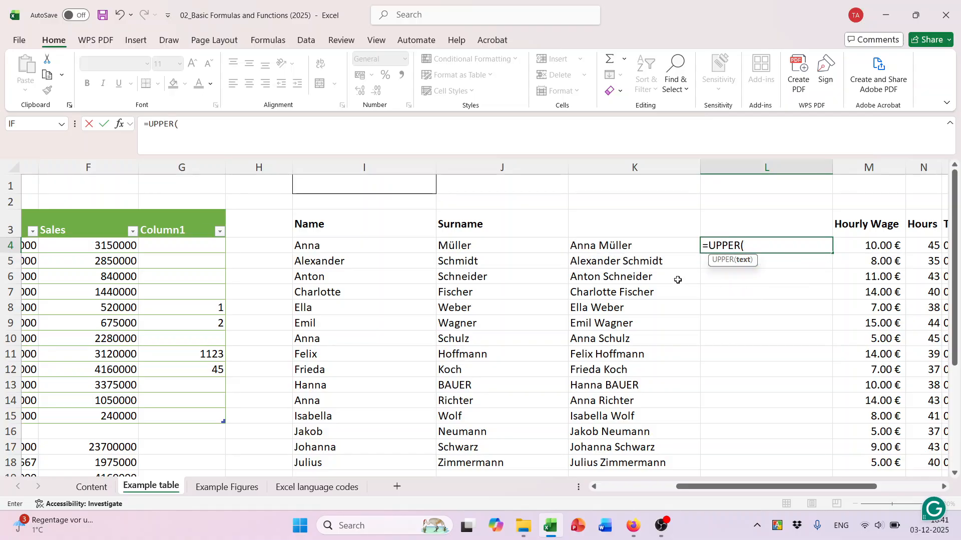
key("Left")
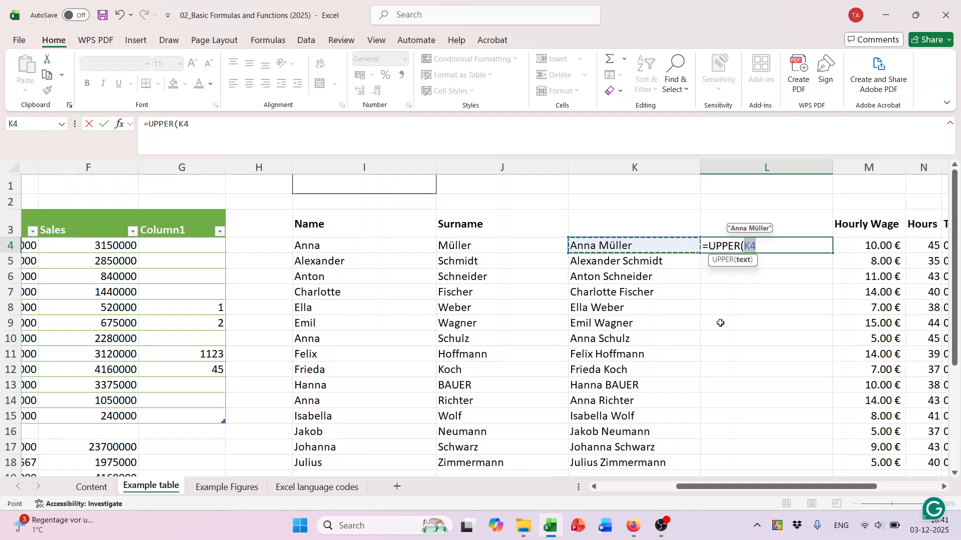
type(")")
key("Return")
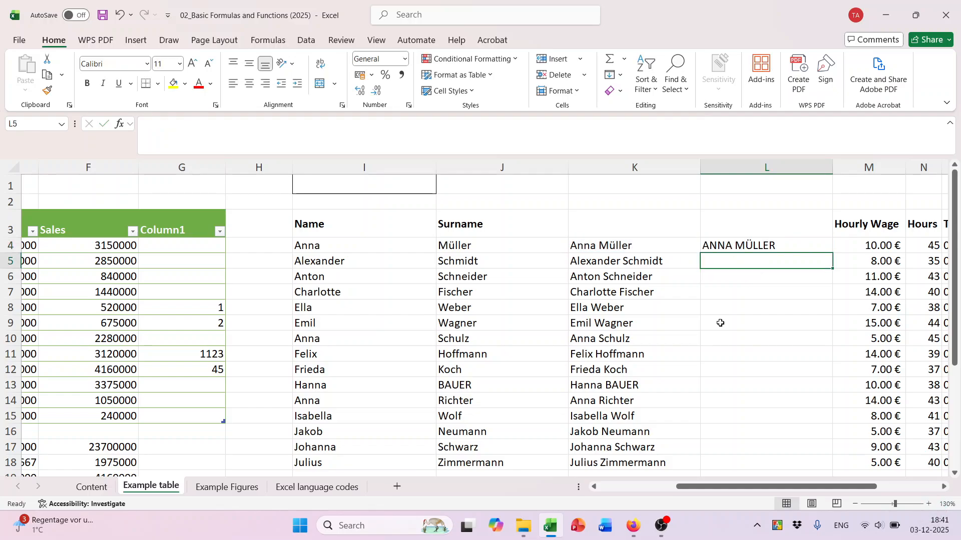
Copy the UPPER formula from L4 down to L18 for all employees.
left_click(733, 245)
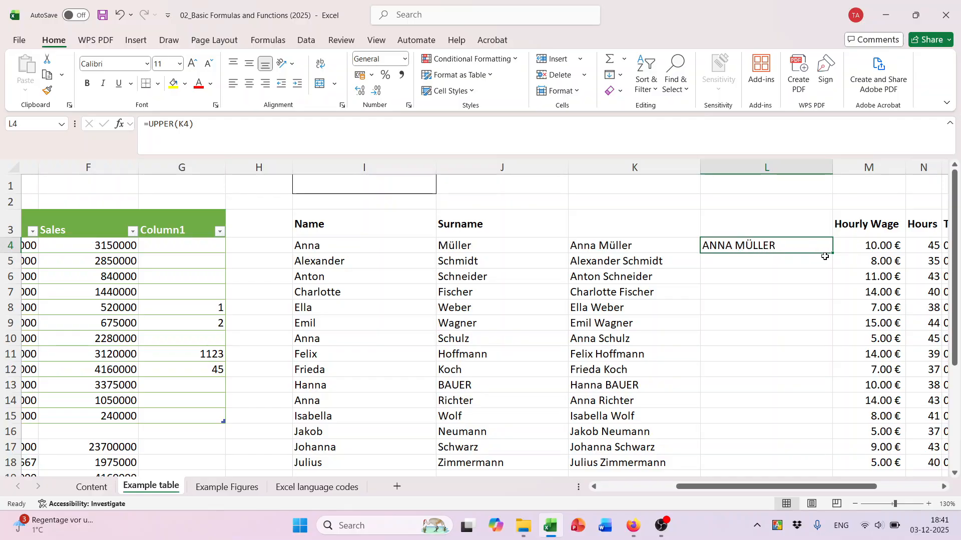
left_click_drag(834, 252, 830, 371)
scroll(871, 300, "up", 2)
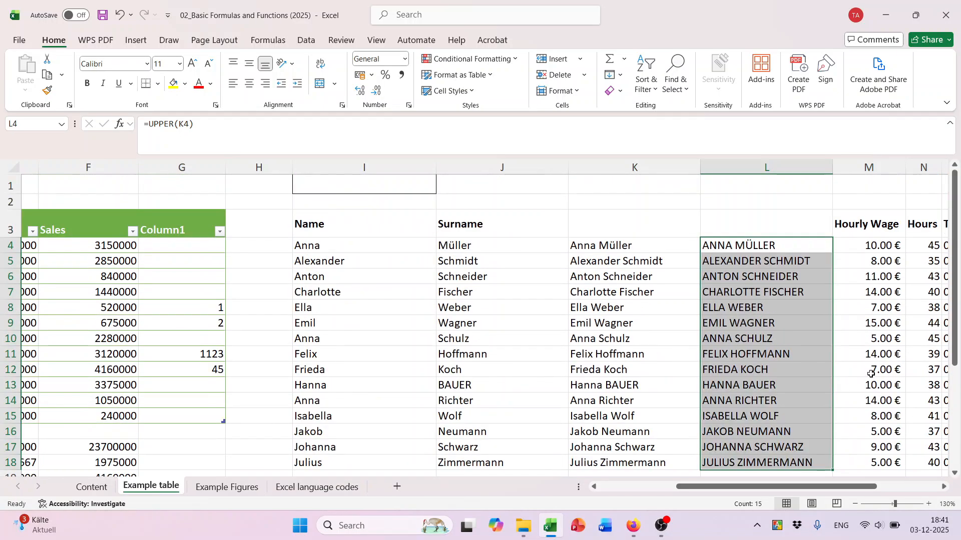
Insert an empty column M between the uppercase names and the Hourly Wage column.
left_click(876, 170)
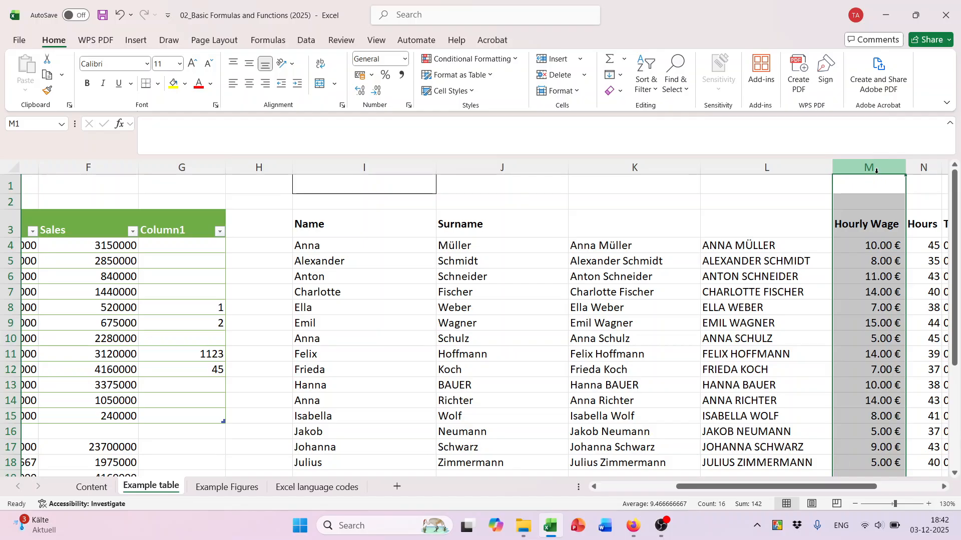
key("ctrl+plus")
left_click_drag(754, 489, 792, 489)
Enter the formula =LOWER(L4) in M4 to convert the uppercase name to lowercase.
left_click(672, 250)
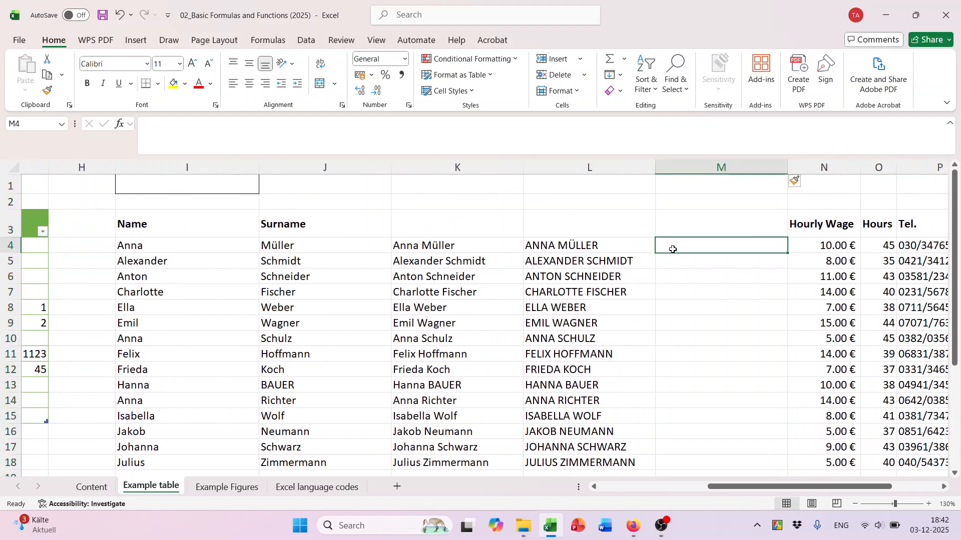
type("=low")
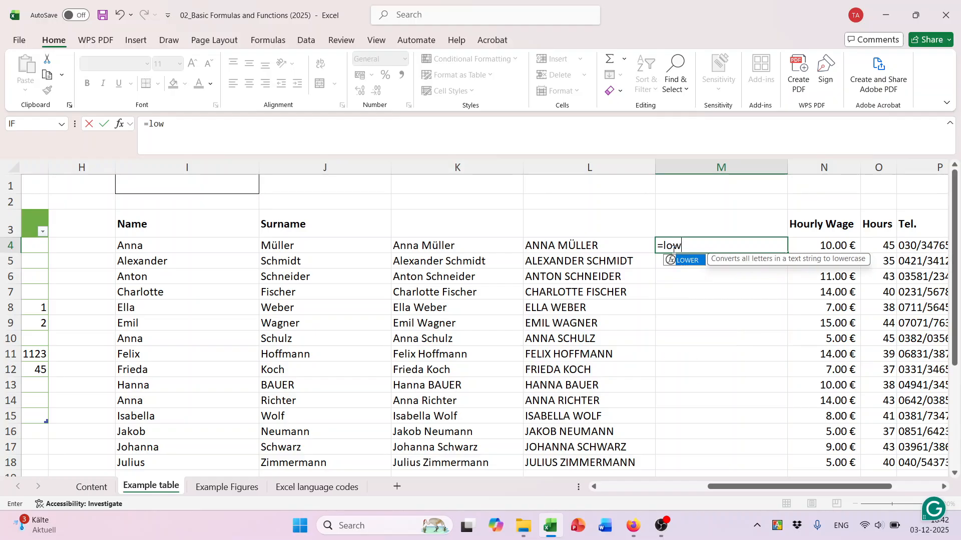
key("Tab")
left_click(607, 249)
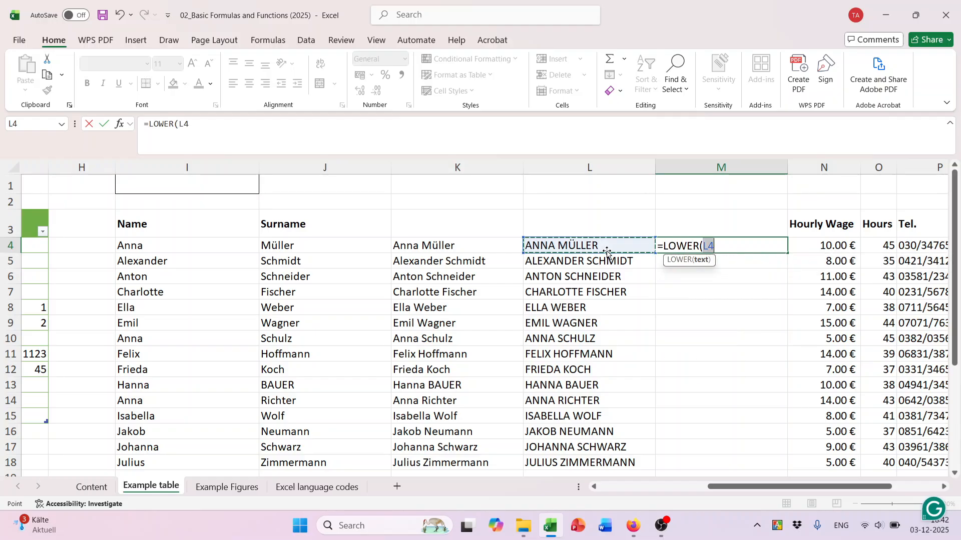
type(")")
key("ctrl+Return")
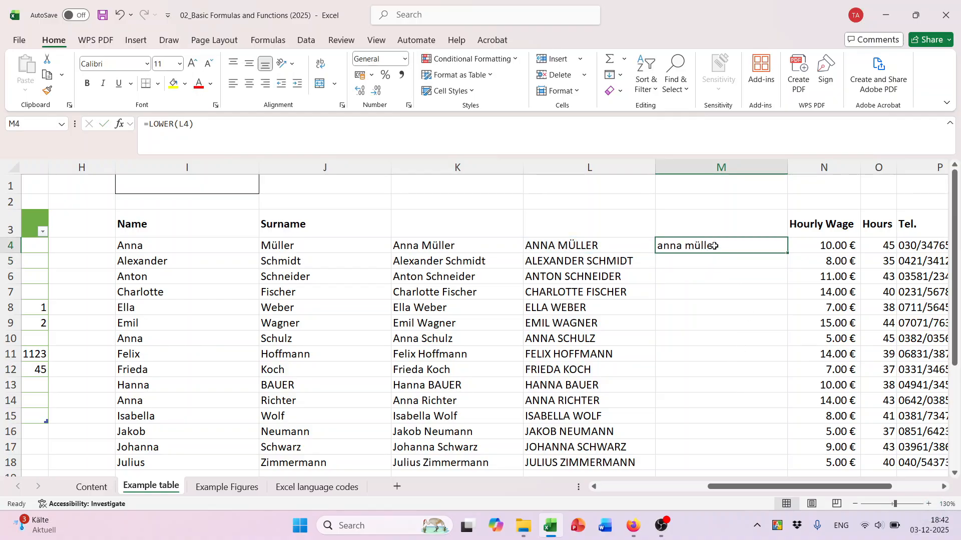
Copy the LOWER formula from M4 down to M18 and check the lowercase names.
double_click(789, 253)
scroll(672, 307, "down", 2)
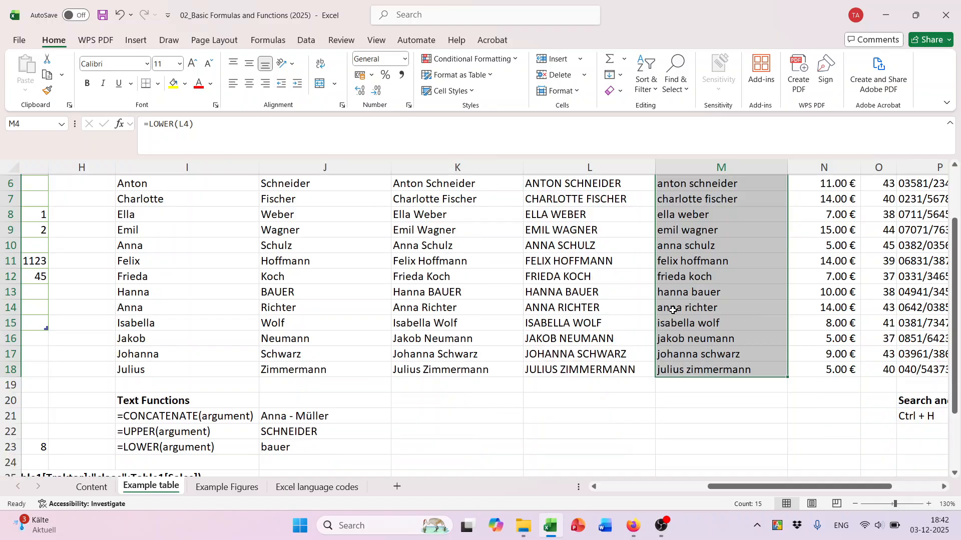
scroll(673, 306, "up", 2)
scroll(671, 303, "down", 3)
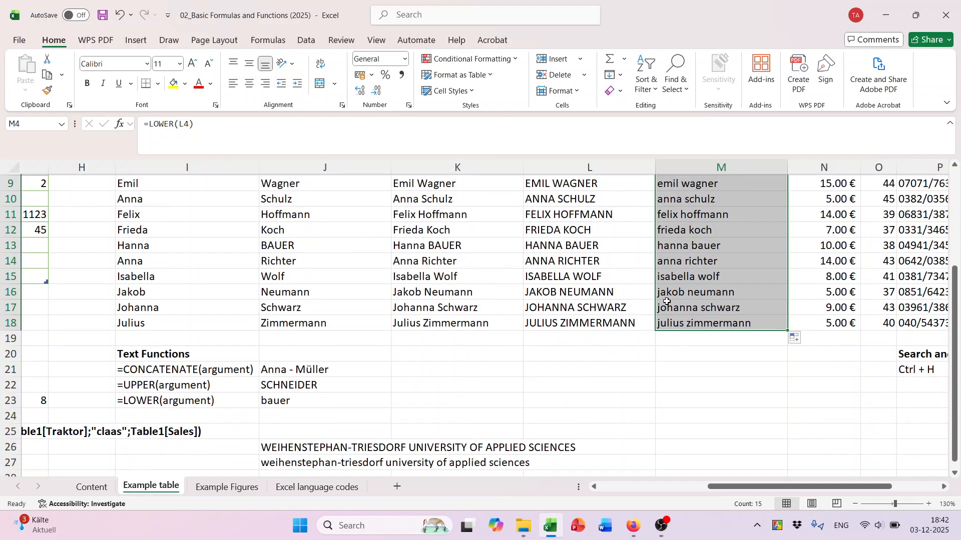
scroll(668, 303, "up", 2)
Open the Example Figures sheet with the daily sales table.
left_click_drag(720, 486, 580, 488)
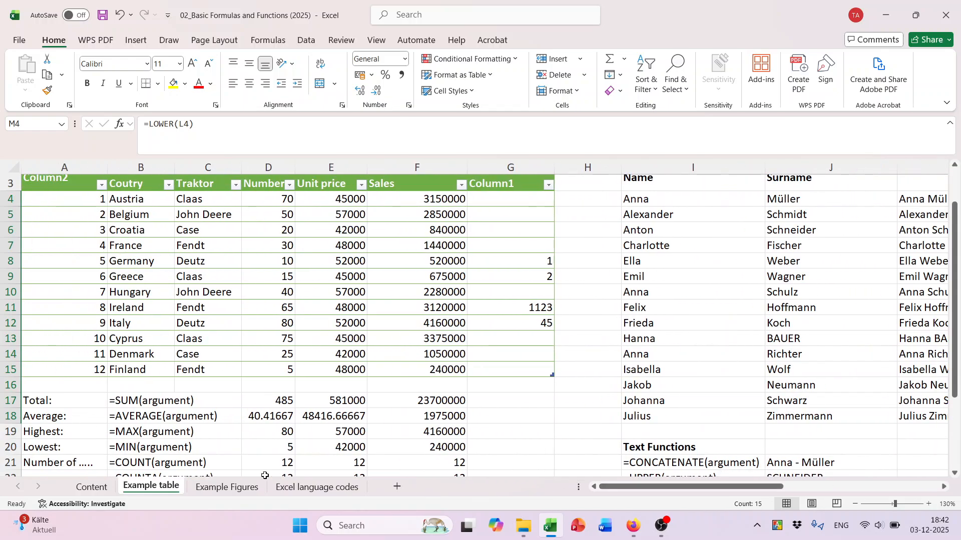
left_click(228, 488)
scroll(586, 285, "down", 1)
scroll(587, 288, "up", 1)
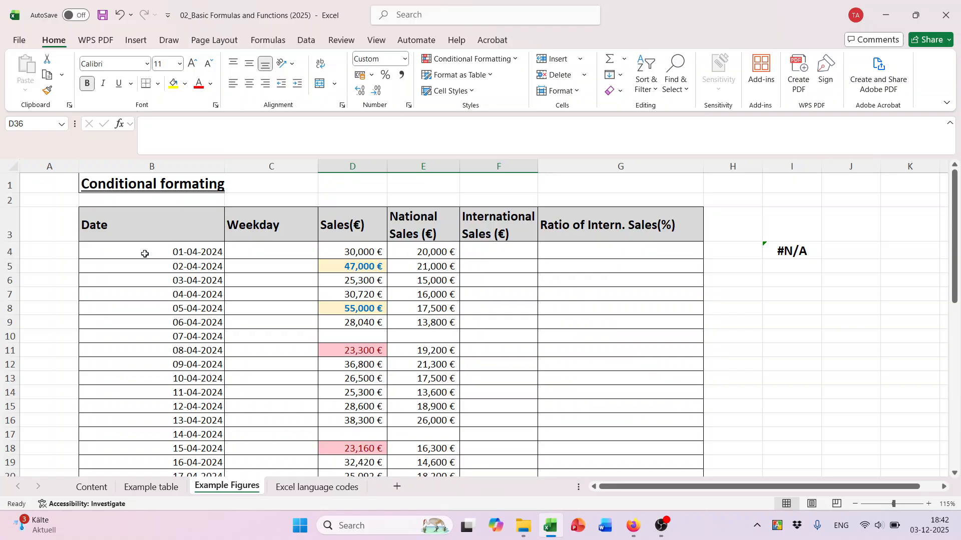
Enter the formula =TEXT(B4,"[$-409]dddd") in C4 to get the full English weekday name of the date.
left_click(252, 246)
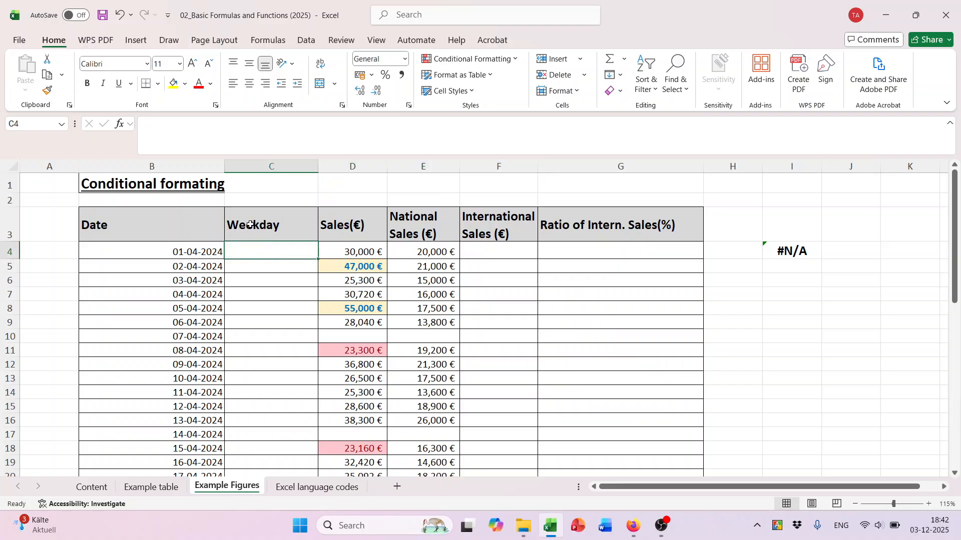
scroll(247, 260, "down", 10)
scroll(254, 283, "up", 9)
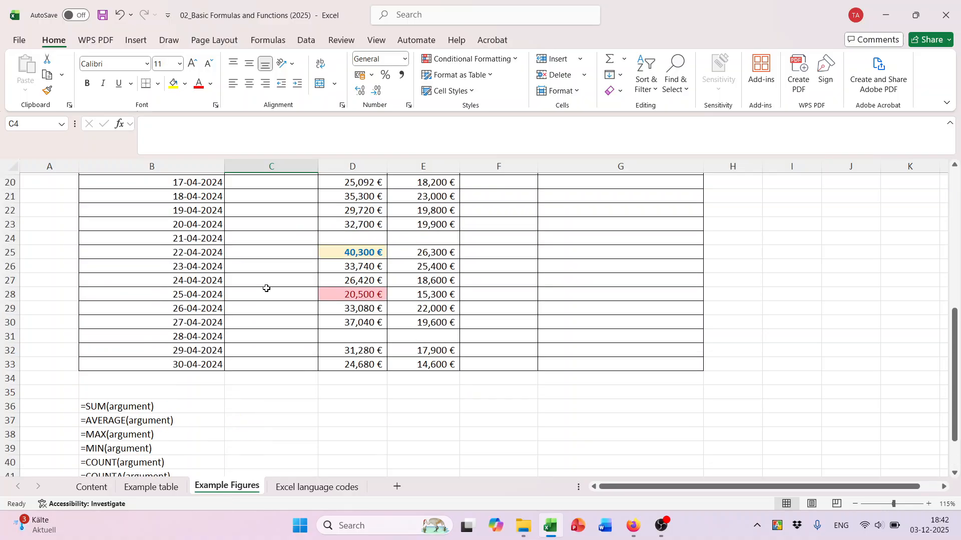
scroll(254, 283, "up", 2)
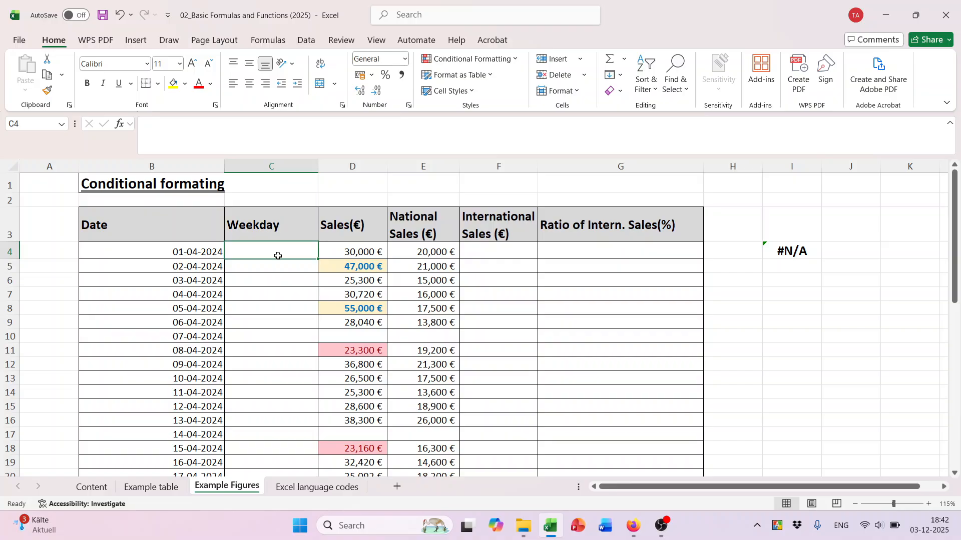
type("=te")
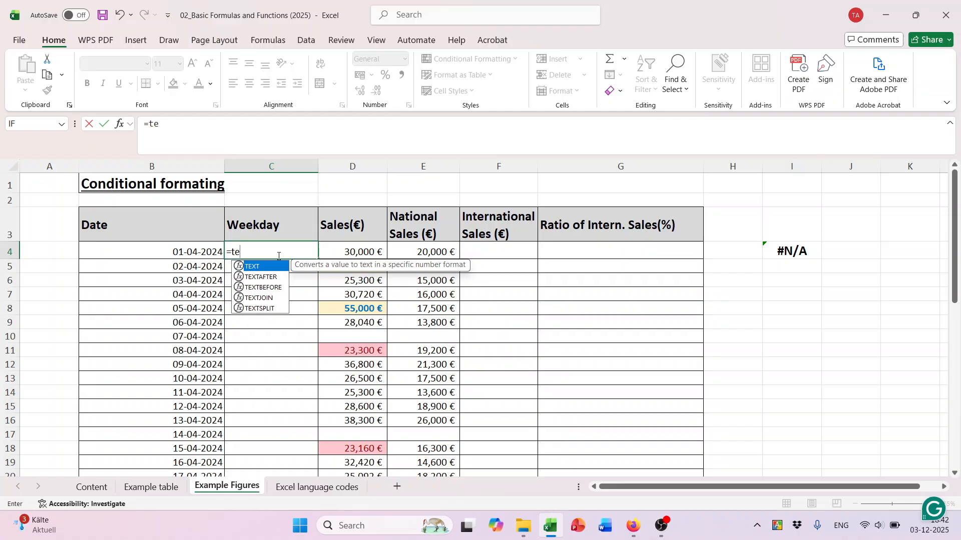
key("Tab")
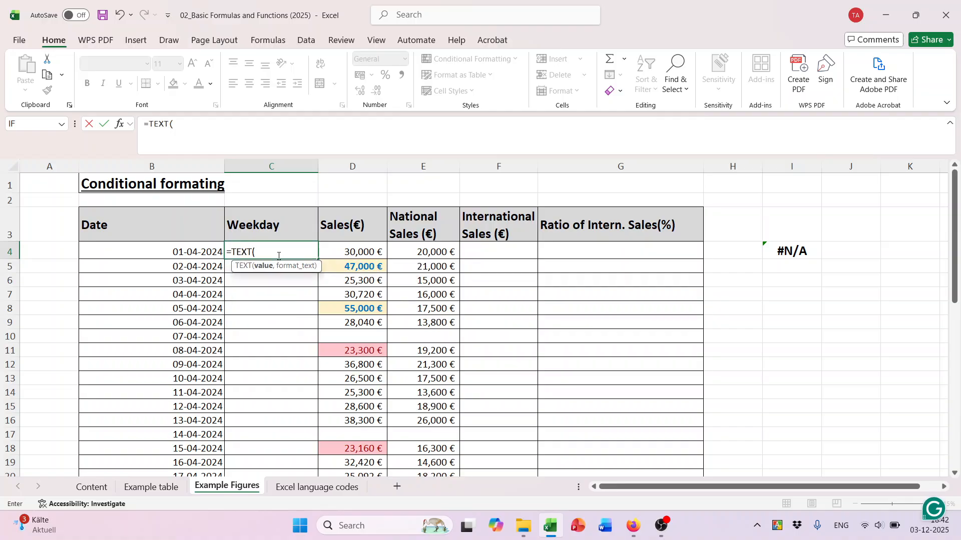
left_click(207, 256)
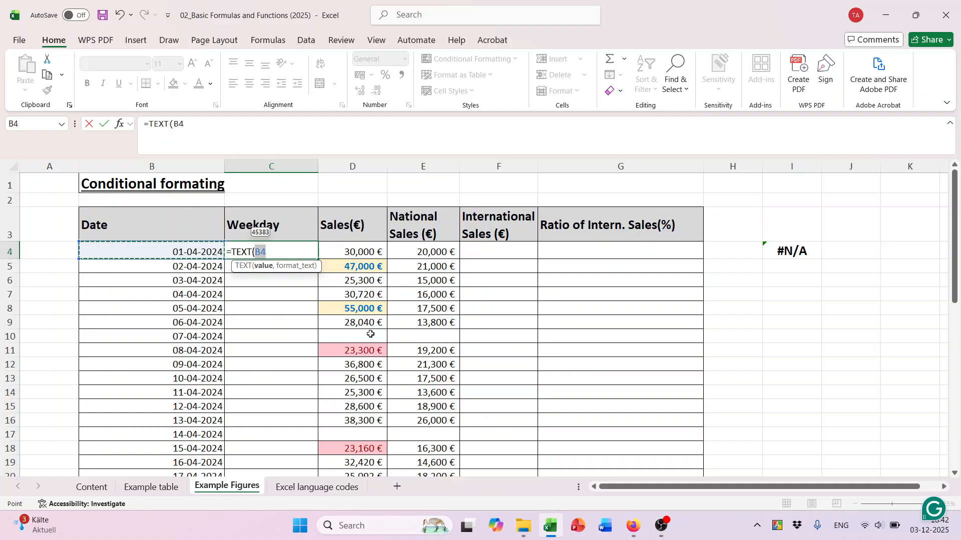
type(",")
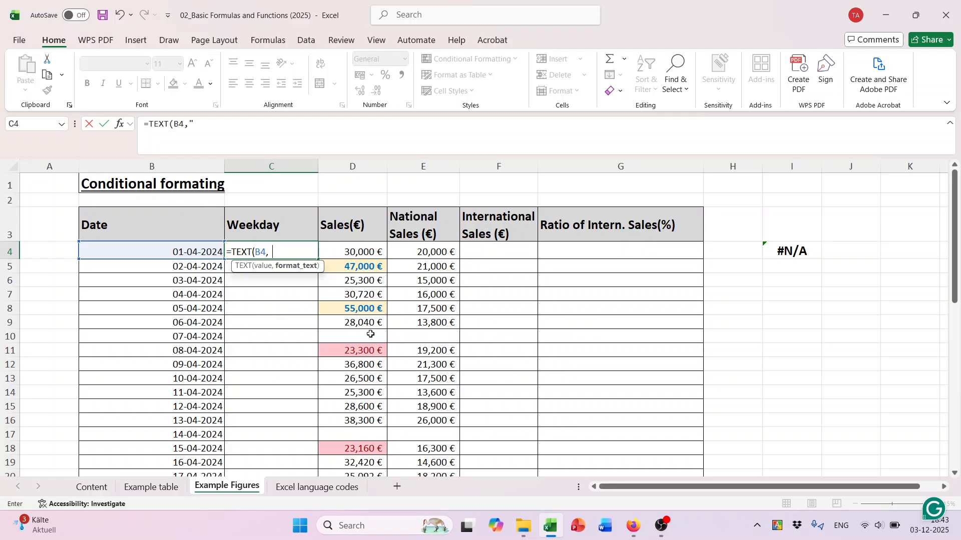
type("[$-409")
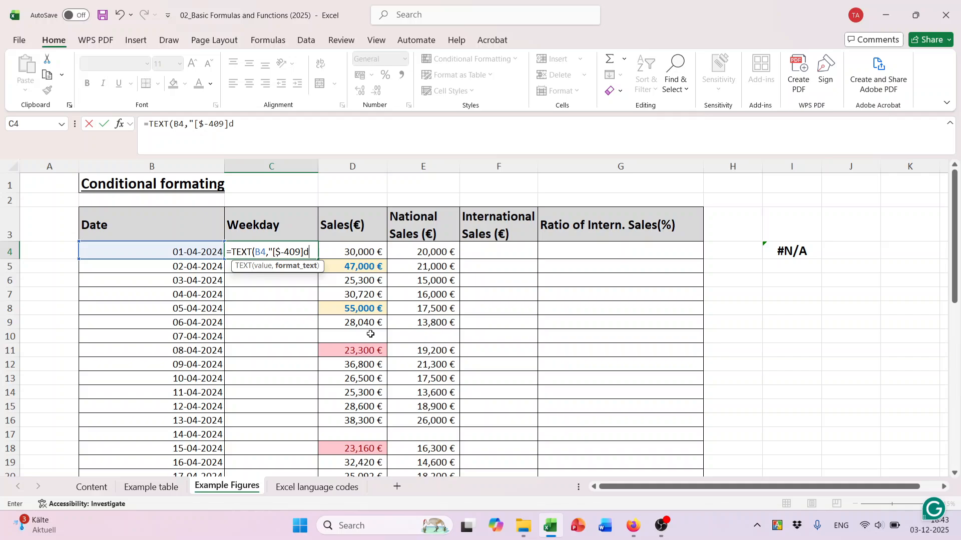
type("ddd")
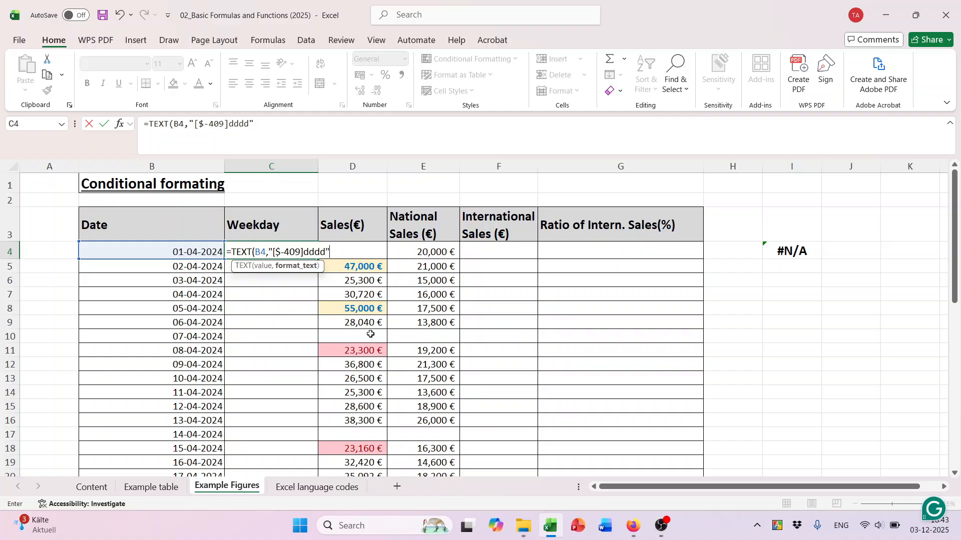
type(")")
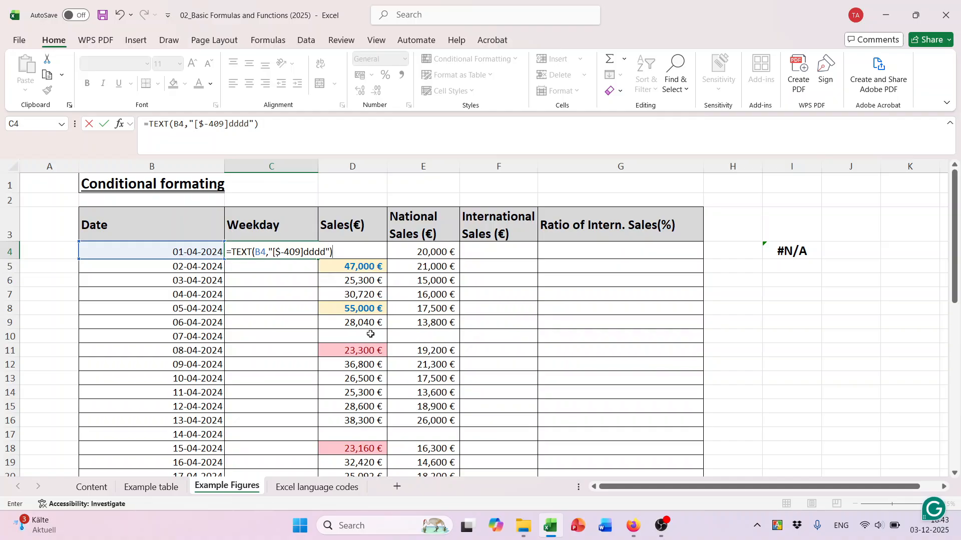
key("ctrl+Return")
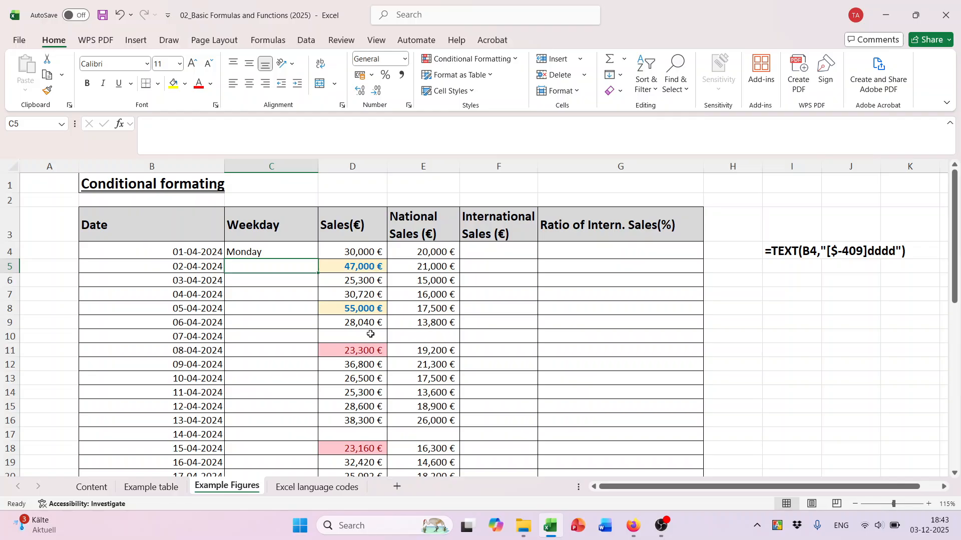
Shorten the format code of the TEXT formula in C4 to "[$-409]ddd" to demonstrate the abbreviated weekday.
left_click(265, 246)
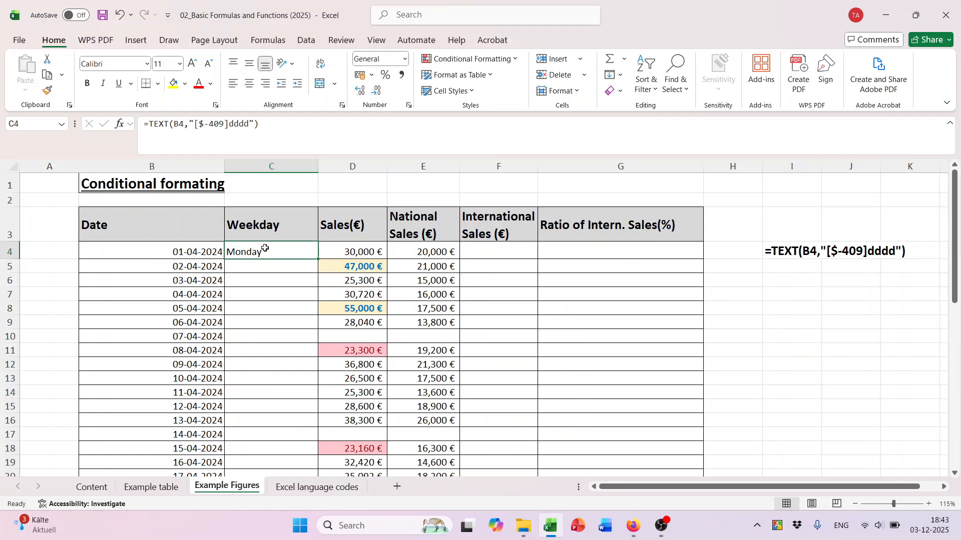
double_click(265, 248)
left_click(324, 252)
key("BackSpace")
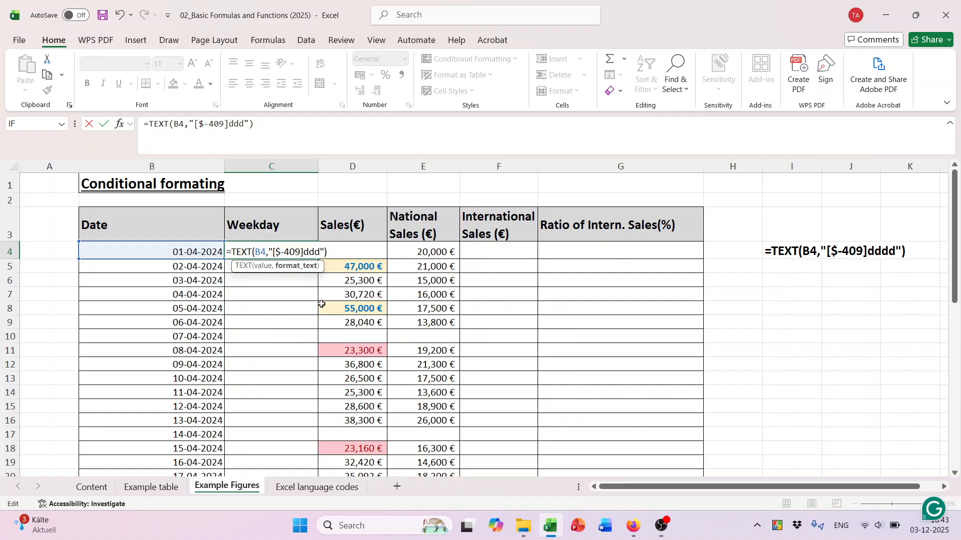
key("Return")
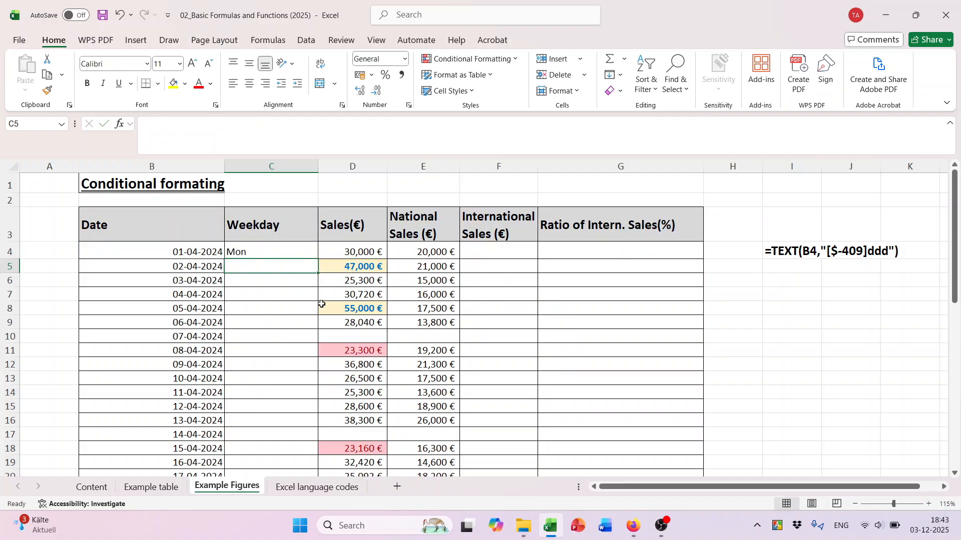
Change the format code of the TEXT formula in C4 to "[$-409]dd" to demonstrate the two-digit day.
double_click(255, 253)
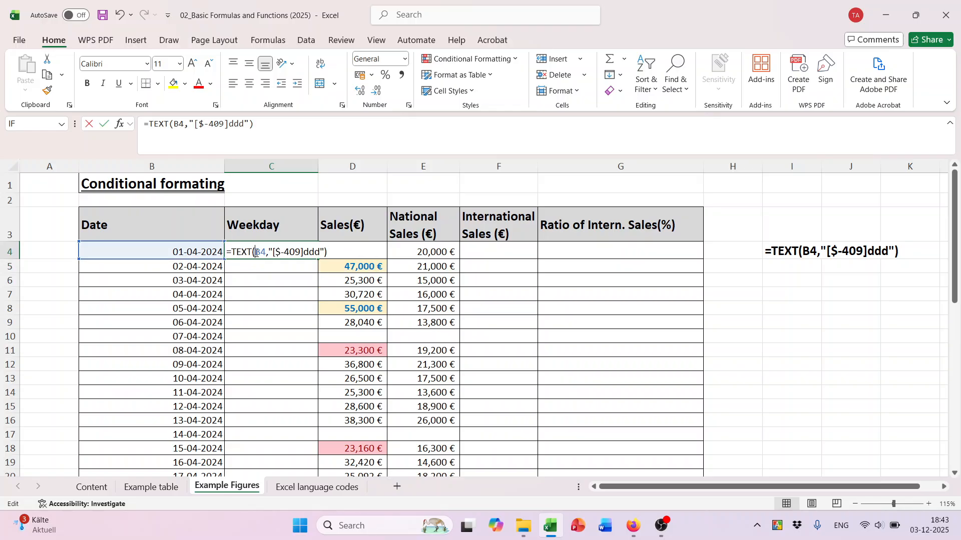
key("BackSpace")
key("Return")
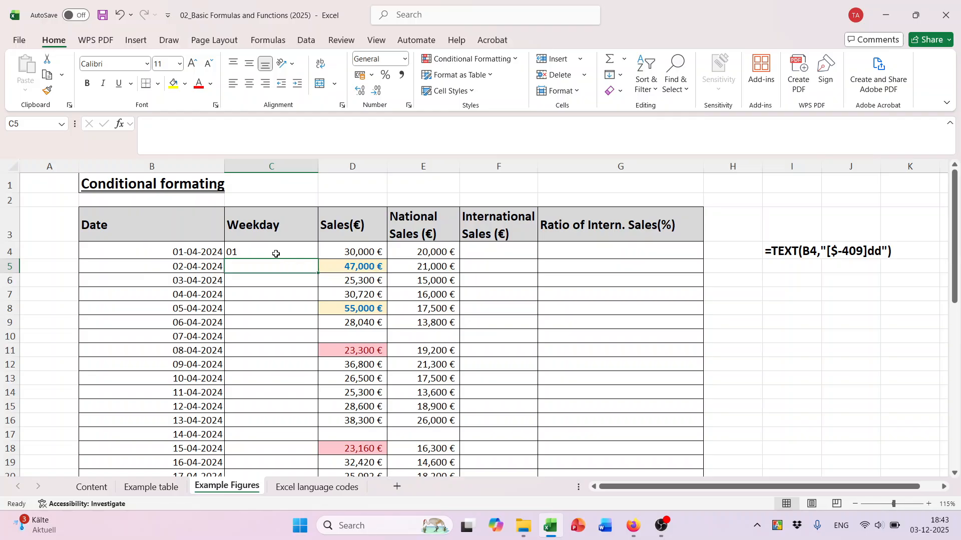
Reduce the format code of the TEXT formula in C4 to "[$-409]d" to demonstrate the day without a leading zero.
double_click(250, 251)
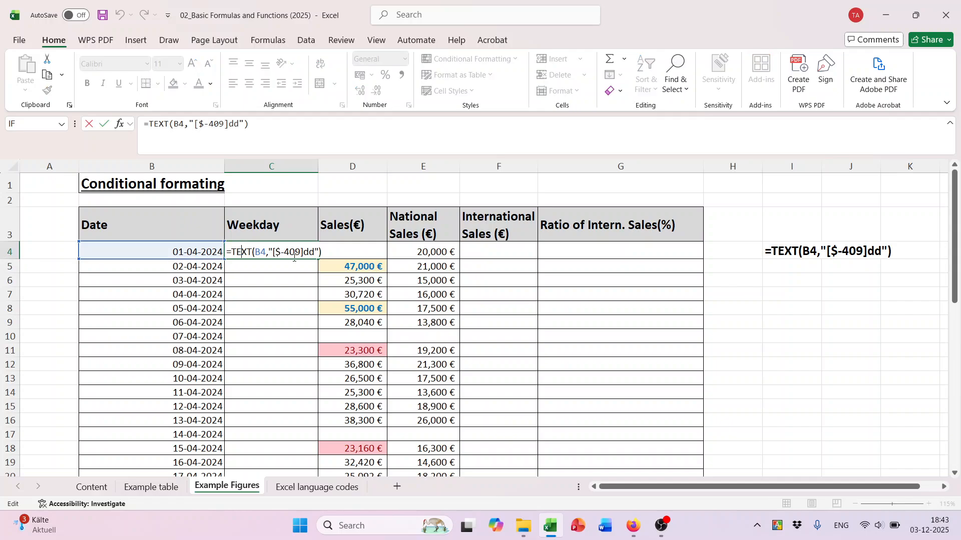
left_click(314, 252)
key("BackSpace")
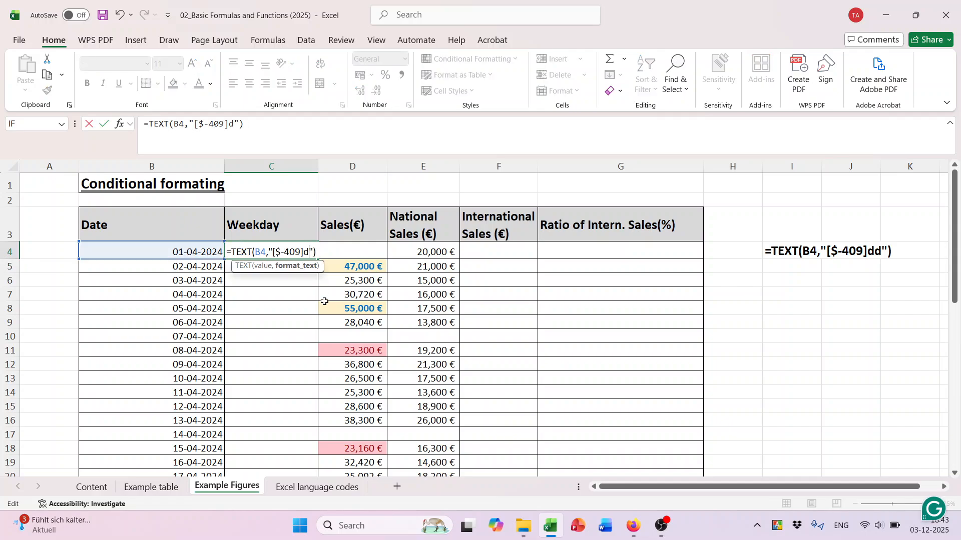
key("Return")
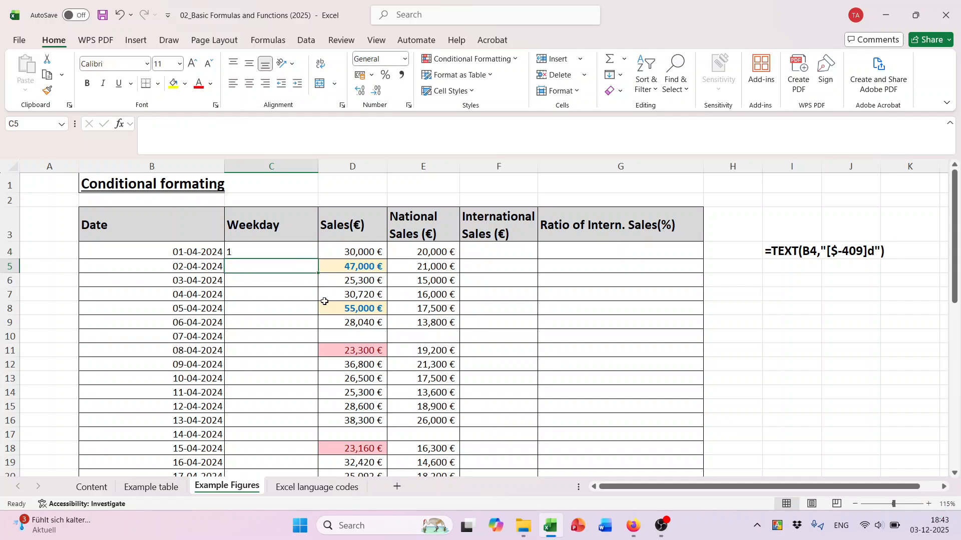
Restore the format code of the TEXT formula in C4 to "[$-409]dddd".
double_click(272, 252)
left_click(310, 249)
type("ddd")
key("Return")
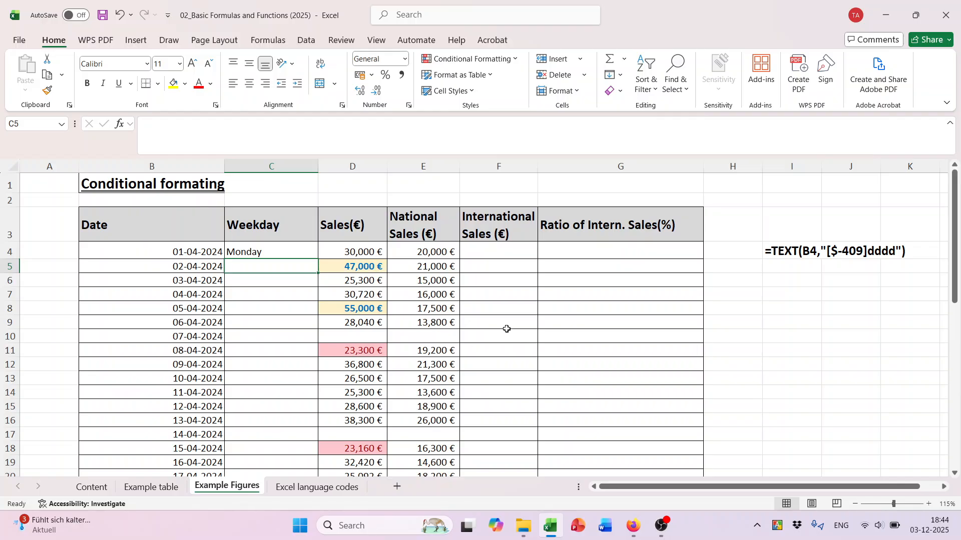
Copy the TEXT formula from C4 and paste it into I5.
left_click(253, 252)
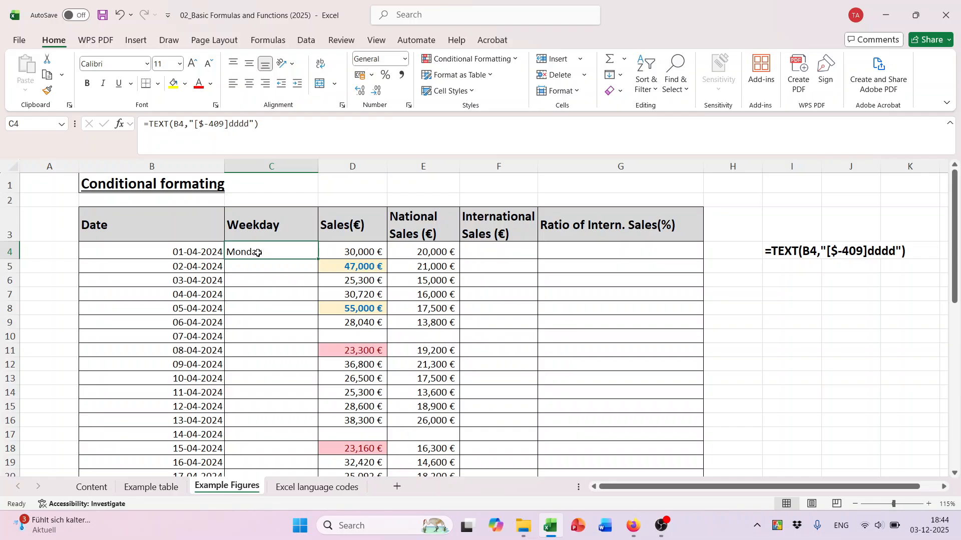
key("ctrl+c")
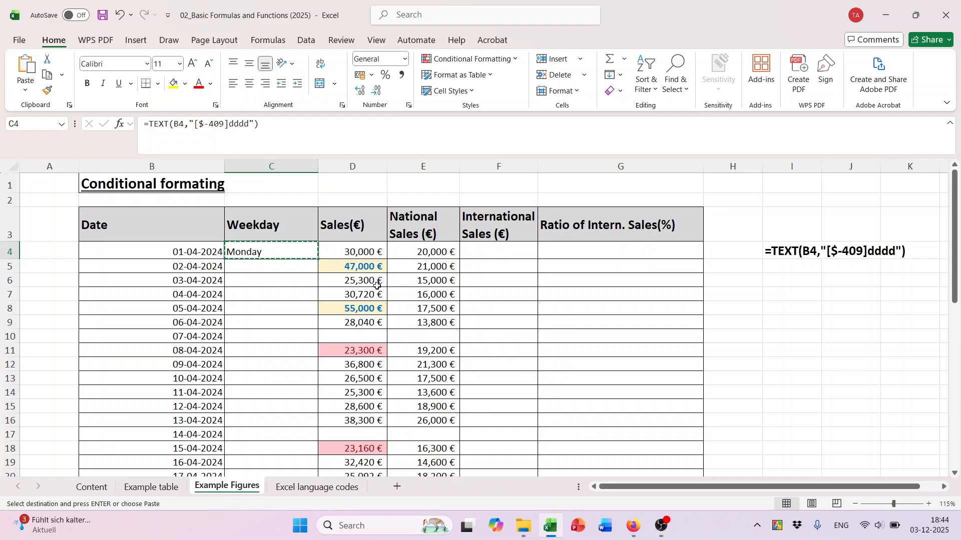
left_click(783, 268)
key("ctrl+v")
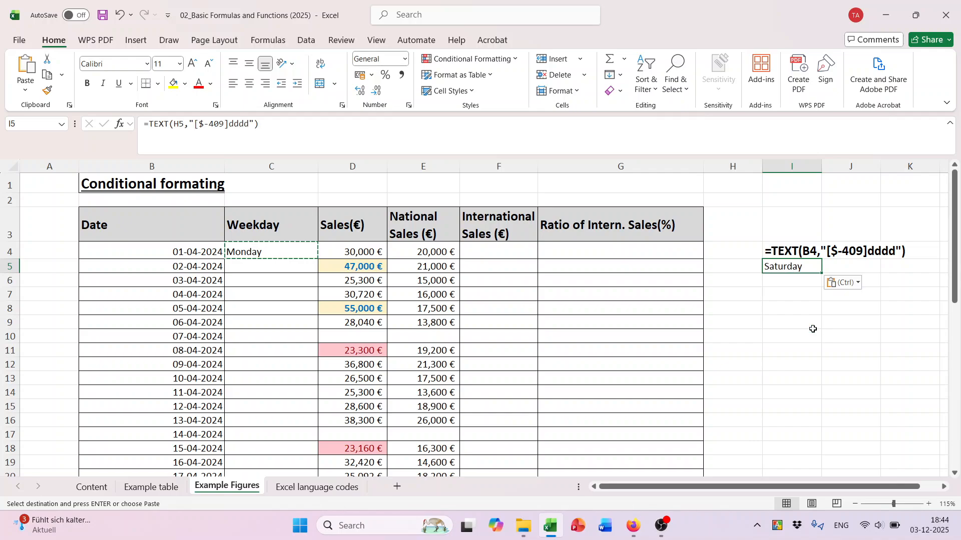
Replace the cell reference in the pasted TEXT formula in I5 with the date cell B5.
double_click(782, 268)
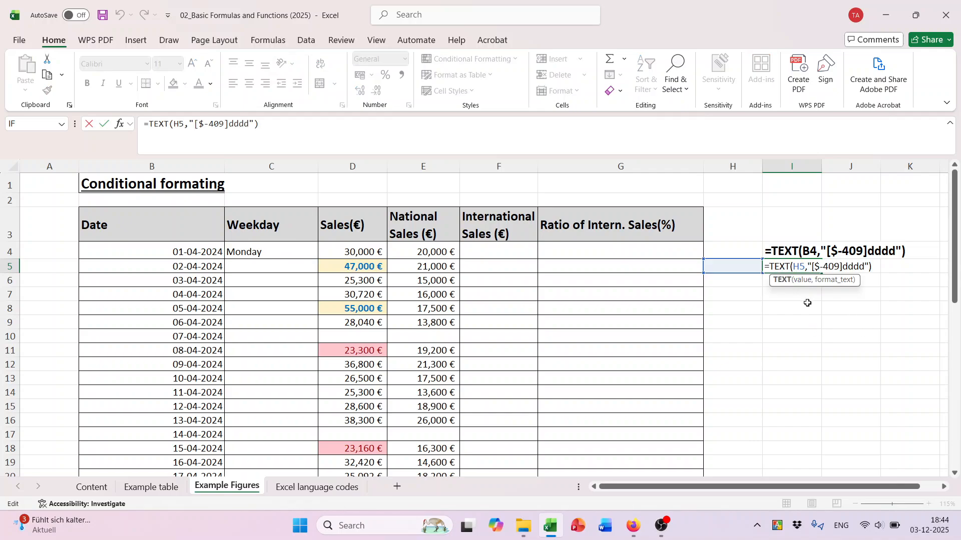
left_click(804, 267)
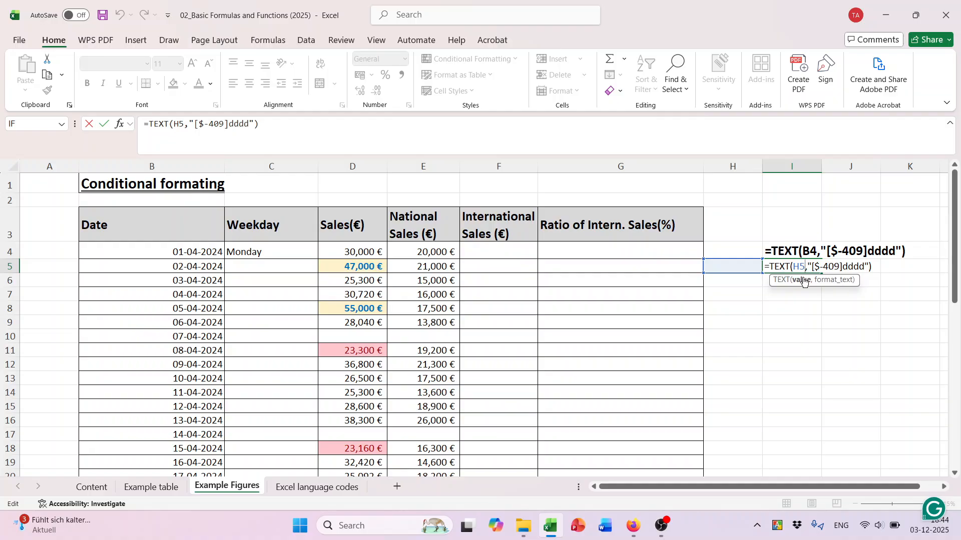
key("BackSpace")
key("BackSpace")
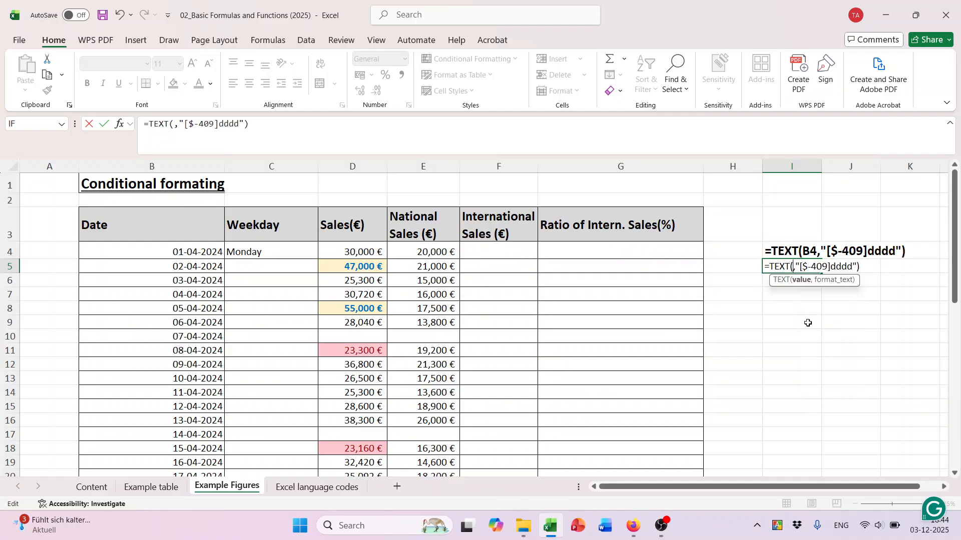
left_click(205, 265)
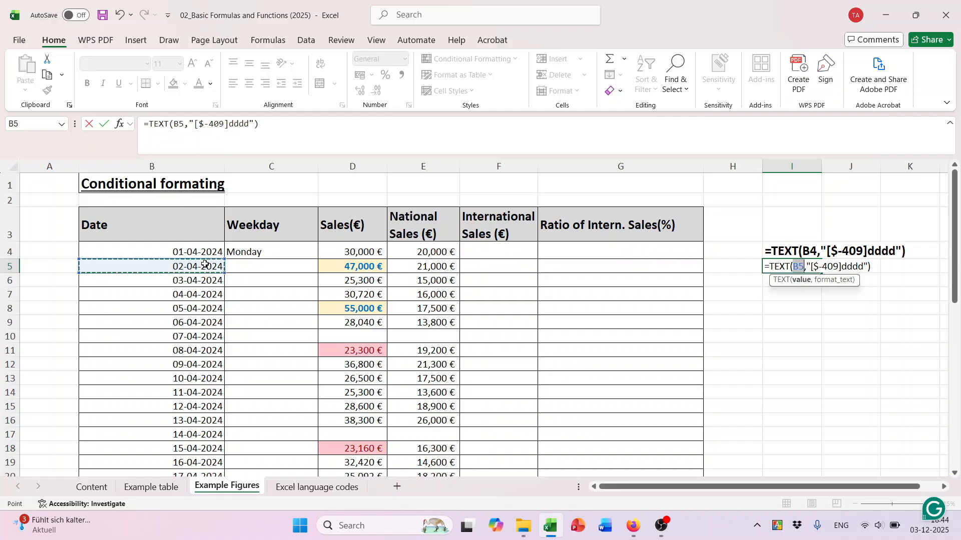
Change the format code in the I5 formula to get =TEXT(B5,"[$-409]tttt") and store it as plain text.
left_click(860, 265)
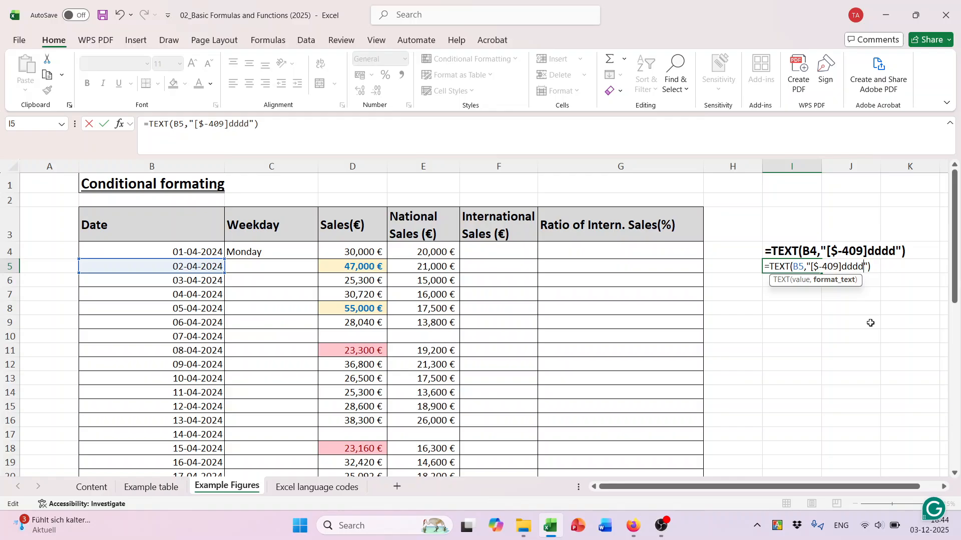
key("BackSpace")
key("BackSpace")
key("BackSpace")
key("BackSpace")
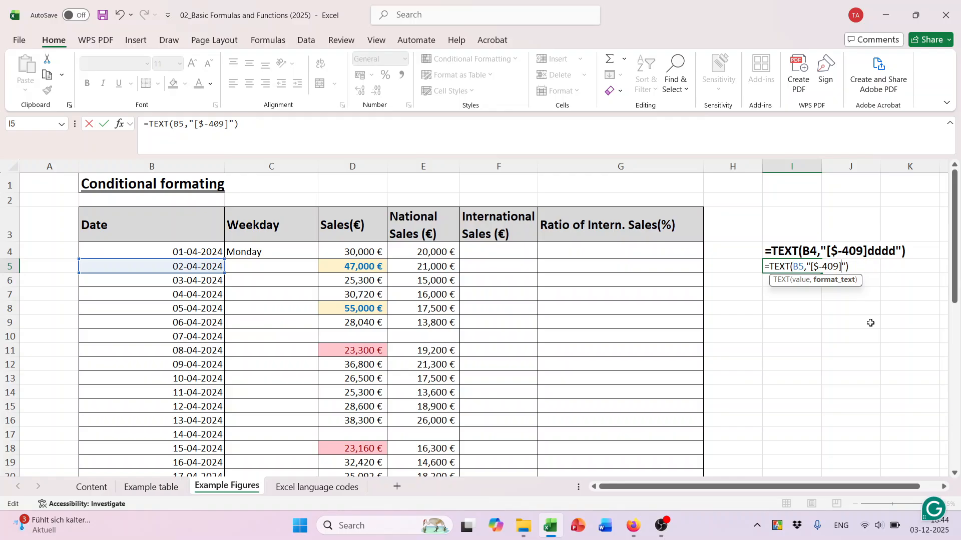
type("tttt")
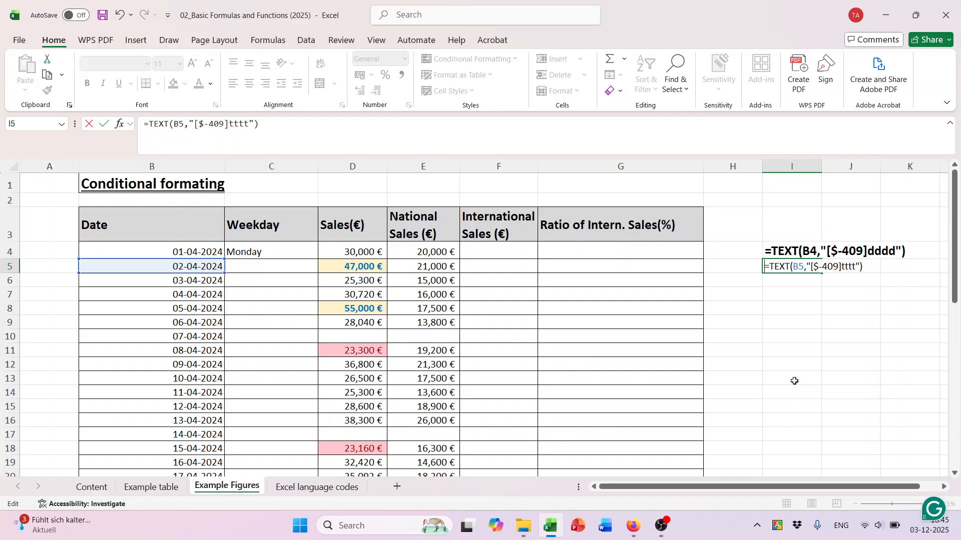
type("'")
key("Return")
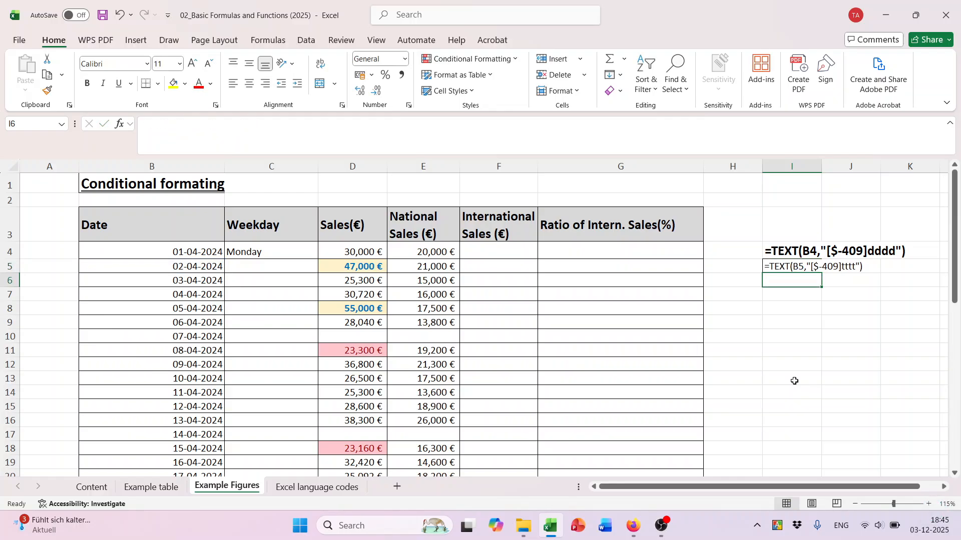
Fill the weekday formula from C4 down the Weekday column to the last dated row.
left_click(270, 251)
scroll(368, 261, "down", 2)
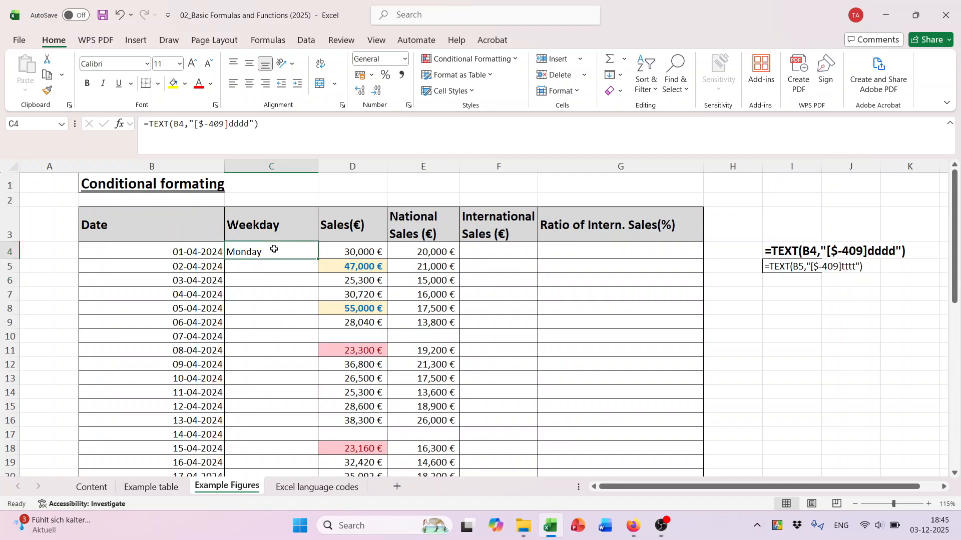
scroll(369, 261, "up", 2)
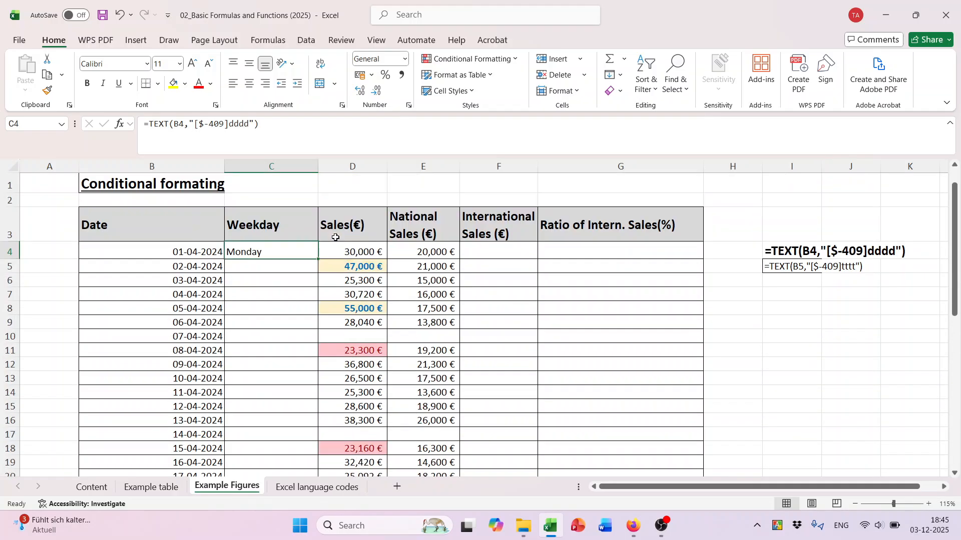
double_click(318, 257)
scroll(393, 285, "down", 7)
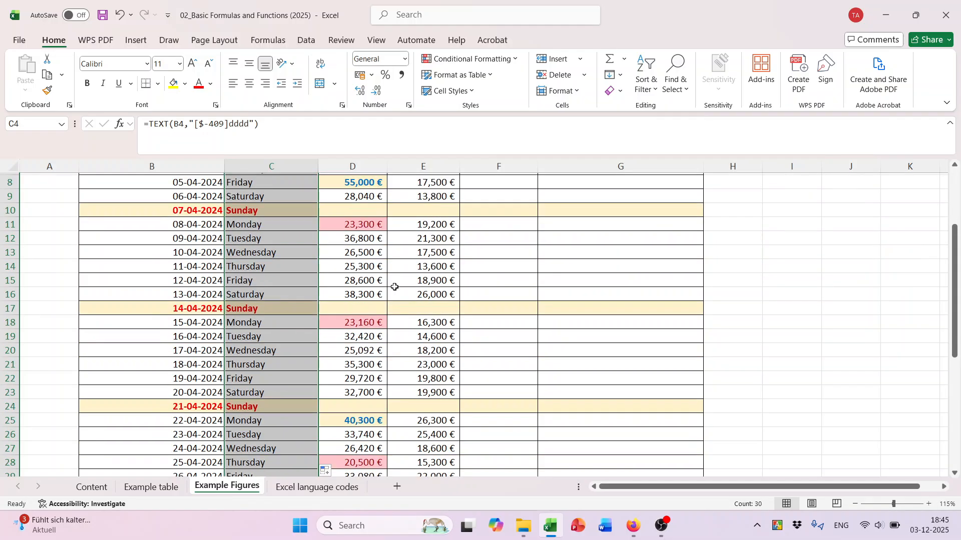
scroll(394, 287, "up", 7)
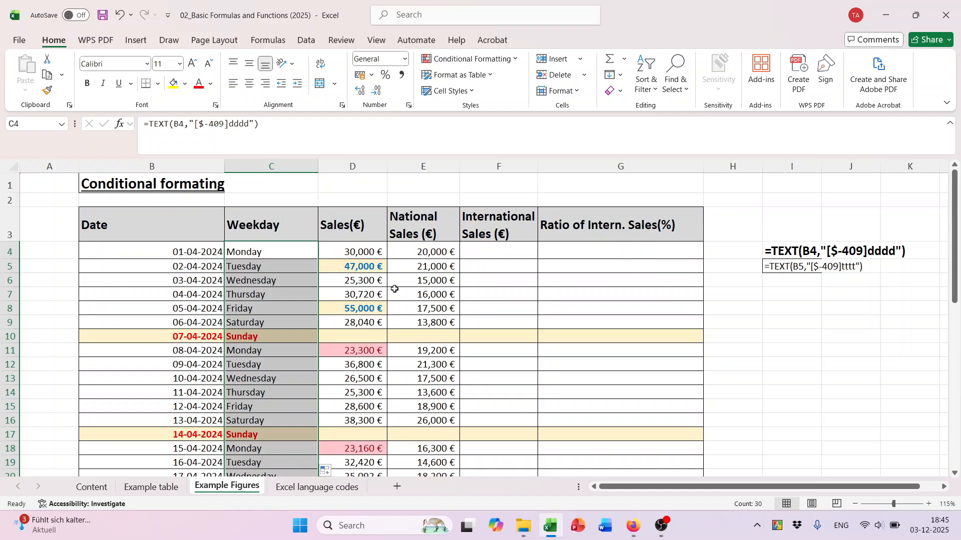
Enter =D4-E4 in F4 to calculate international sales from total and national sales.
left_click(359, 233)
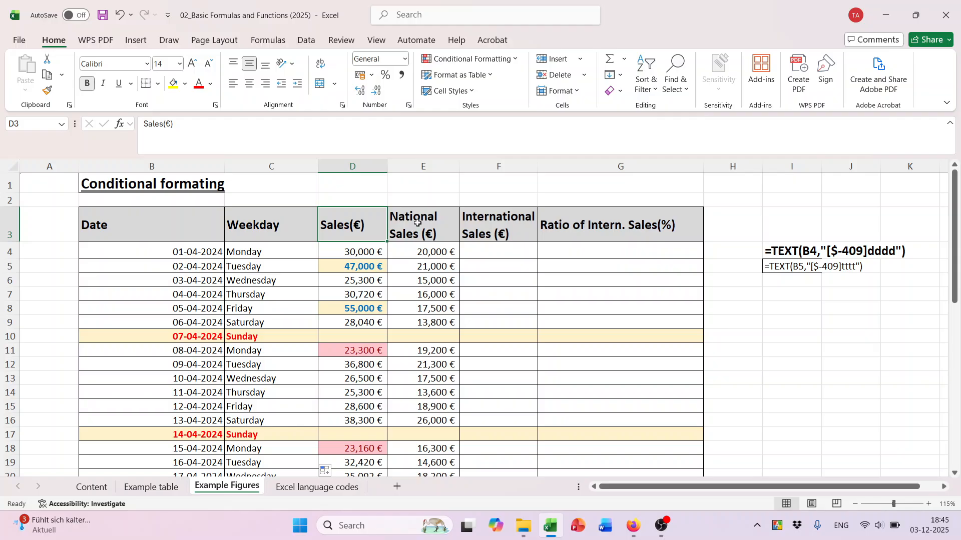
left_click(498, 254)
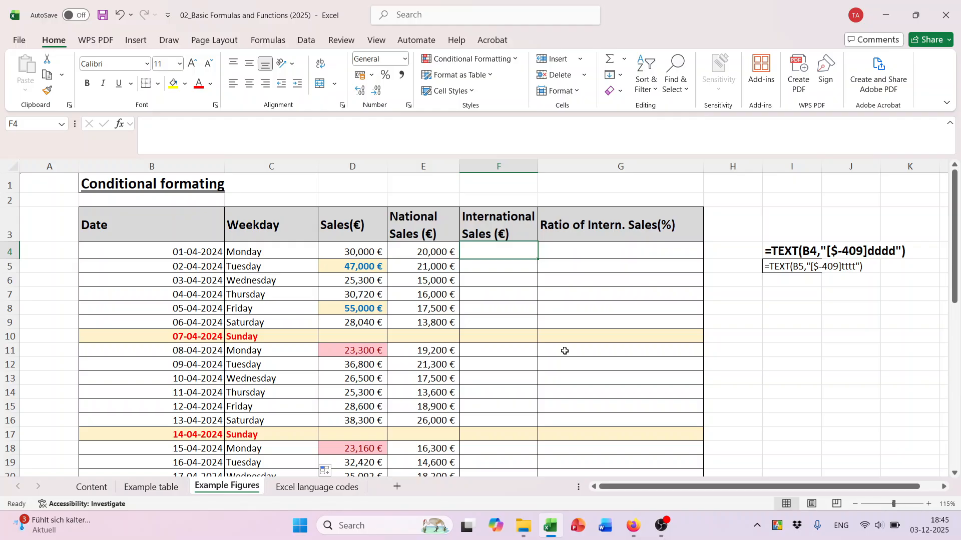
type("=")
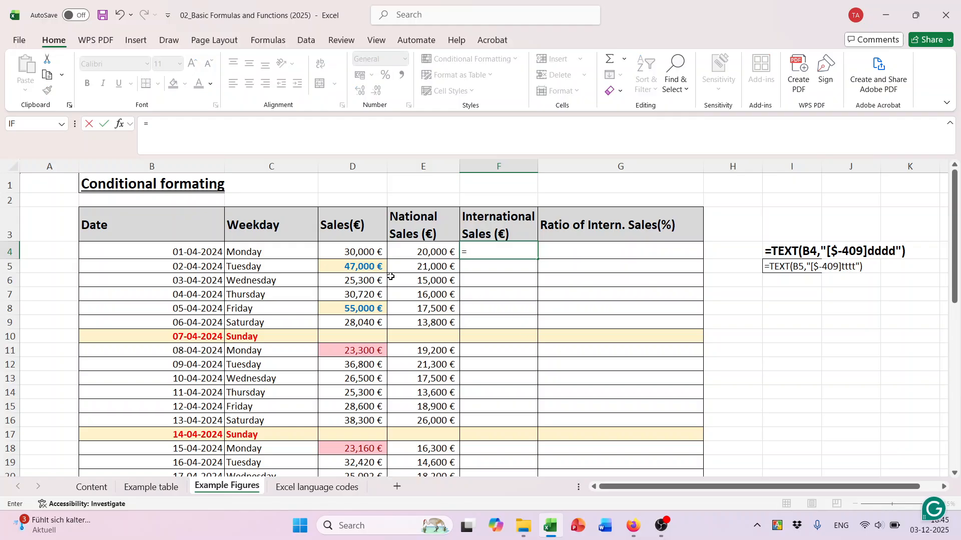
left_click(368, 252)
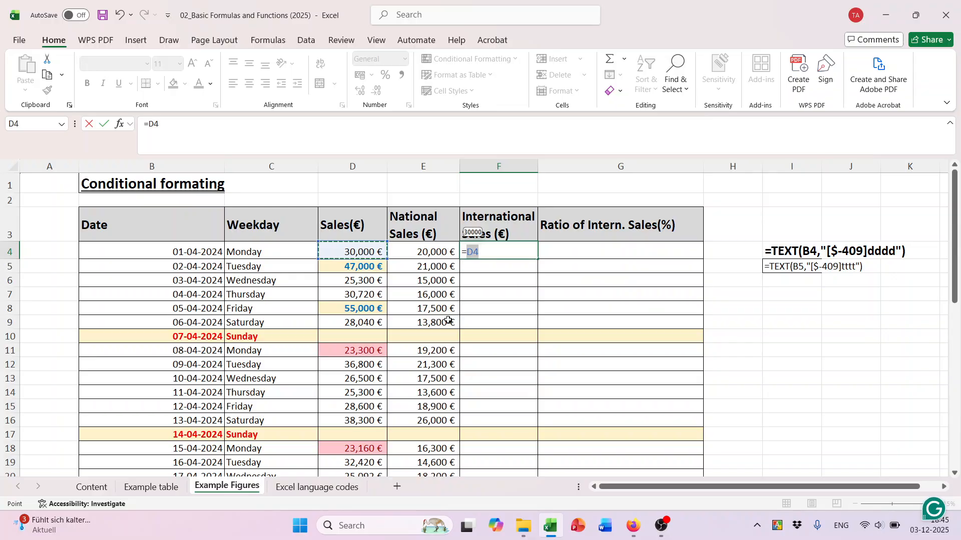
type("-")
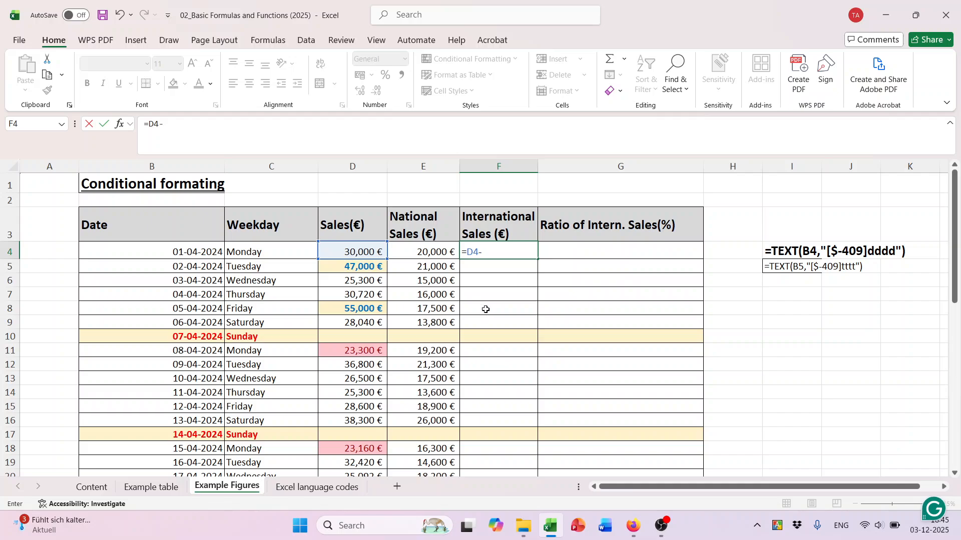
left_click(436, 254)
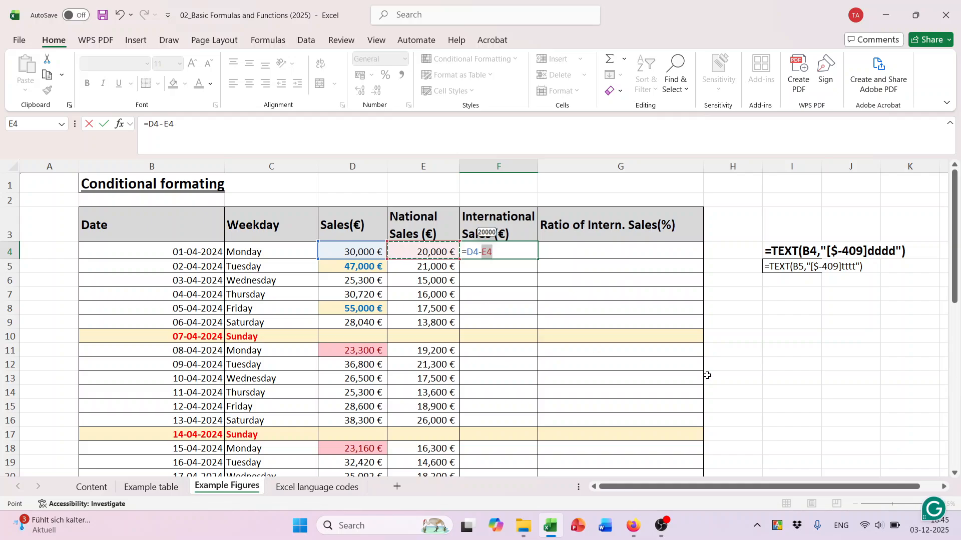
key("Return")
Fill the international sales formula from F4 down to the last dated row.
left_click(475, 249)
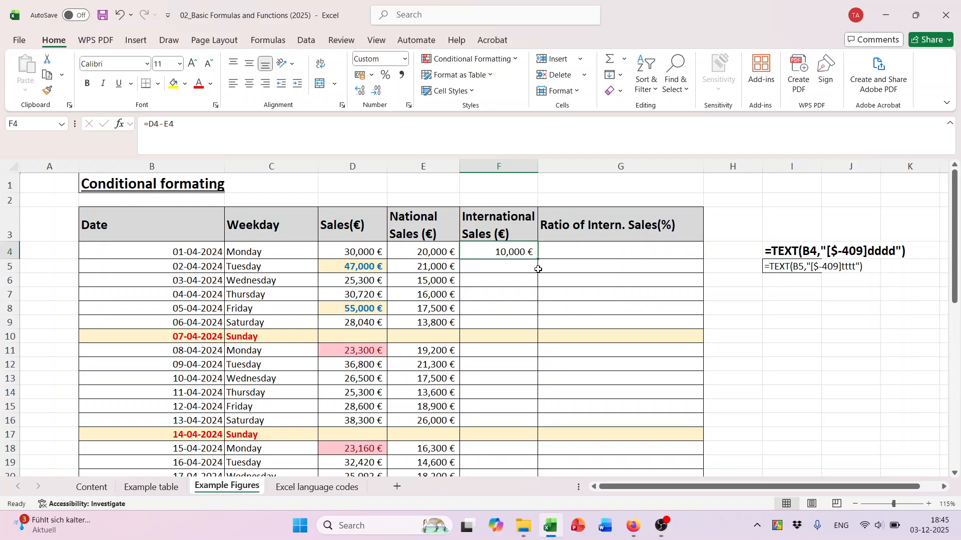
double_click(540, 260)
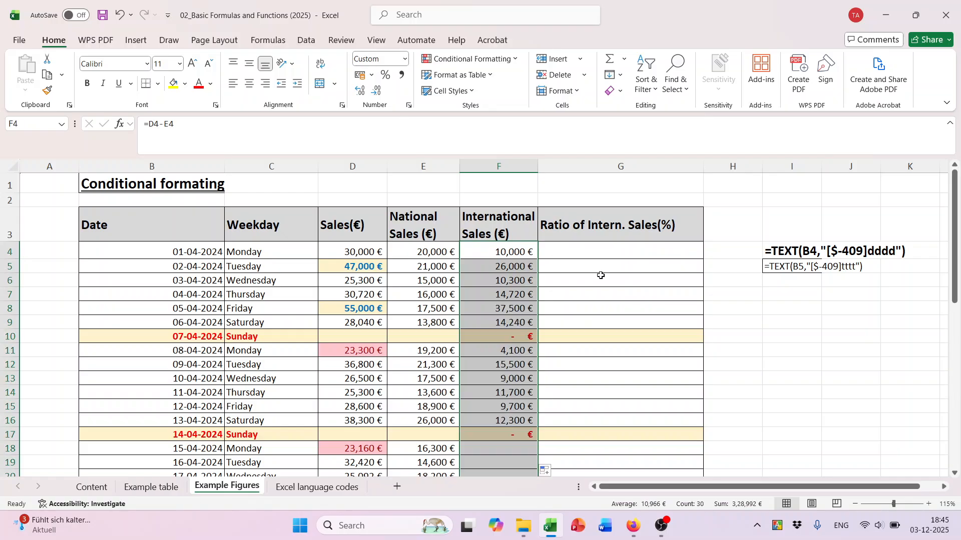
scroll(600, 274, "down", 7)
scroll(600, 275, "up", 7)
Enter =F4/D4 in G4 to calculate the ratio of international sales to total sales.
left_click(576, 244)
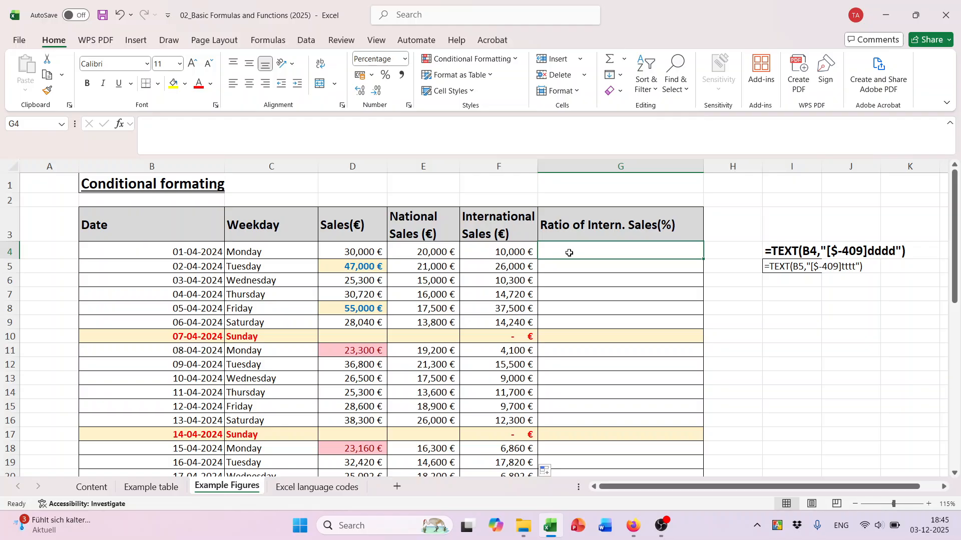
type("=")
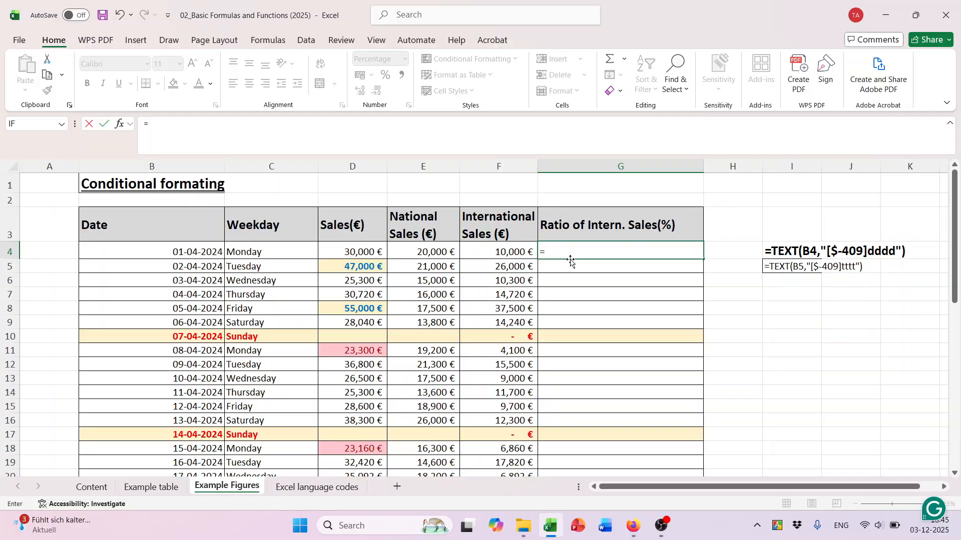
left_click(517, 252)
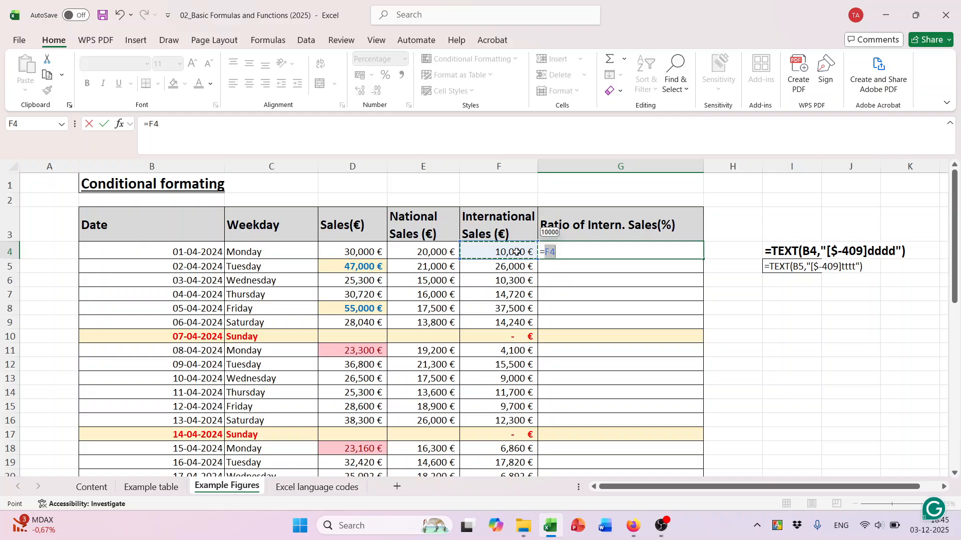
type("/")
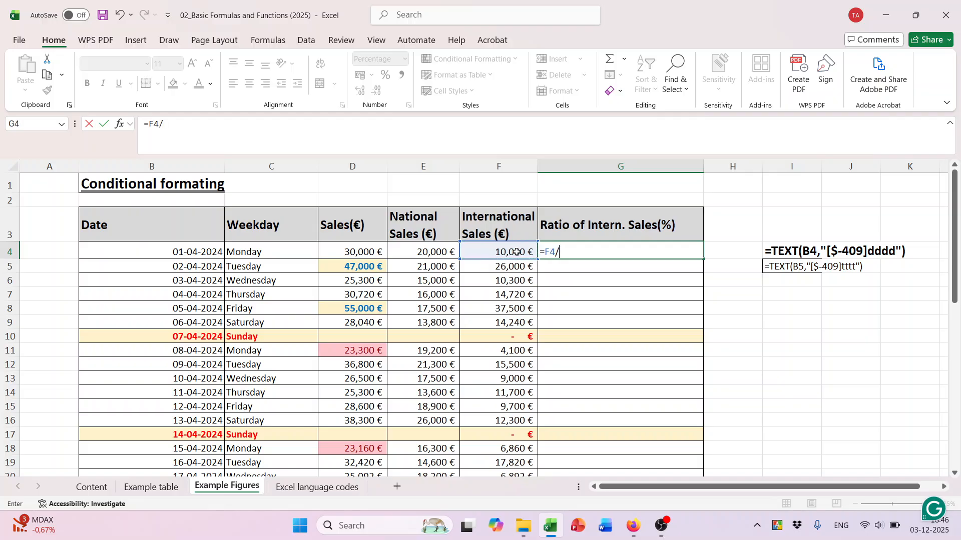
left_click(365, 252)
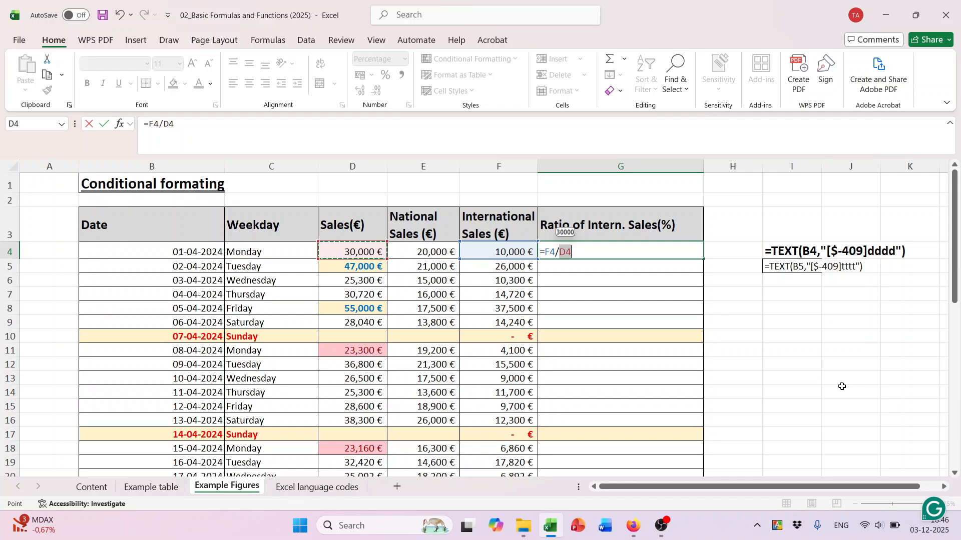
key("Return")
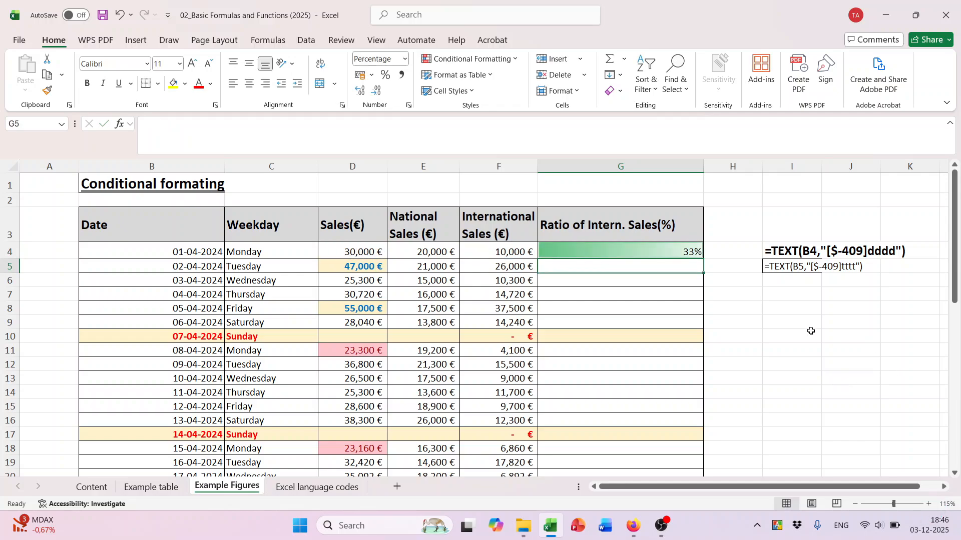
Fill the ratio formula from G4 down through G33.
left_click(680, 248)
left_click_drag(702, 259, 732, 417)
scroll(750, 378, "up", 5)
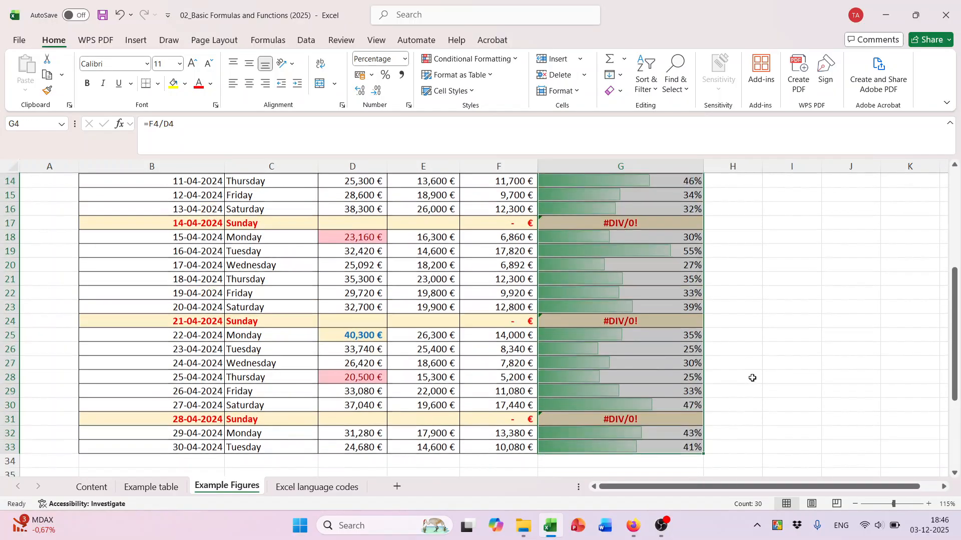
left_click(671, 321)
Clear all formatting from the ratio values in G4:G33, keeping their formulas.
left_click(607, 250)
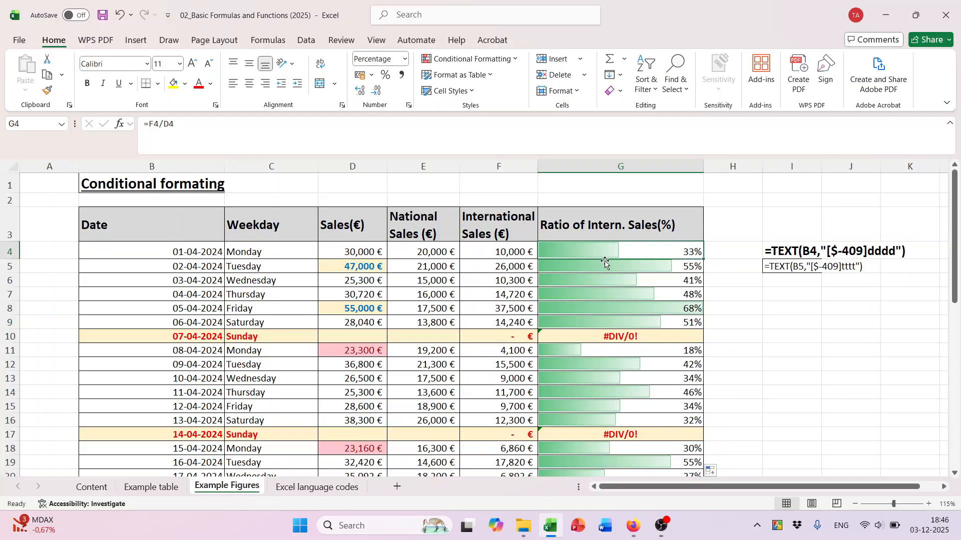
scroll(611, 268, "down", 4)
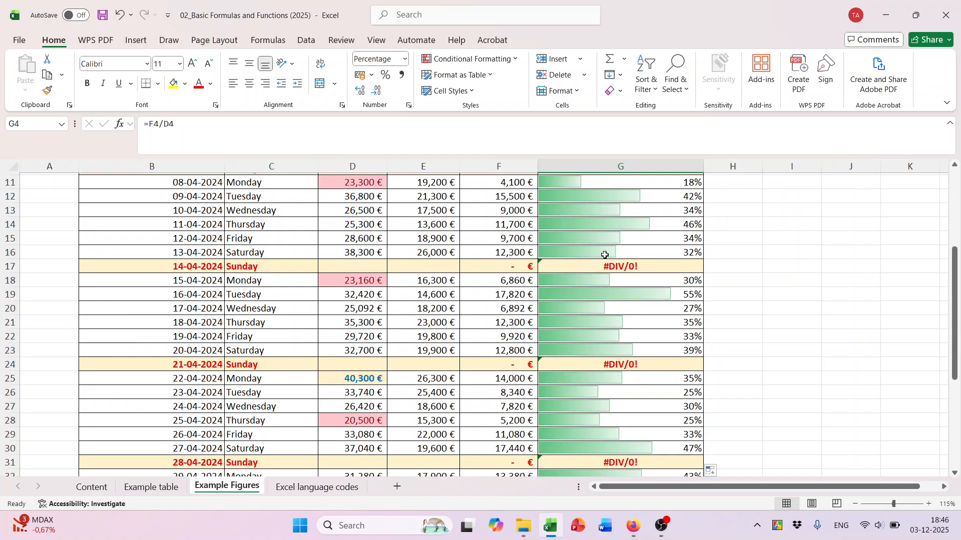
scroll(606, 253, "up", 4)
left_click_drag(604, 253, 638, 429)
scroll(640, 350, "up", 5)
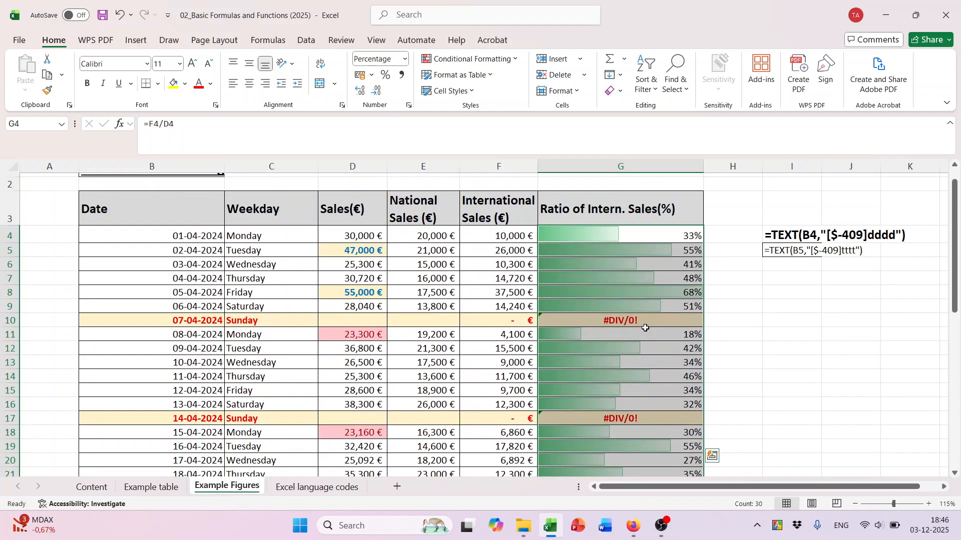
left_click(619, 91)
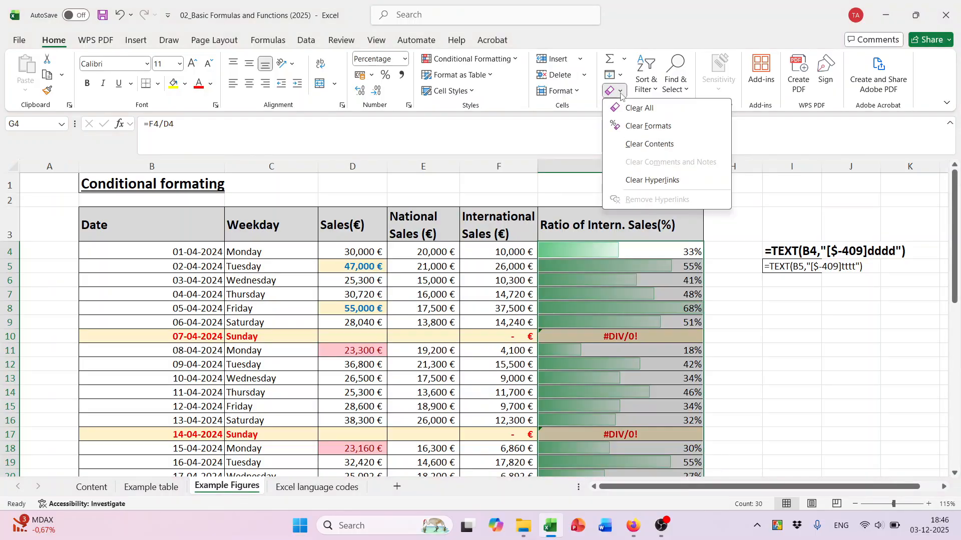
left_click(636, 124)
left_click(736, 309)
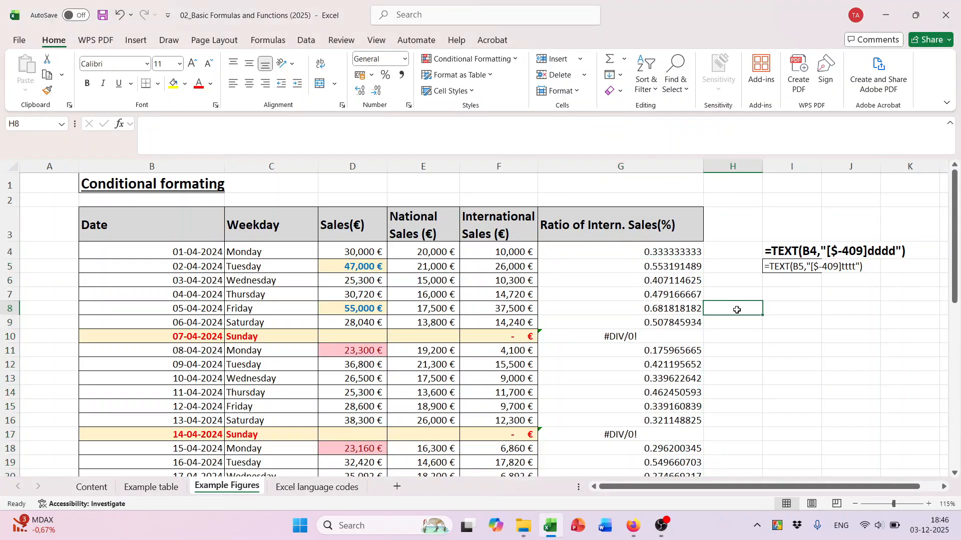
Examine the ratio column's results in the Sunday rows, including the formulas in G10 and G17.
scroll(650, 329, "down", 1)
scroll(634, 333, "up", 1)
left_click(616, 340)
left_click(636, 430)
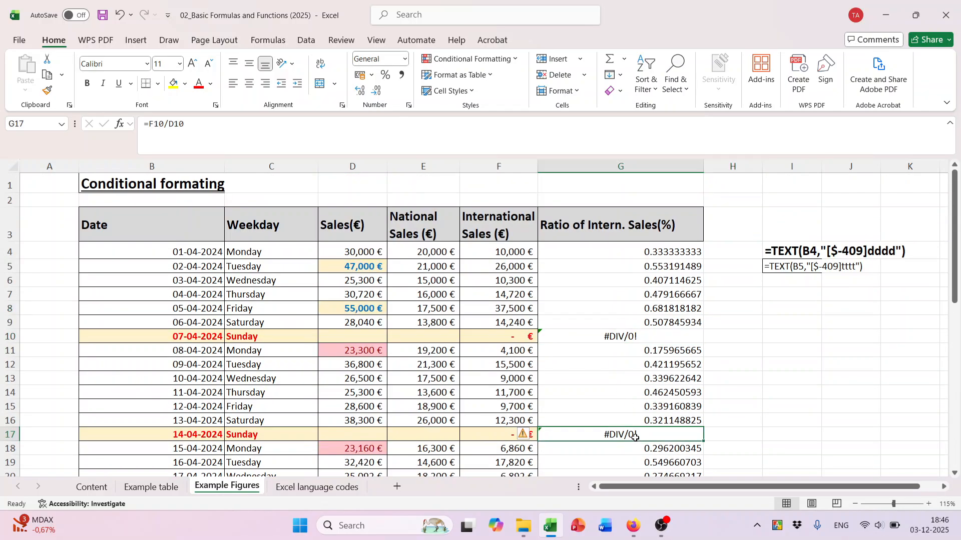
left_click(643, 334)
scroll(643, 372, "down", 6)
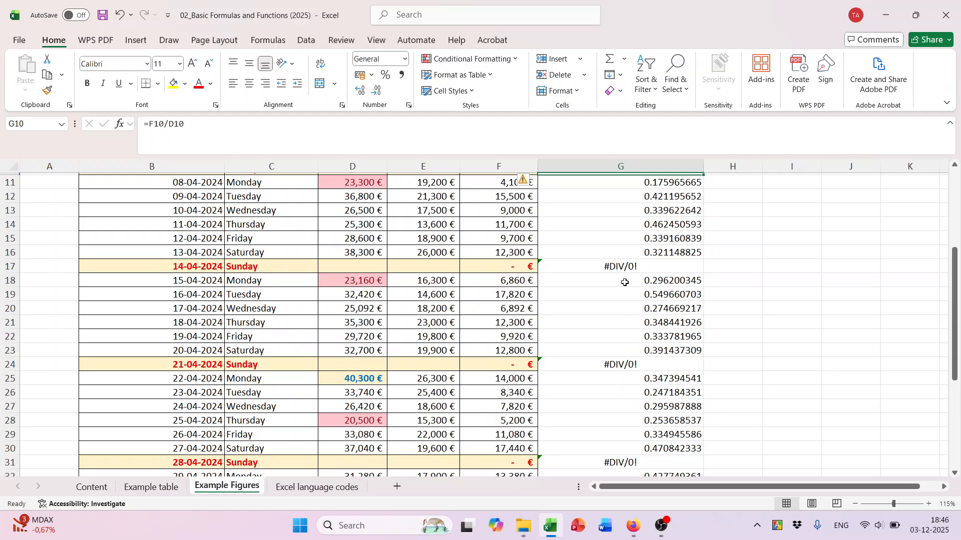
scroll(624, 273, "up", 5)
scroll(622, 291, "up", 2)
Wrap the ratio formula in G4 with IFERROR so errors return empty text: =IFERROR(F4/D4,"").
left_click(650, 252)
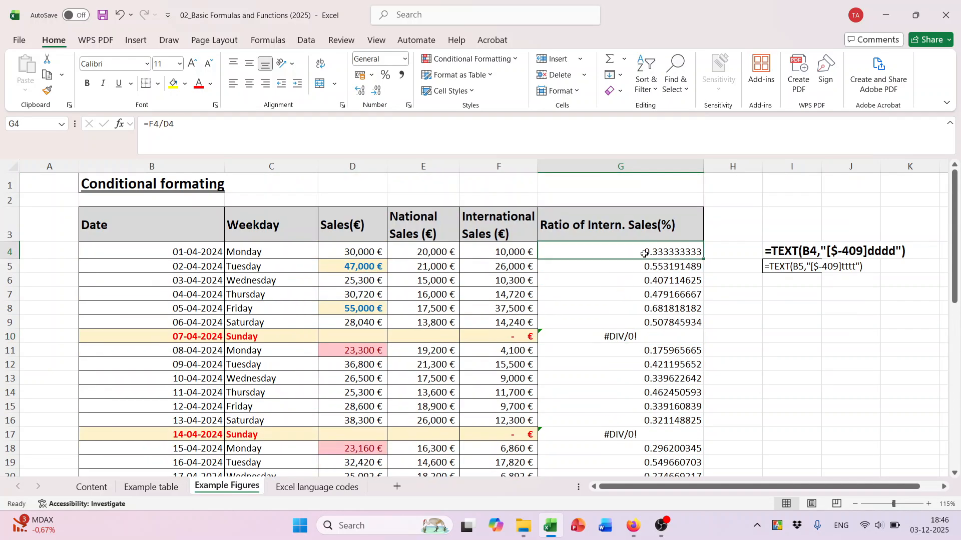
left_click(150, 122)
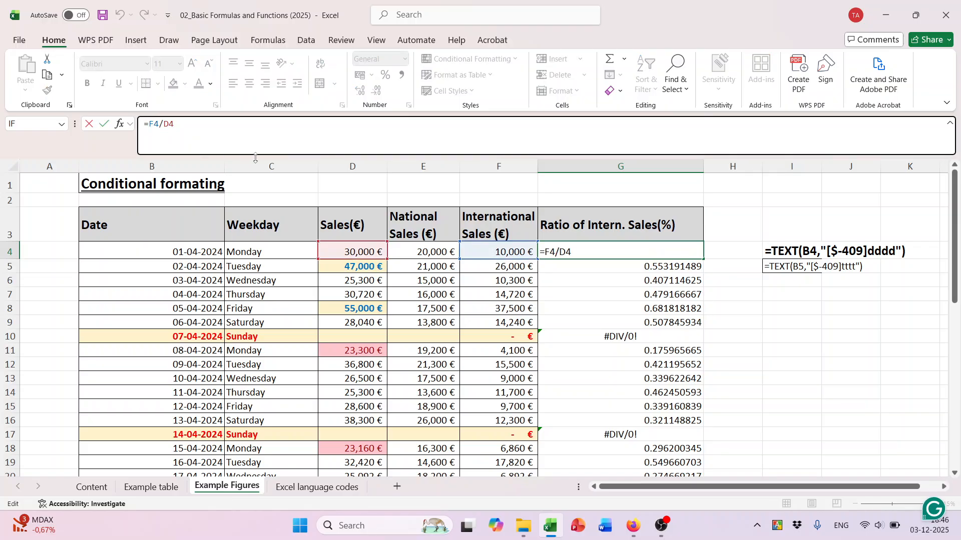
type("i")
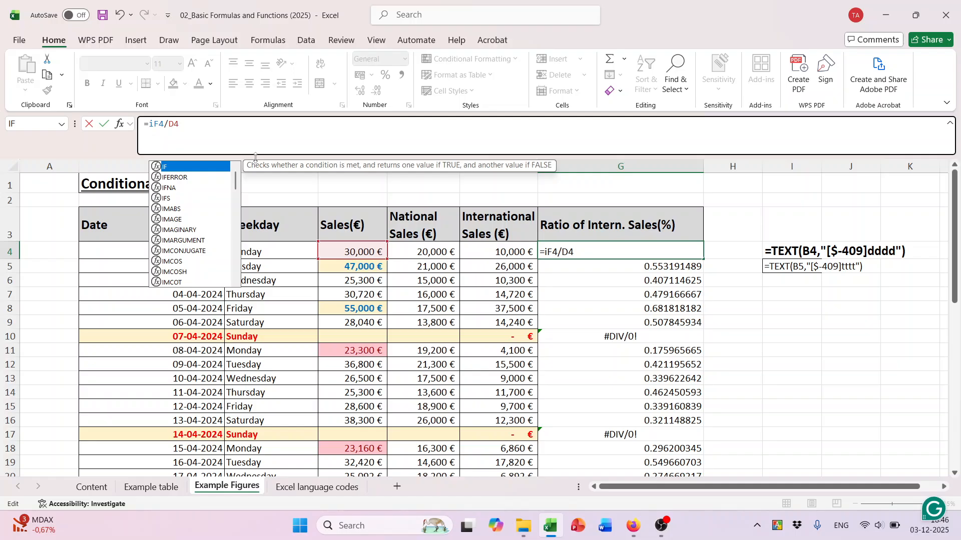
type("f")
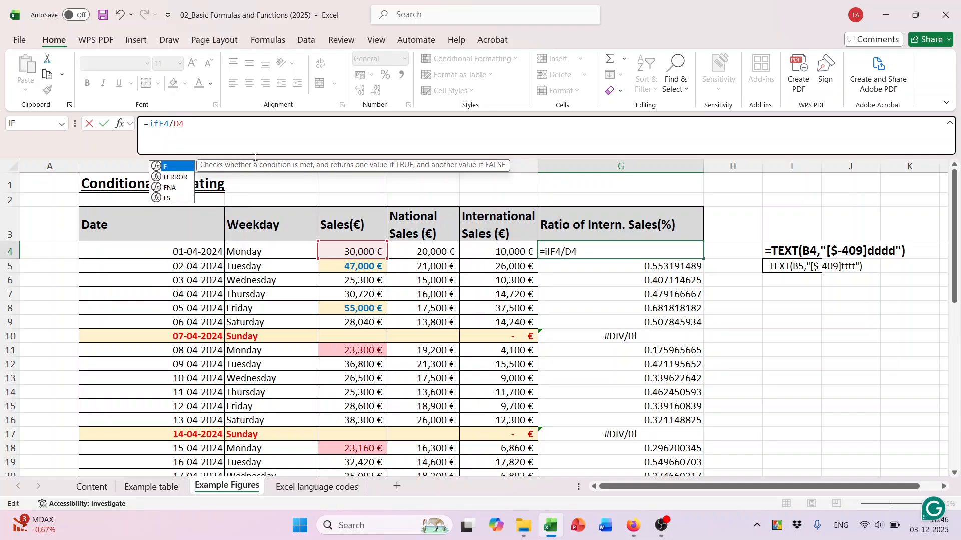
key("Down")
key("Tab")
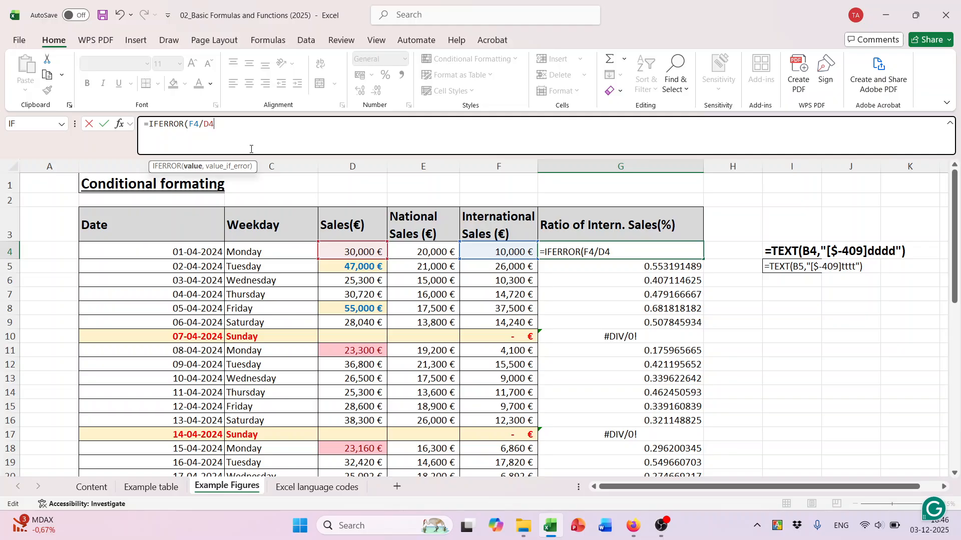
type(",")
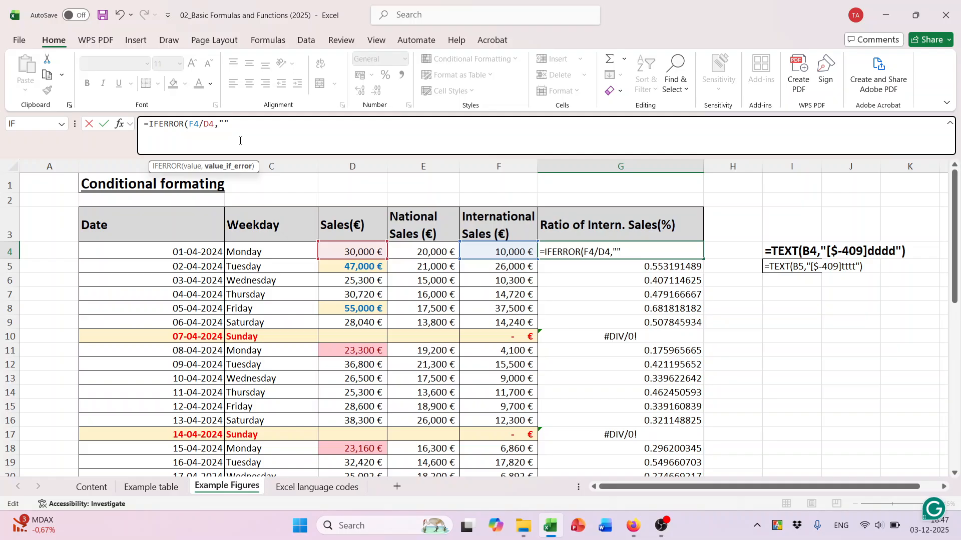
type(")")
key("Return")
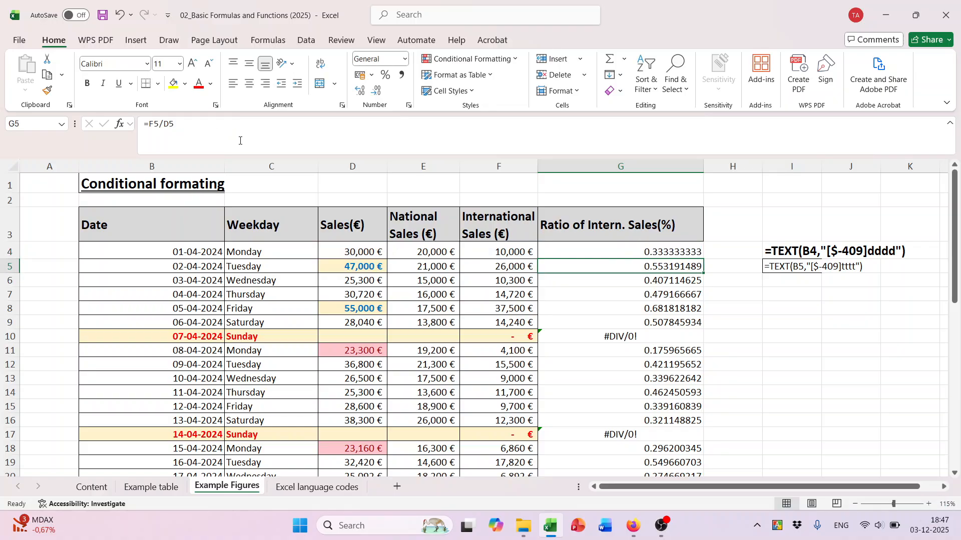
Fill the IFERROR ratio formula from G4 down through G33.
left_click(698, 253)
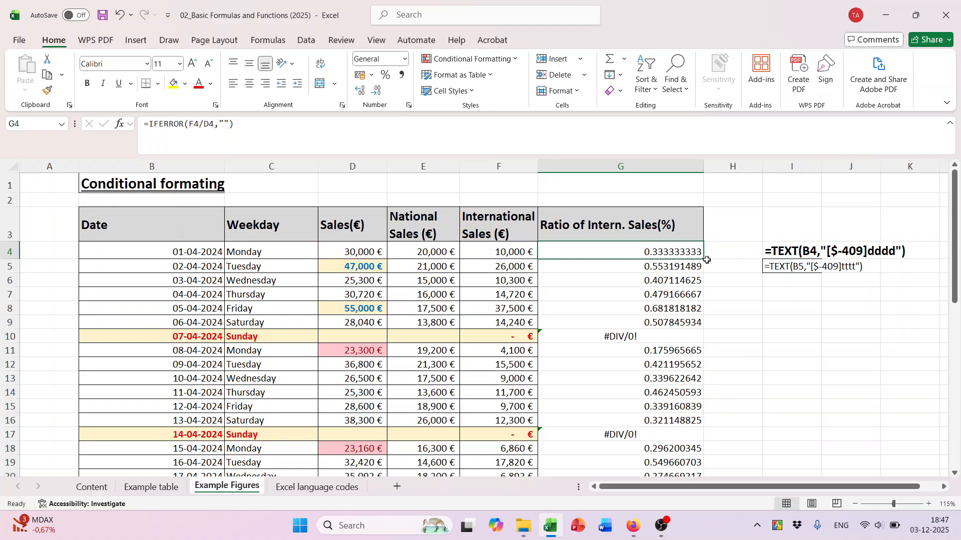
double_click(706, 261)
scroll(744, 279, "down", 5)
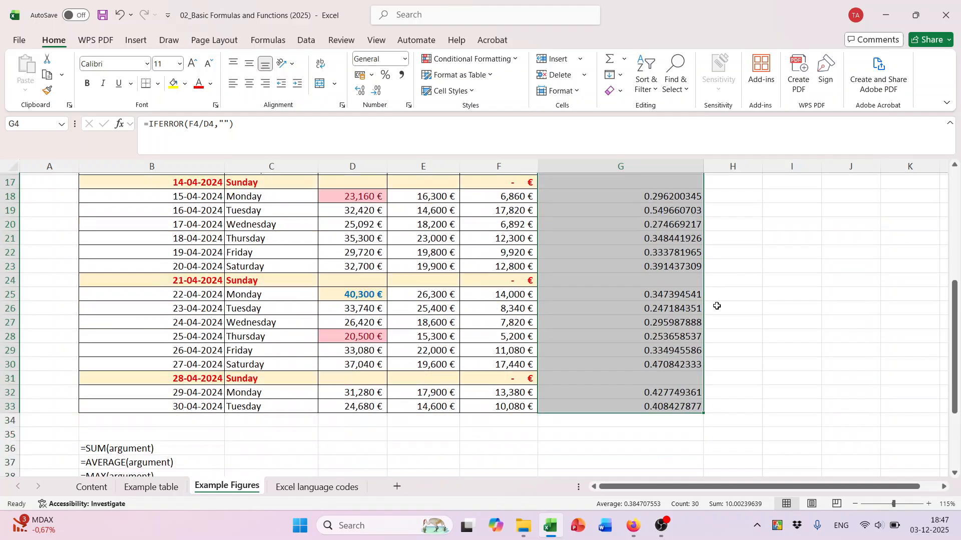
scroll(689, 308, "up", 4)
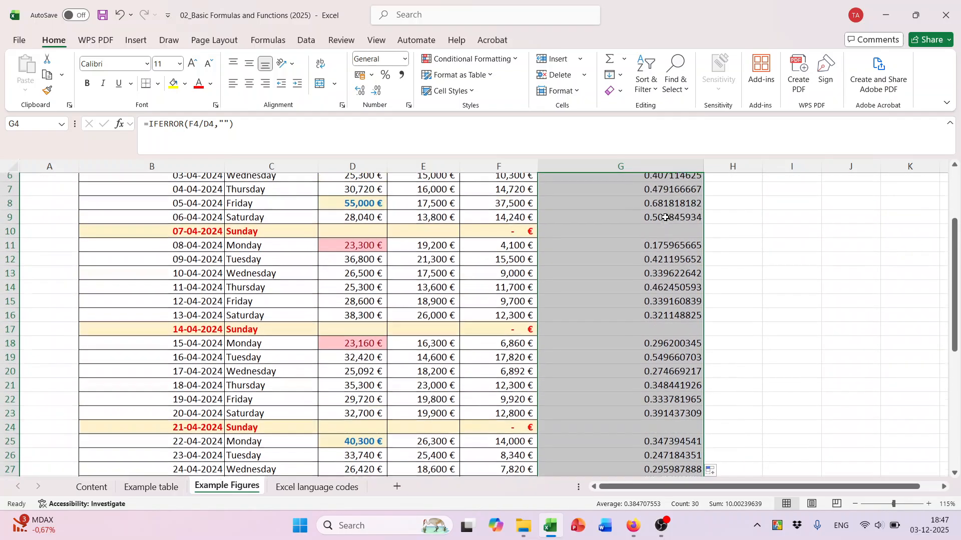
scroll(666, 216, "up", 2)
scroll(667, 261, "down", 4)
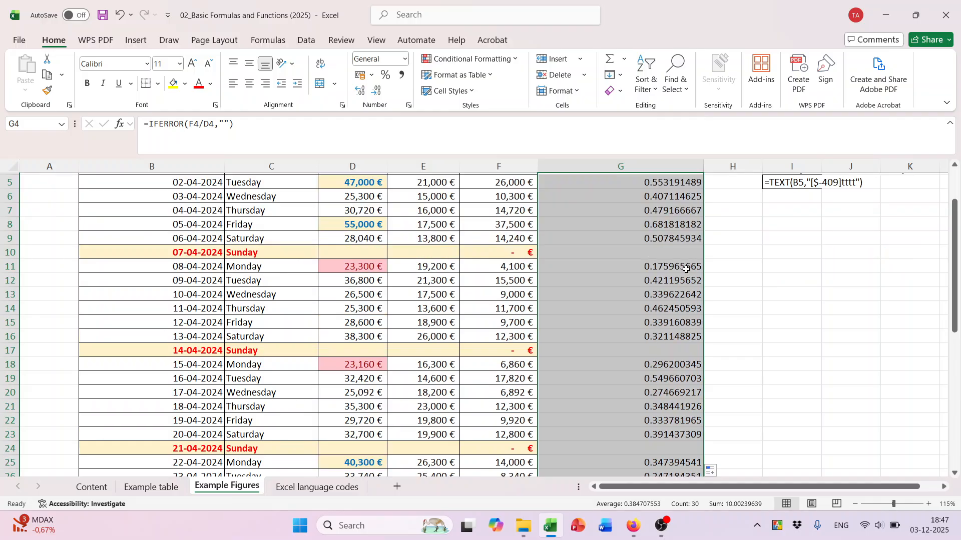
scroll(683, 260, "up", 4)
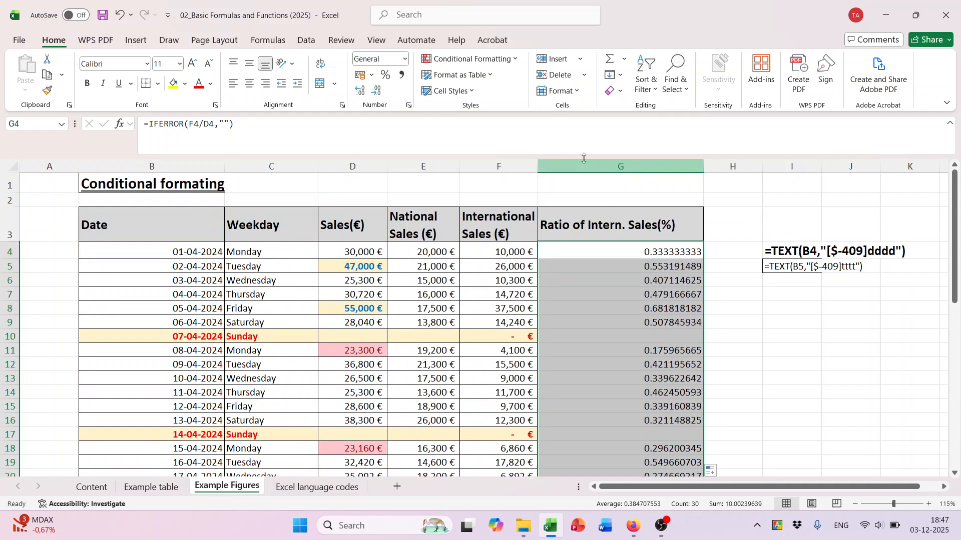
Format the ratio values in G4:G33 as percentages without decimals.
left_click(386, 76)
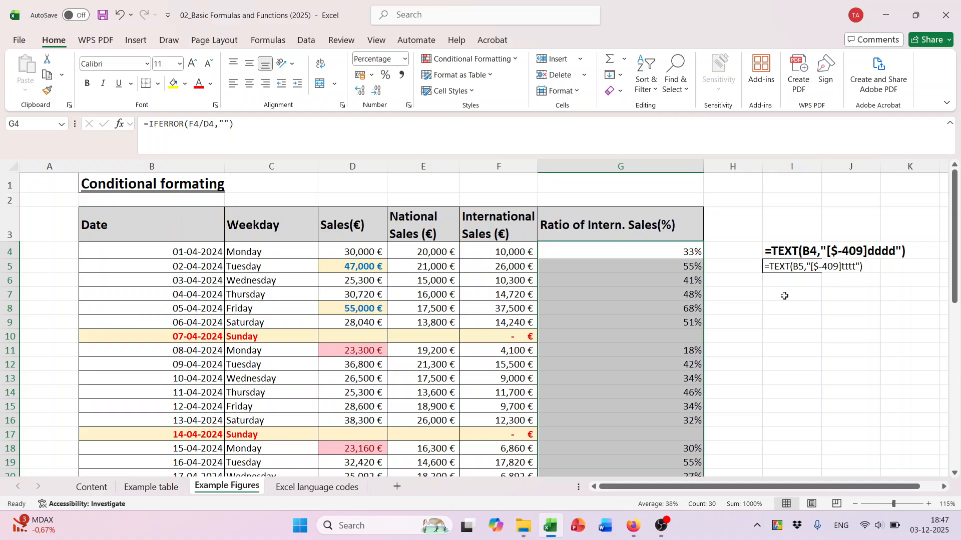
scroll(765, 305, "down", 3)
scroll(683, 310, "up", 3)
scroll(683, 310, "up", 1)
left_click(756, 223)
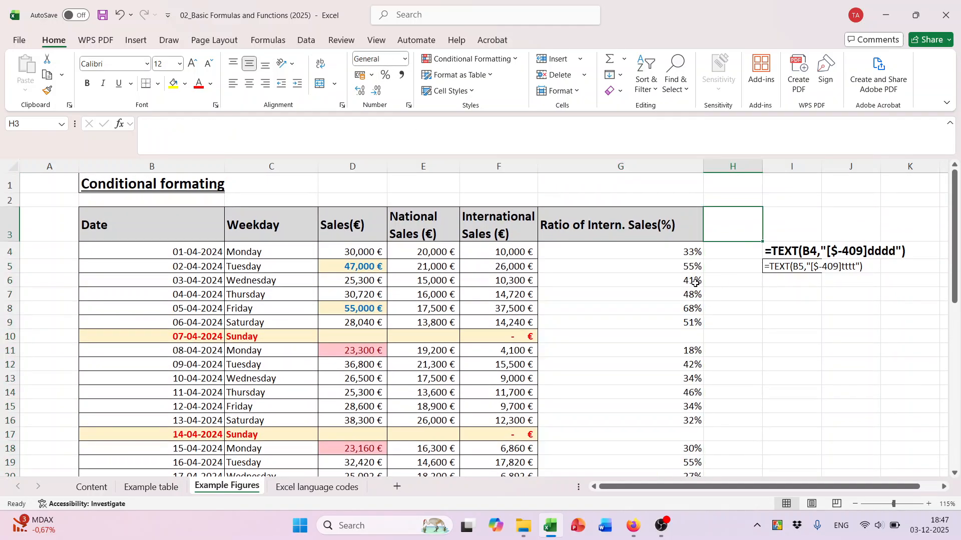
Apply red gradient-fill data bars to the ratio percentages in G4:G33 with conditional formatting.
left_click_drag(684, 256, 647, 431)
scroll(666, 325, "up", 5)
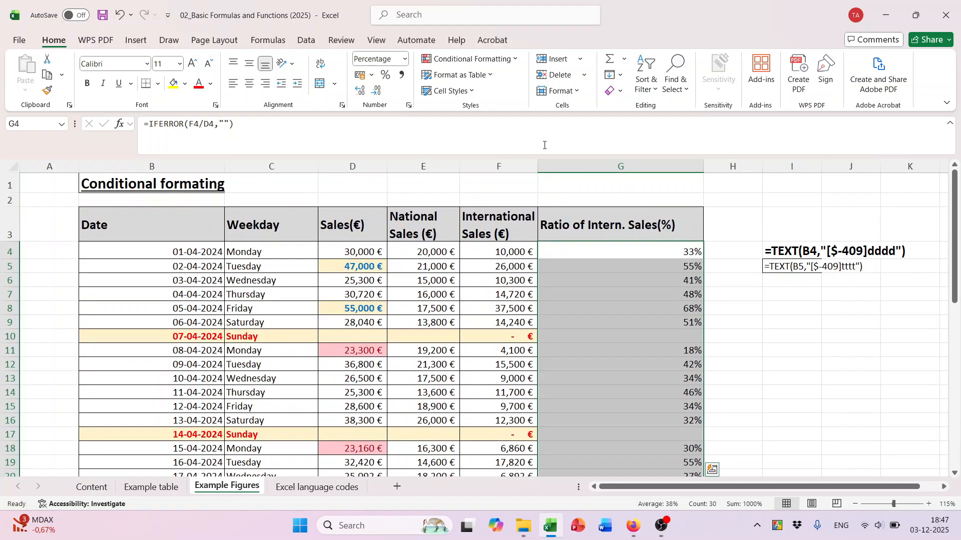
left_click(515, 61)
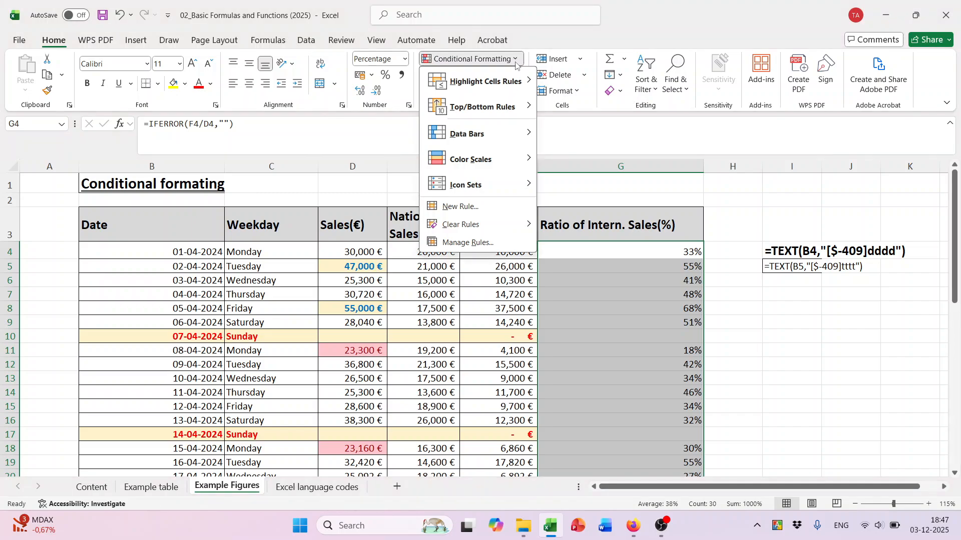
mouse_move(478, 171)
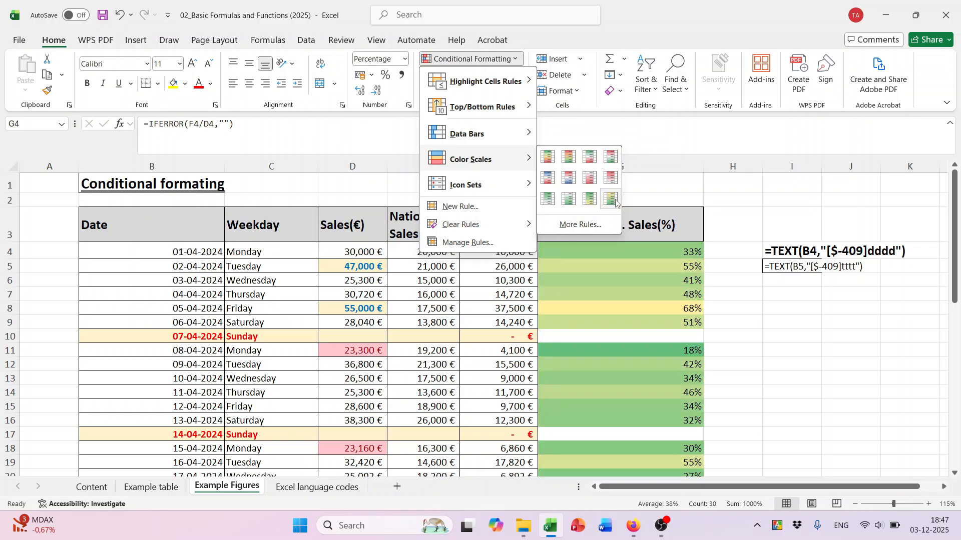
mouse_move(517, 187)
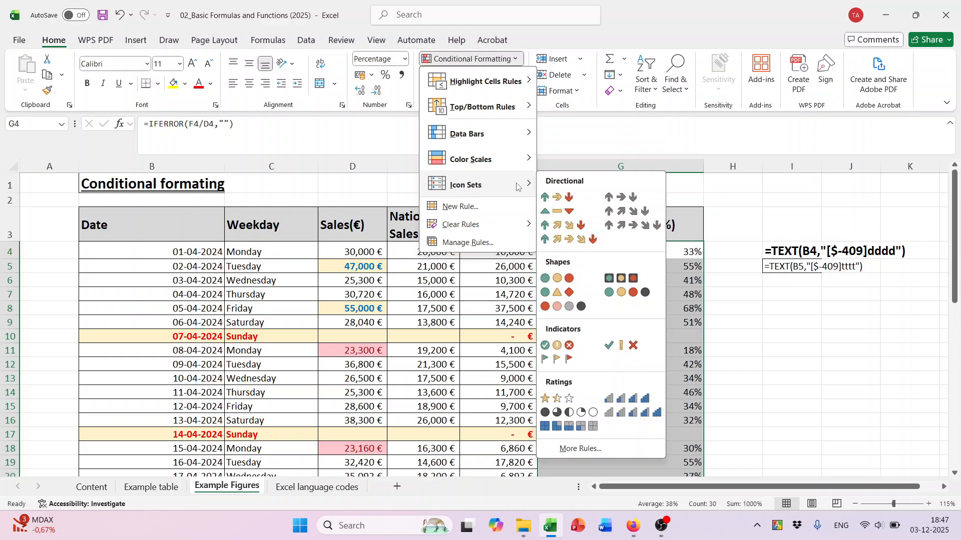
mouse_move(513, 139)
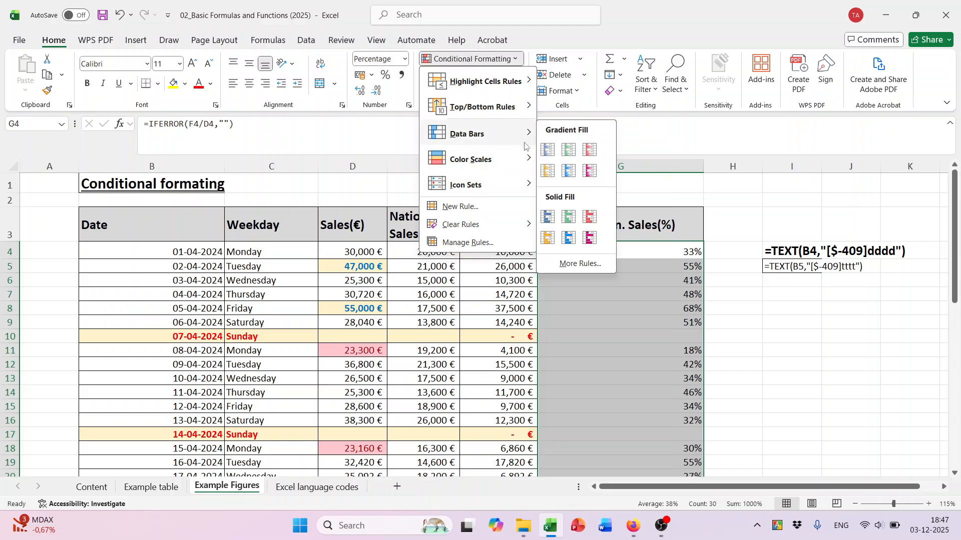
left_click(589, 150)
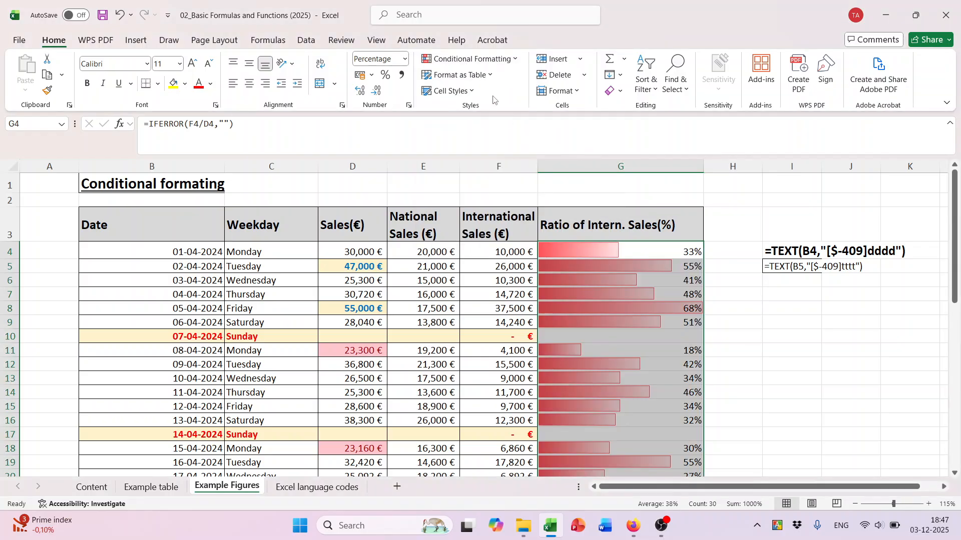
Preview the directional icon sets on the ratio column without applying one, and examine the data bars down to row 33.
left_click(490, 75)
left_click(515, 60)
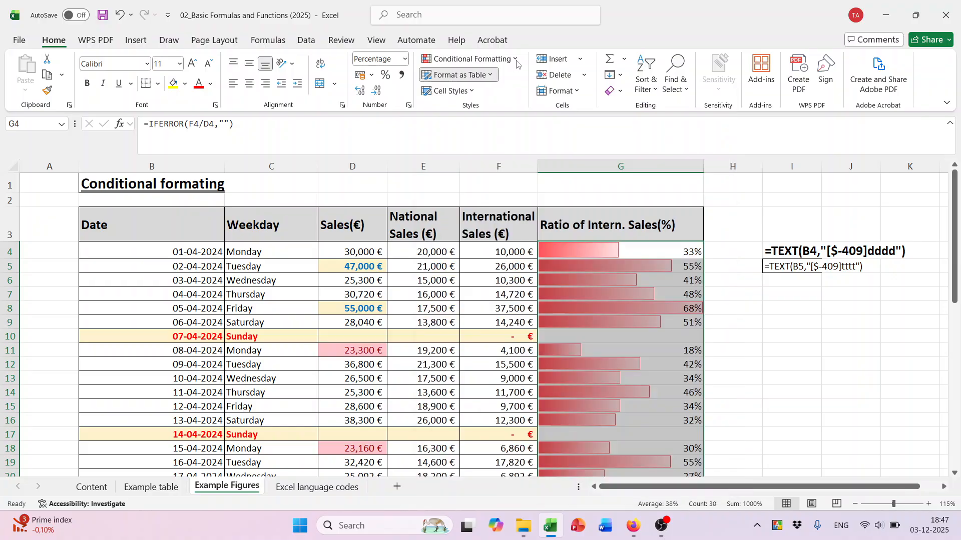
mouse_move(465, 186)
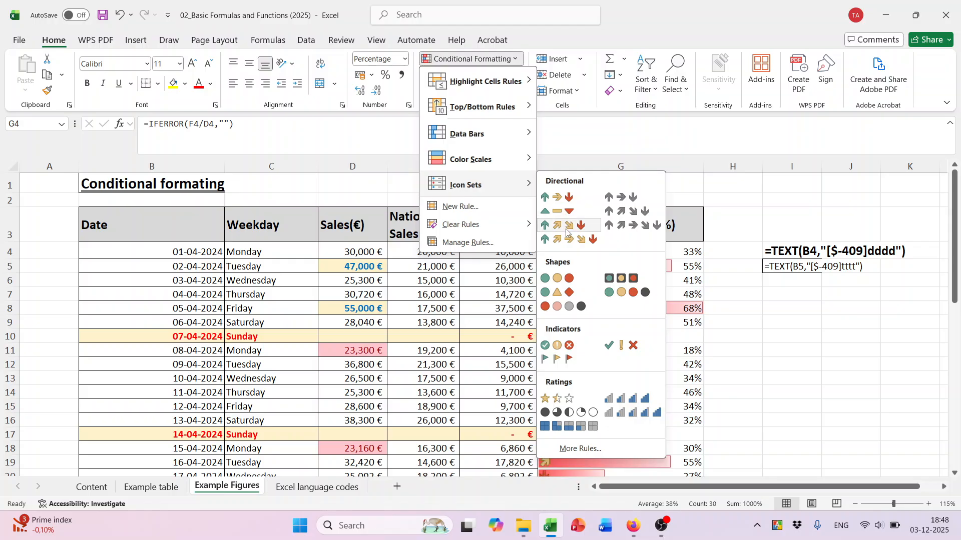
left_click(714, 132)
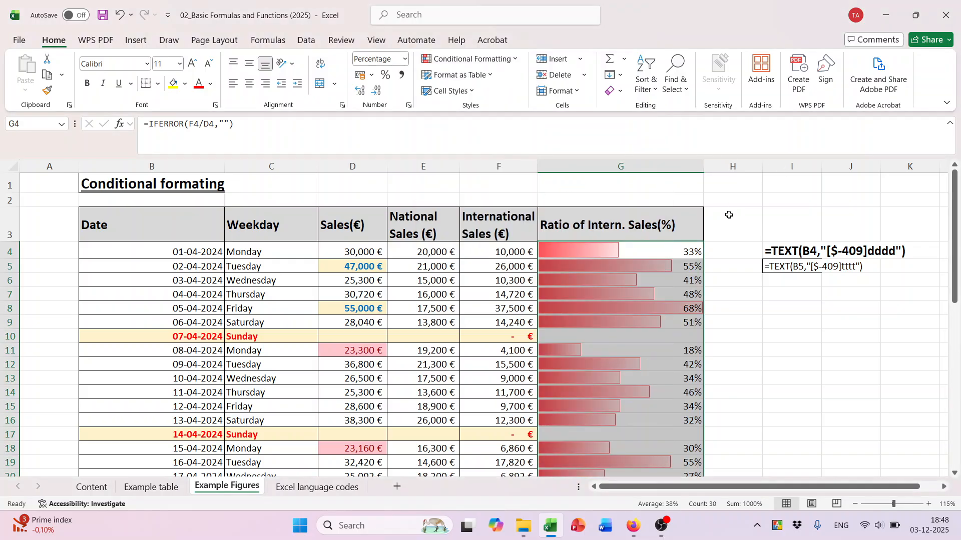
scroll(691, 263, "down", 7)
scroll(690, 266, "up", 6)
scroll(689, 258, "down", 5)
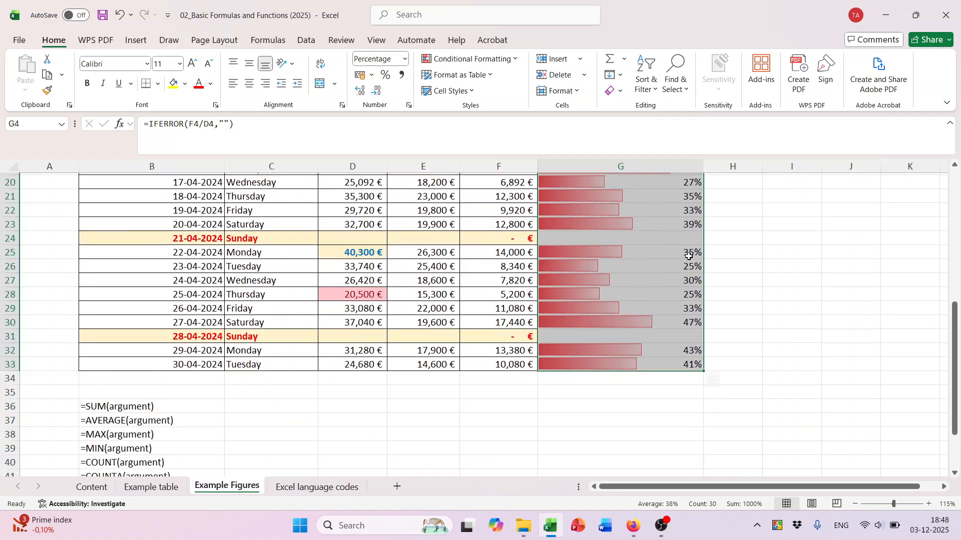
scroll(689, 256, "down", 1)
scroll(579, 272, "up", 3)
scroll(579, 271, "down", 3)
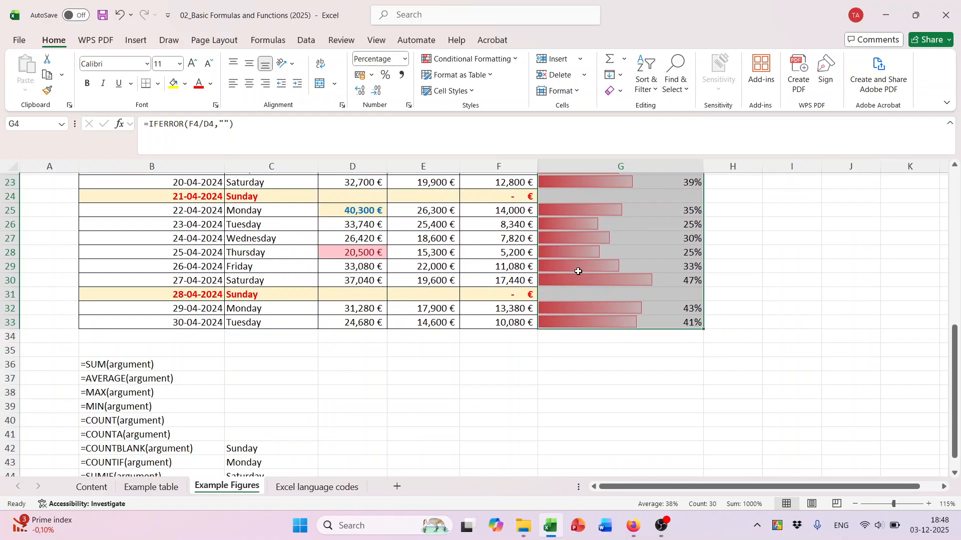
scroll(578, 271, "down", 1)
left_click(248, 327)
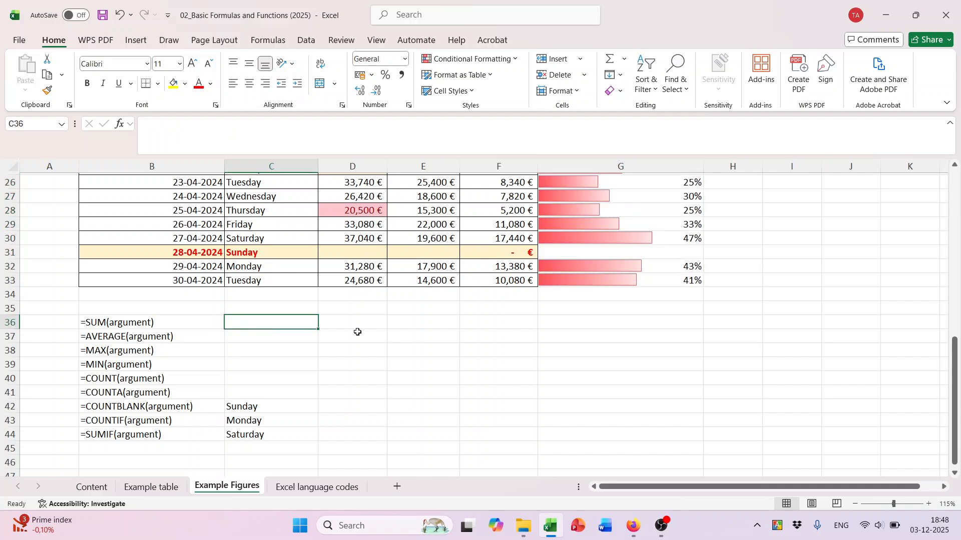
scroll(349, 339, "up", 2)
scroll(310, 381, "down", 1)
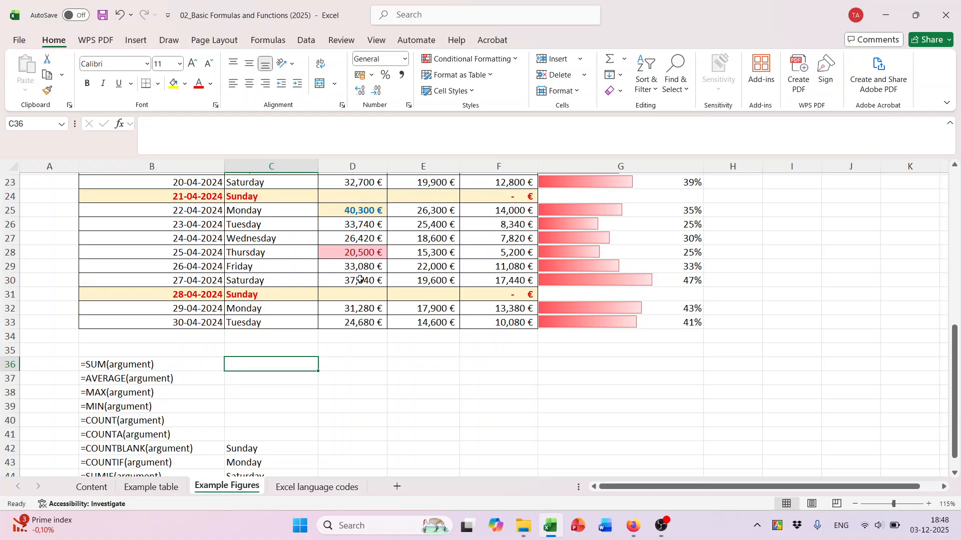
scroll(371, 350, "up", 2)
left_click(625, 58)
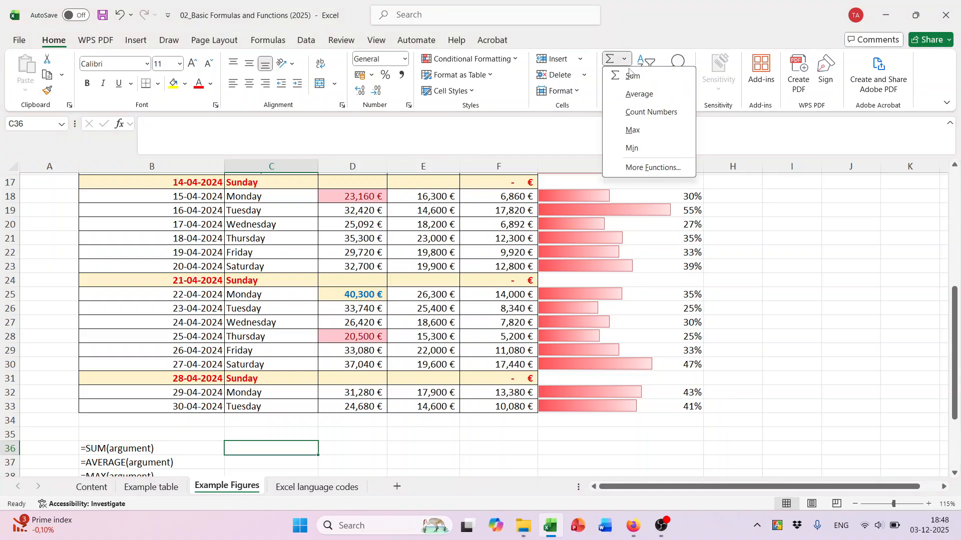
left_click(632, 75)
scroll(452, 323, "up", 5)
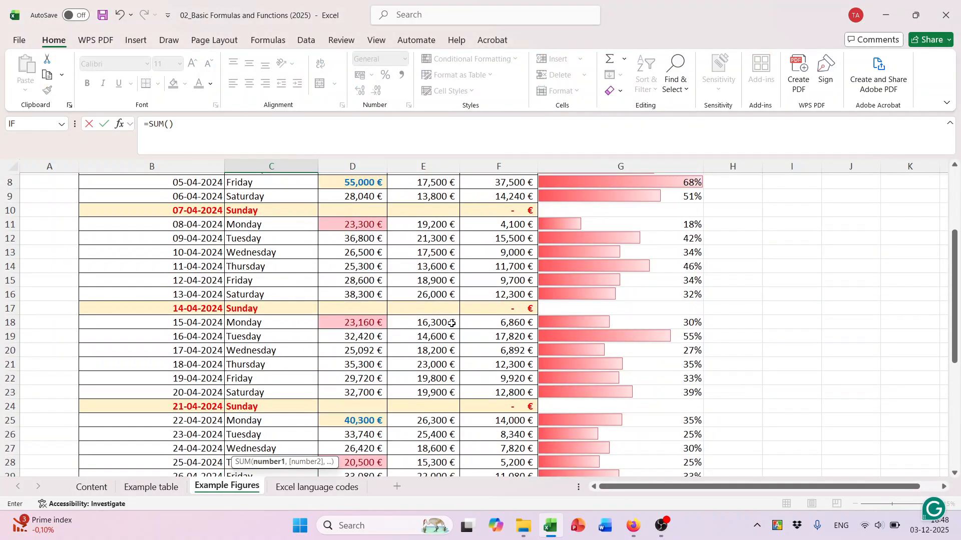
scroll(510, 291, "down", 1)
scroll(510, 291, "down", 10)
scroll(425, 301, "up", 2)
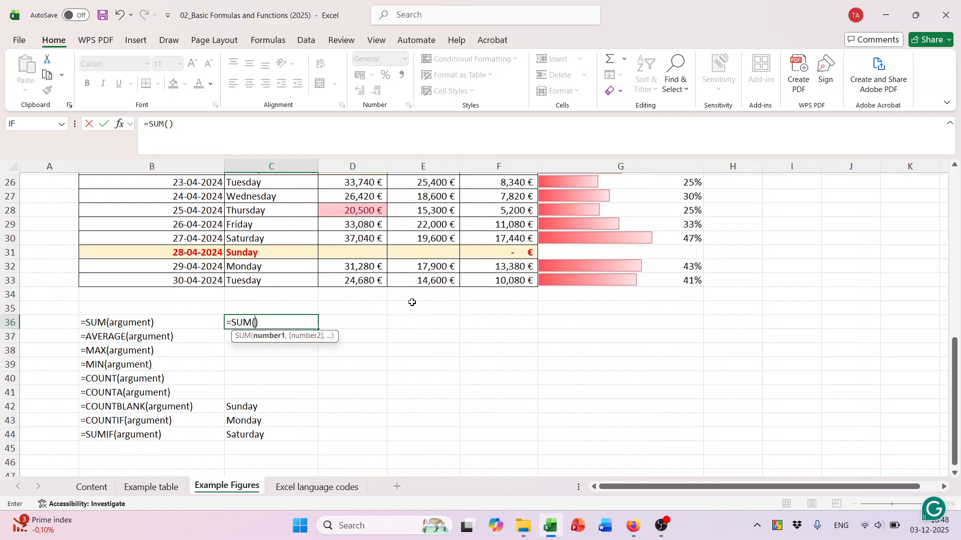
left_click(280, 322)
key("BackSpace")
key("BackSpace")
key("BackSpace")
key("BackSpace")
key("BackSpace")
key("BackSpace")
Insert a SUM formula in D36 that totals the sales values in D4:D33.
left_click(355, 327)
scroll(403, 341, "up", 4)
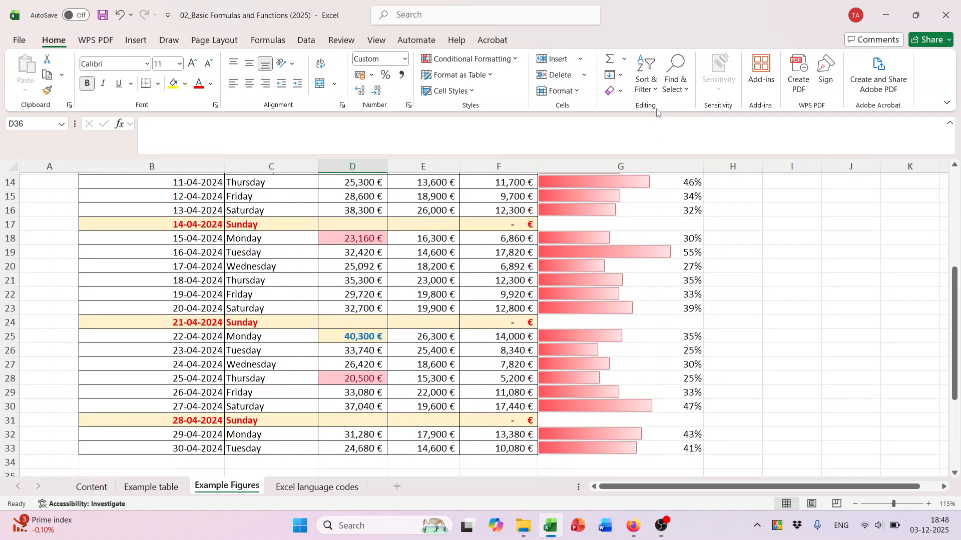
left_click(624, 59)
left_click(632, 75)
scroll(429, 233, "up", 4)
scroll(428, 233, "up", 1)
left_click_drag(368, 253, 370, 434)
scroll(370, 434, "down", 2)
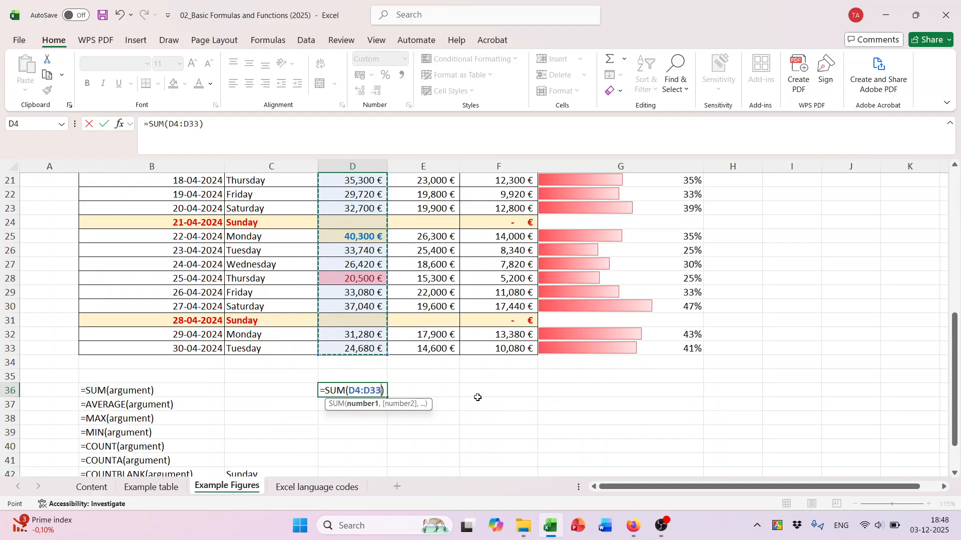
key("Return")
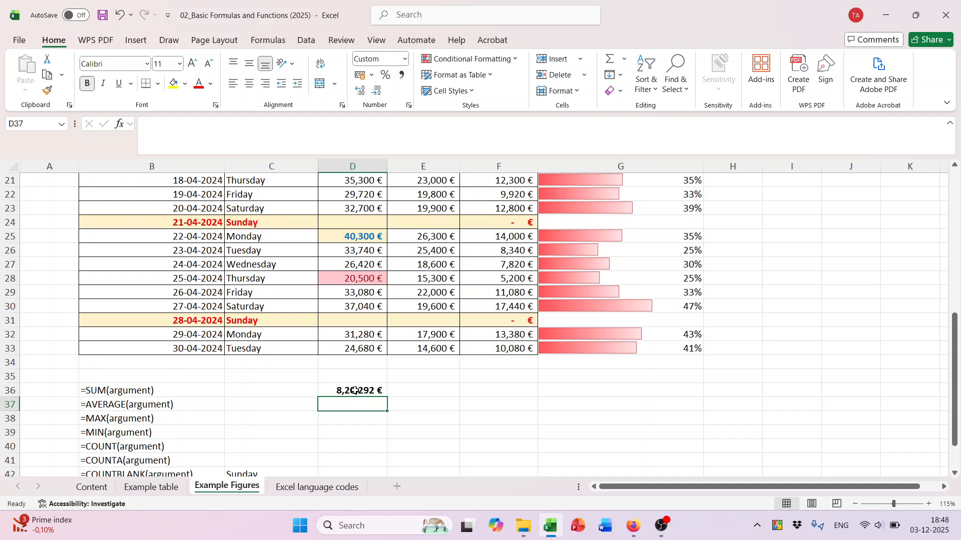
Insert an AVERAGE formula in D37 for the sales values in D4:D33.
left_click(624, 59)
left_click(631, 93)
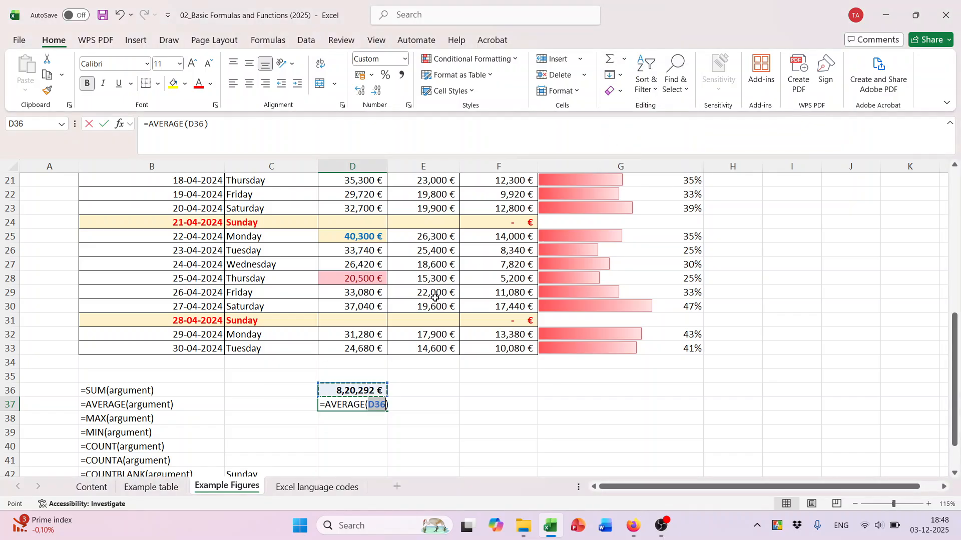
scroll(435, 286, "up", 7)
left_click_drag(372, 359, 452, 383)
key("Return")
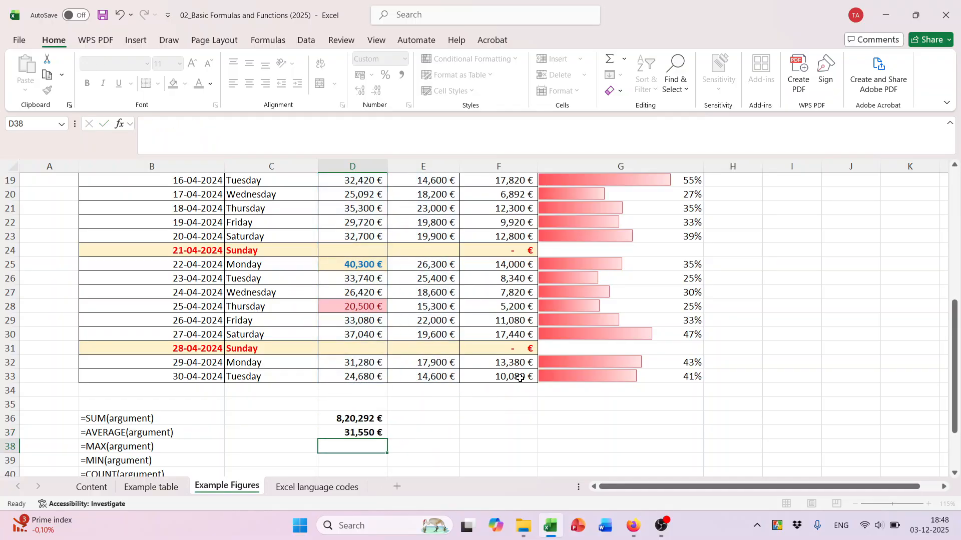
Insert a MAX formula in D38 for the sales values in D4:D33.
left_click(624, 59)
left_click(637, 131)
scroll(450, 325, "up", 6)
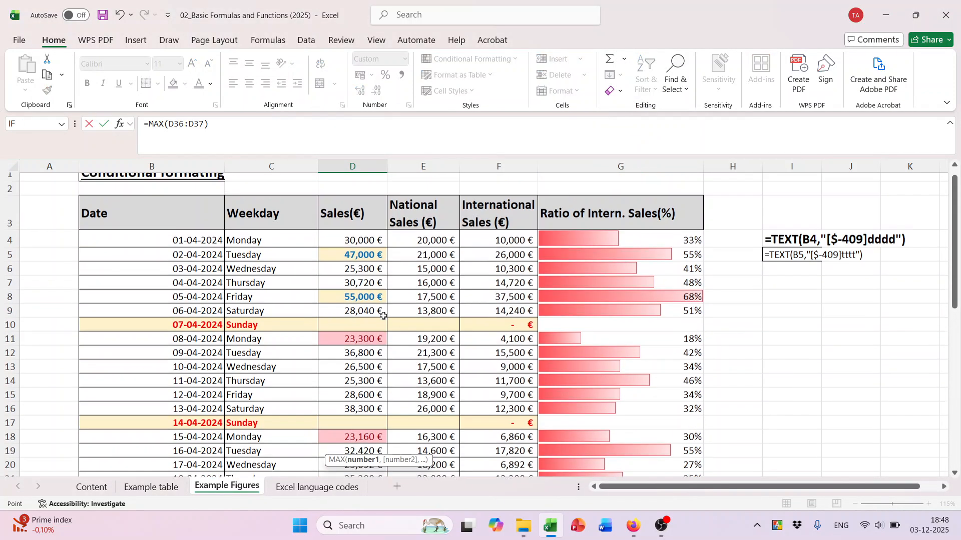
left_click_drag(353, 241, 363, 434)
scroll(458, 364, "down", 1)
key("Return")
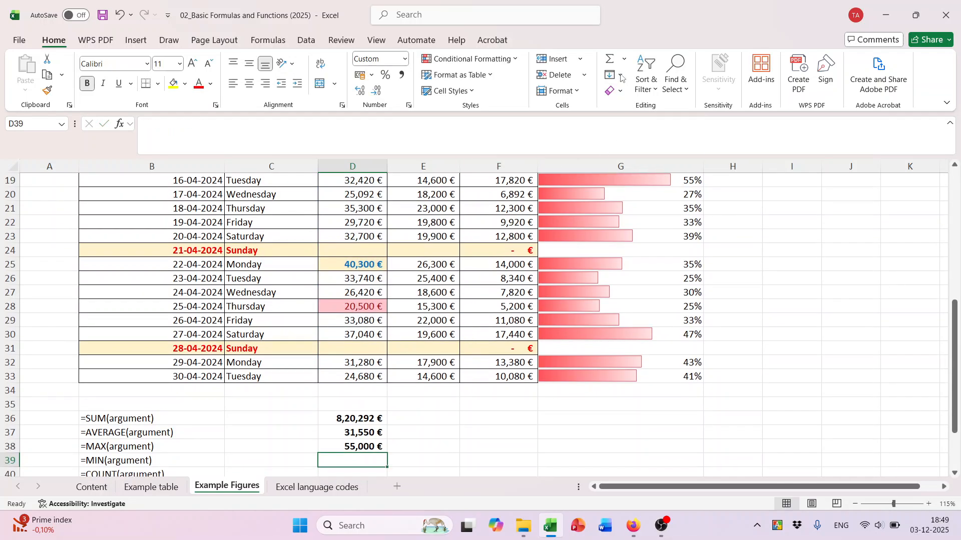
Insert a MIN formula in D39 for the sales values in D4:D33.
left_click(624, 59)
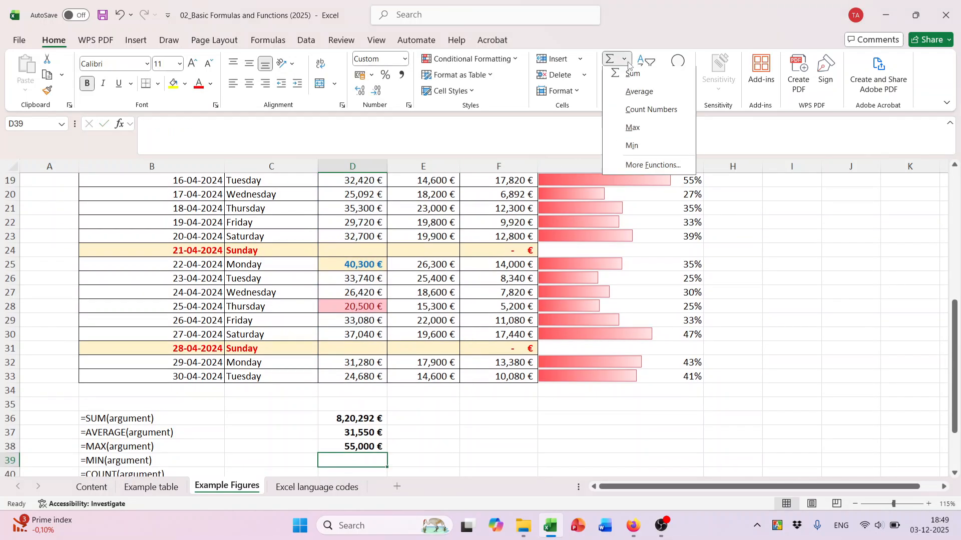
left_click(632, 148)
scroll(478, 275, "up", 6)
left_click_drag(368, 252, 353, 350)
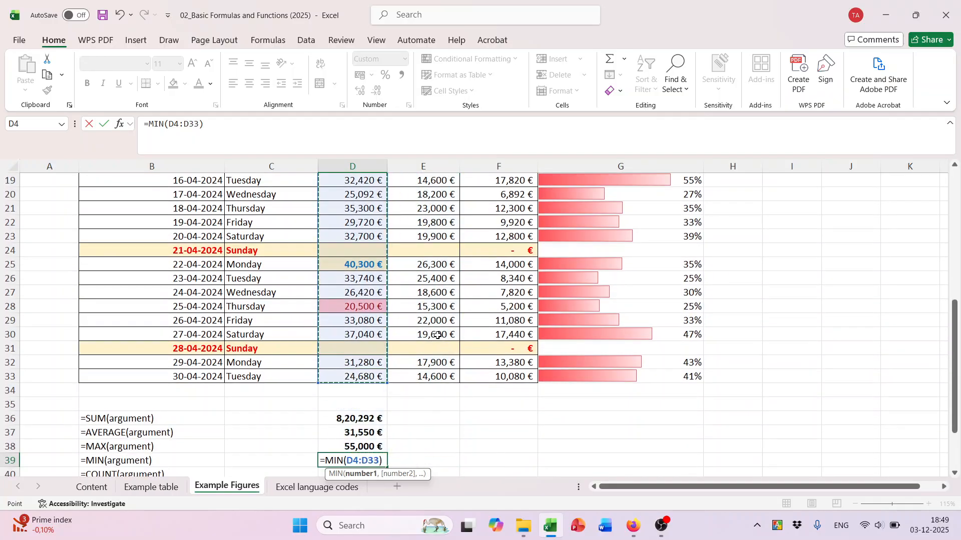
scroll(438, 331, "down", 2)
key("Return")
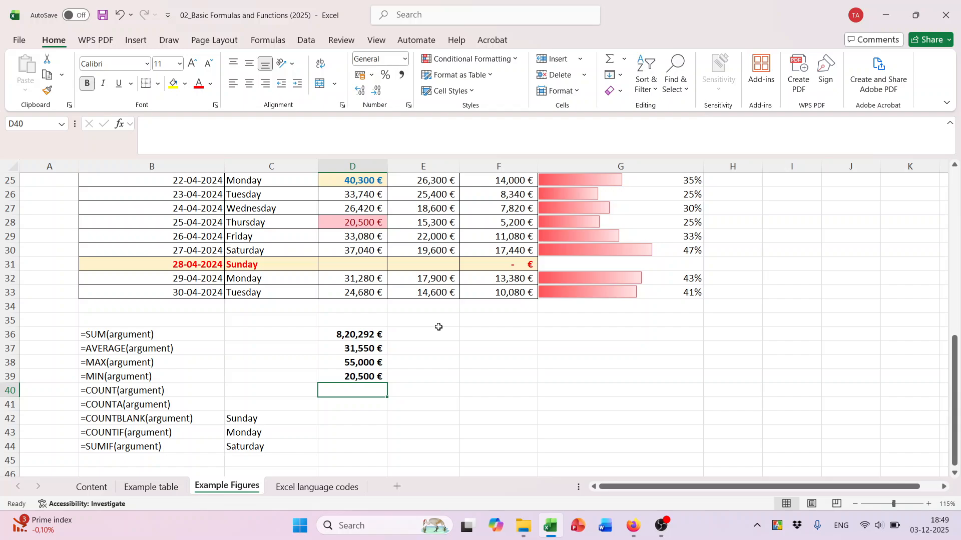
Insert a COUNT formula in D40 that counts the numeric sales entries in D4:D33.
left_click(624, 62)
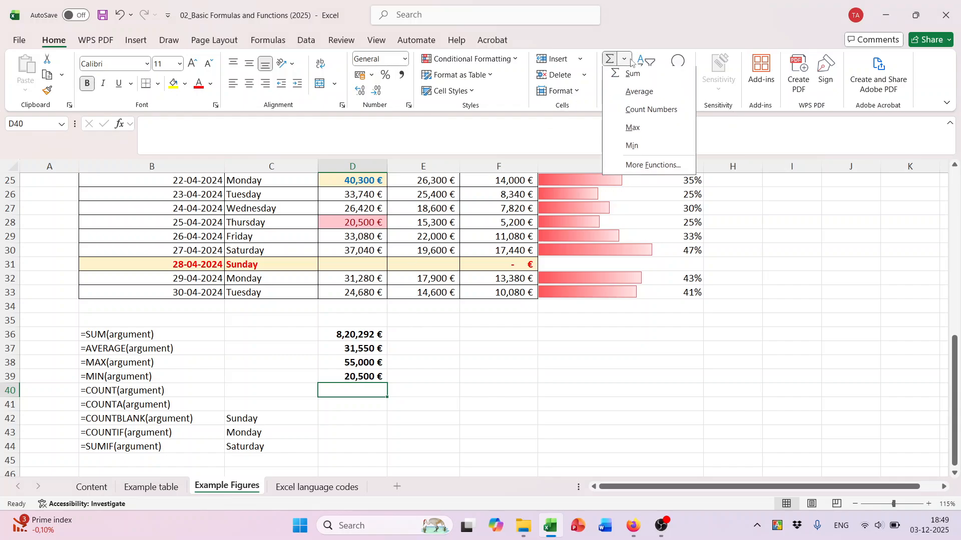
left_click(642, 115)
scroll(397, 255, "up", 8)
left_click_drag(373, 254, 370, 436)
scroll(423, 388, "down", 3)
key("Return")
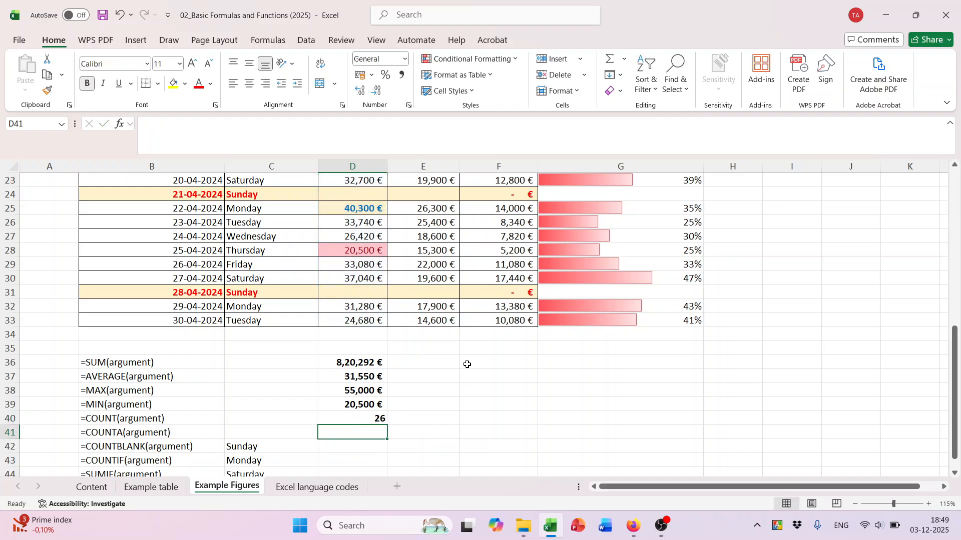
Enter a COUNTA formula in D41 that counts the non-empty sales cells in D4:D33.
type("=cou")
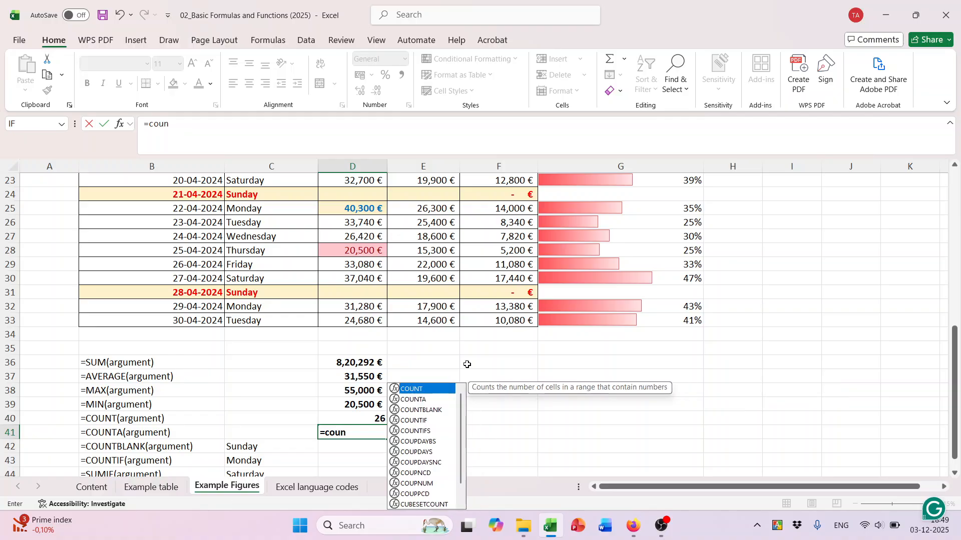
type("n")
key("Down")
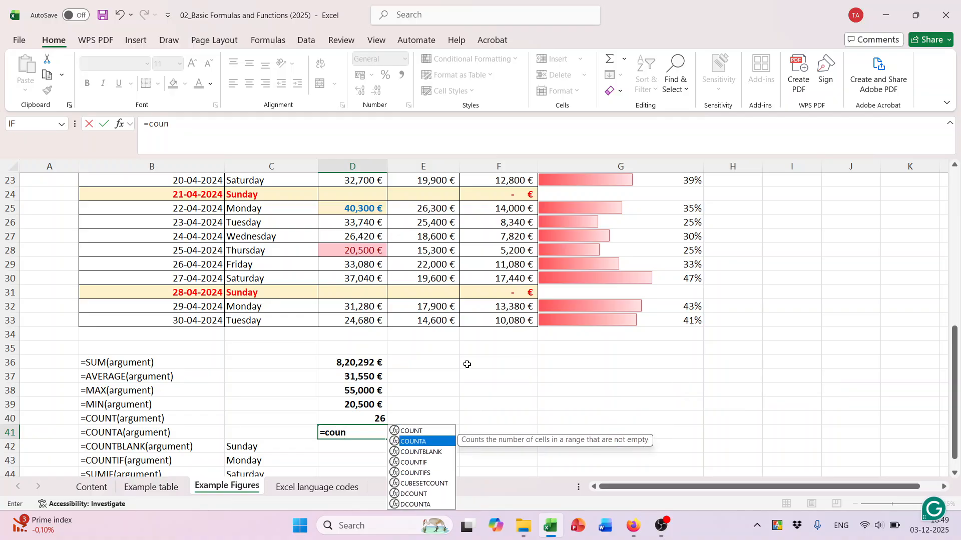
key("Tab")
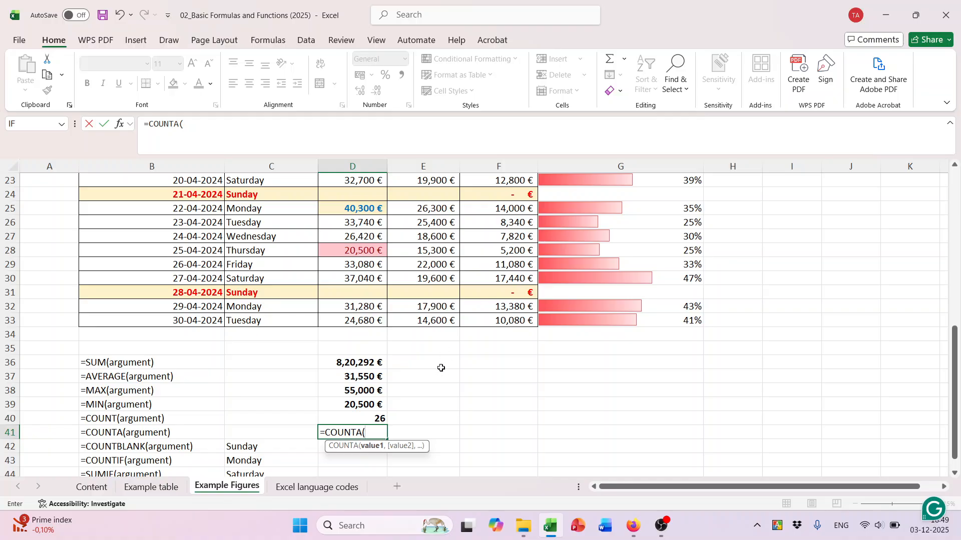
scroll(441, 369, "up", 3)
scroll(440, 369, "up", 5)
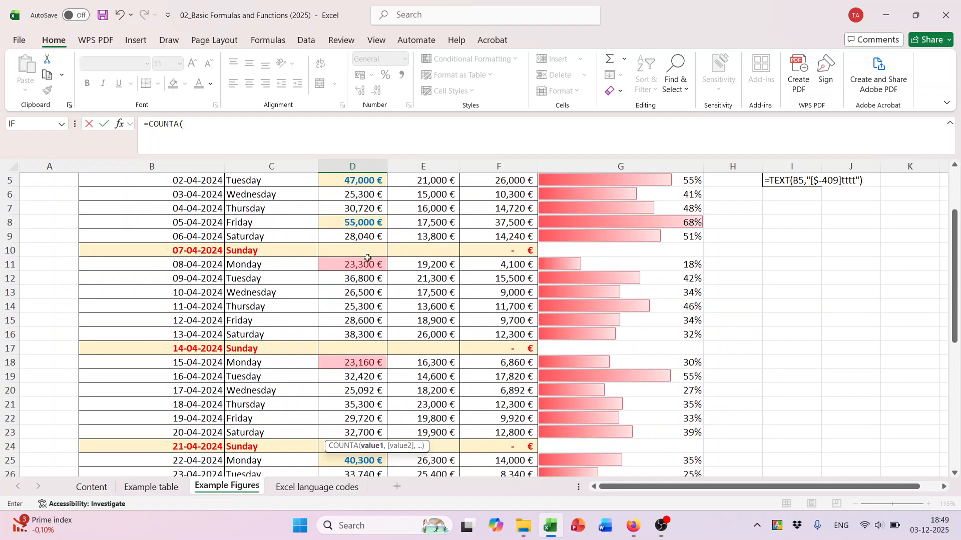
left_click_drag(368, 252, 382, 451)
scroll(584, 404, "down", 5)
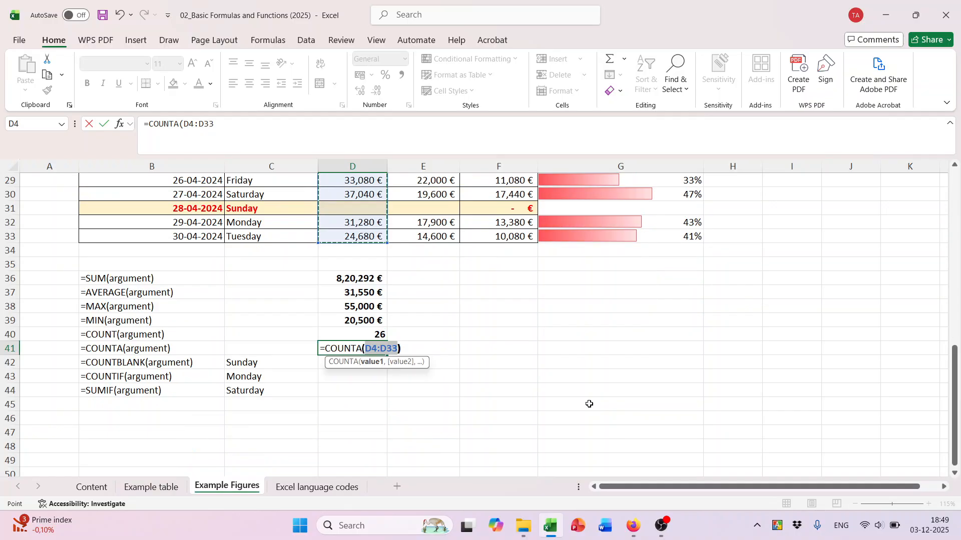
key("Return")
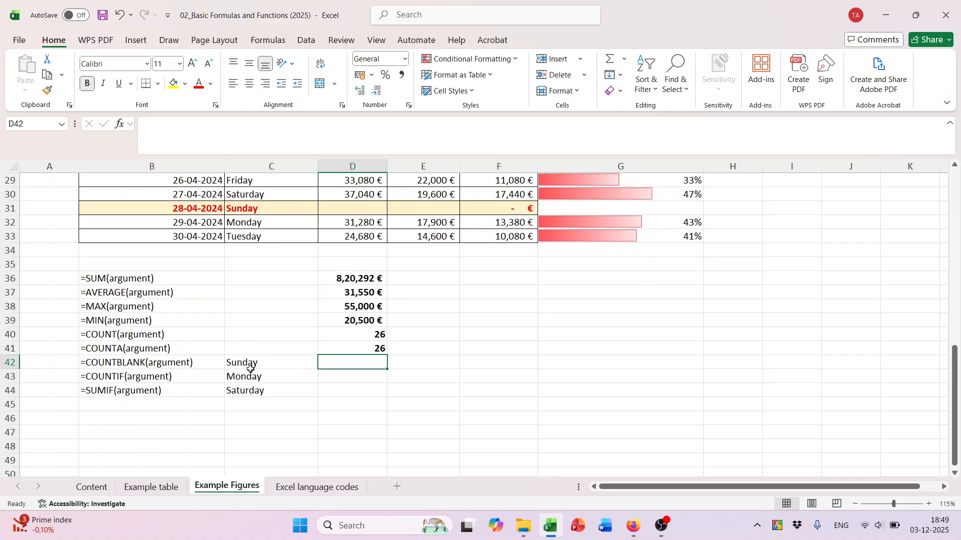
Examine the sales column for the empty cells on the Sunday rows.
scroll(351, 314, "up", 5)
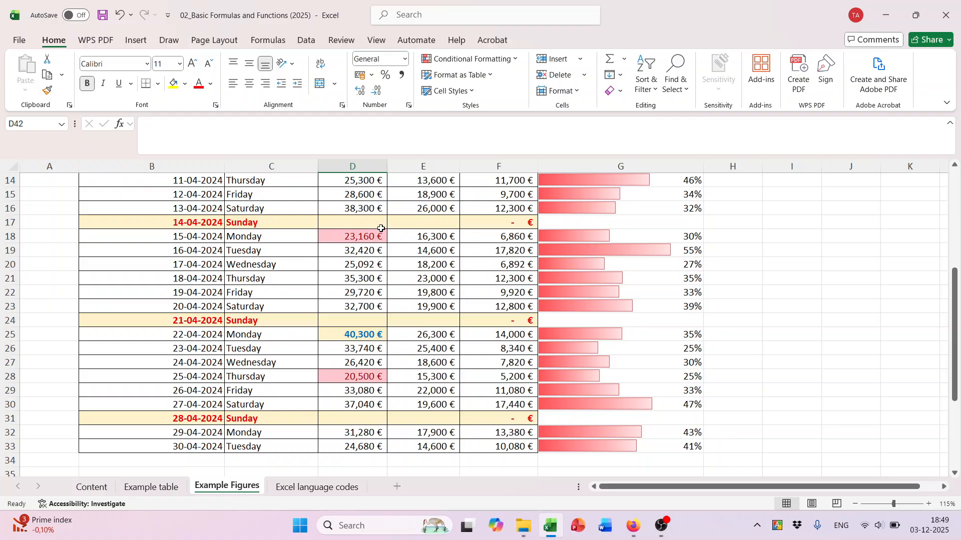
scroll(380, 228, "up", 5)
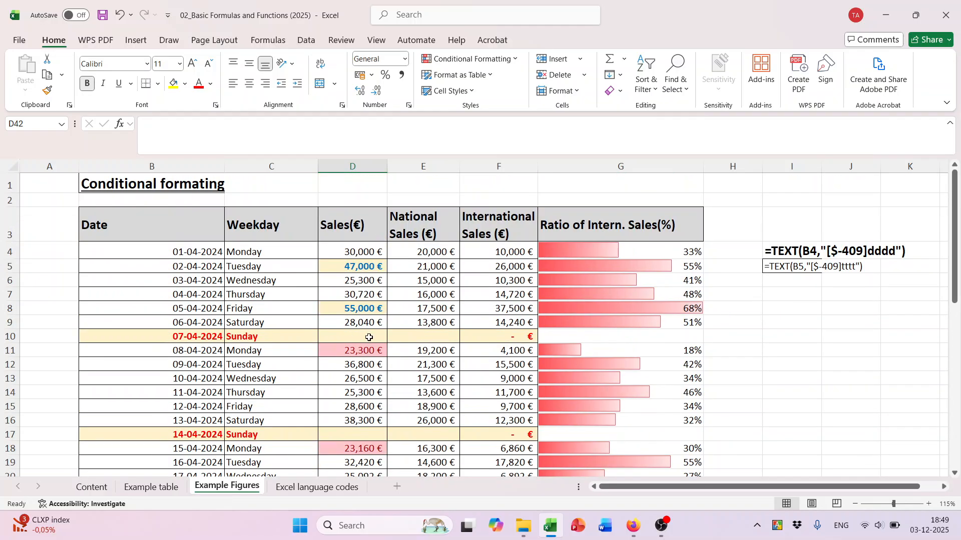
scroll(369, 310, "down", 7)
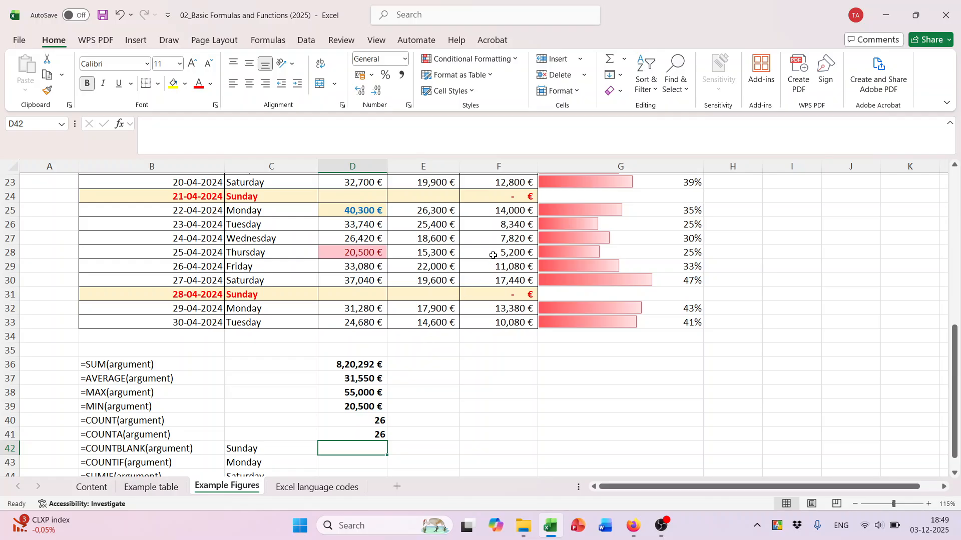
scroll(485, 252, "up", 2)
scroll(476, 255, "down", 3)
scroll(468, 277, "up", 1)
scroll(468, 278, "down", 1)
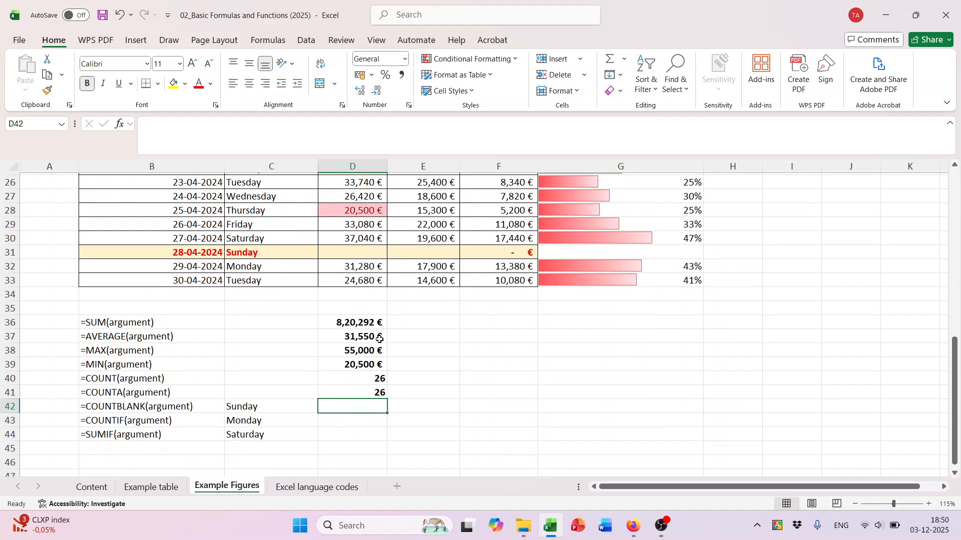
Enter a COUNTBLANK formula in D42 that counts the empty sales cells in D4:D33.
type("=coun")
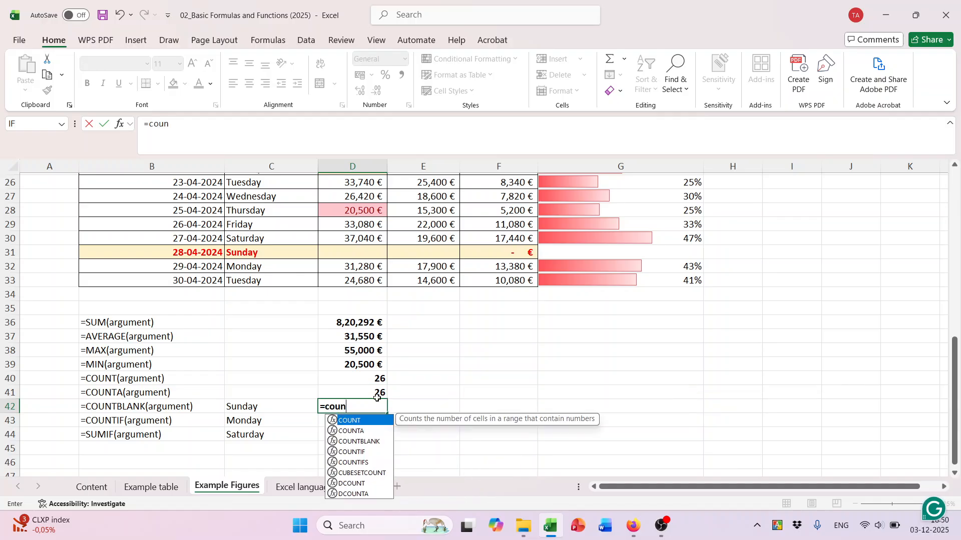
key("Down")
key("Down")
key("Tab")
scroll(505, 327, "up", 1)
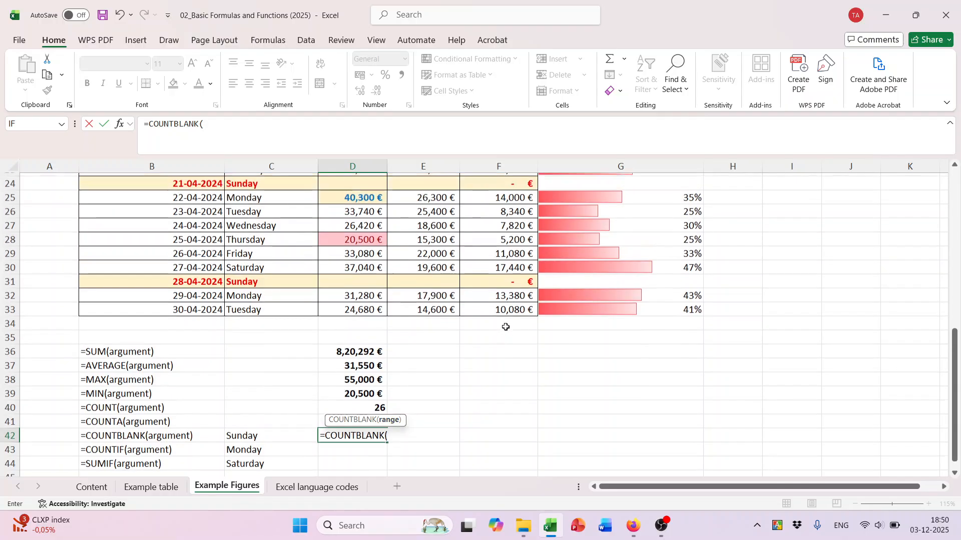
scroll(506, 326, "up", 8)
left_click_drag(368, 249, 368, 460)
left_click_drag(357, 539, 362, 445)
scroll(474, 351, "down", 3)
type(")")
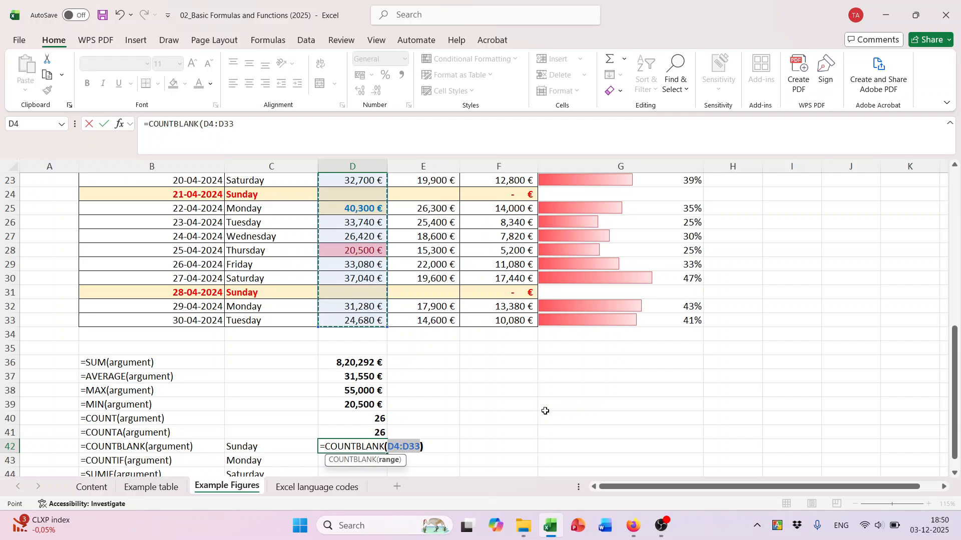
key("Return")
Enter a COUNTIF formula in D43 that counts the cells in weekday range C4:C33 matching "Monday".
scroll(355, 298, "up", 4)
scroll(356, 297, "up", 4)
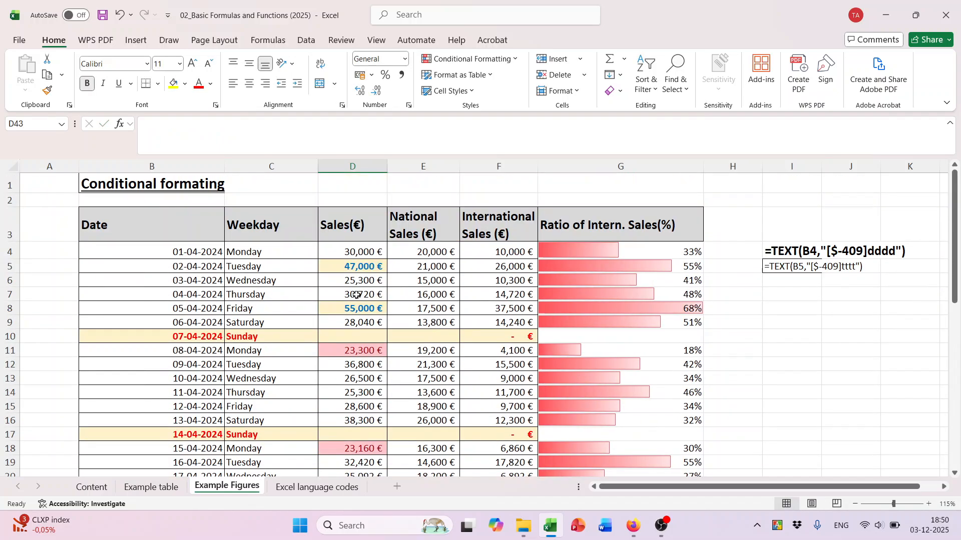
scroll(361, 310, "down", 8)
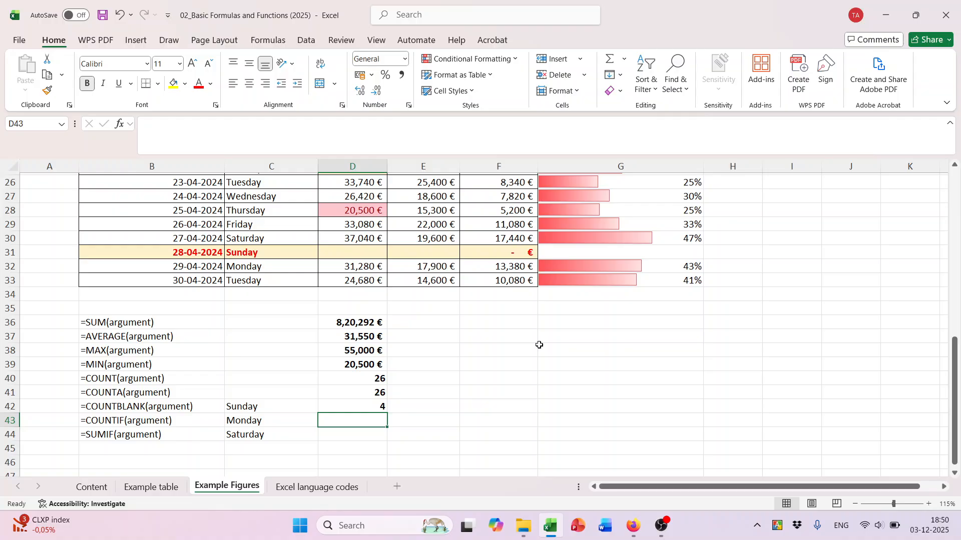
type("=")
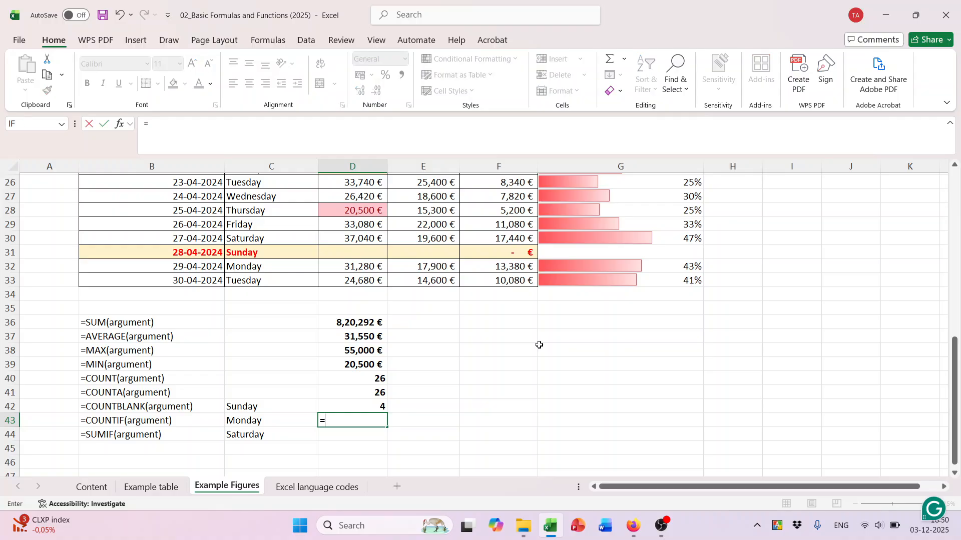
type("coun")
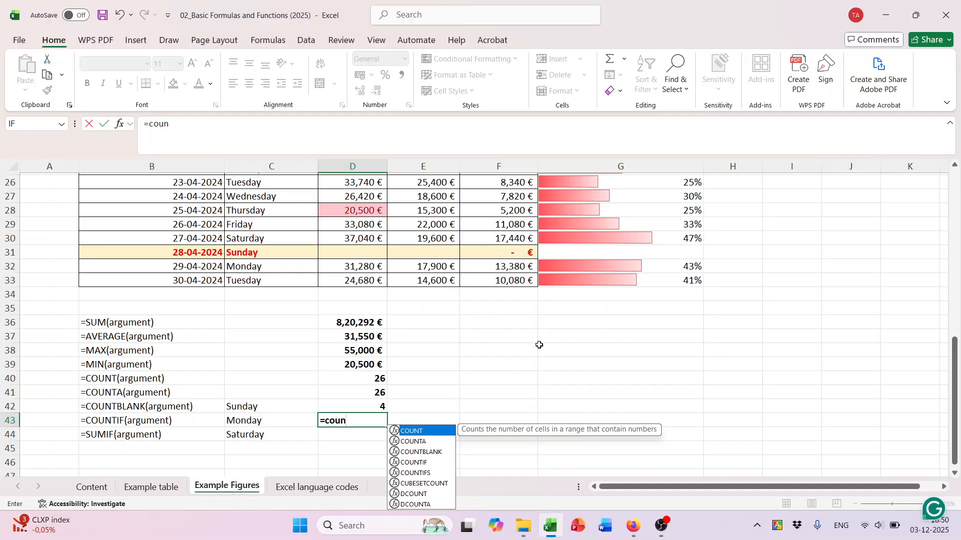
type("tif")
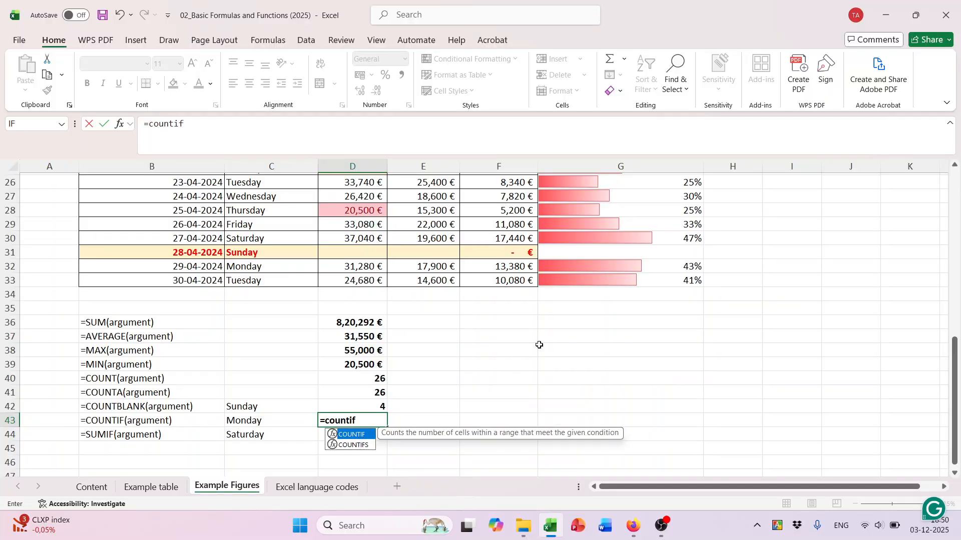
key("Tab")
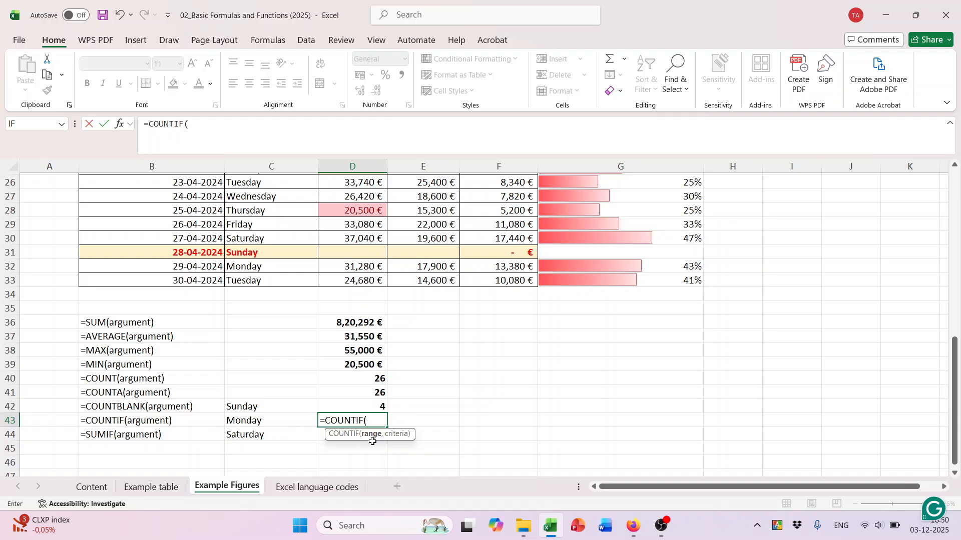
scroll(250, 425, "up", 8)
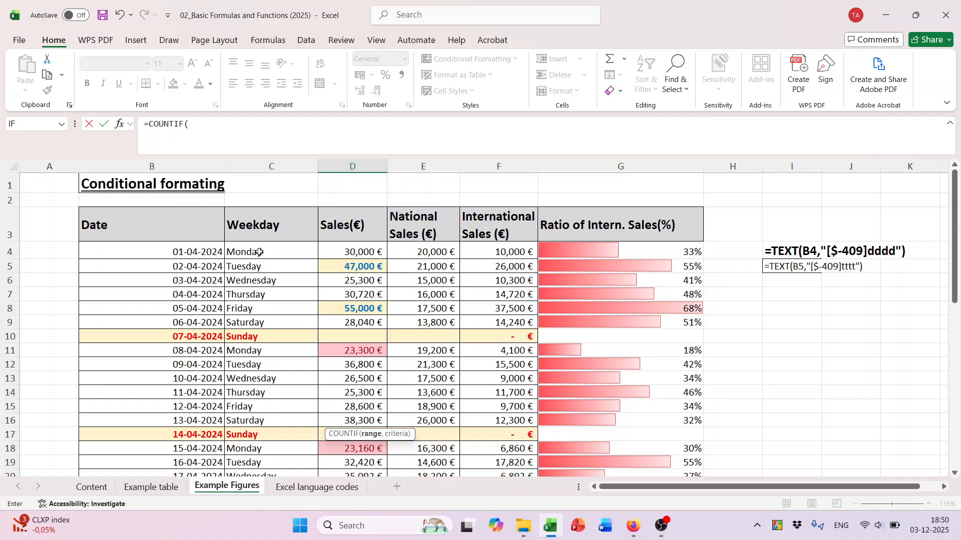
left_click_drag(259, 252, 270, 500)
left_click_drag(245, 538, 256, 448)
scroll(289, 371, "down", 4)
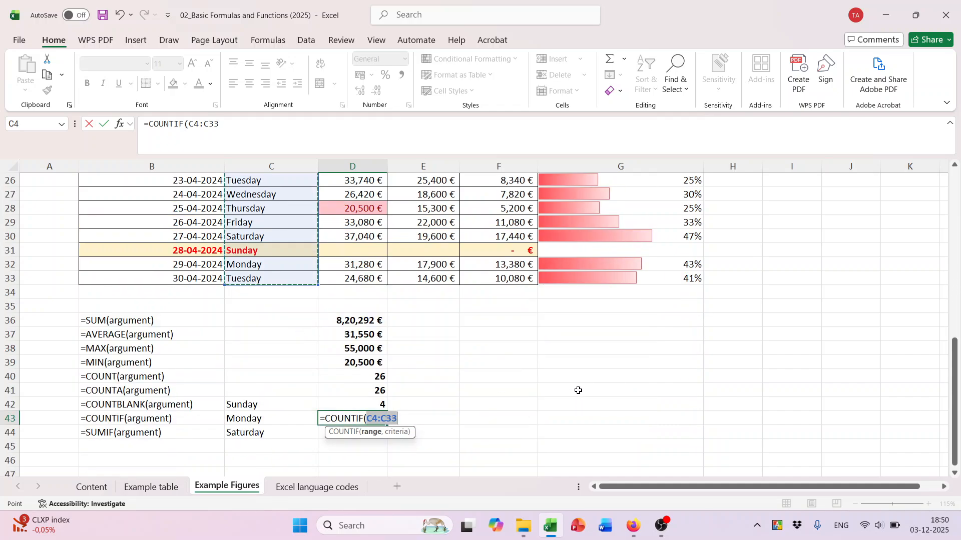
type(",")
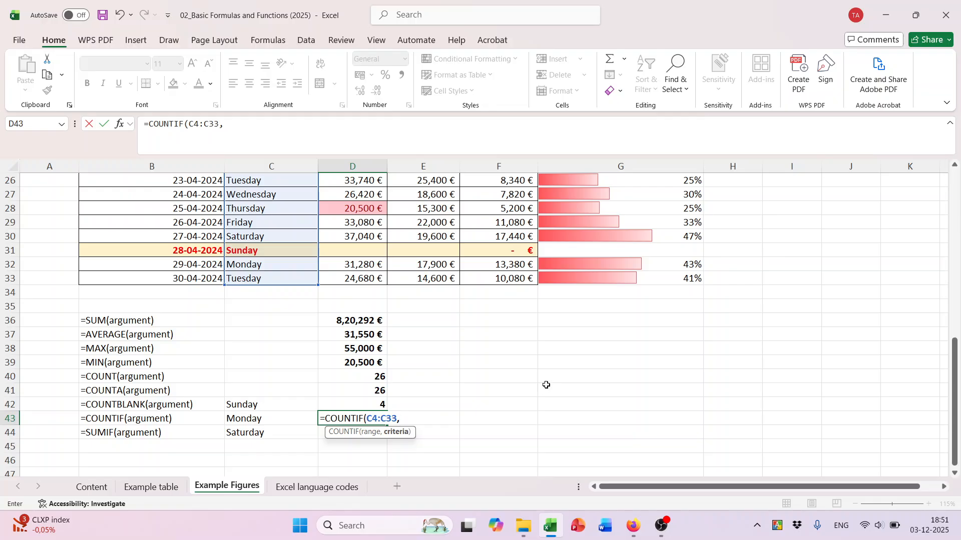
type("Monday\")")
key("Return")
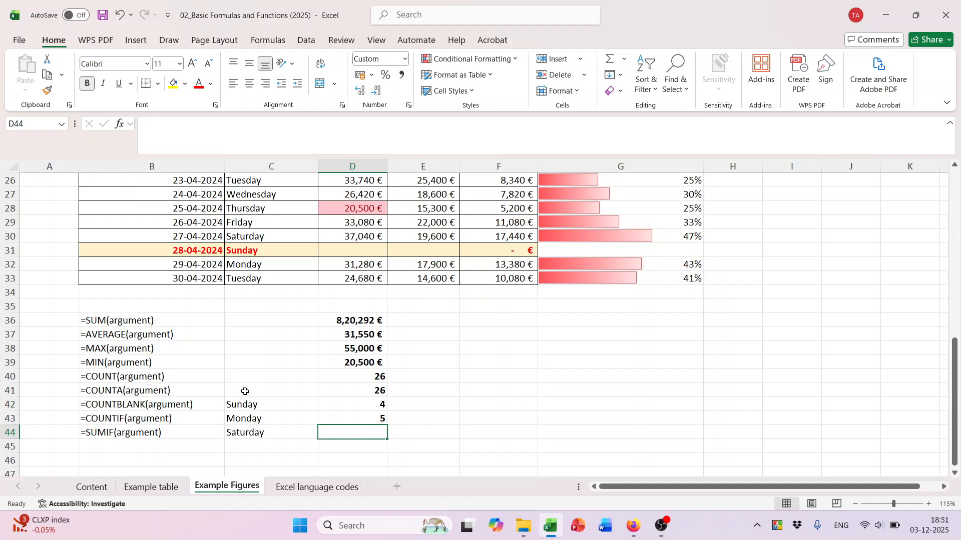
Begin a SUMIF formula in D44 with the weekday cells C4:C33 as its criteria range.
scroll(356, 301, "up", 8)
scroll(355, 273, "down", 8)
scroll(410, 336, "up", 1)
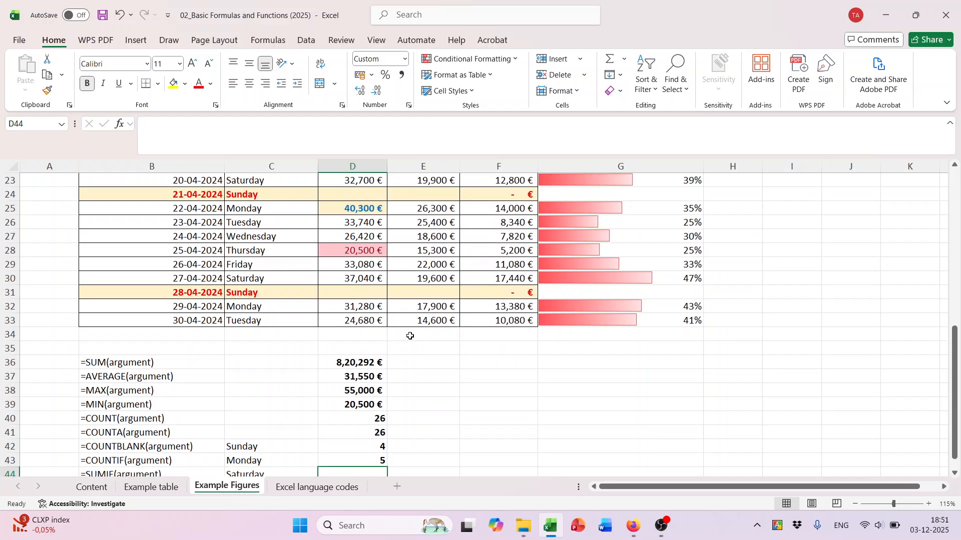
scroll(410, 336, "down", 2)
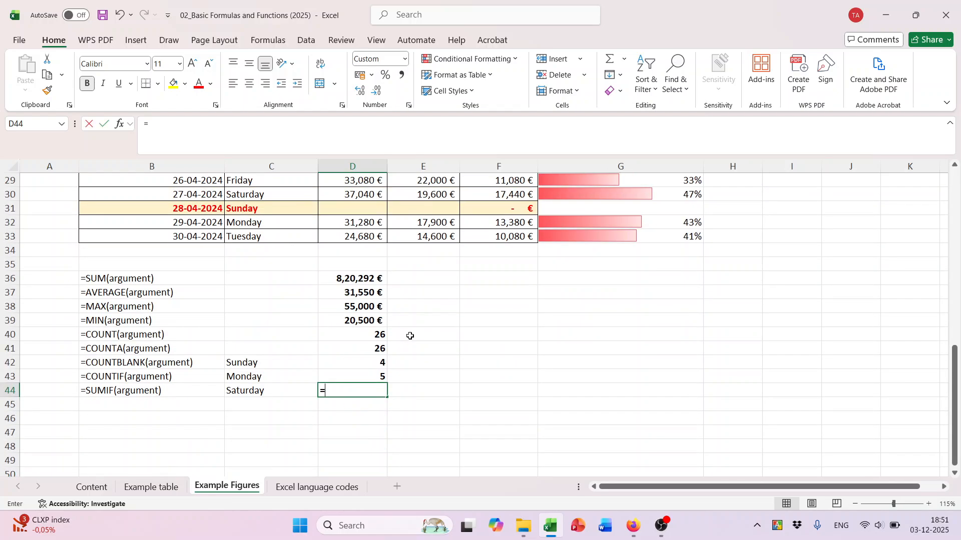
type("=sum")
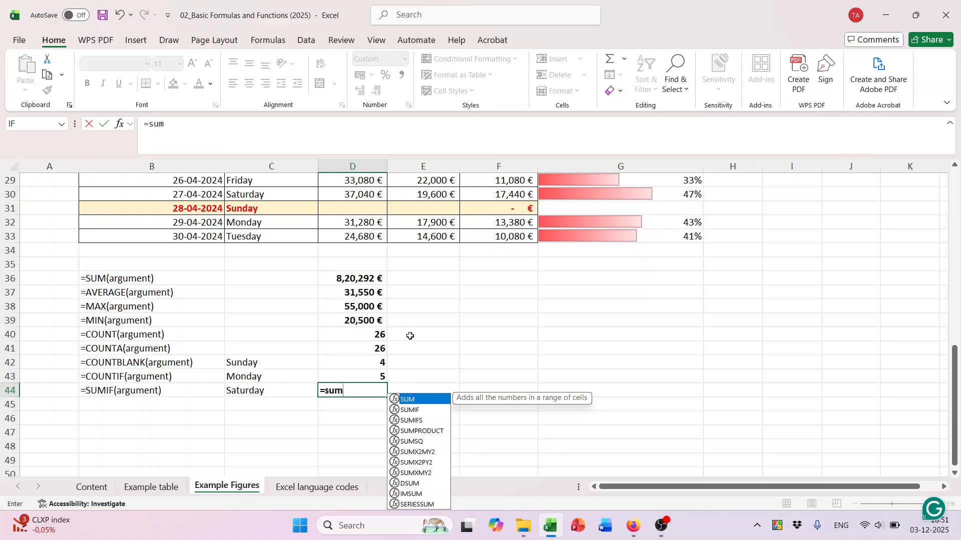
type("if")
key("Tab")
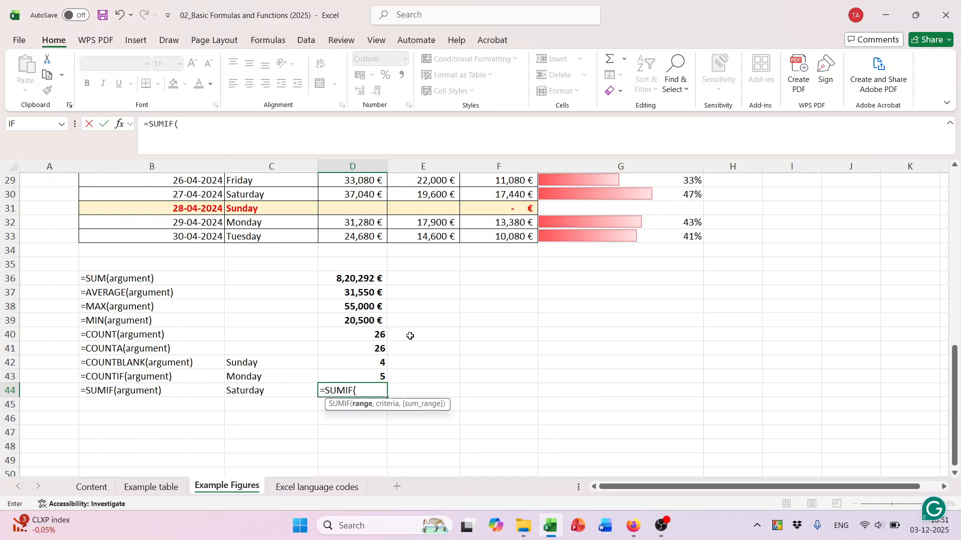
scroll(390, 315, "up", 9)
left_click_drag(261, 250, 258, 447)
scroll(272, 295, "down", 8)
scroll(295, 320, "up", 2)
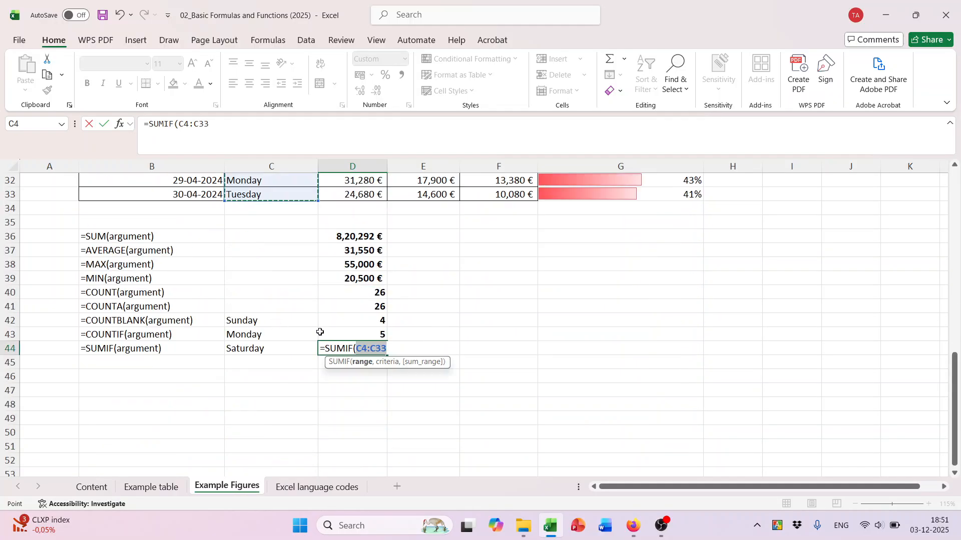
Complete the SUMIF formula in D44 with the criterion "Saturday" and the sum range D4:D33.
type(",\"Sa")
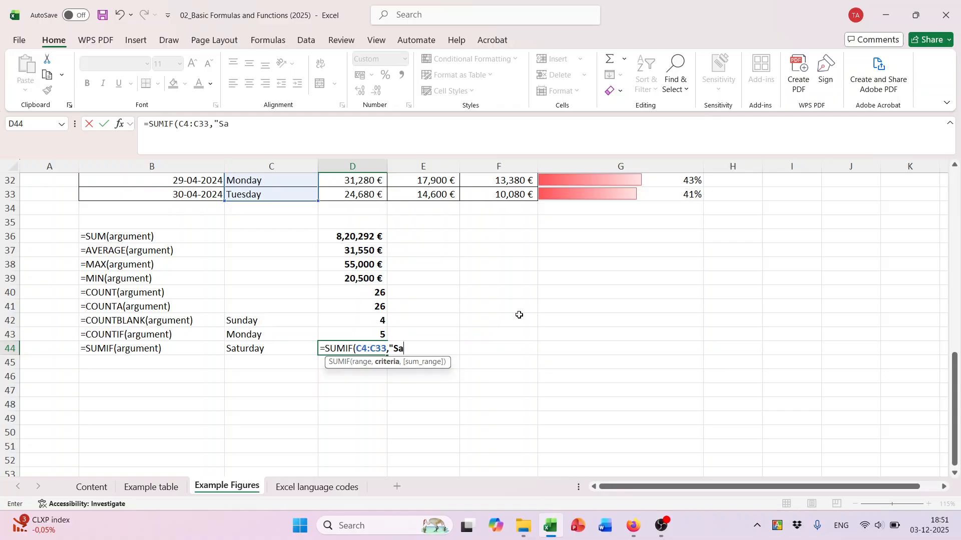
type("turday\",")
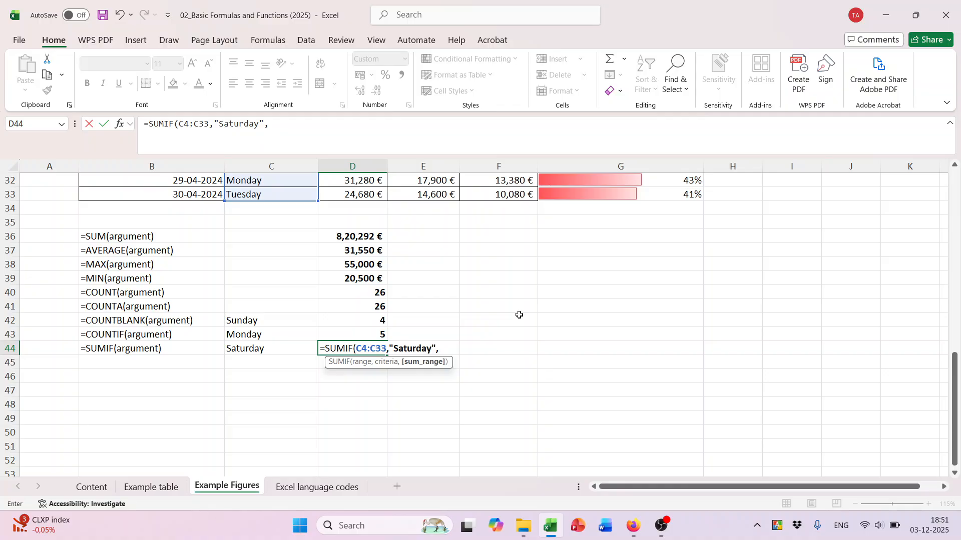
scroll(519, 315, "up", 10)
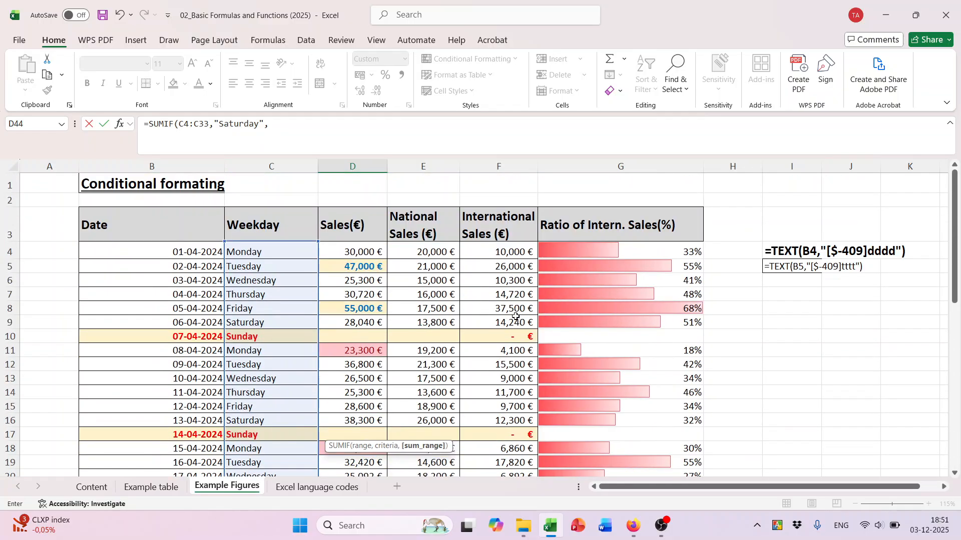
left_click_drag(352, 251, 369, 449)
scroll(400, 350, "down", 4)
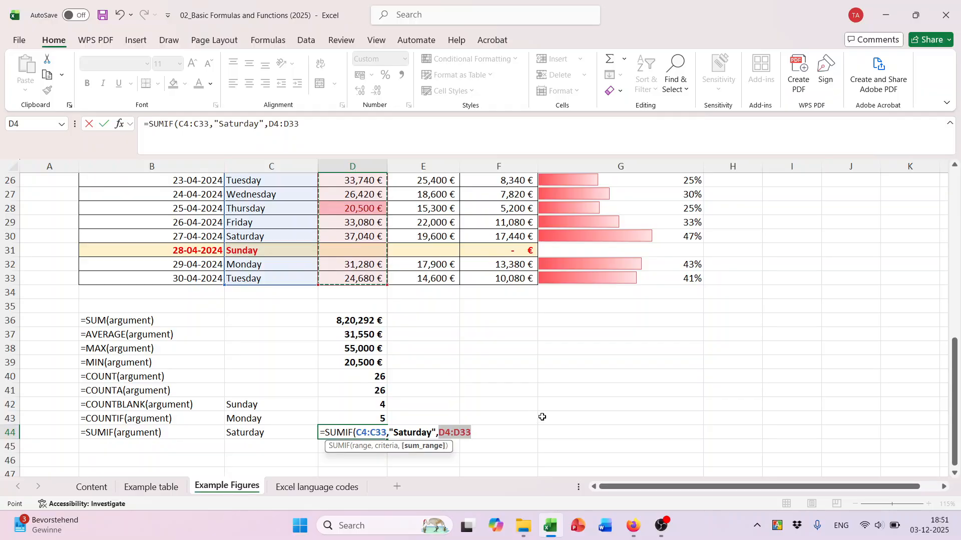
type(")")
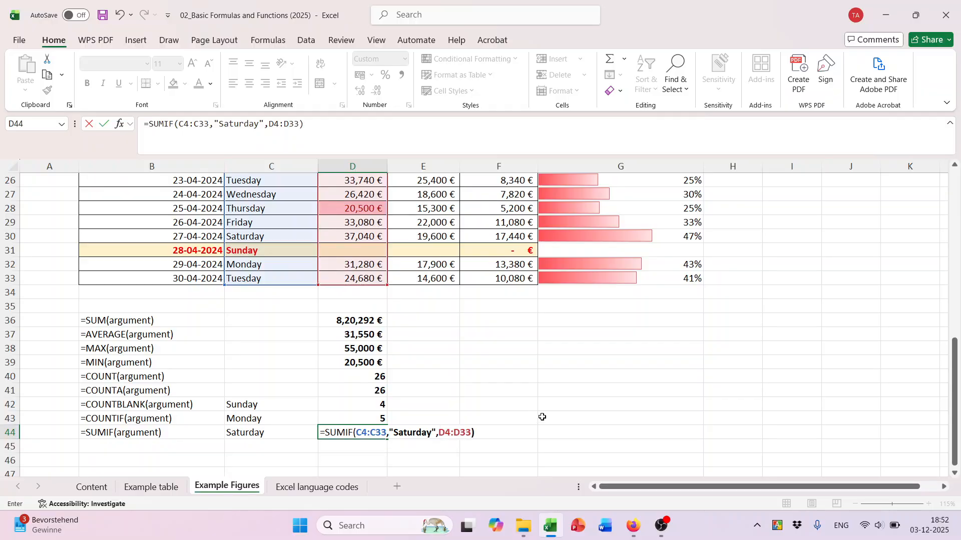
key("Return")
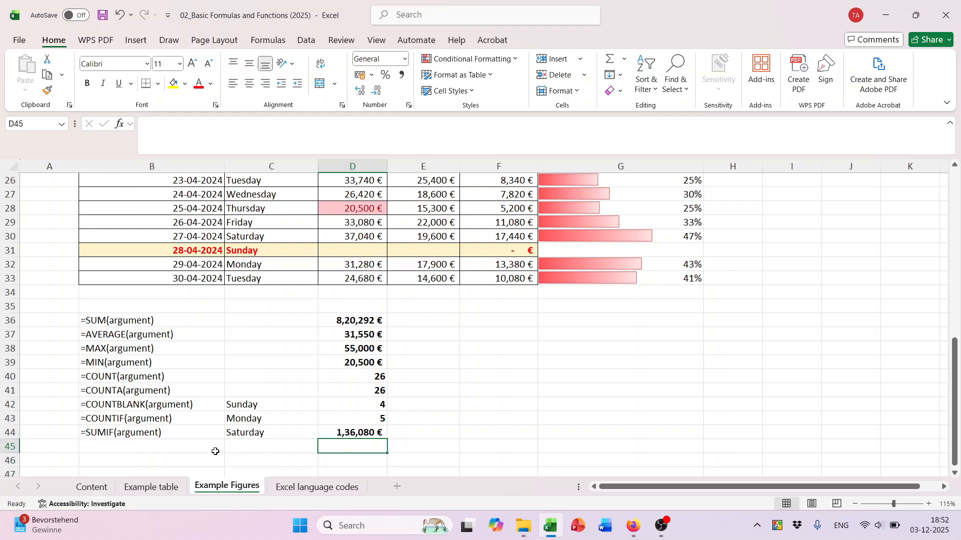
Examine the sales table together with the function results below it.
scroll(472, 367, "up", 8)
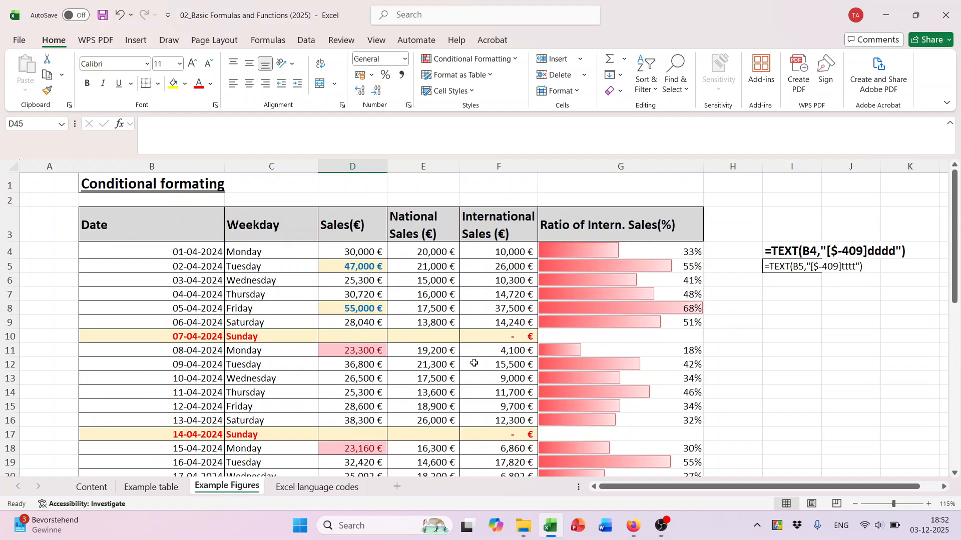
scroll(475, 369, "down", 6)
scroll(476, 369, "down", 5)
scroll(476, 370, "up", 2)
scroll(475, 370, "down", 2)
scroll(475, 371, "up", 11)
scroll(457, 367, "down", 5)
scroll(455, 355, "down", 2)
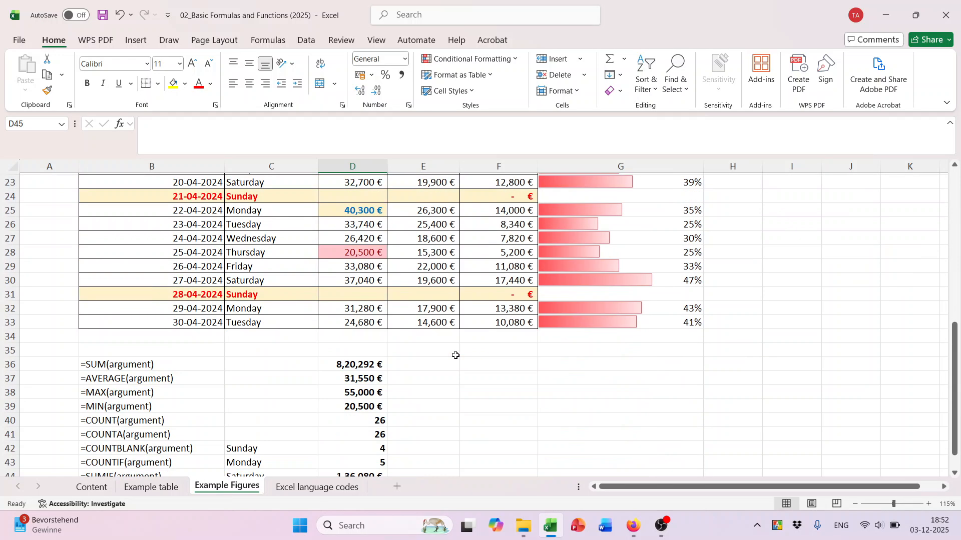
left_click(662, 525)
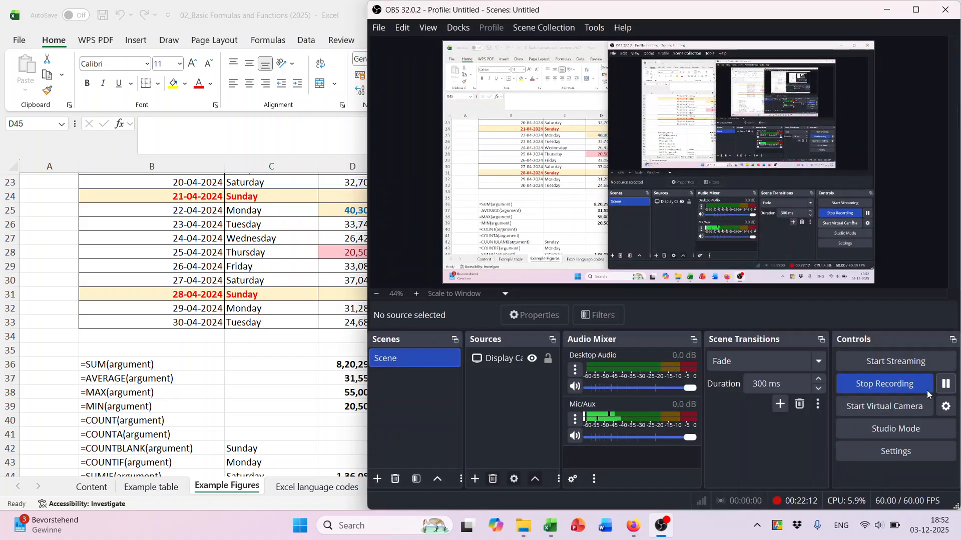
key("alt+Tab")
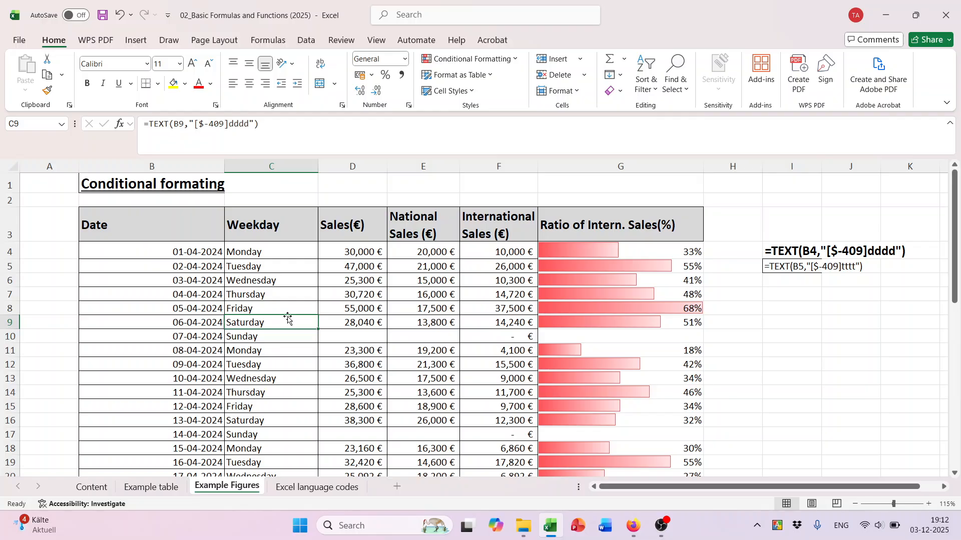
Examine the Sunday entries in rows 10 and 17 across the table's columns.
scroll(240, 260, "down", 1)
left_click(240, 297)
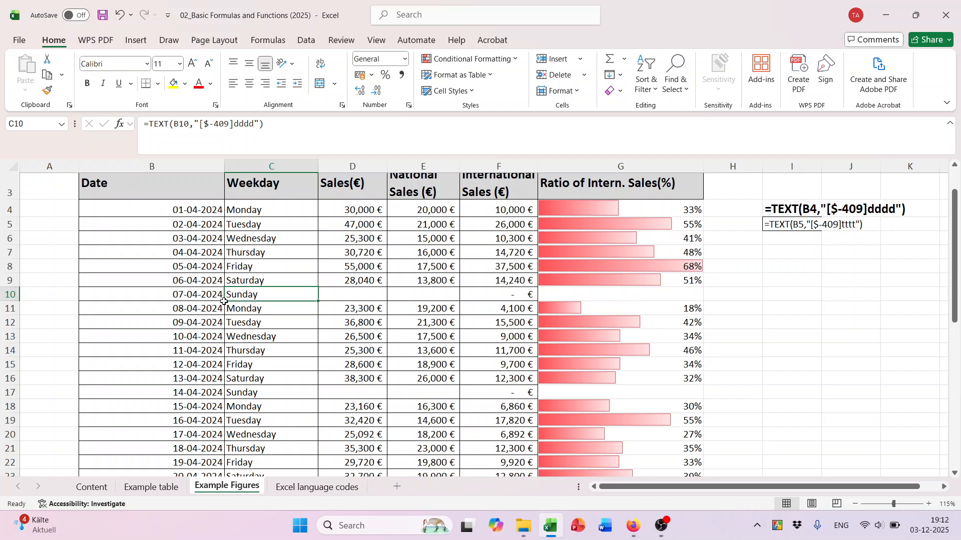
left_click_drag(236, 296, 537, 296)
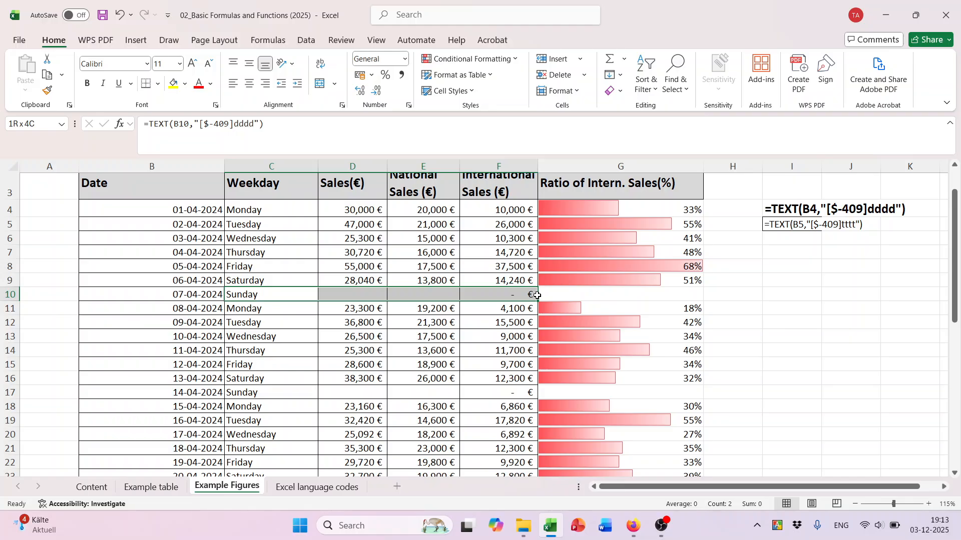
left_click_drag(189, 294, 583, 291)
scroll(430, 311, "down", 3)
left_click_drag(245, 268, 603, 269)
scroll(329, 326, "up", 3)
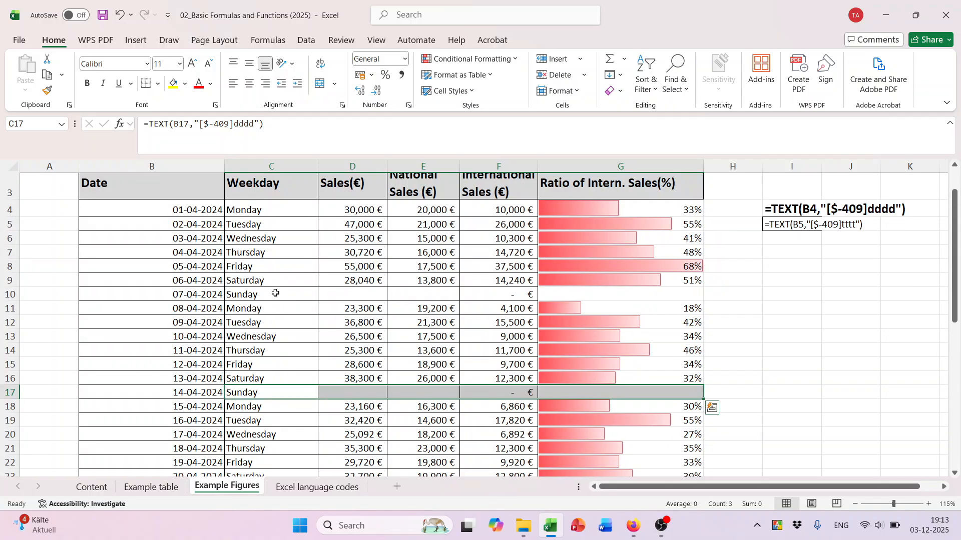
Delete the existing conditional formatting rule for "Sunday" that applies to B4:F33.
left_click(244, 211)
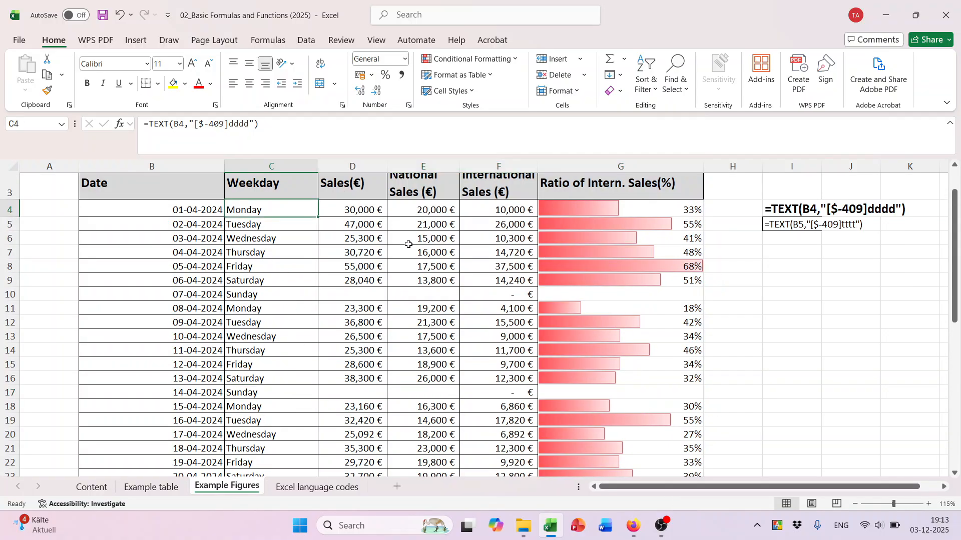
left_click(517, 59)
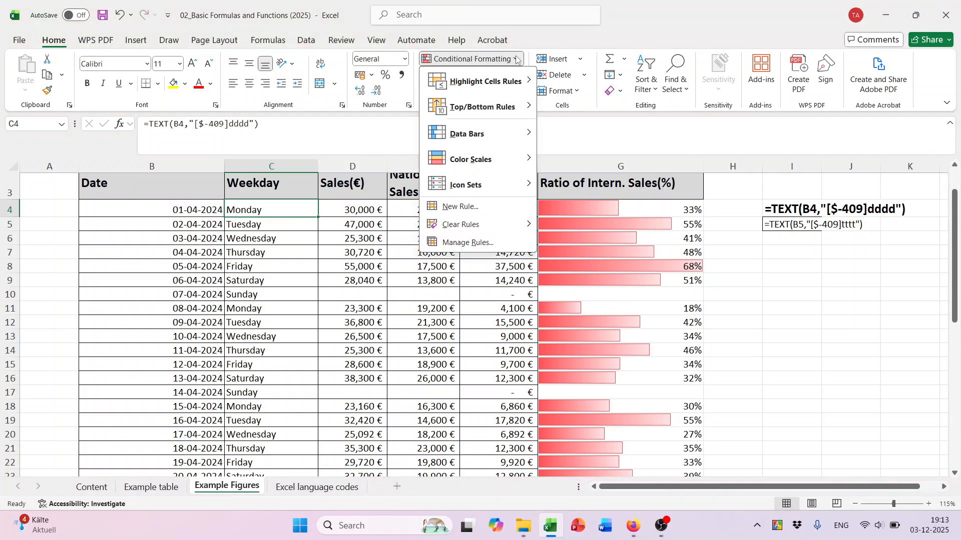
mouse_move(497, 85)
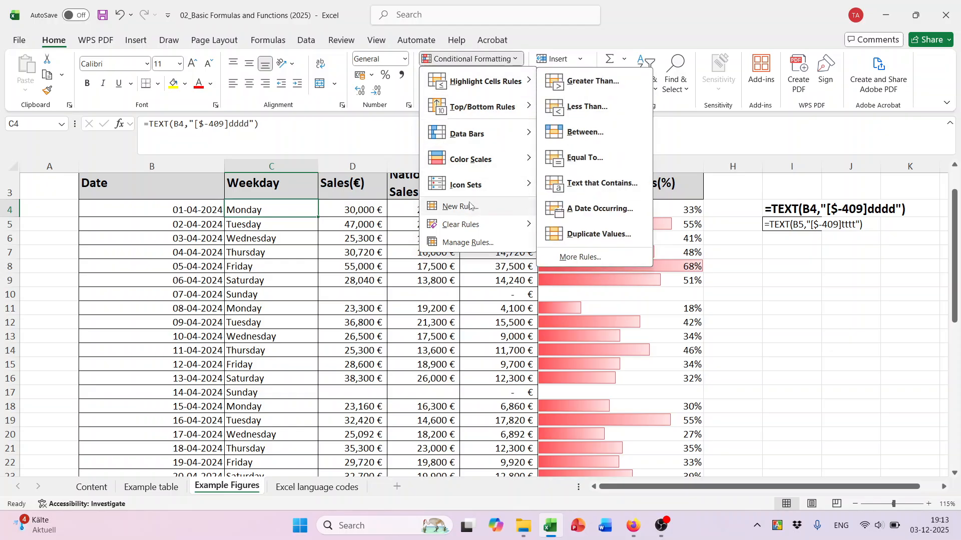
left_click(465, 244)
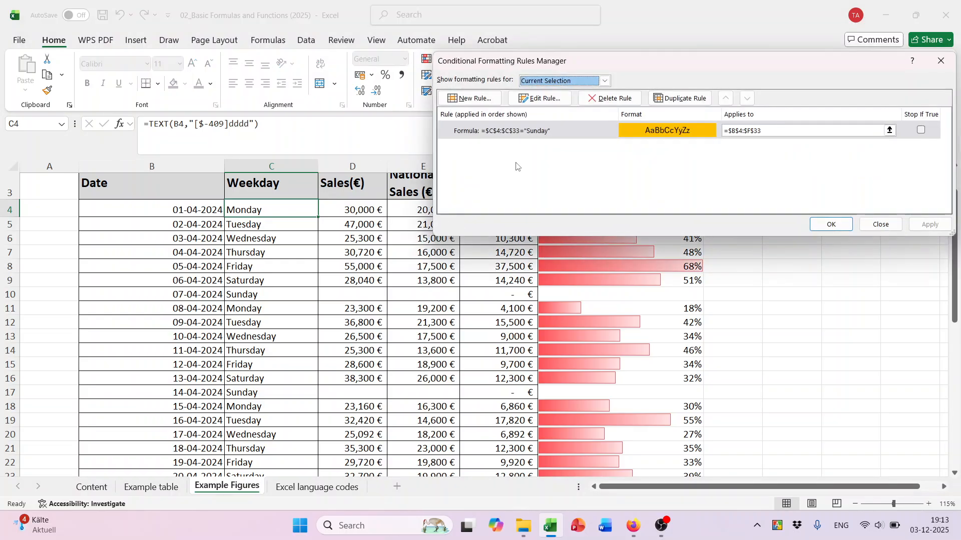
left_click(515, 132)
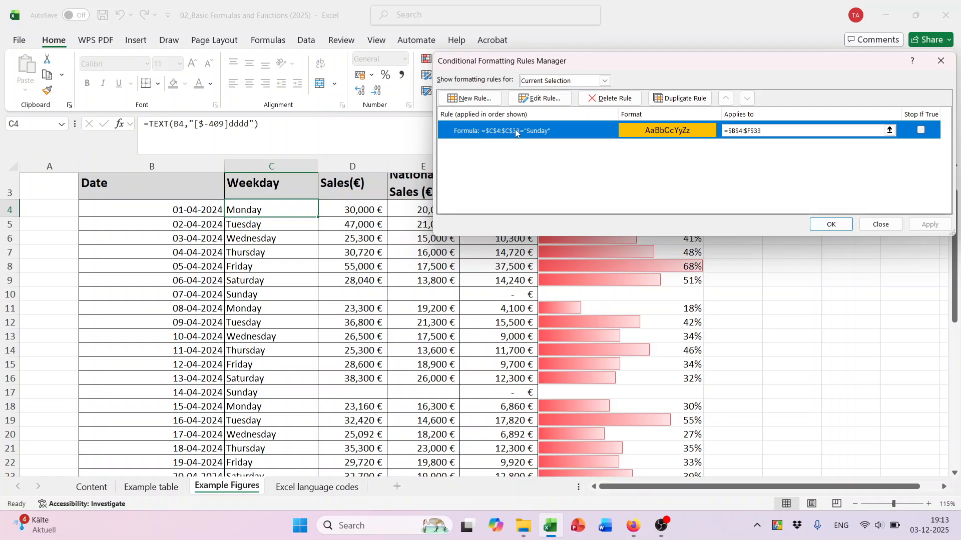
left_click(608, 98)
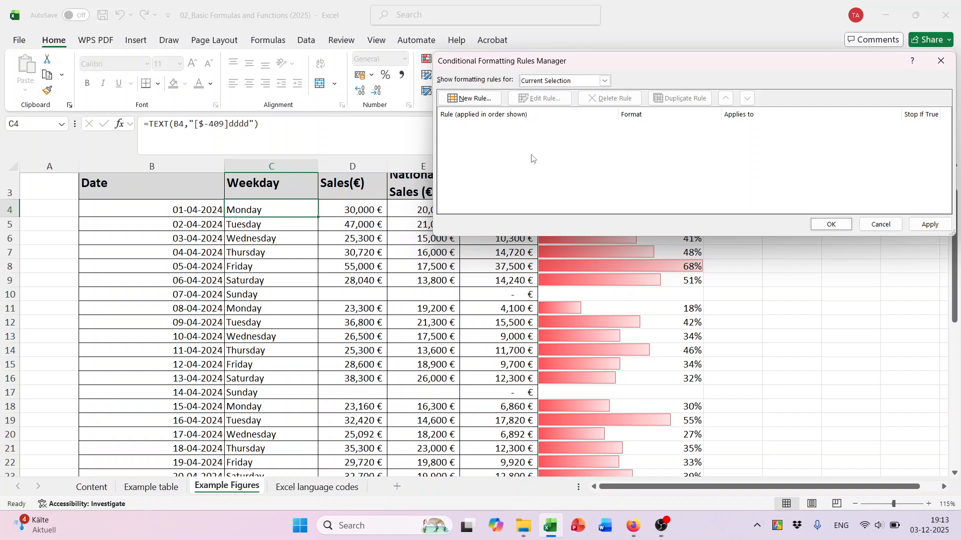
Start a new formula-based formatting rule that references the first weekday cell as $C4, with only the column fixed.
left_click(470, 99)
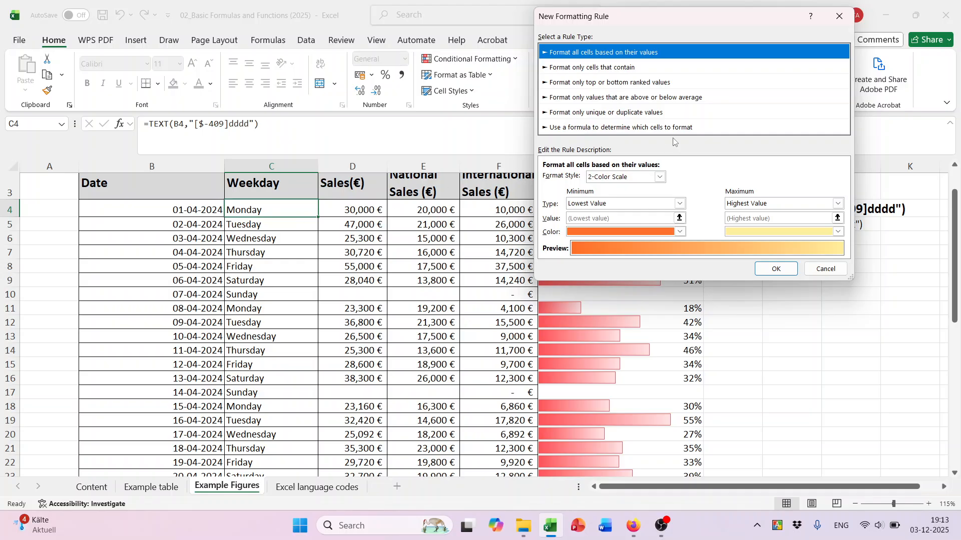
left_click(626, 128)
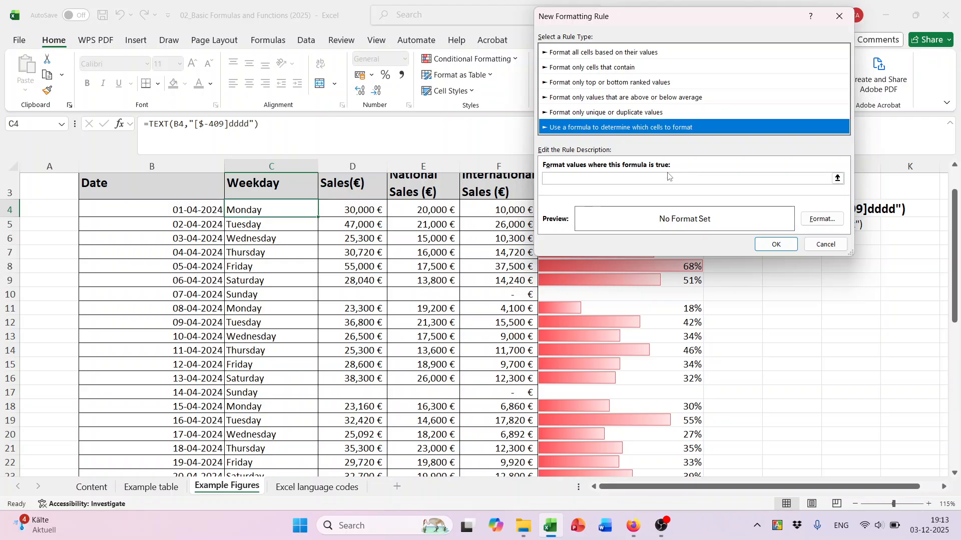
left_click(700, 179)
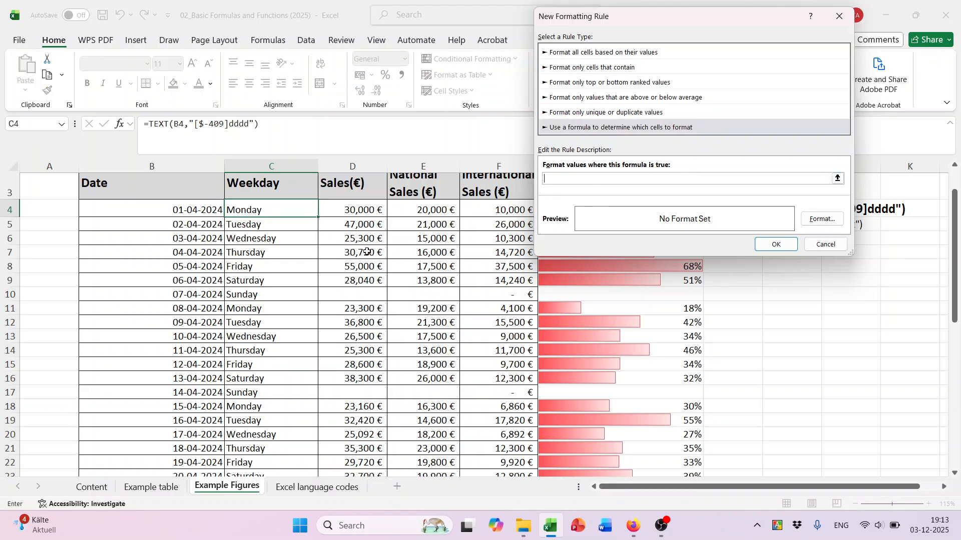
left_click(252, 210)
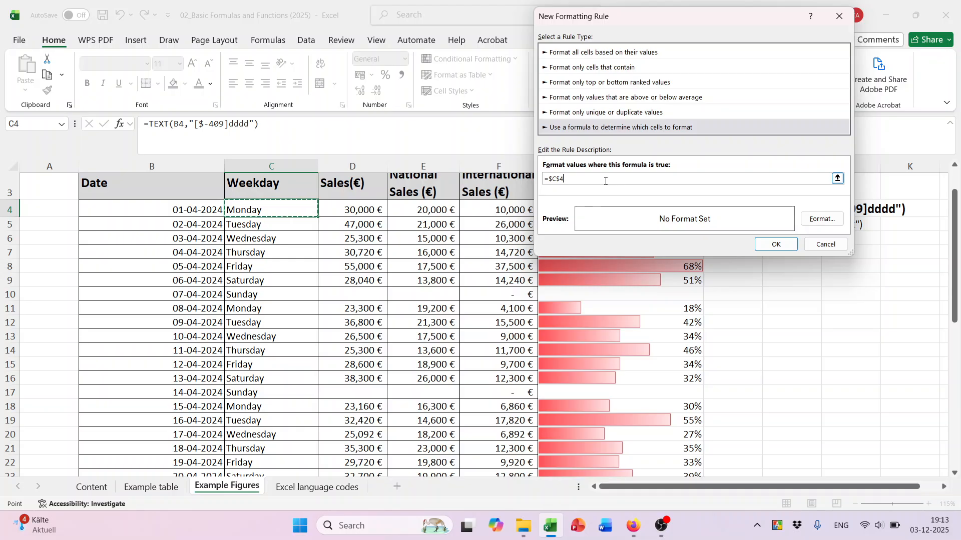
key("F4")
key("F4")
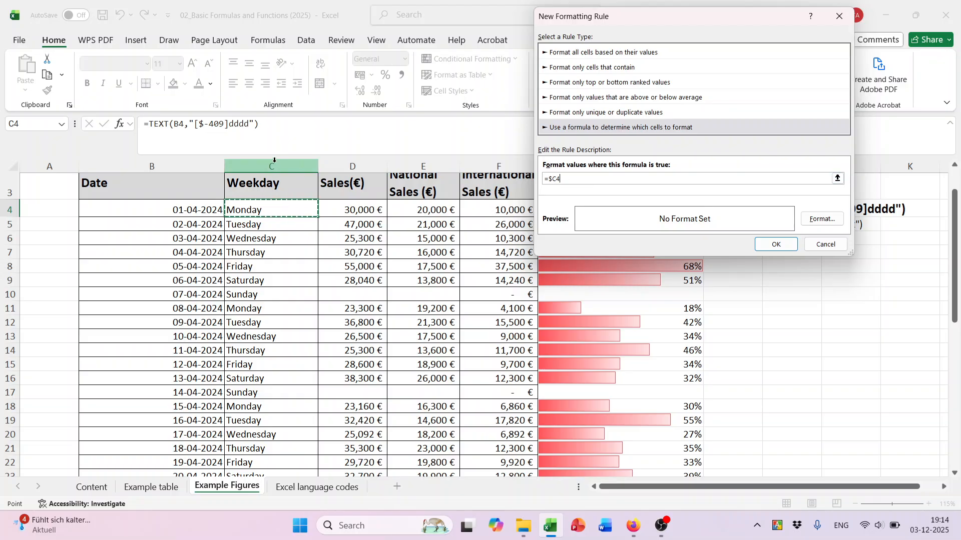
Complete the new rule's formula as =$C4="Sunday", keeping the row reference relative.
scroll(282, 225, "up", 1)
scroll(281, 225, "up", 1)
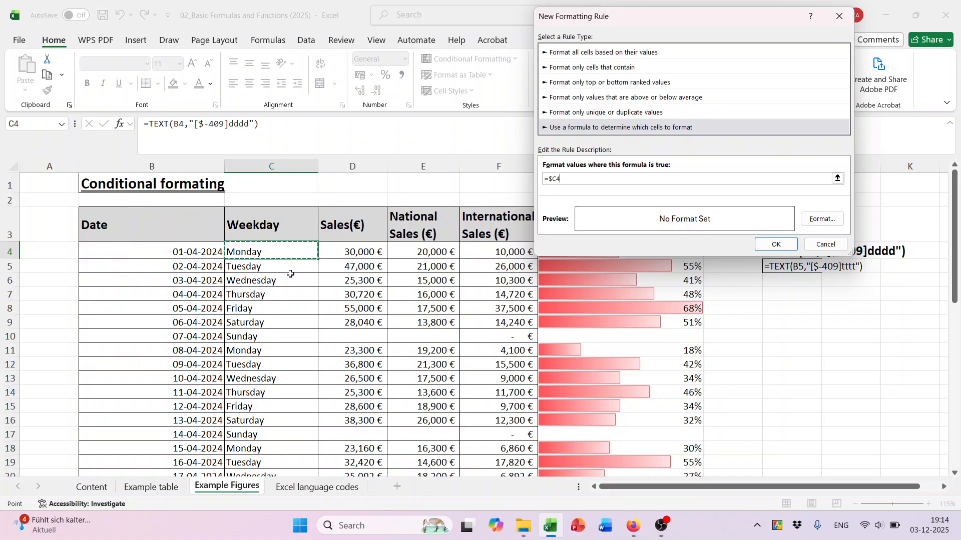
scroll(290, 275, "down", 4)
scroll(290, 275, "up", 3)
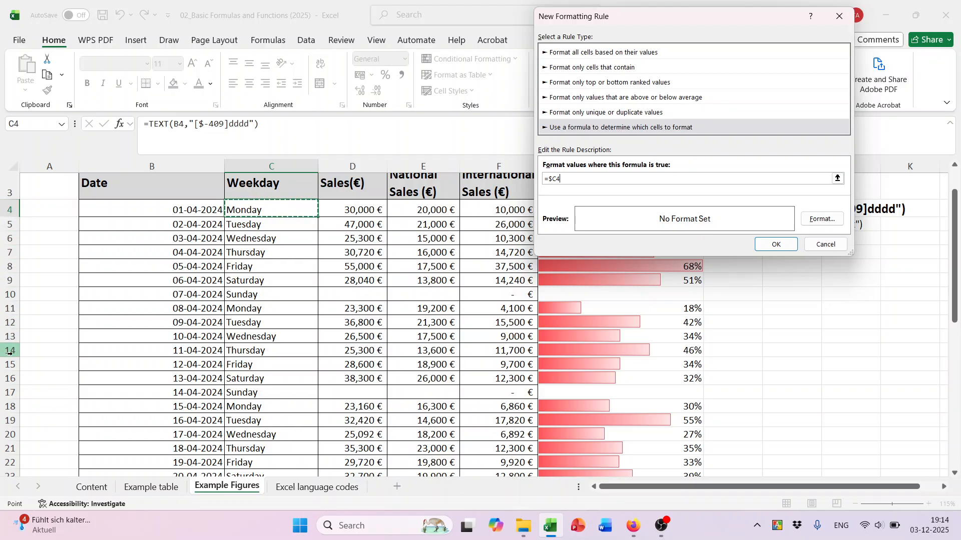
scroll(378, 276, "up", 1)
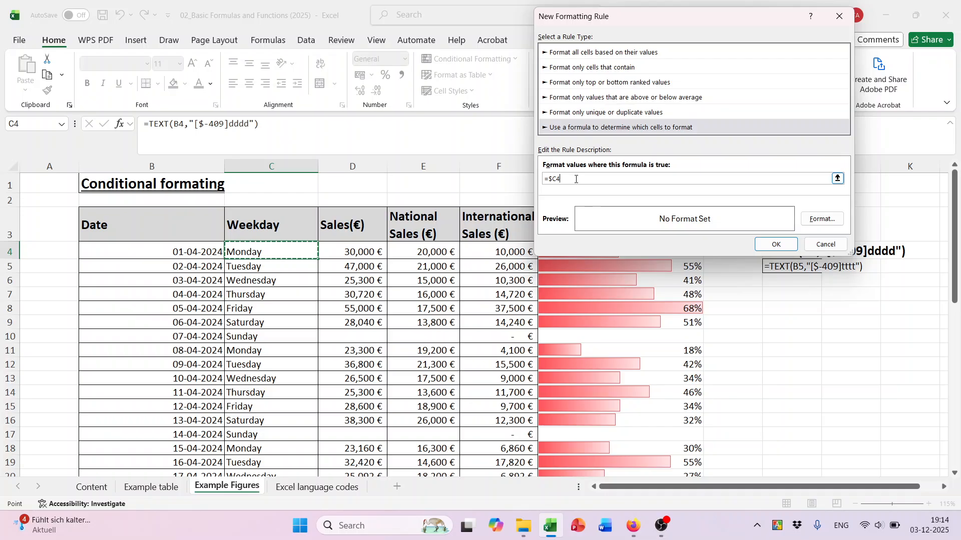
key("F4")
key("F4")
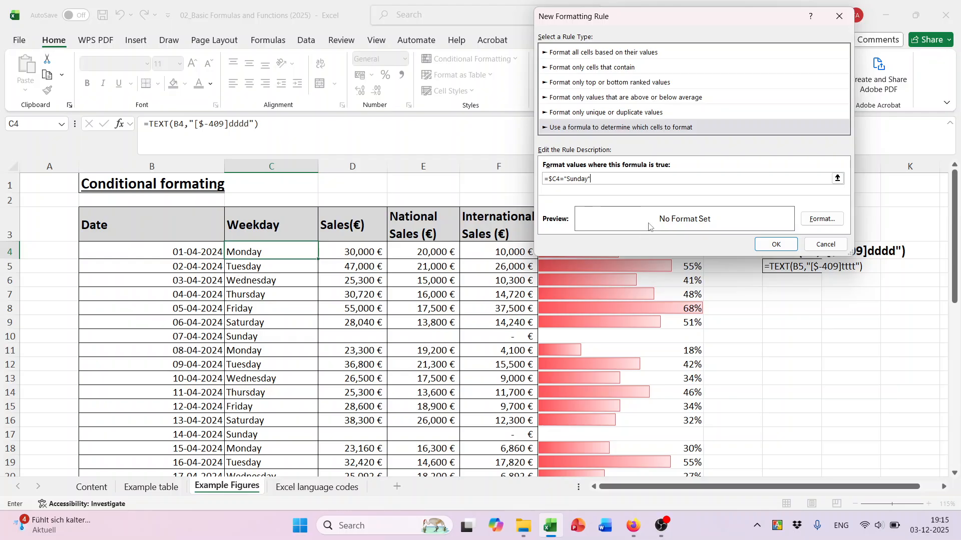
Give the Sunday rule's format a standard red background fill.
left_click(822, 219)
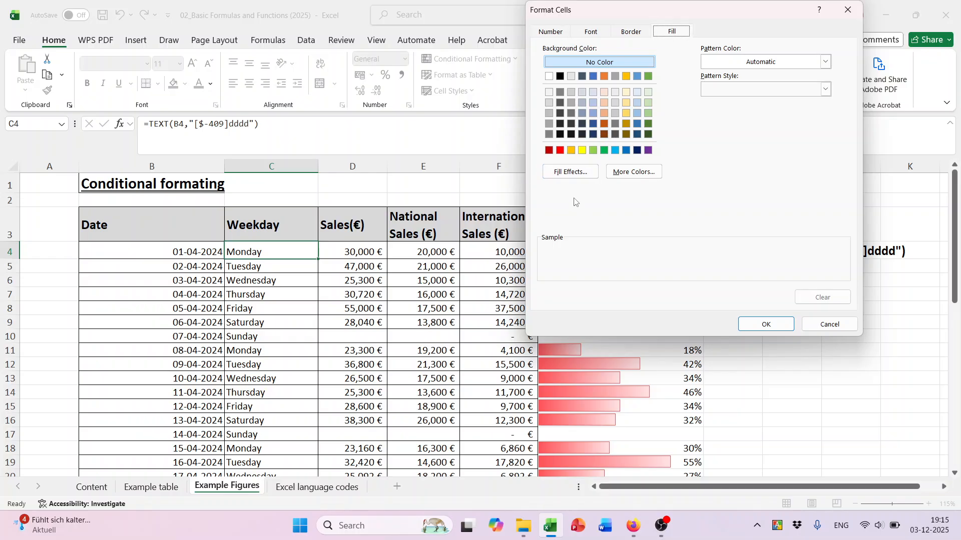
left_click(561, 151)
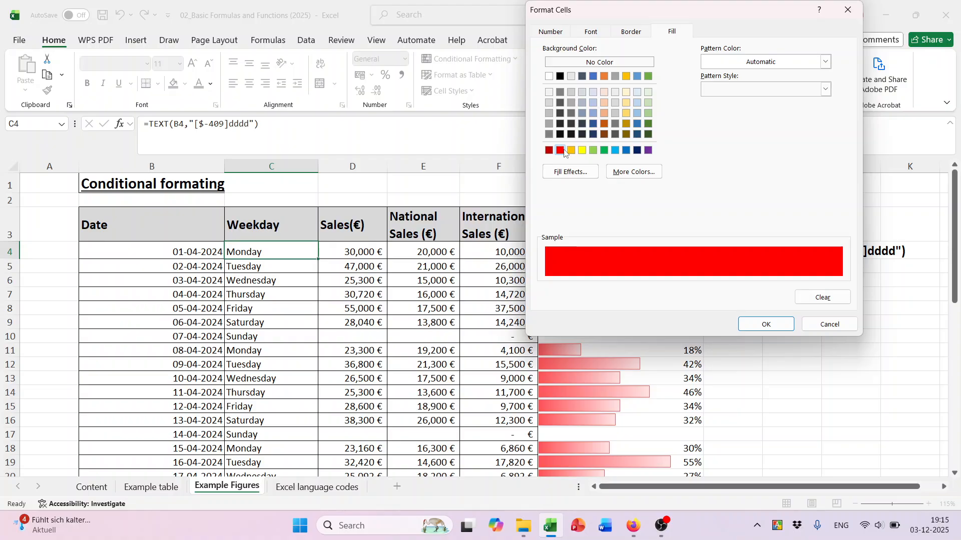
left_click(766, 324)
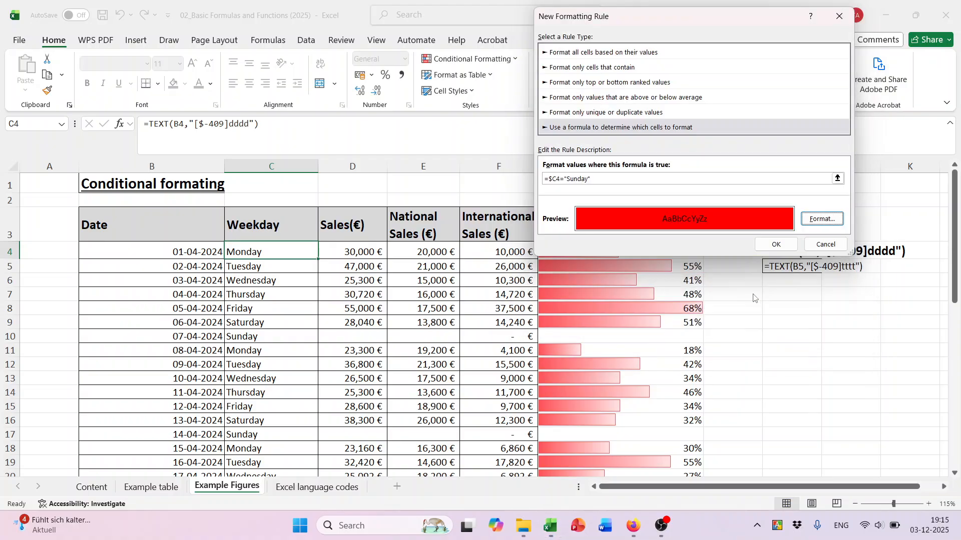
Set the Sunday rule's font color to the standard dark red.
left_click(822, 218)
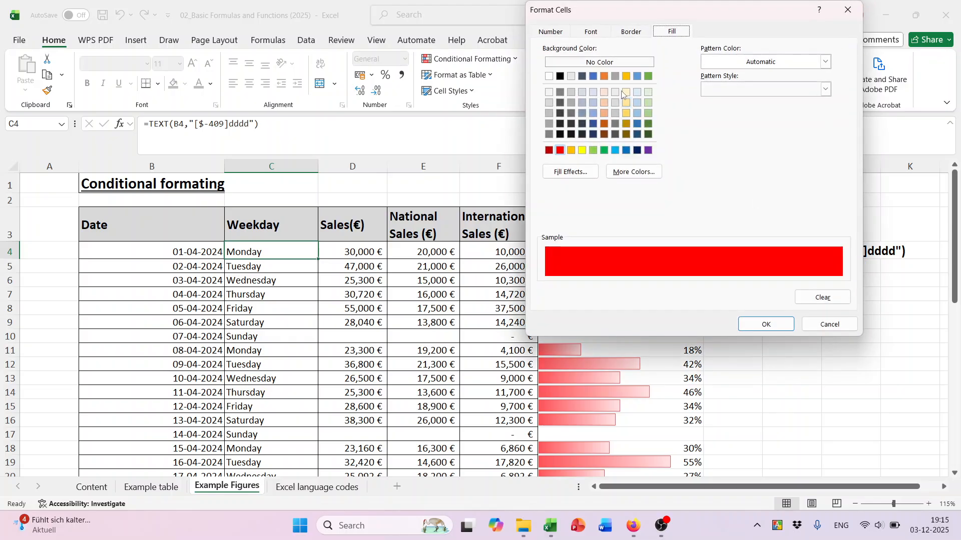
left_click(591, 31)
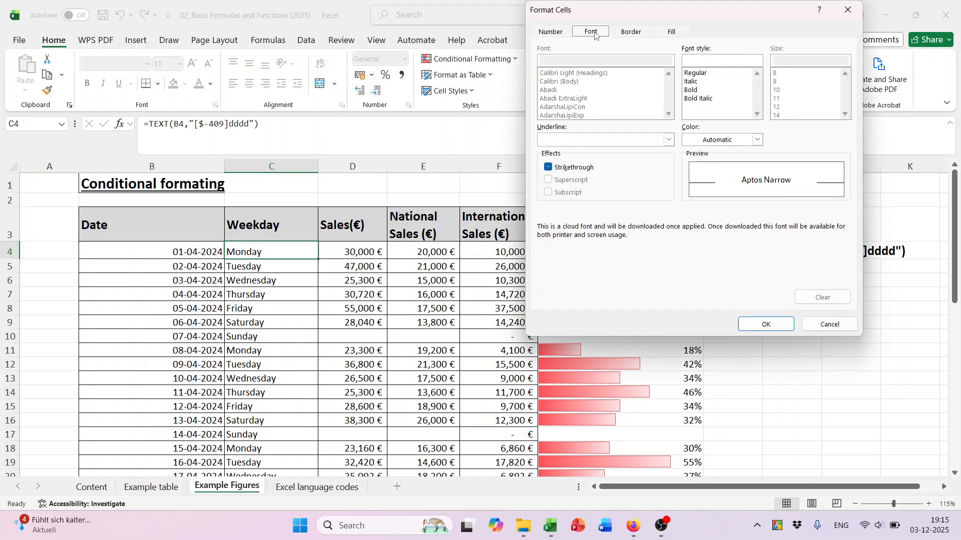
left_click(756, 142)
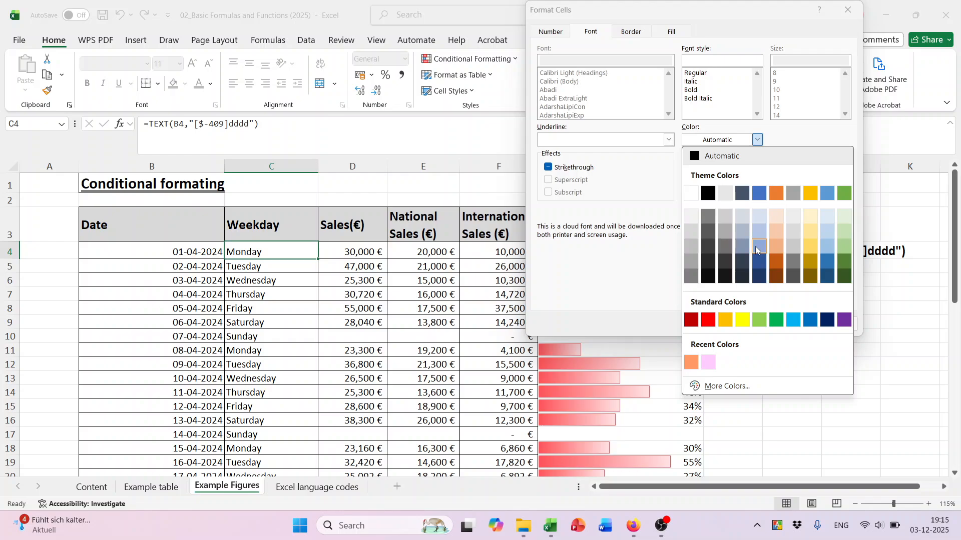
left_click(691, 321)
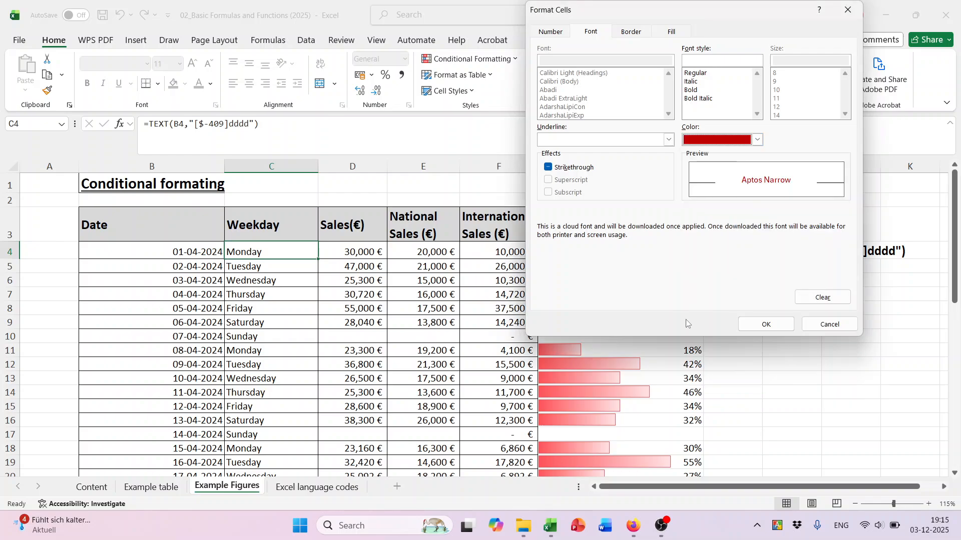
left_click(765, 326)
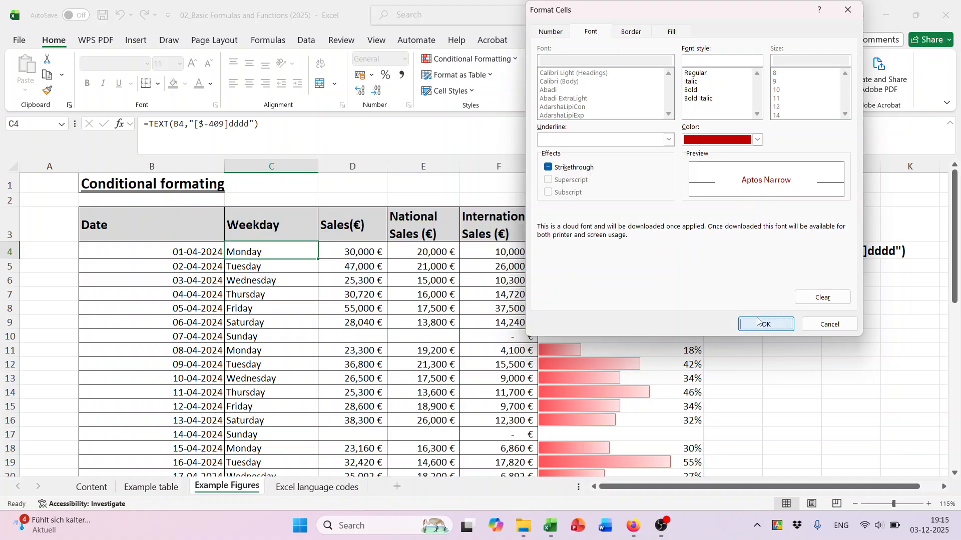
Change the Sunday rule's fill to an orange-red from the extended color palette and accept the new rule.
left_click(820, 218)
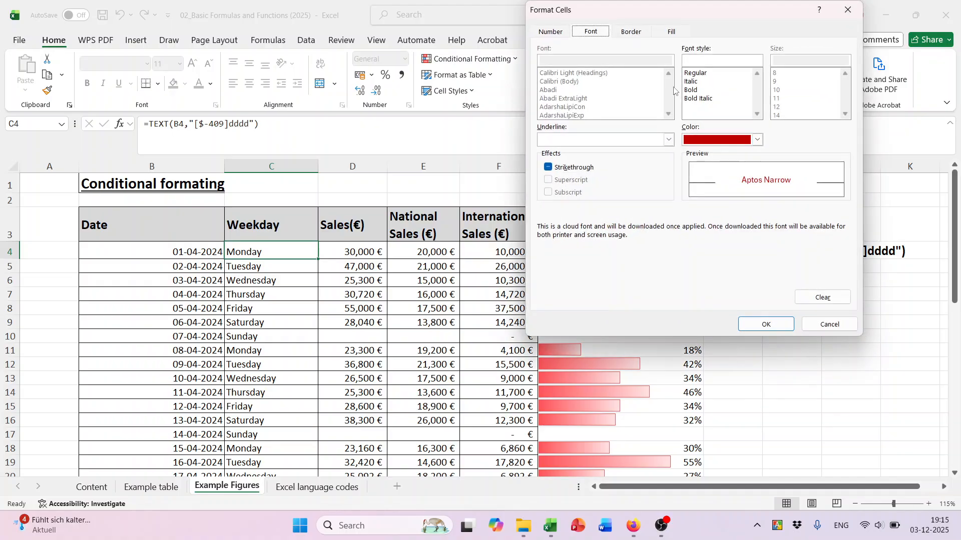
left_click(672, 31)
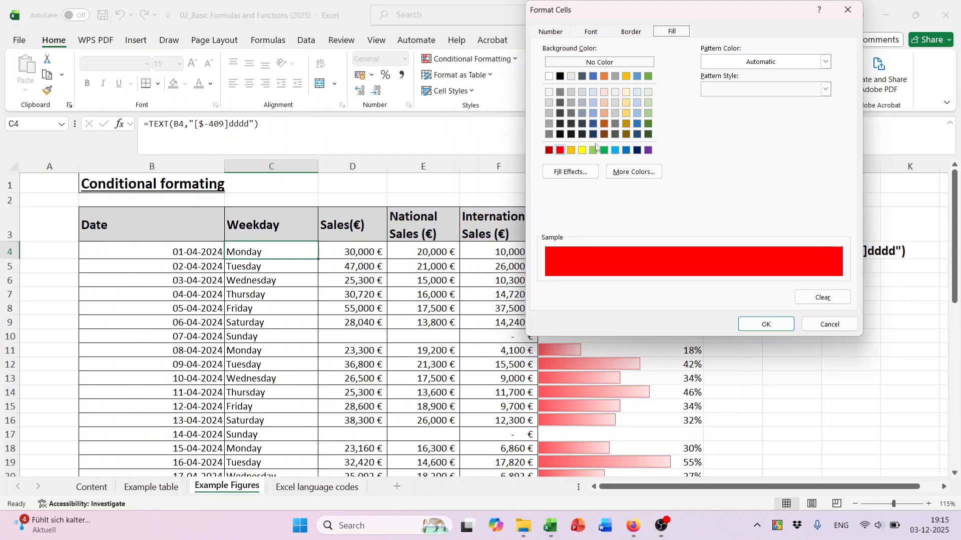
left_click(579, 174)
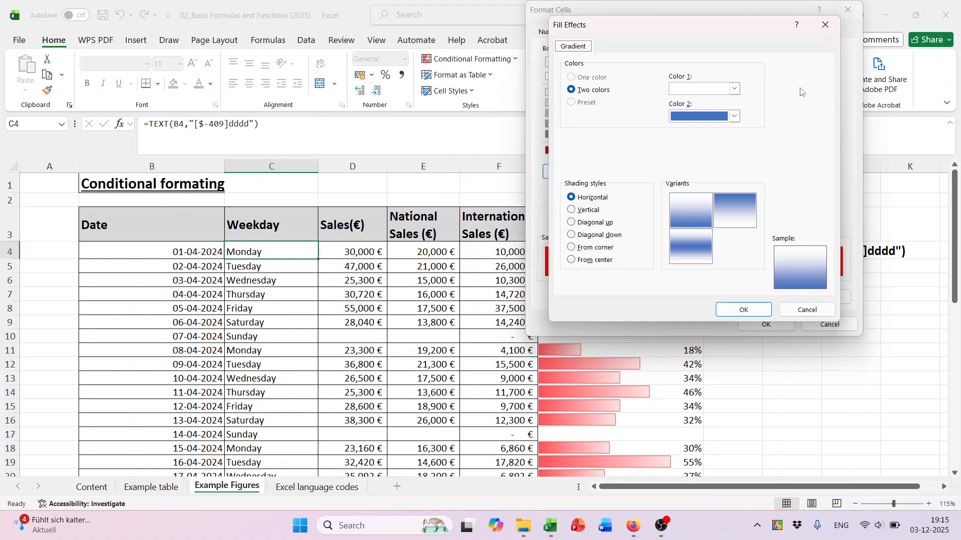
left_click(825, 24)
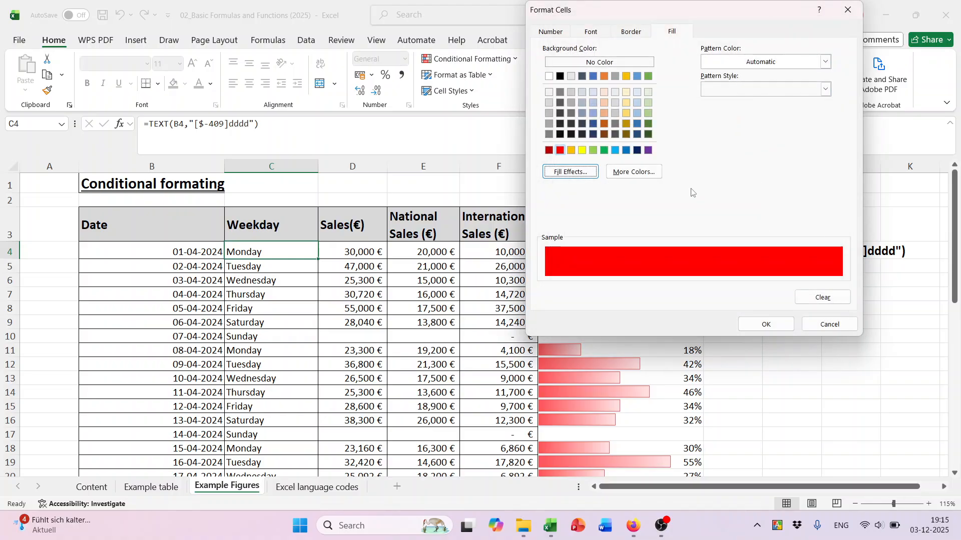
left_click(631, 172)
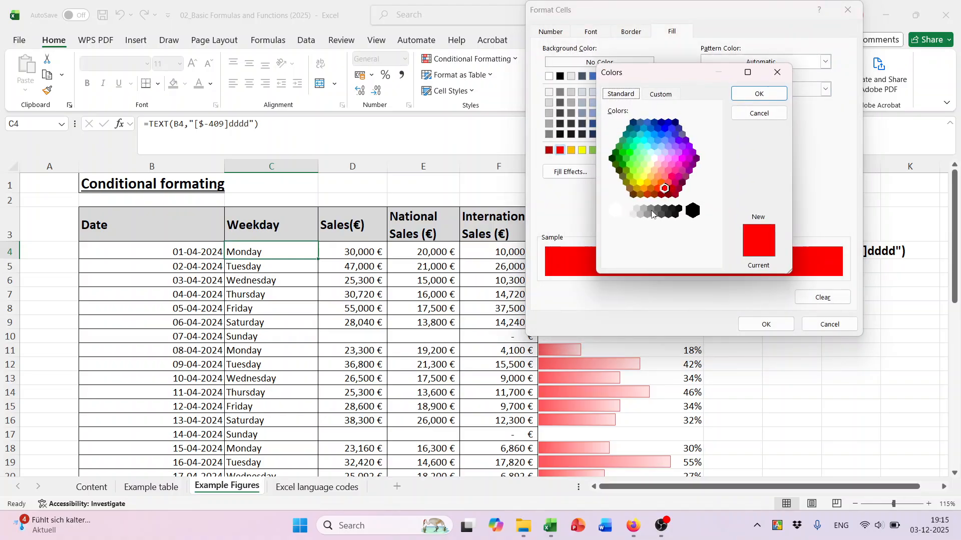
left_click(672, 178)
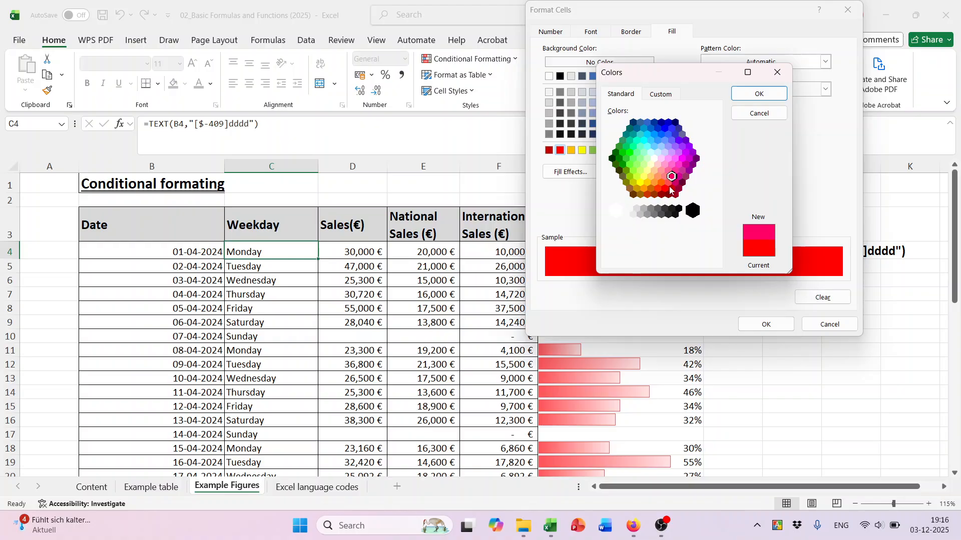
left_click(658, 188)
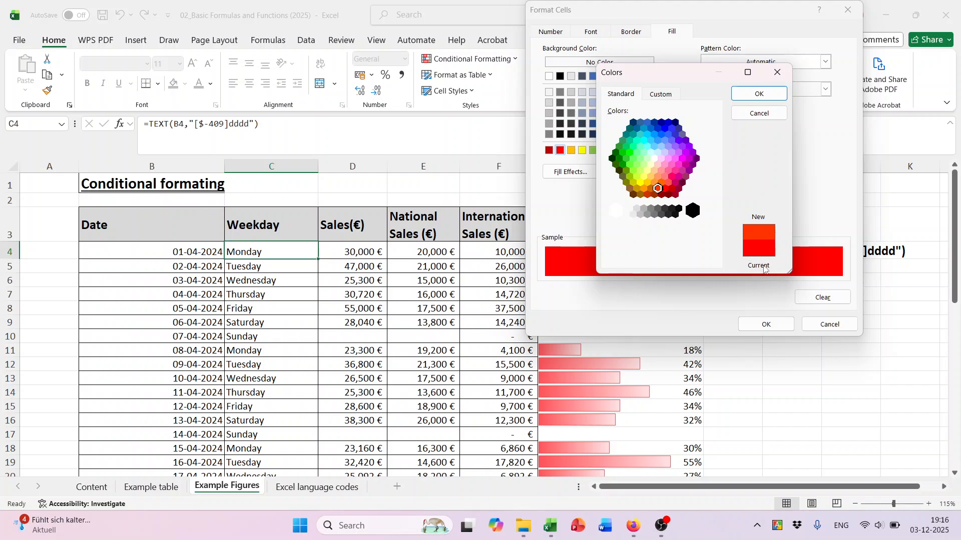
left_click(768, 96)
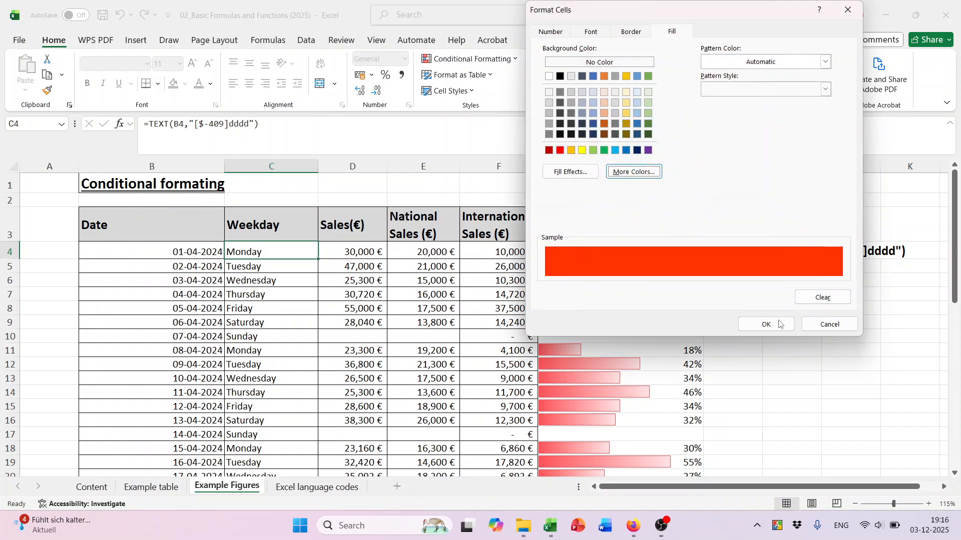
left_click(766, 324)
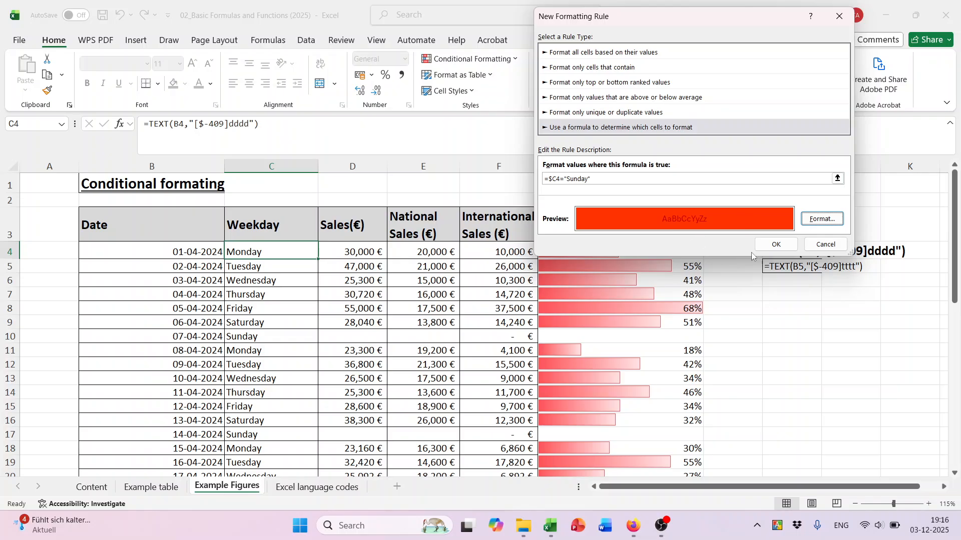
left_click(776, 244)
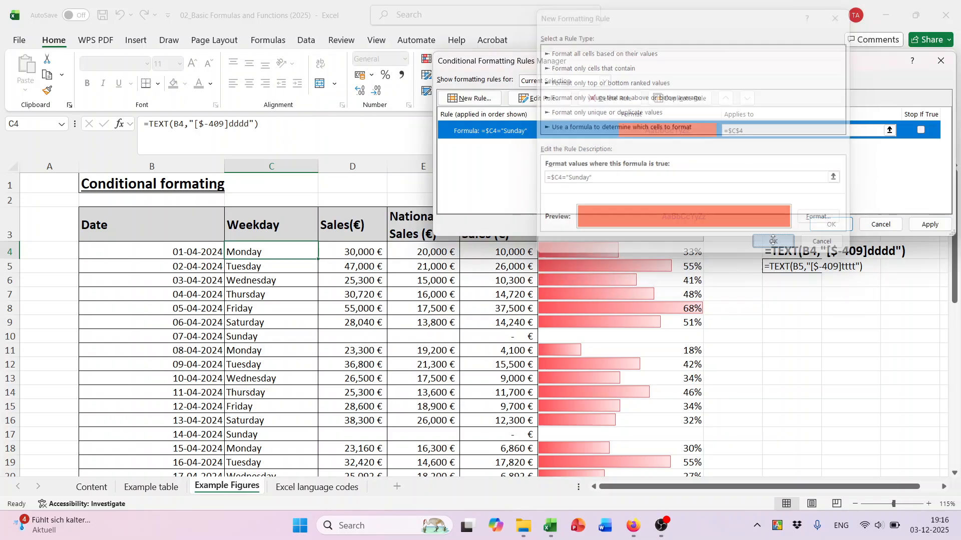
Apply the Sunday rule to the table range $B$4:$G$33, close the rules manager and check the highlighted rows.
left_click(744, 131)
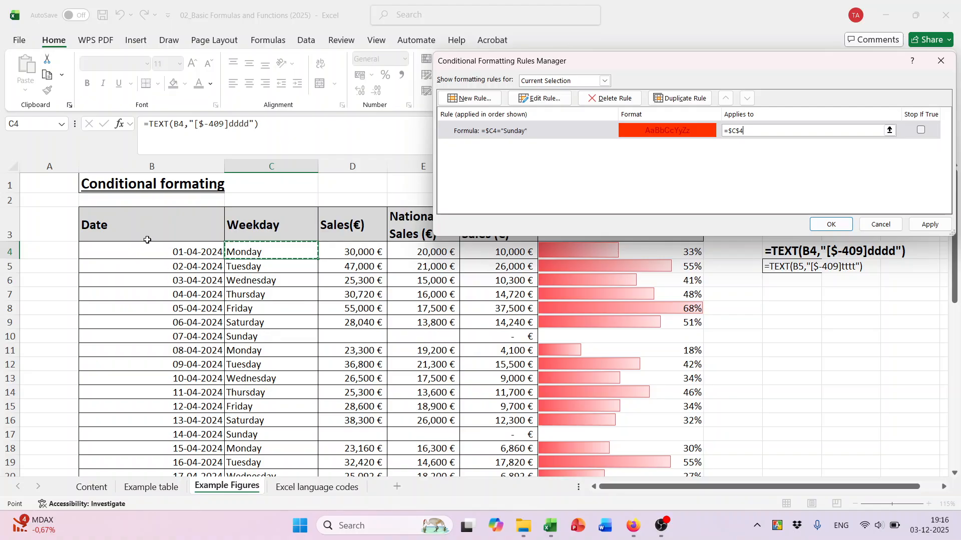
left_click_drag(145, 251, 628, 445)
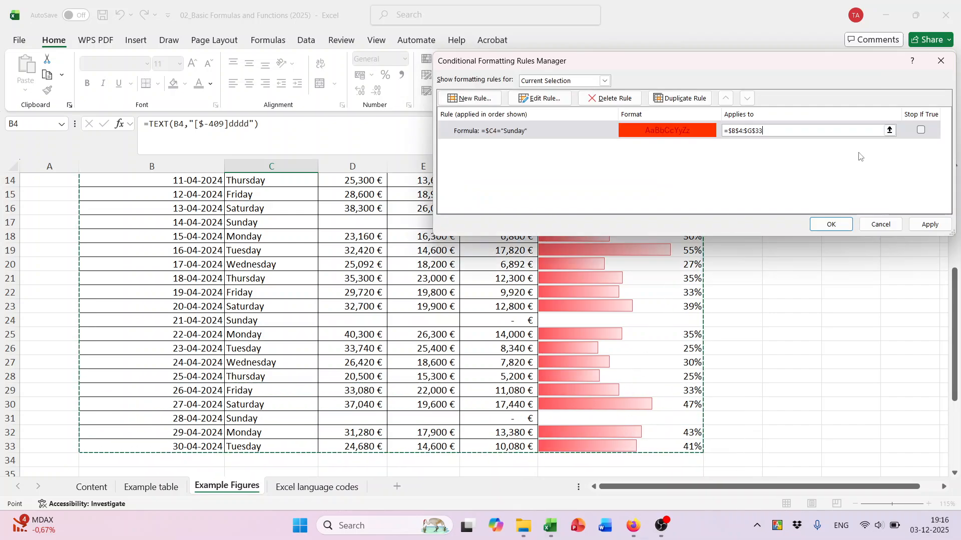
left_click(927, 223)
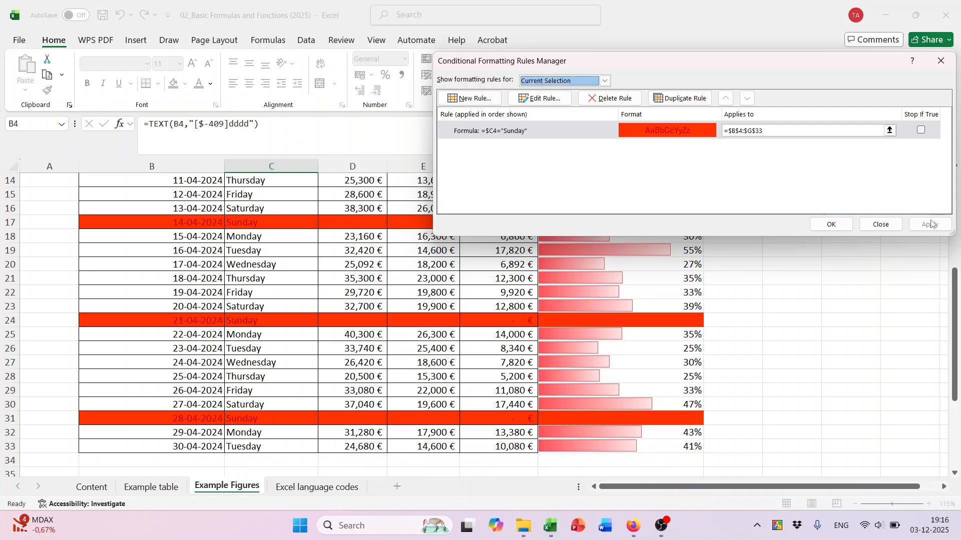
left_click(831, 224)
scroll(552, 293, "up", 5)
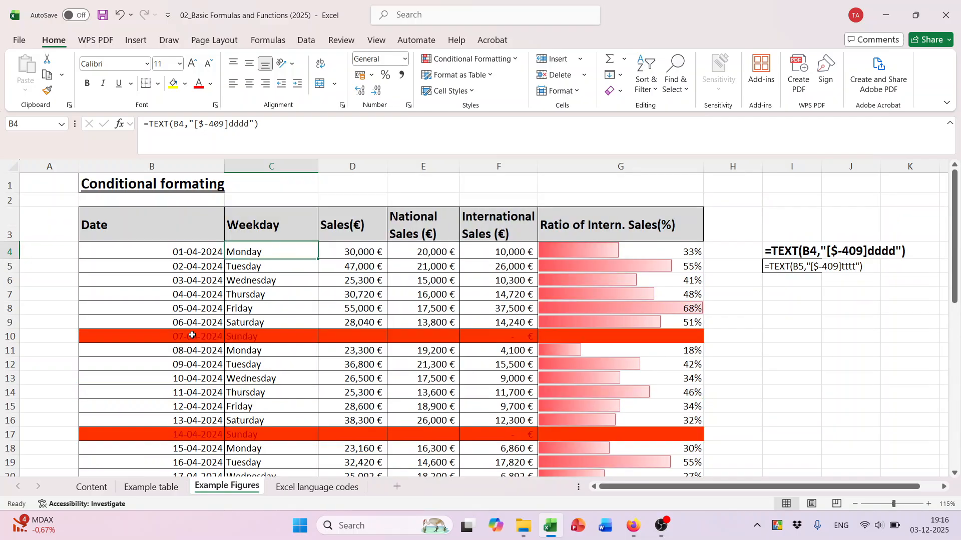
scroll(650, 348, "down", 7)
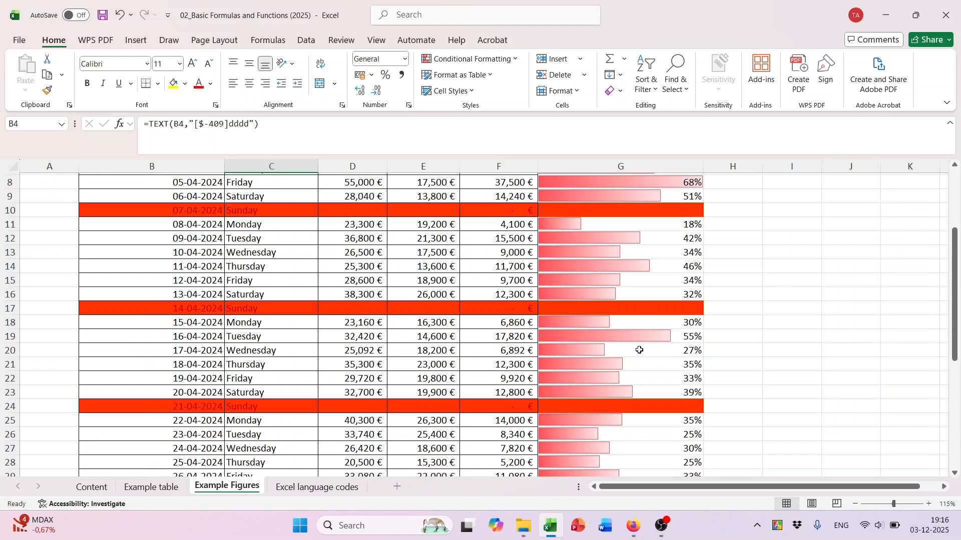
scroll(555, 347, "up", 4)
scroll(555, 347, "up", 4)
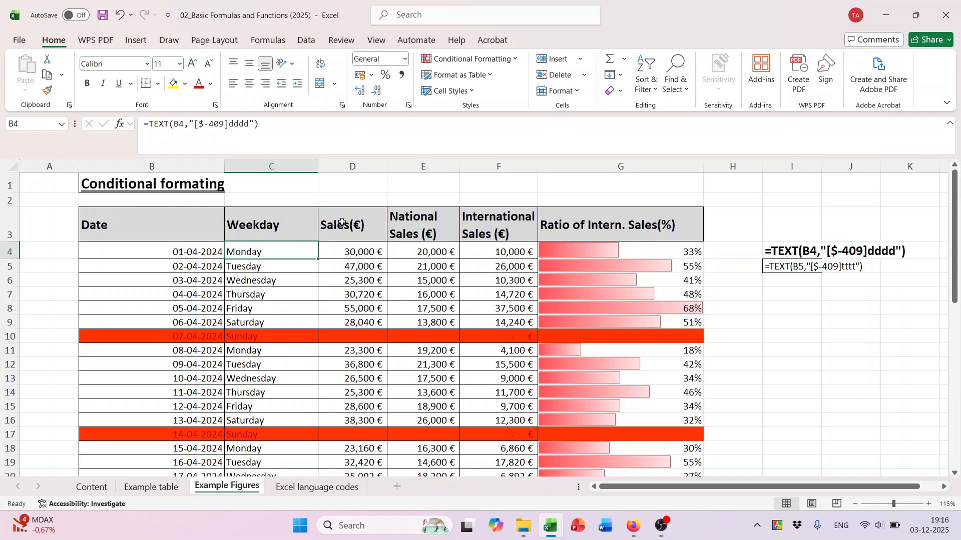
Start a Top 10 Items conditional formatting rule for all daily values in the Sales(€) column, beginning at D4.
left_click_drag(361, 251, 371, 375)
scroll(407, 311, "up", 6)
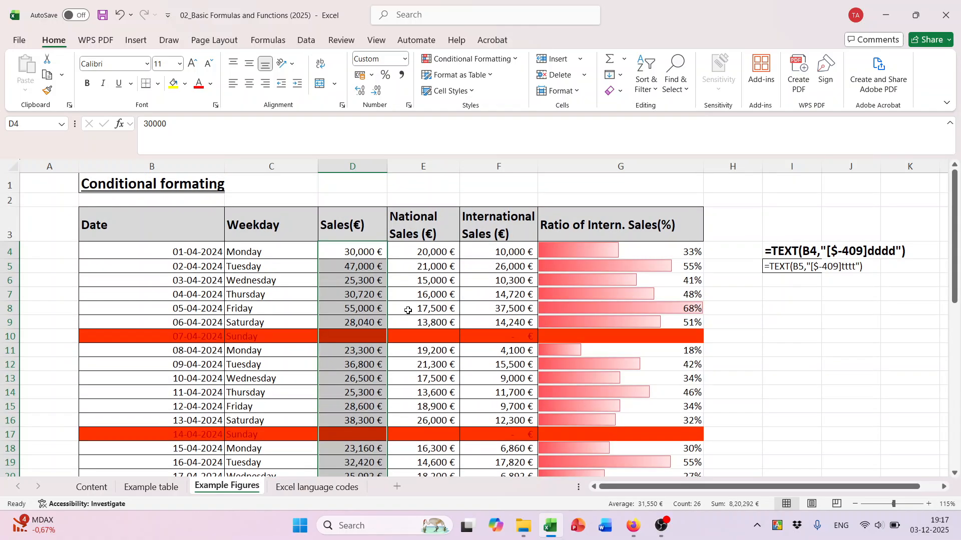
scroll(408, 311, "down", 1)
scroll(408, 311, "up", 1)
left_click(515, 59)
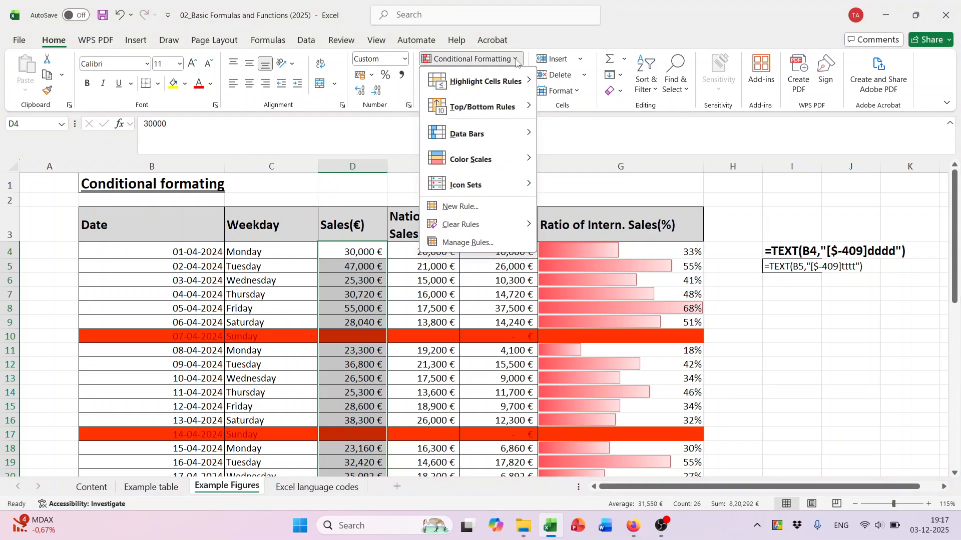
mouse_move(500, 111)
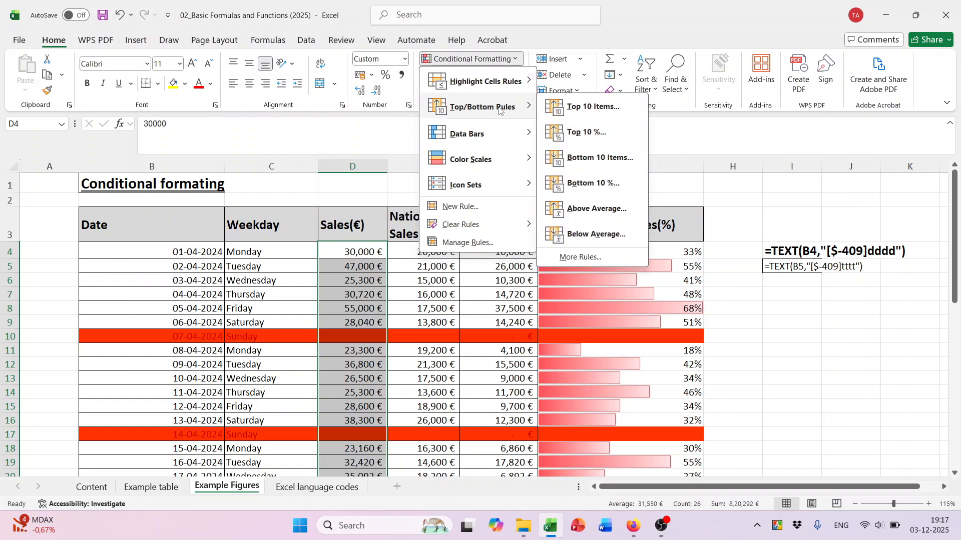
left_click(608, 107)
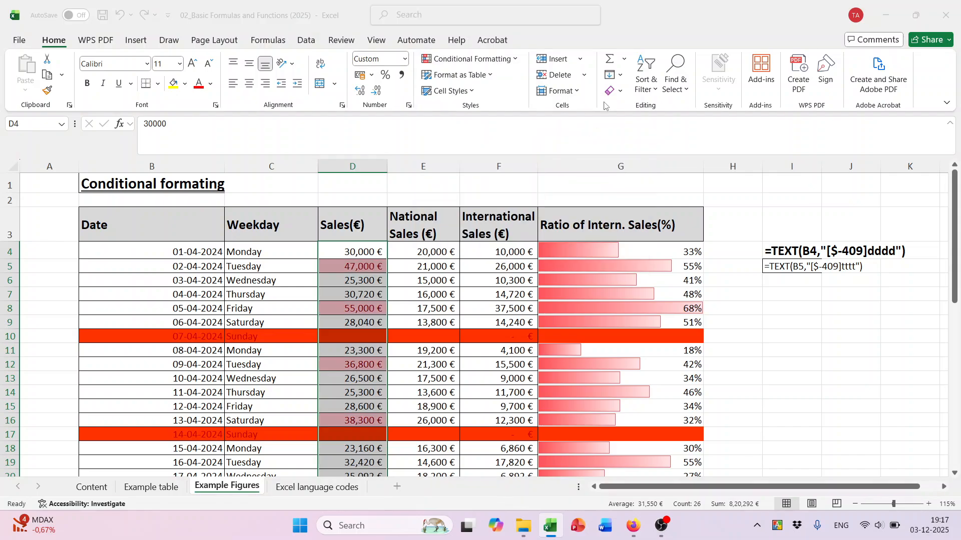
Limit the rule to the top 3 sales values, format them with Green Fill with Dark Green Text, and check the column.
left_click(623, 132)
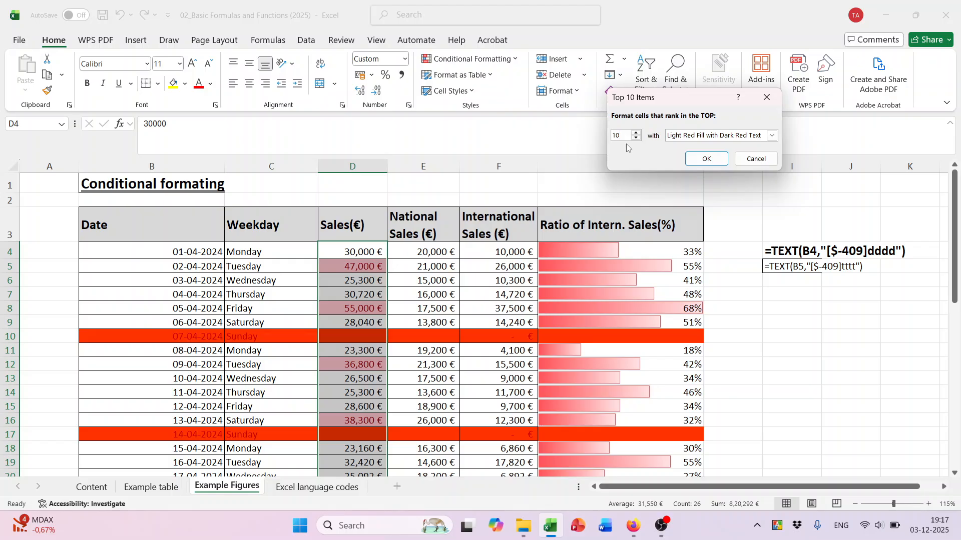
key("BackSpace")
key("BackSpace")
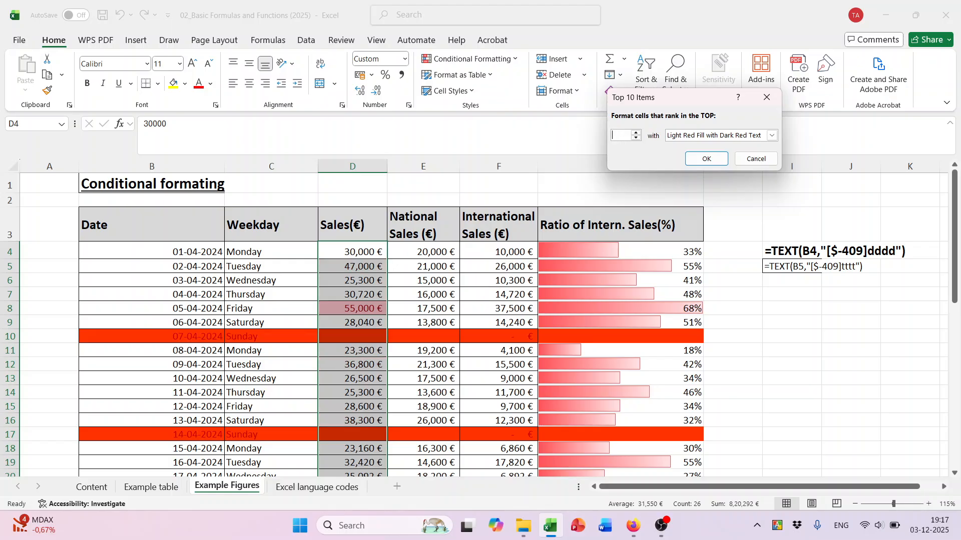
type("3")
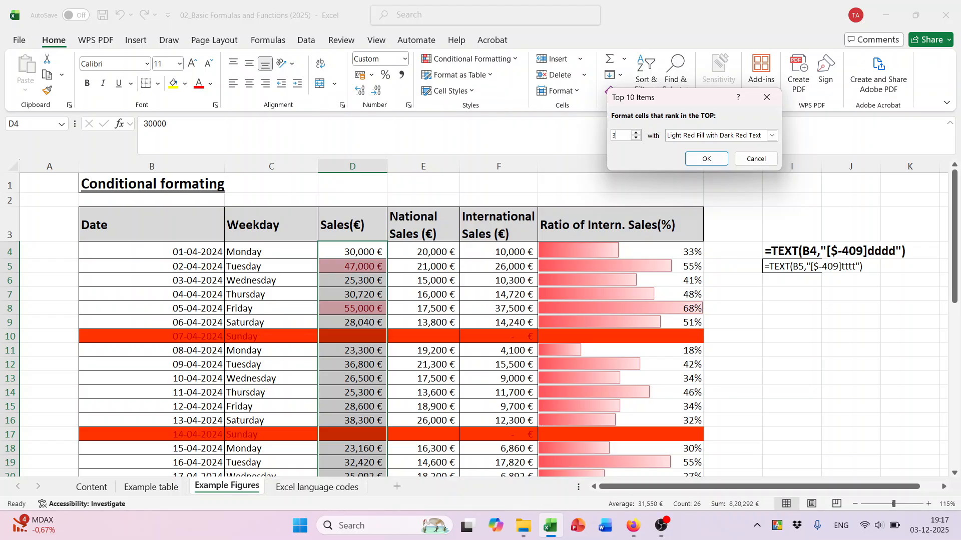
left_click(772, 135)
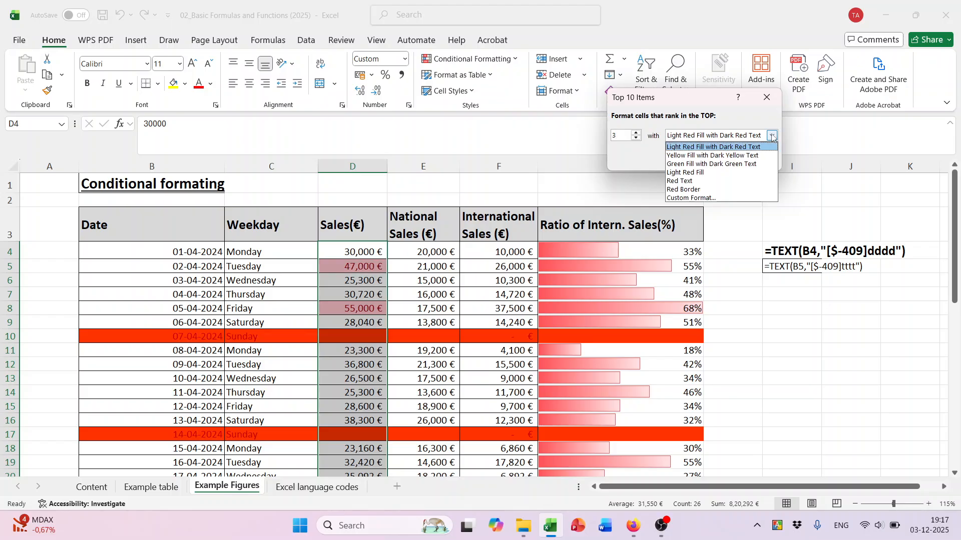
left_click(699, 164)
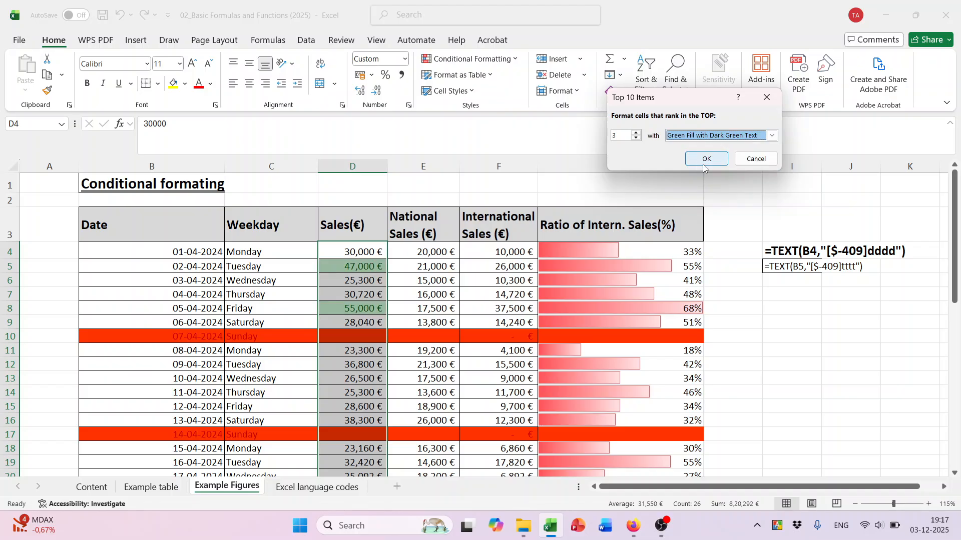
left_click(706, 159)
scroll(434, 260, "down", 7)
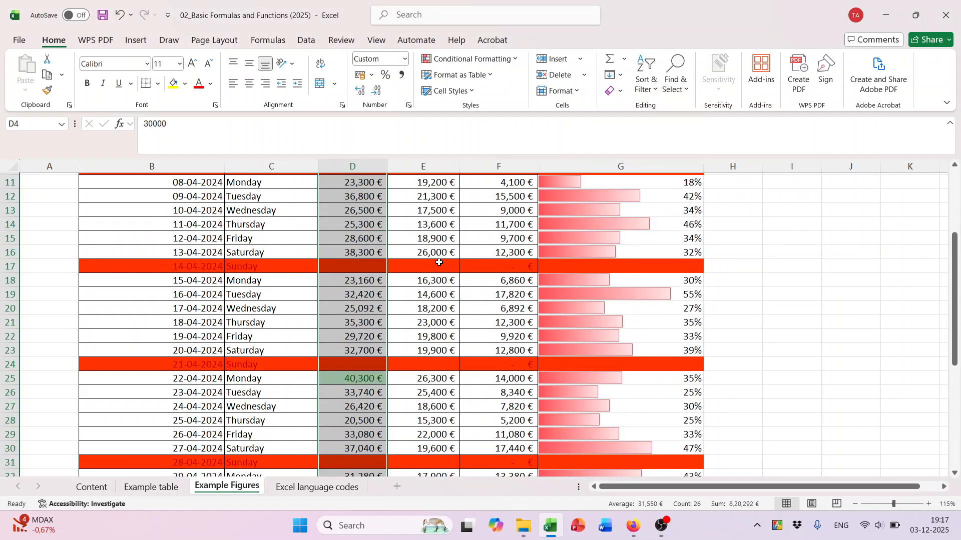
scroll(435, 260, "up", 7)
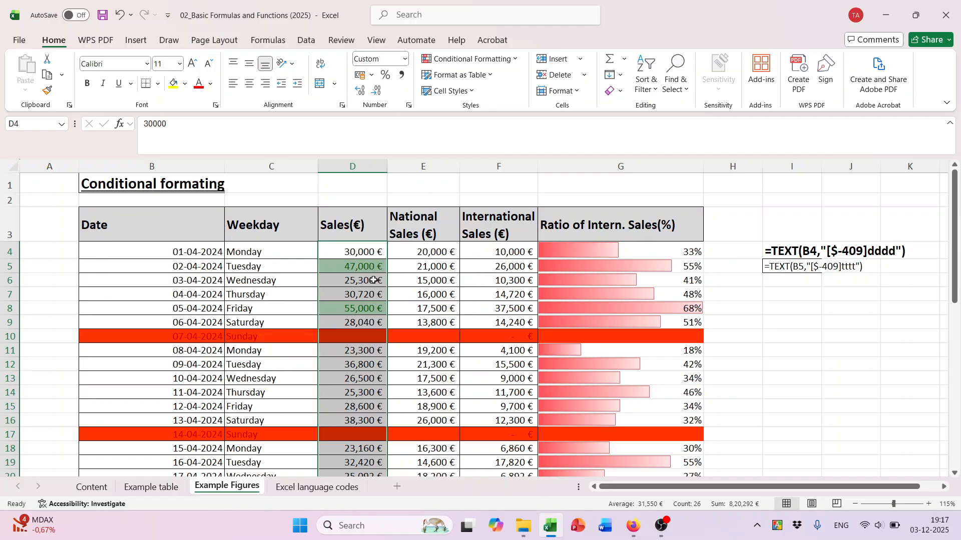
Start a Bottom 10 Items conditional formatting rule for the daily values in the Sales(€) column, D4 to D33.
left_click(374, 280)
left_click_drag(362, 251, 357, 446)
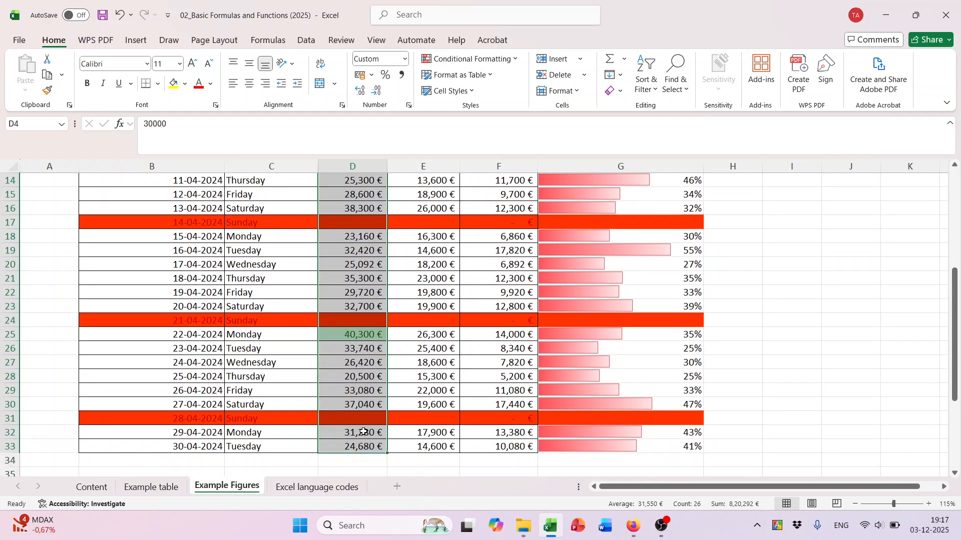
scroll(451, 290, "up", 5)
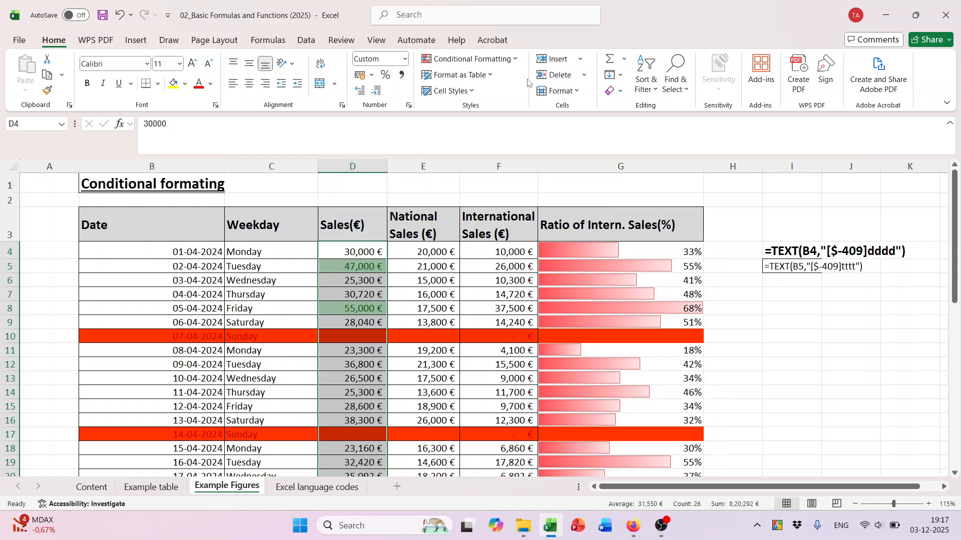
left_click(515, 59)
mouse_move(516, 109)
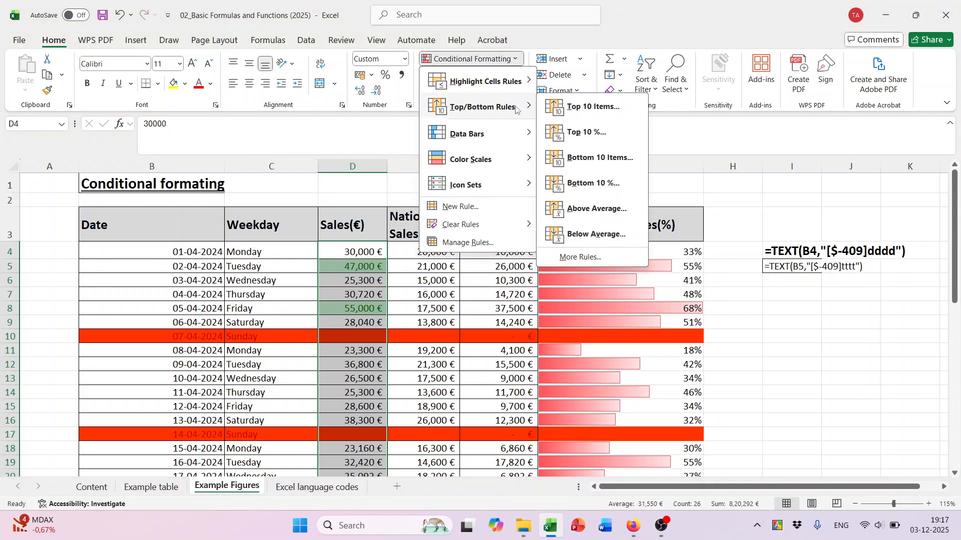
left_click(589, 159)
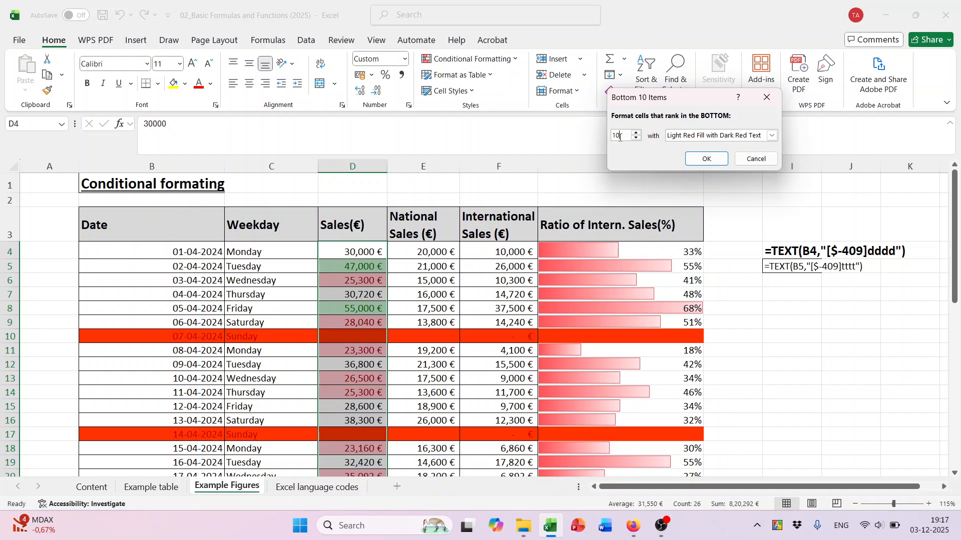
Limit the rule to the bottom 3 sales values with Light Red Fill with Dark Red Text, and check the column.
key("BackSpace")
key("BackSpace")
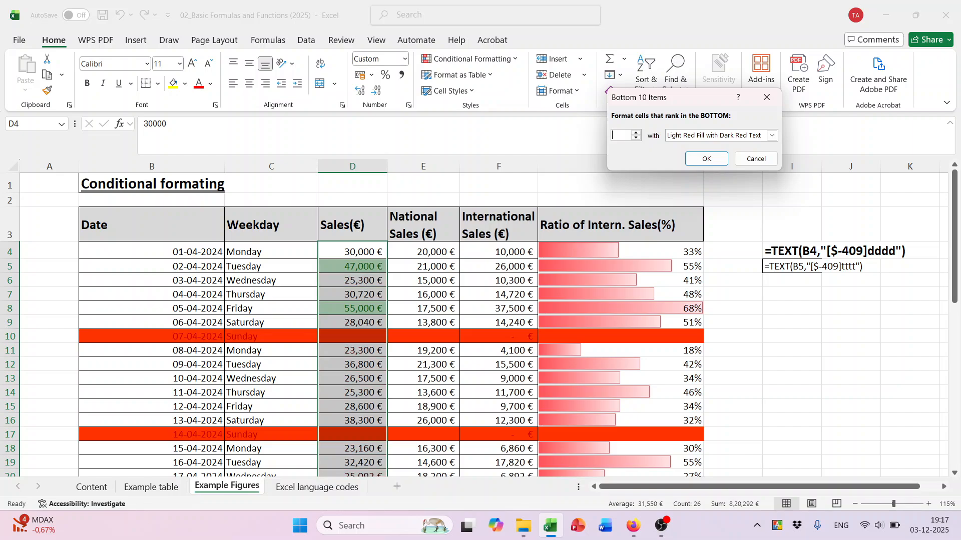
type("3")
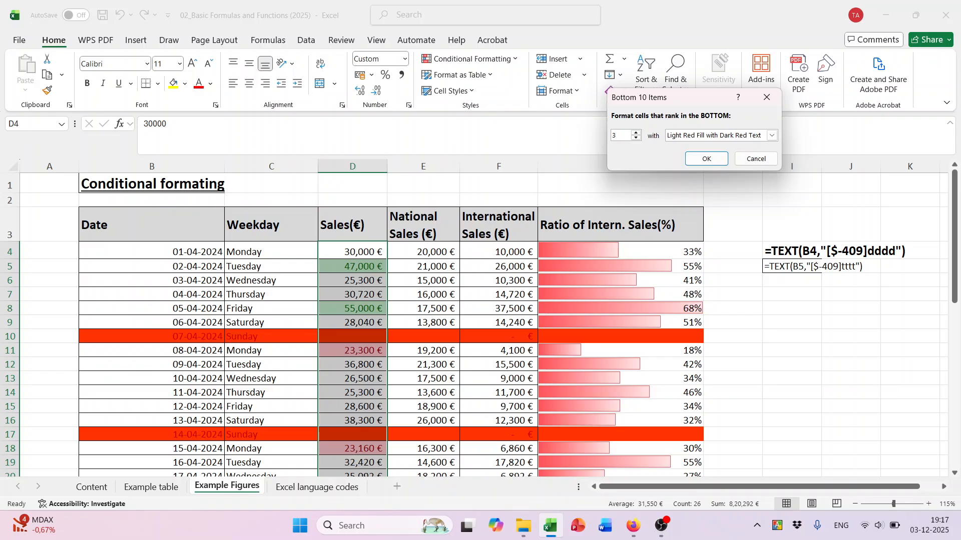
left_click(707, 158)
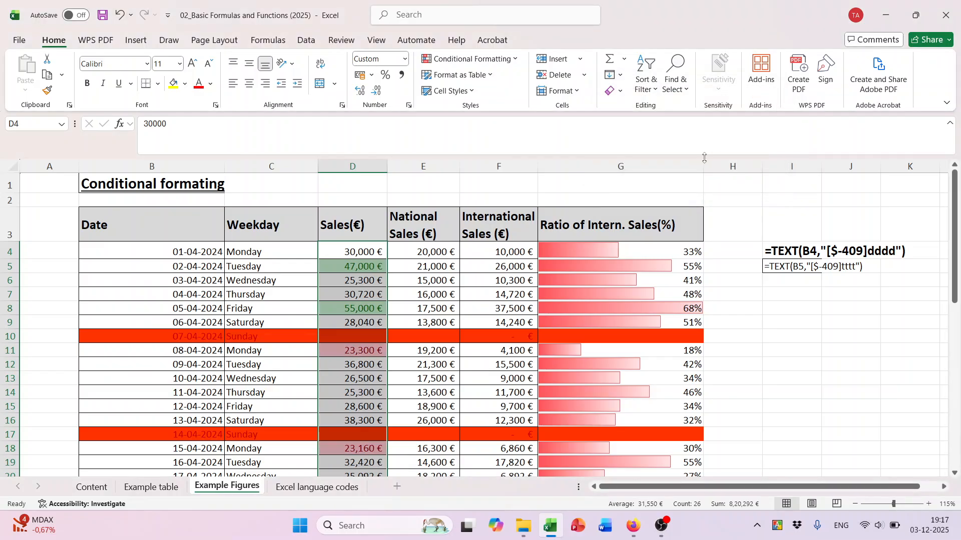
scroll(427, 261, "down", 8)
left_click(462, 321)
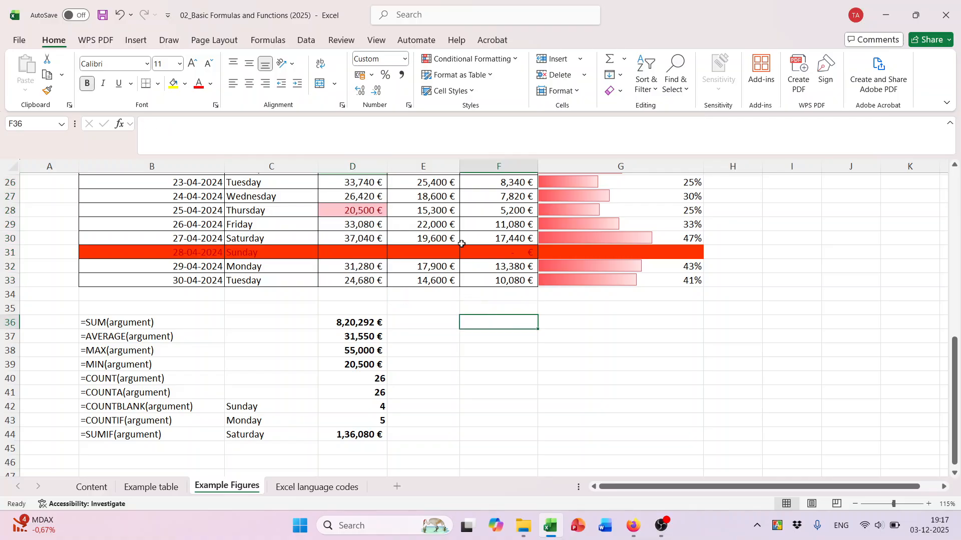
scroll(460, 240, "up", 4)
scroll(461, 240, "up", 5)
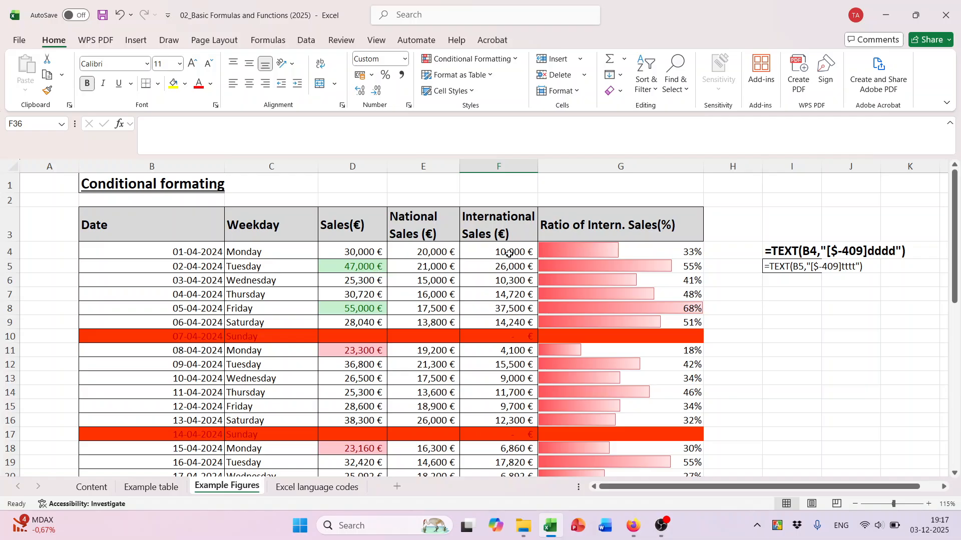
scroll(509, 254, "down", 5)
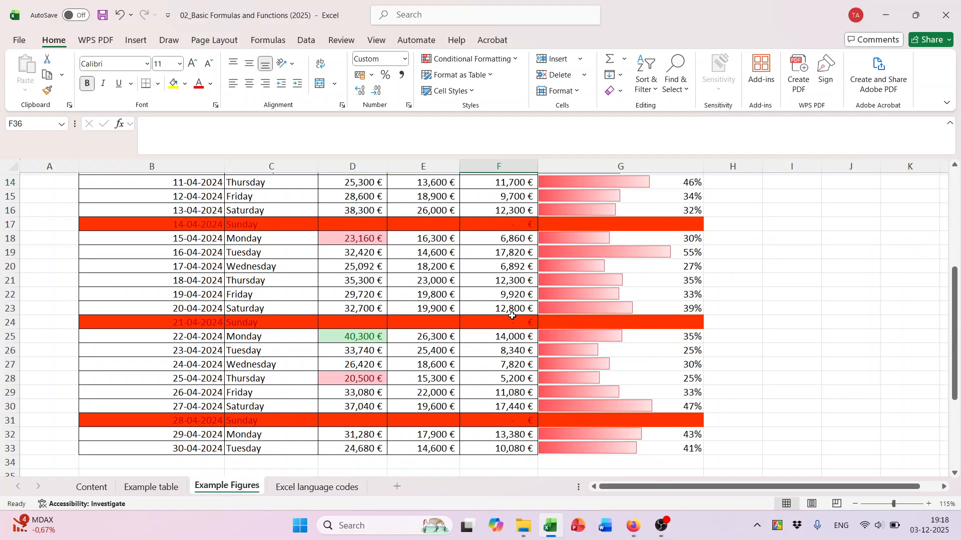
scroll(512, 316, "up", 5)
Highlight the above-average values in the International Sales (€) column, F4 to F33, with Light Red Fill with Dark Red Text.
left_click_drag(511, 254, 505, 445)
scroll(509, 259, "up", 3)
scroll(509, 259, "up", 2)
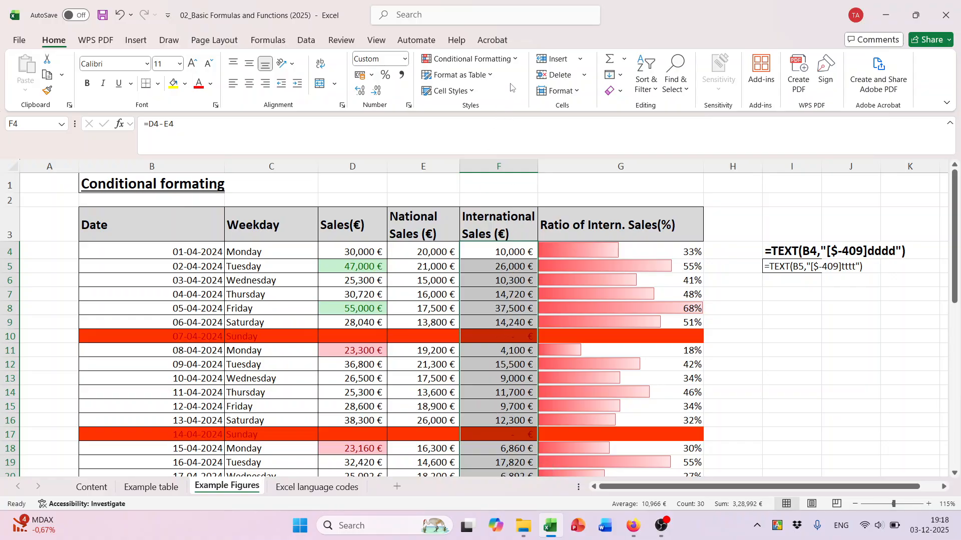
left_click(514, 59)
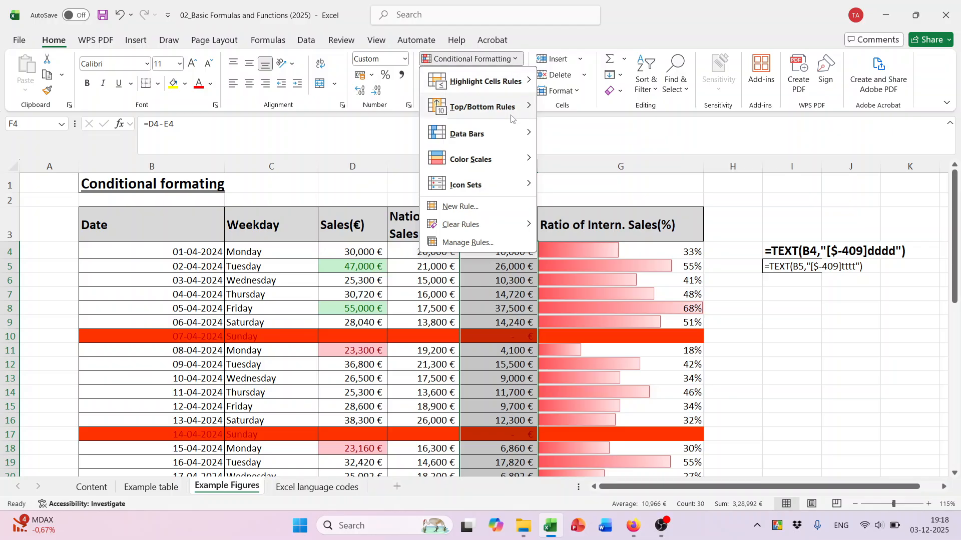
mouse_move(512, 119)
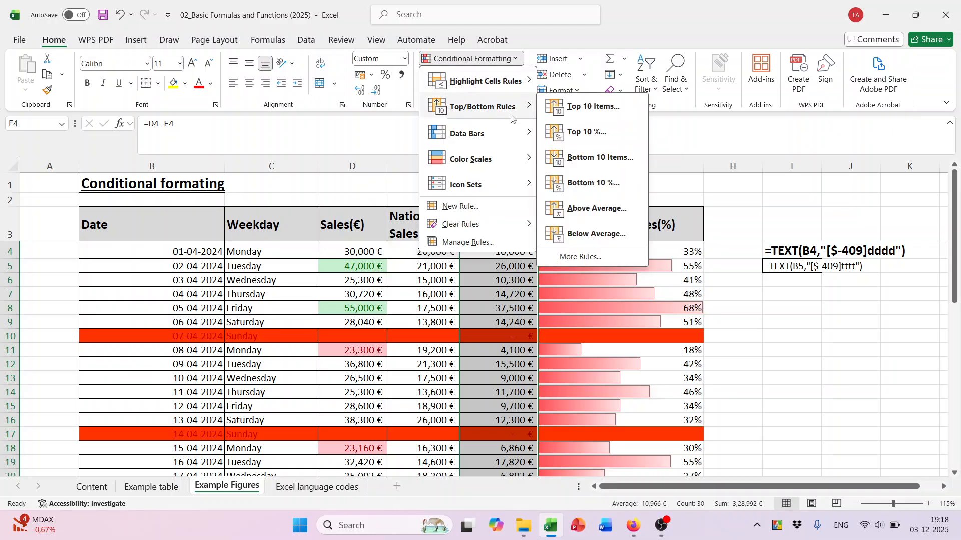
left_click(578, 211)
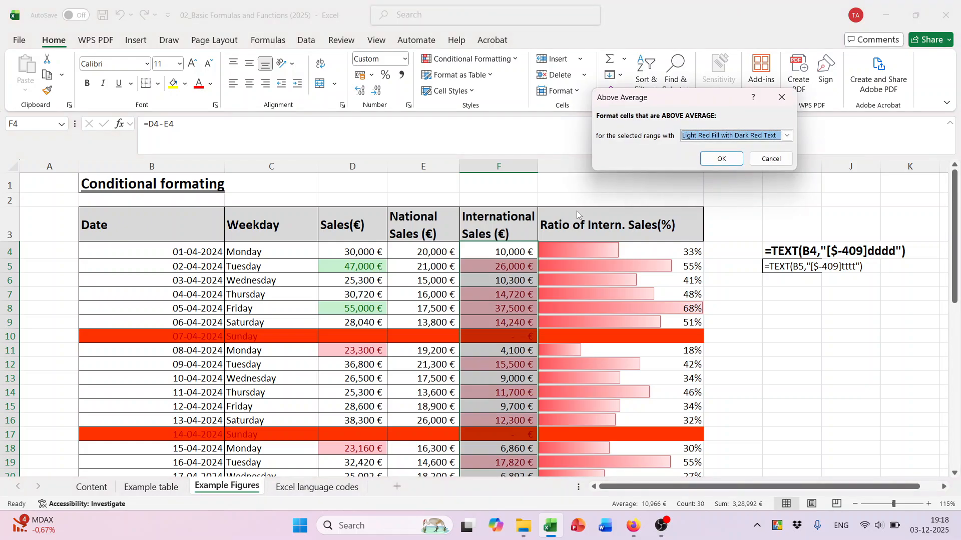
left_click(787, 137)
left_click(787, 137)
left_click(721, 158)
Examine which daily values are highlighted in the International Sales (€) column.
scroll(538, 274, "down", 6)
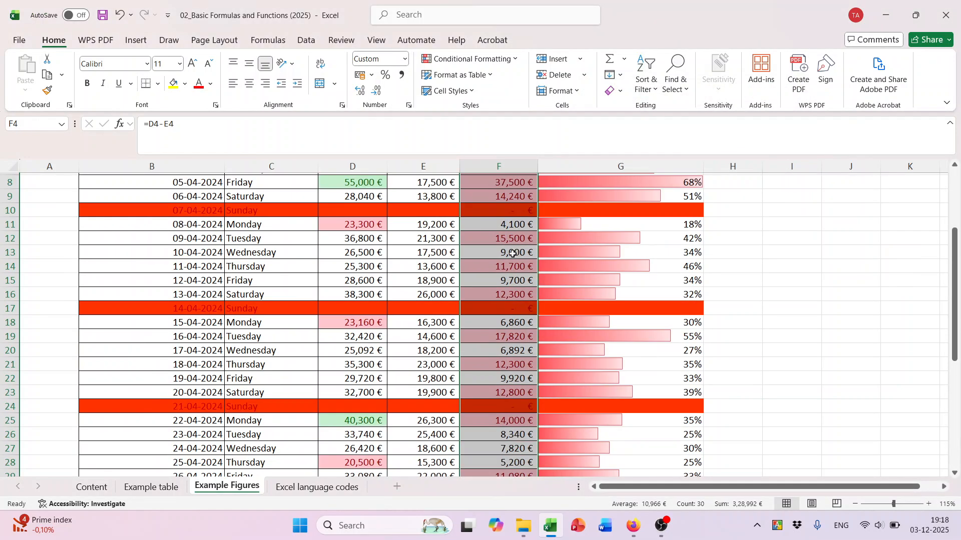
scroll(525, 270, "up", 6)
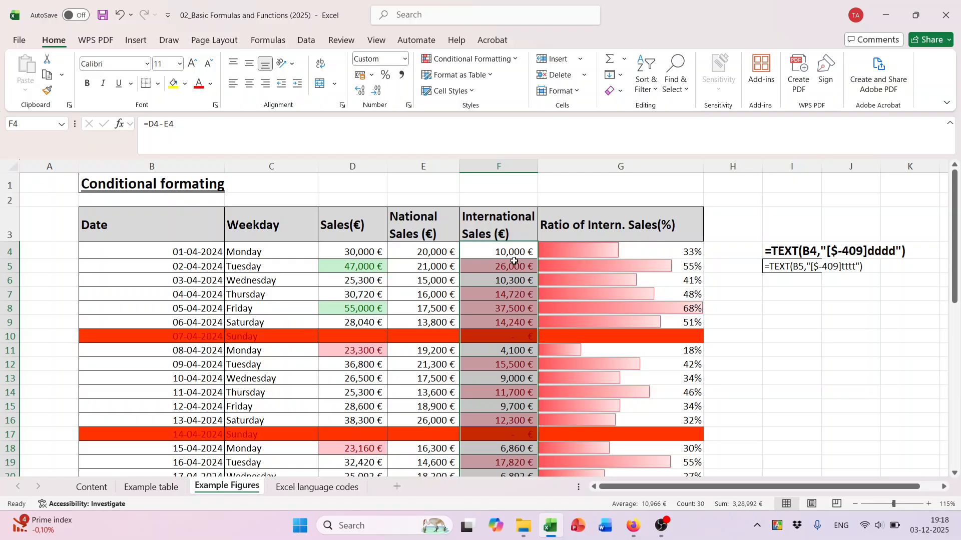
left_click(511, 277)
scroll(507, 259, "down", 2)
scroll(507, 259, "down", 1)
scroll(509, 240, "up", 3)
scroll(511, 234, "down", 4)
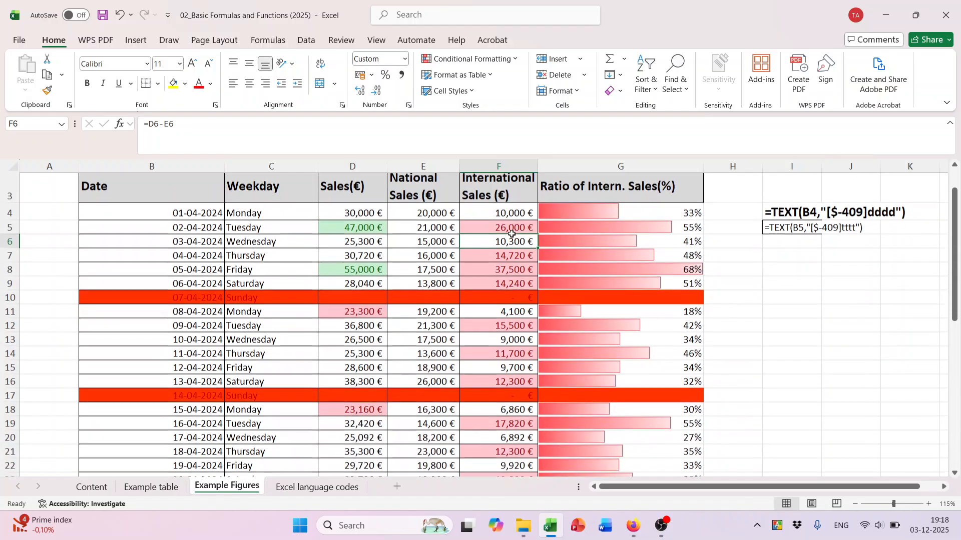
scroll(413, 263, "up", 3)
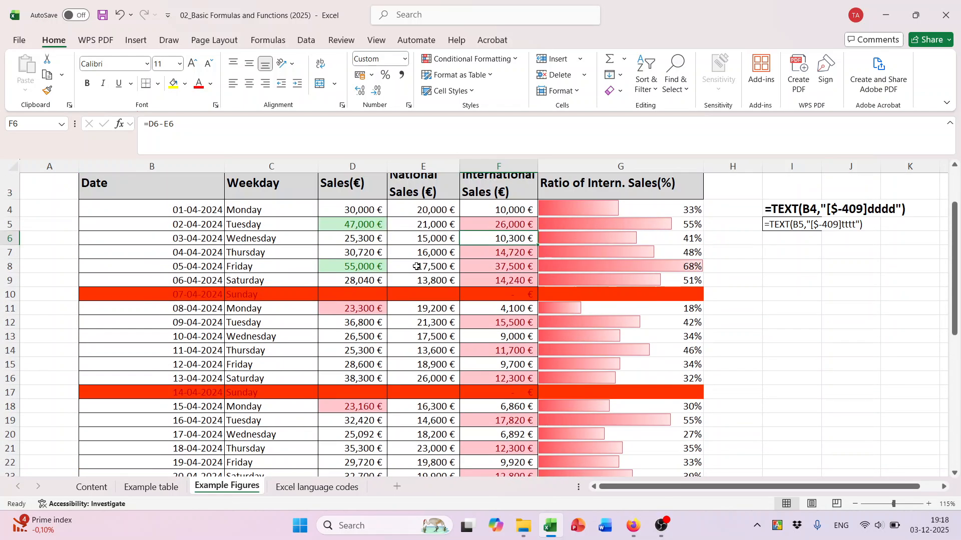
Highlight National Sales (€) values in E4 to E33 that are greater than 15000 with Green Fill with Dark Green Text.
scroll(425, 250, "up", 1)
left_click(428, 252)
left_click_drag(427, 253, 439, 422)
scroll(438, 390, "up", 5)
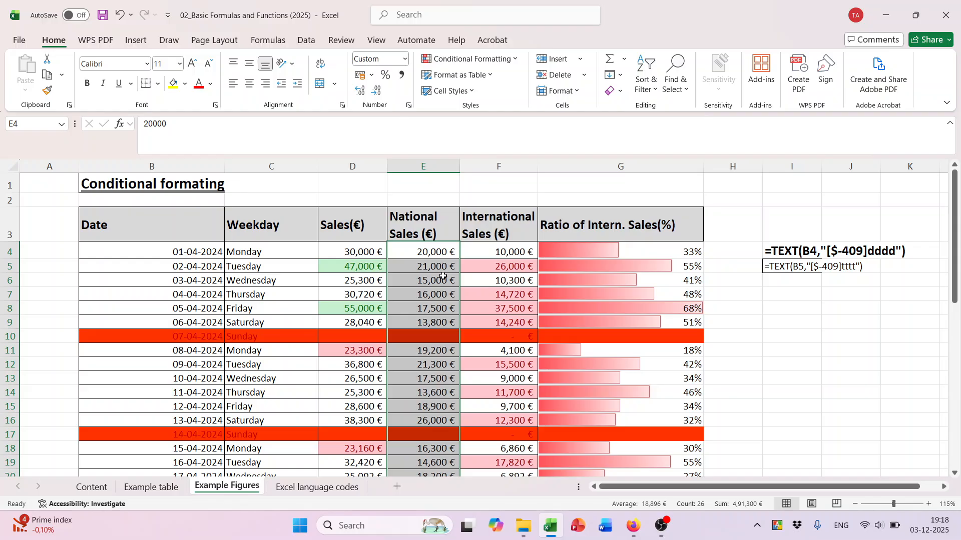
left_click(516, 60)
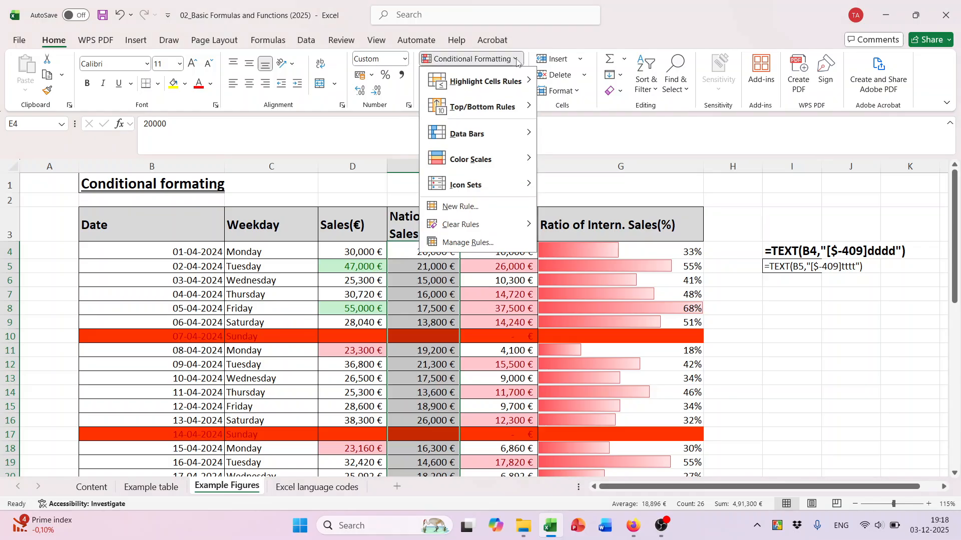
mouse_move(503, 82)
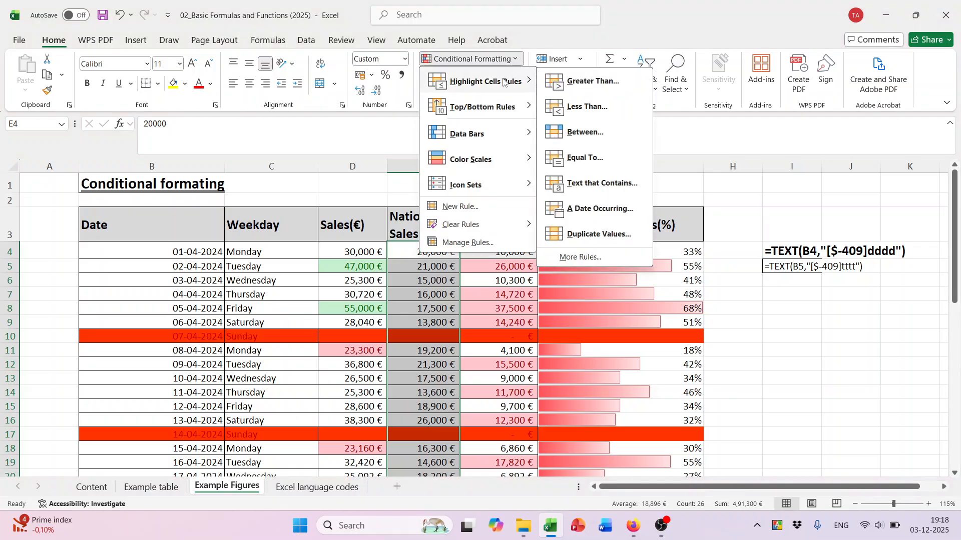
left_click(601, 82)
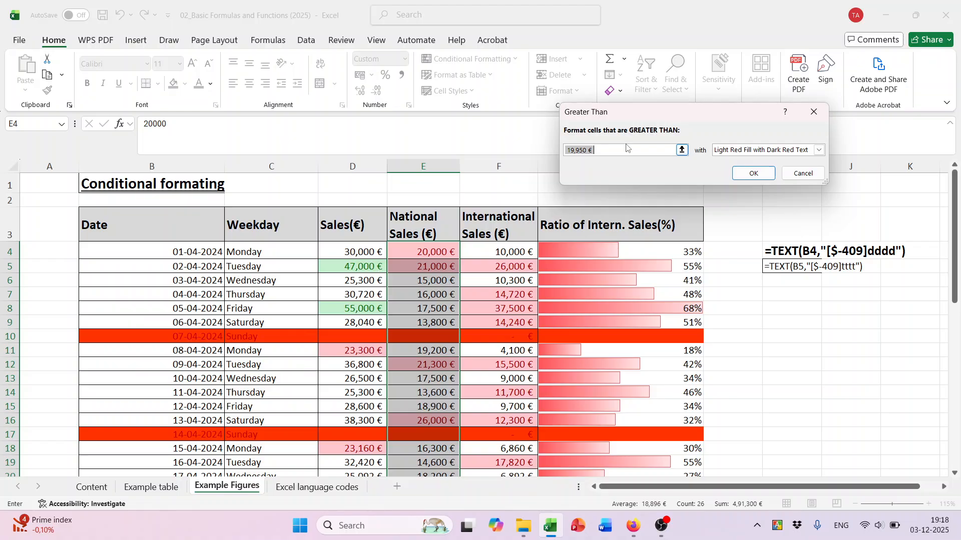
type("15")
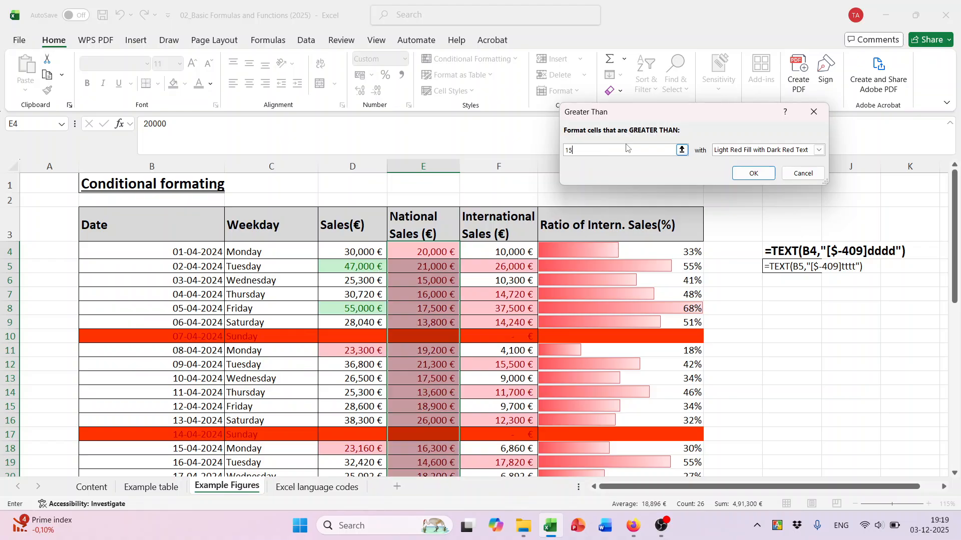
type("000")
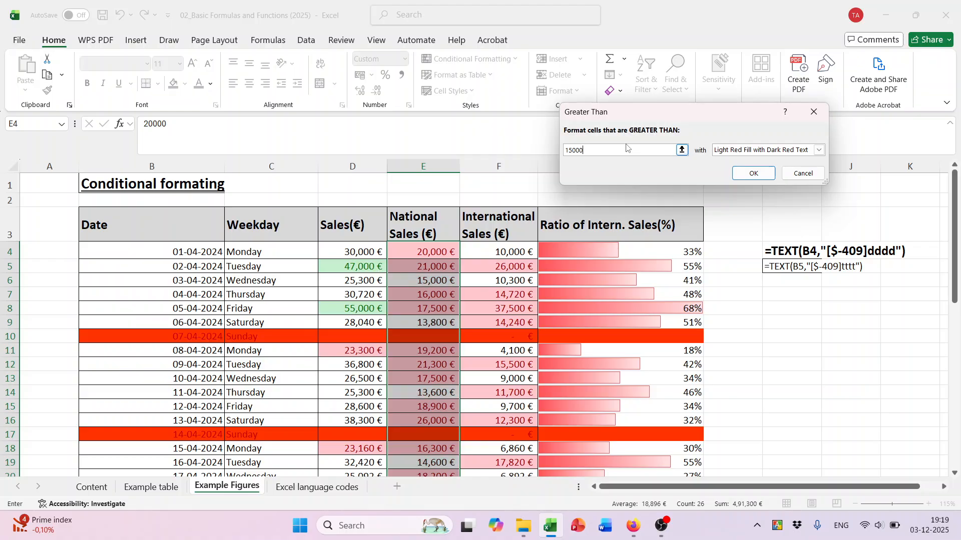
left_click(818, 150)
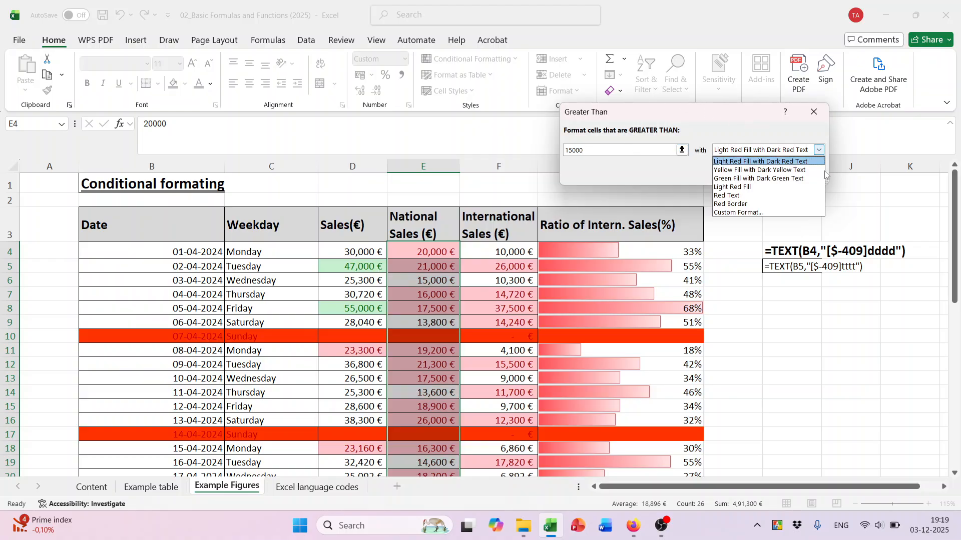
left_click(737, 178)
left_click(751, 173)
Examine the highlighted National Sales (€) values and the other formatted columns throughout the table.
scroll(537, 264, "down", 7)
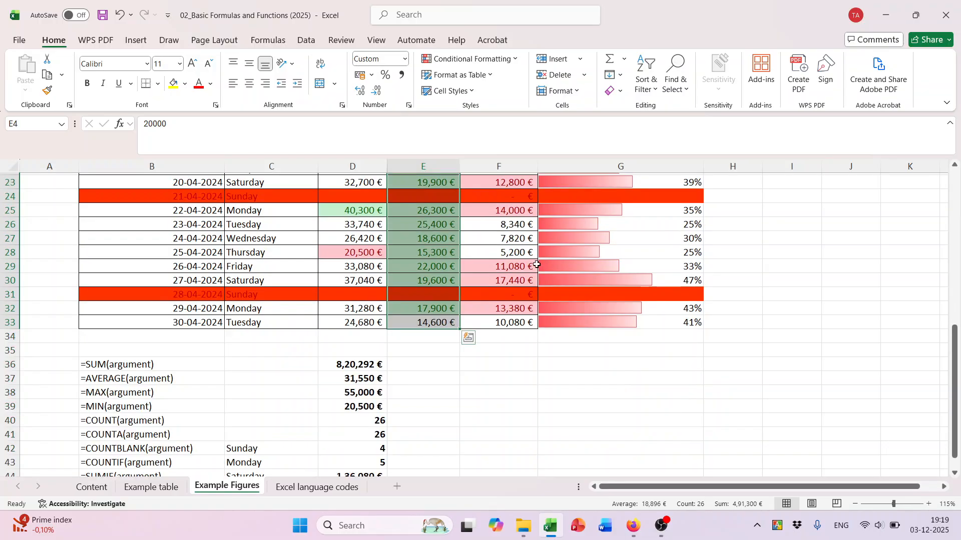
left_click(488, 267)
scroll(423, 240, "up", 2)
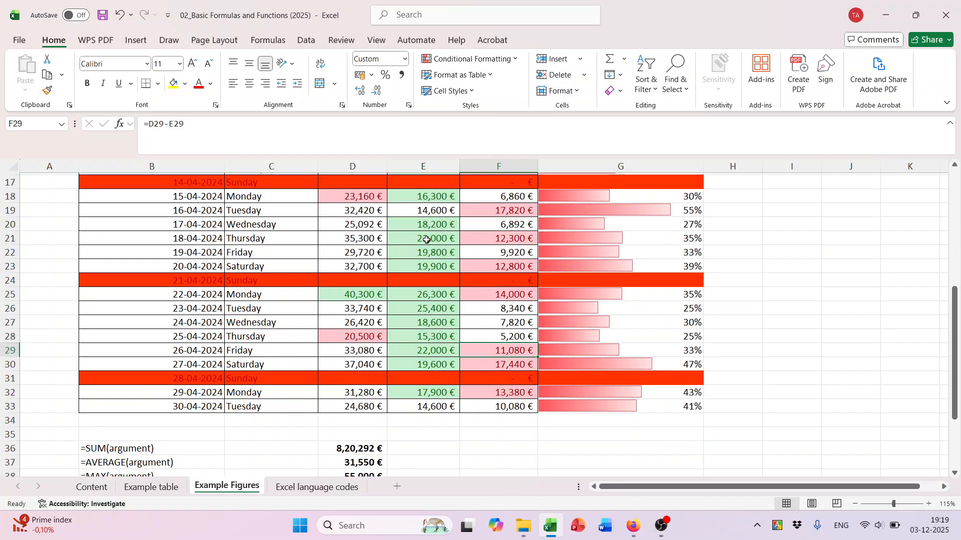
scroll(426, 240, "up", 5)
scroll(426, 242, "down", 11)
scroll(435, 245, "up", 10)
scroll(552, 255, "up", 3)
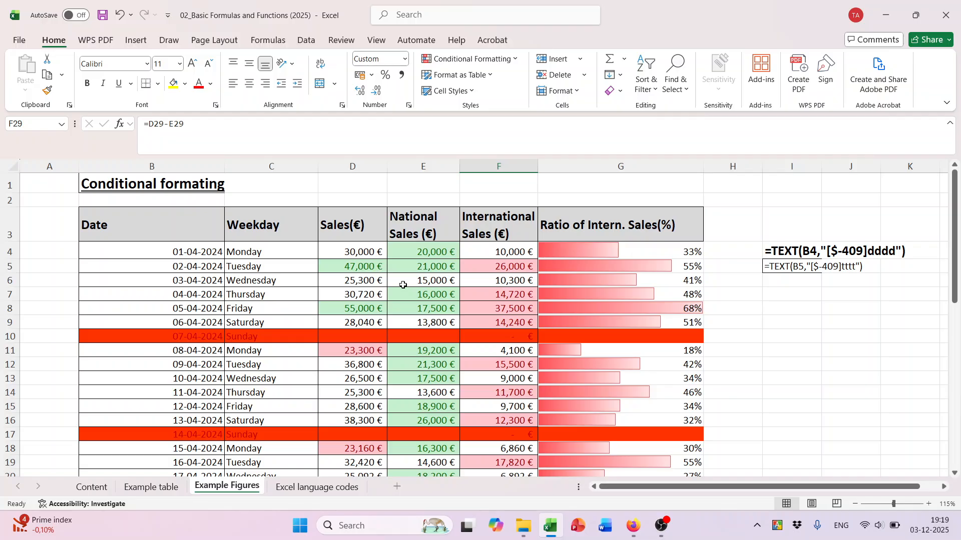
scroll(402, 285, "down", 4)
scroll(413, 285, "up", 4)
Open the Conditional Formatting Rules Manager for the table's data in columns B to G and review all the listed rules.
left_click_drag(141, 252, 609, 376)
scroll(574, 287, "up", 6)
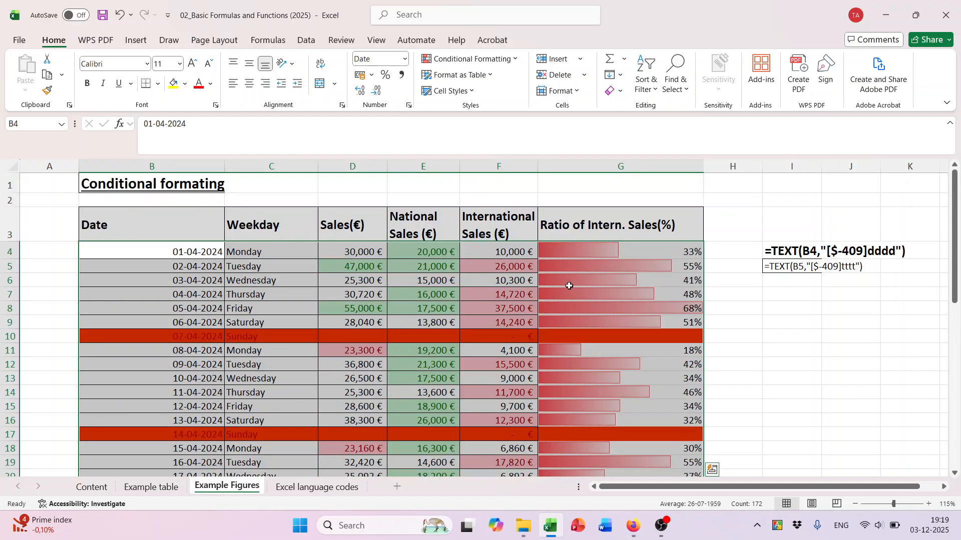
left_click(519, 61)
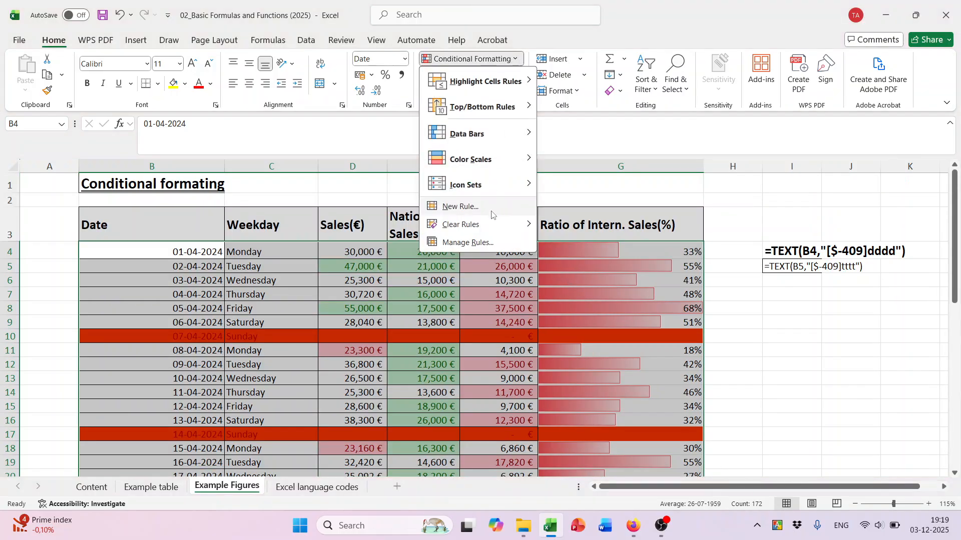
left_click(475, 243)
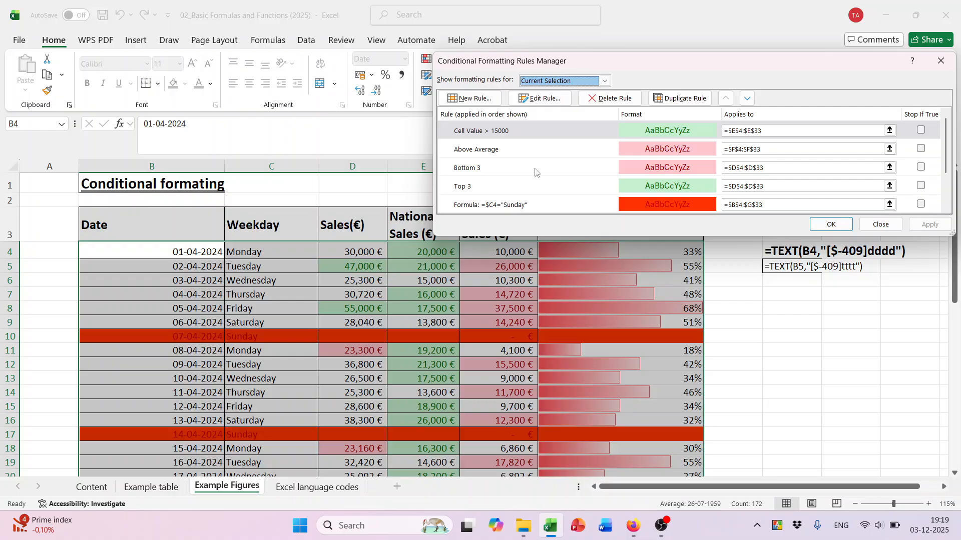
scroll(535, 172, "down", 1)
scroll(535, 174, "up", 1)
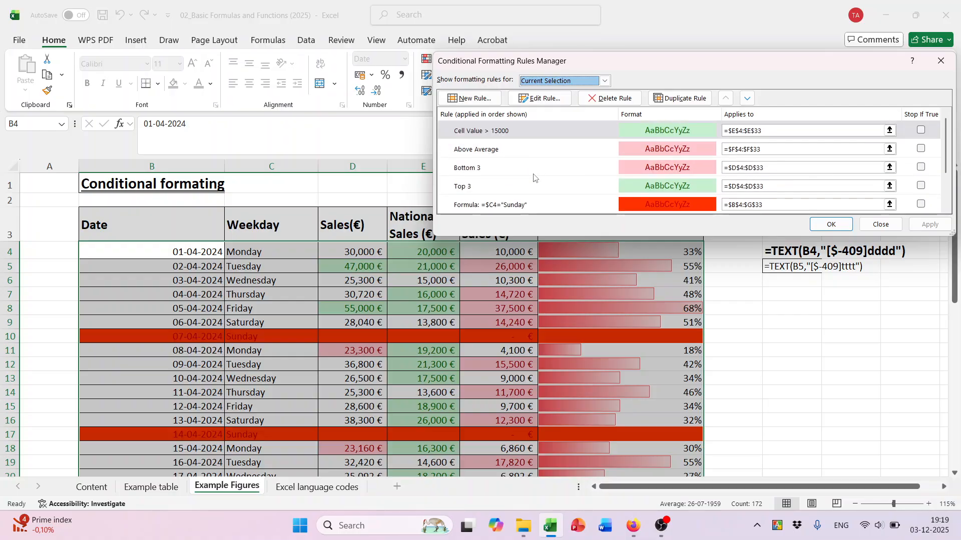
scroll(533, 176, "down", 1)
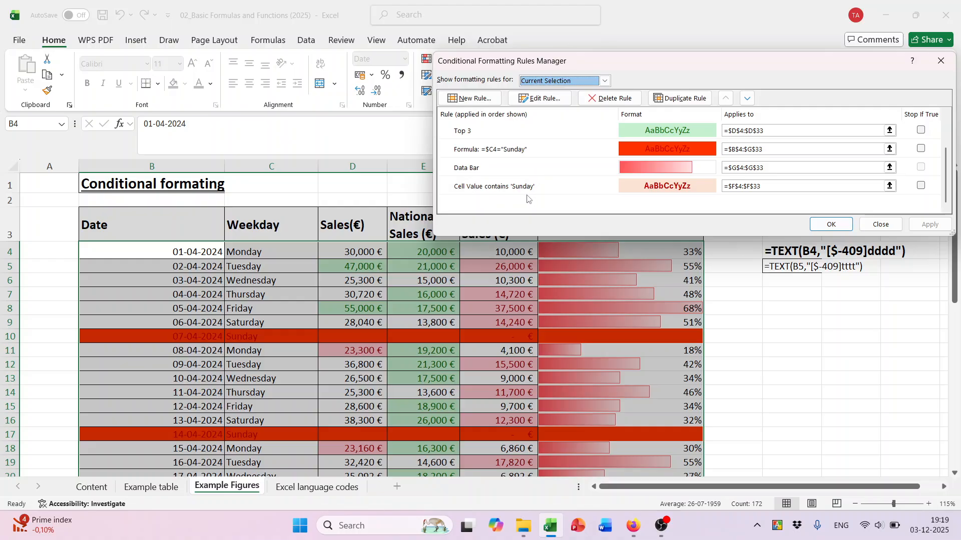
scroll(554, 188, "up", 1)
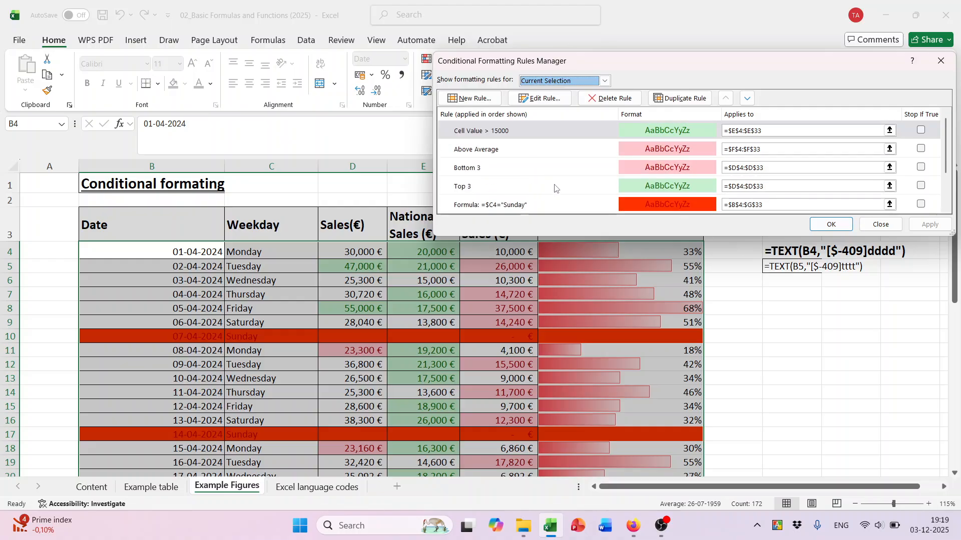
Delete the Above Average rule applied to F4 to F33, apply the change, and check the table's formatting.
left_click(484, 150)
left_click(610, 98)
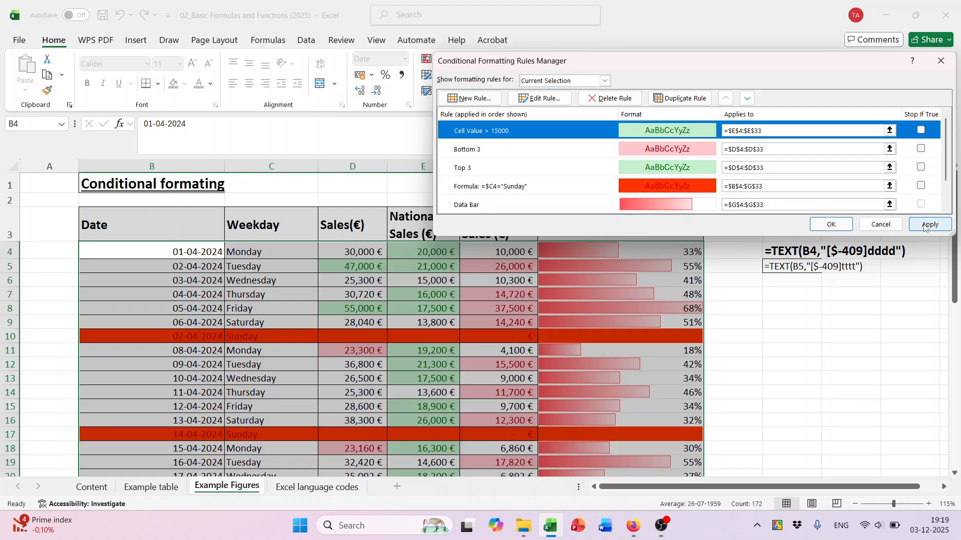
left_click(832, 224)
scroll(503, 278, "down", 3)
scroll(506, 253, "up", 3)
scroll(515, 358, "down", 4)
scroll(515, 357, "down", 6)
scroll(812, 282, "up", 10)
left_click(760, 313)
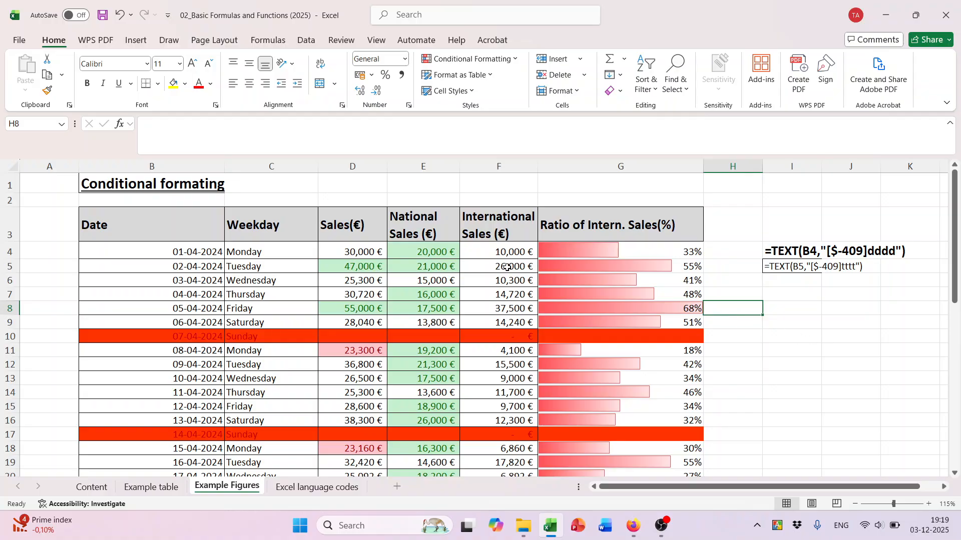
Examine the language code inside the sample TEXT formula in cell I5, leaving the cell without editing it.
left_click(820, 265)
double_click(816, 267)
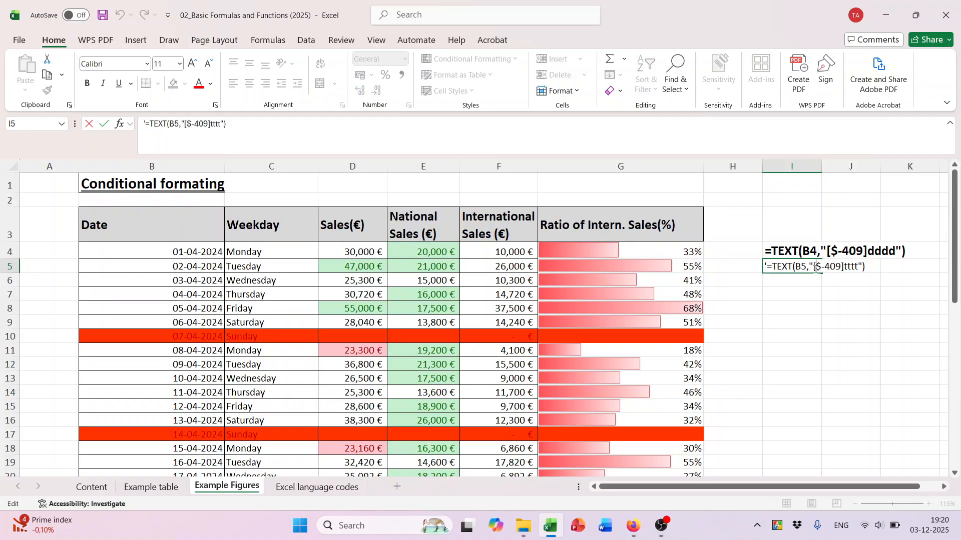
left_click_drag(815, 268, 844, 268)
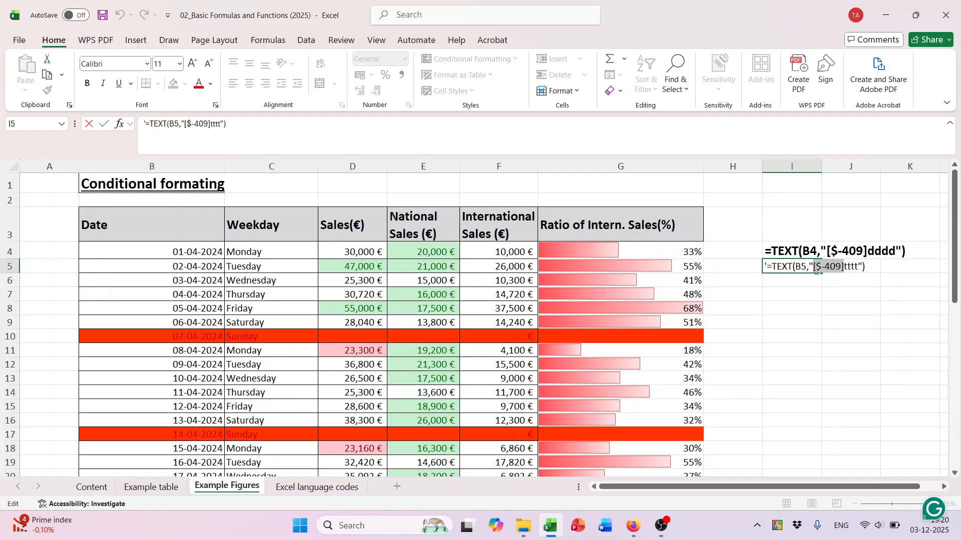
left_click(819, 323)
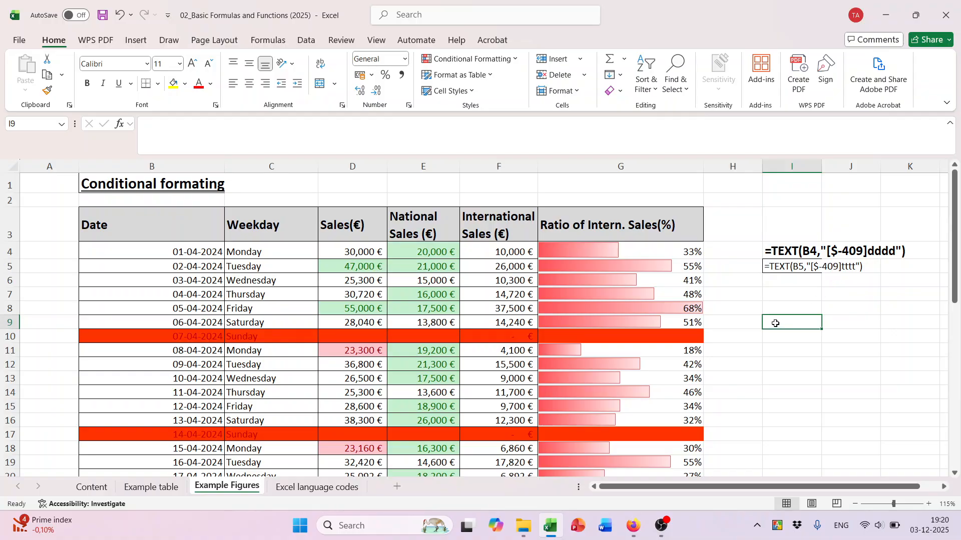
Look through the list of languages and their codes on the Excel language codes sheet.
left_click(320, 486)
scroll(181, 261, "up", 5)
scroll(181, 260, "down", 18)
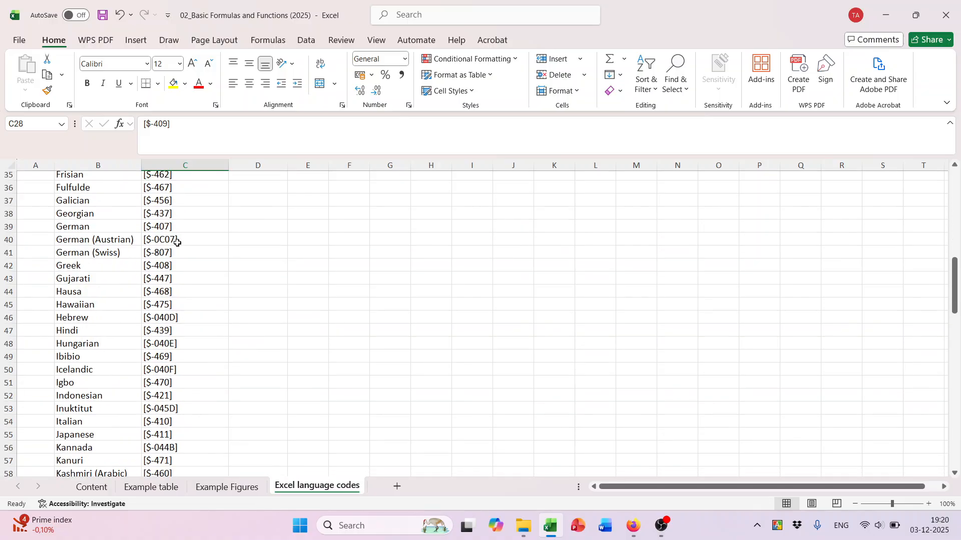
scroll(178, 259, "down", 10)
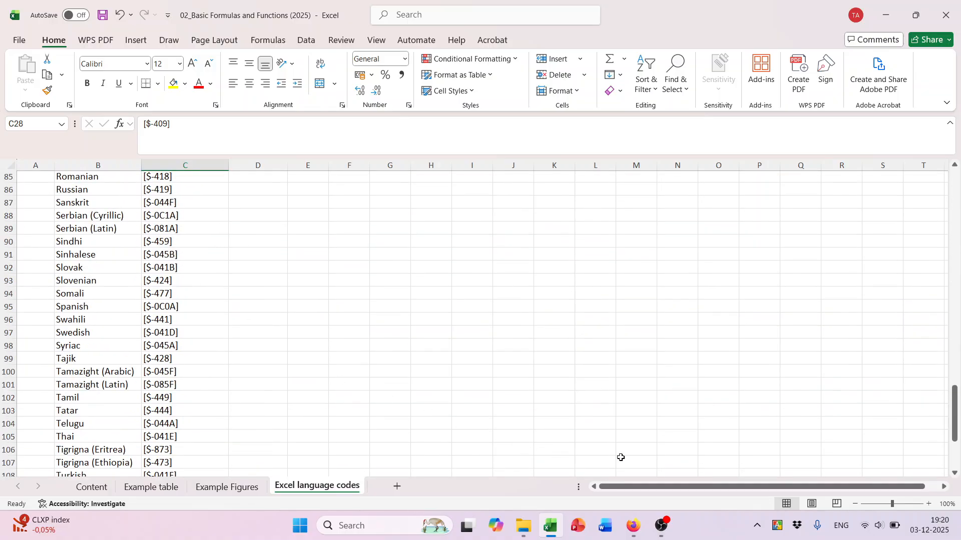
left_click(655, 528)
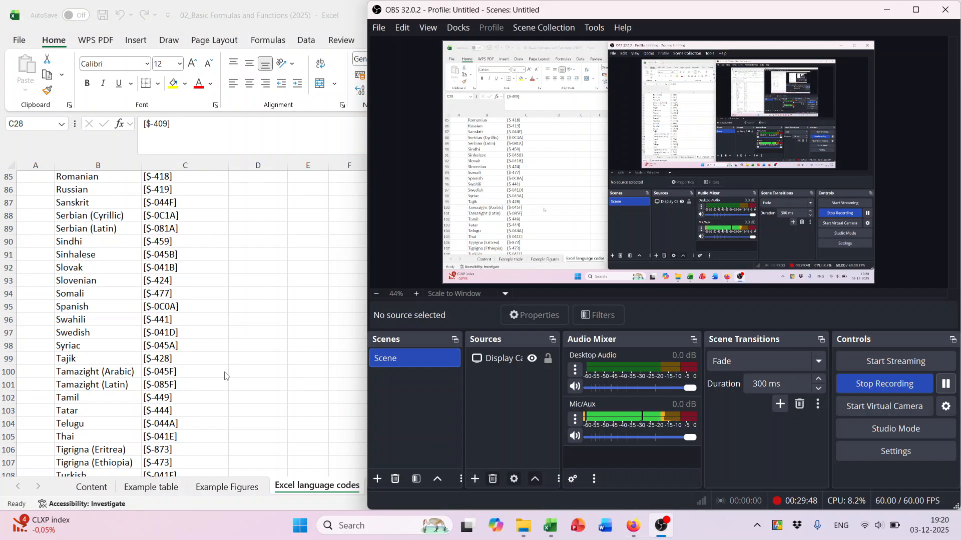